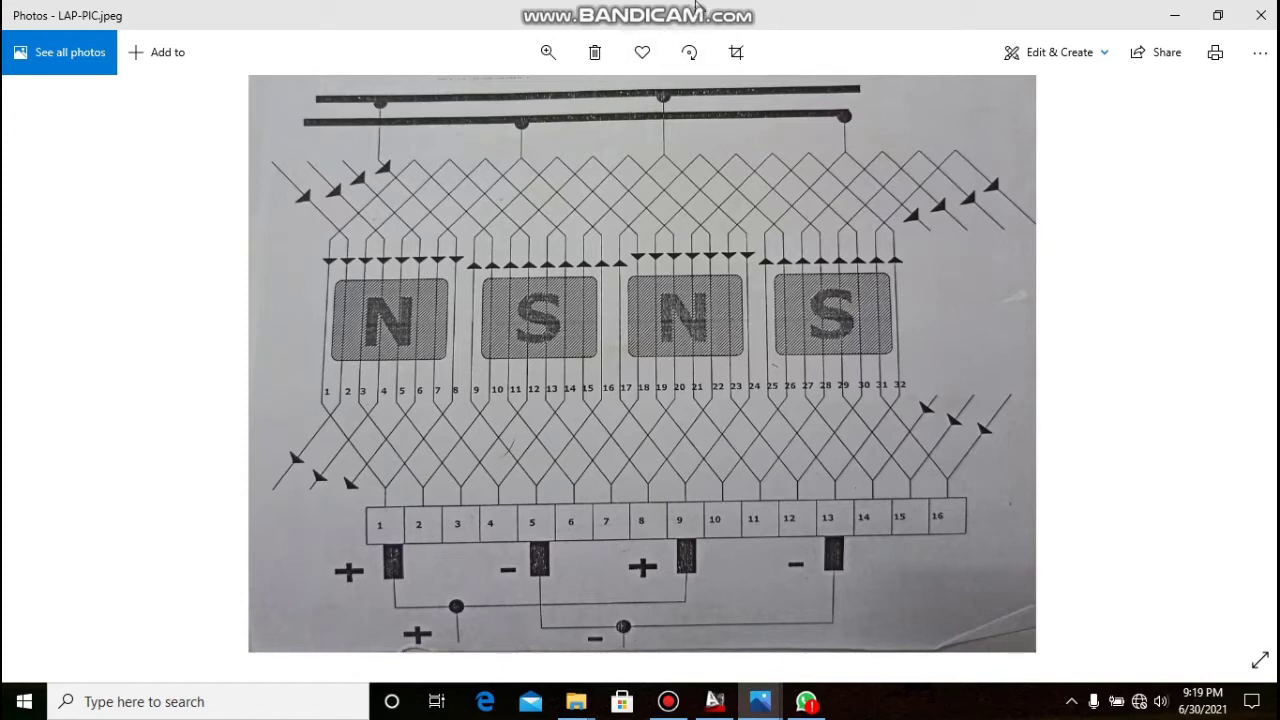
mouse_move(695, 8)
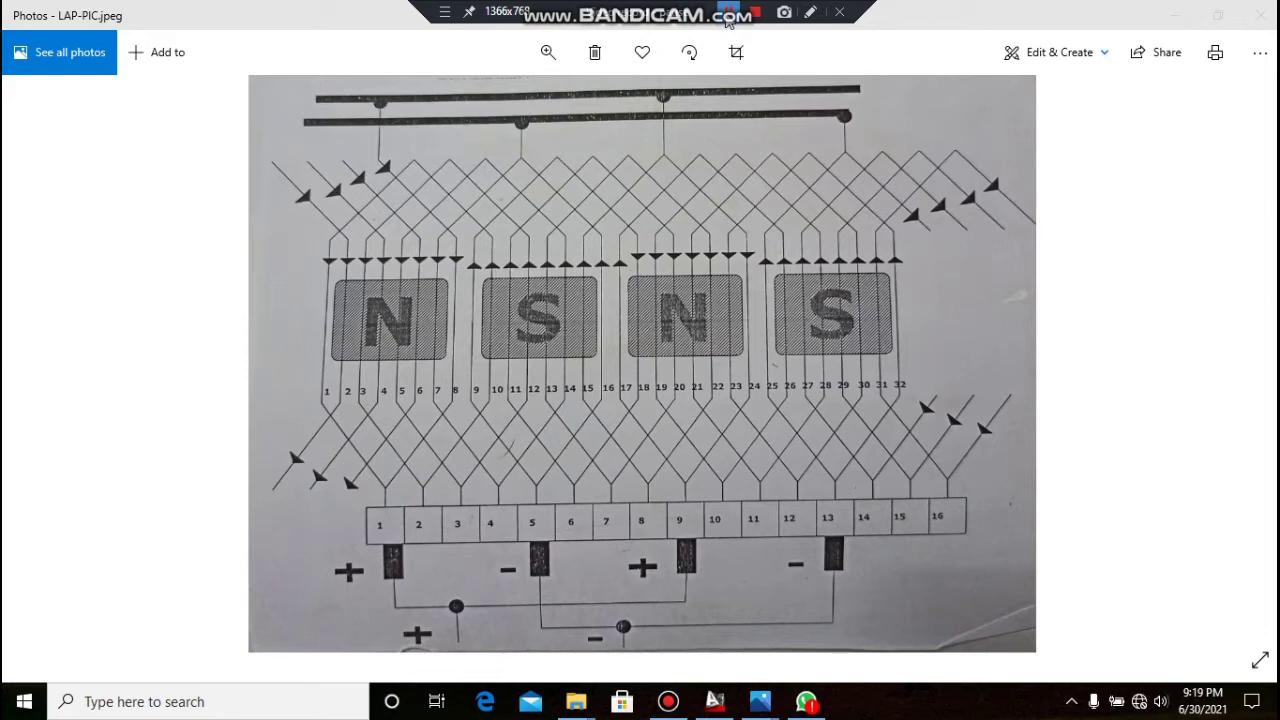
click(728, 18)
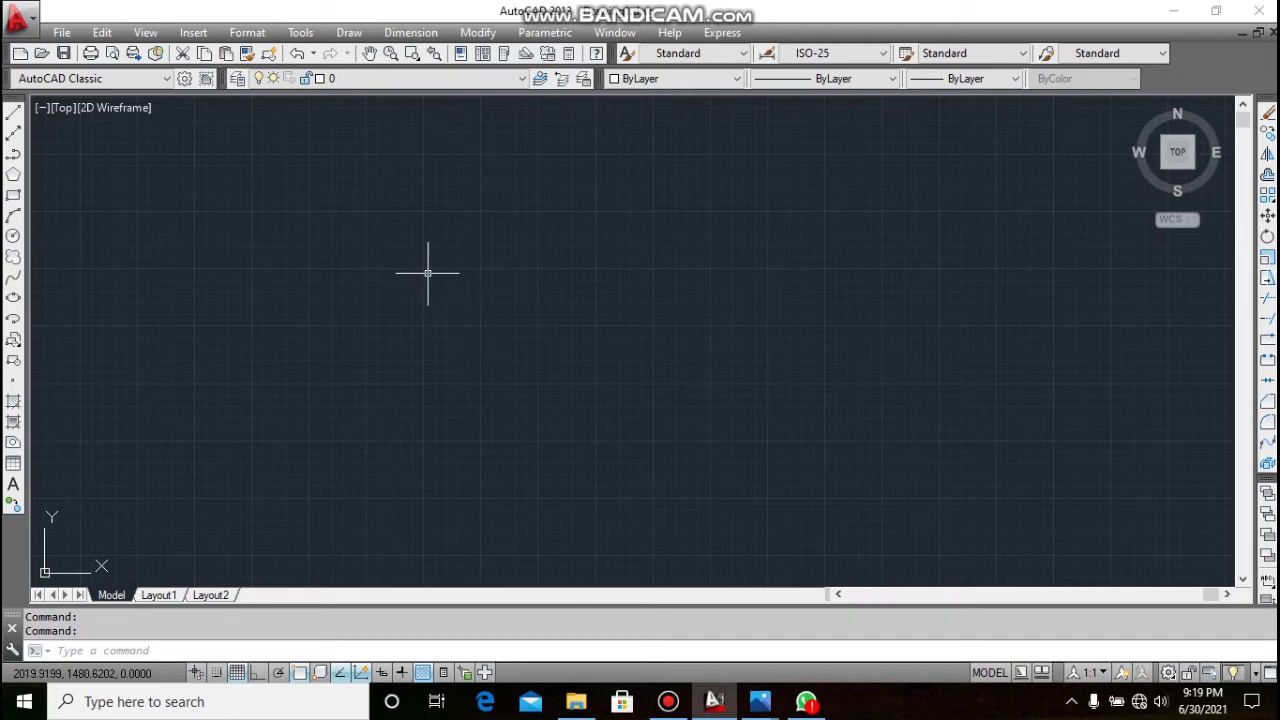
- Run MVSETUP without enabling paper space and choose Metric as the units type
click(89, 651)
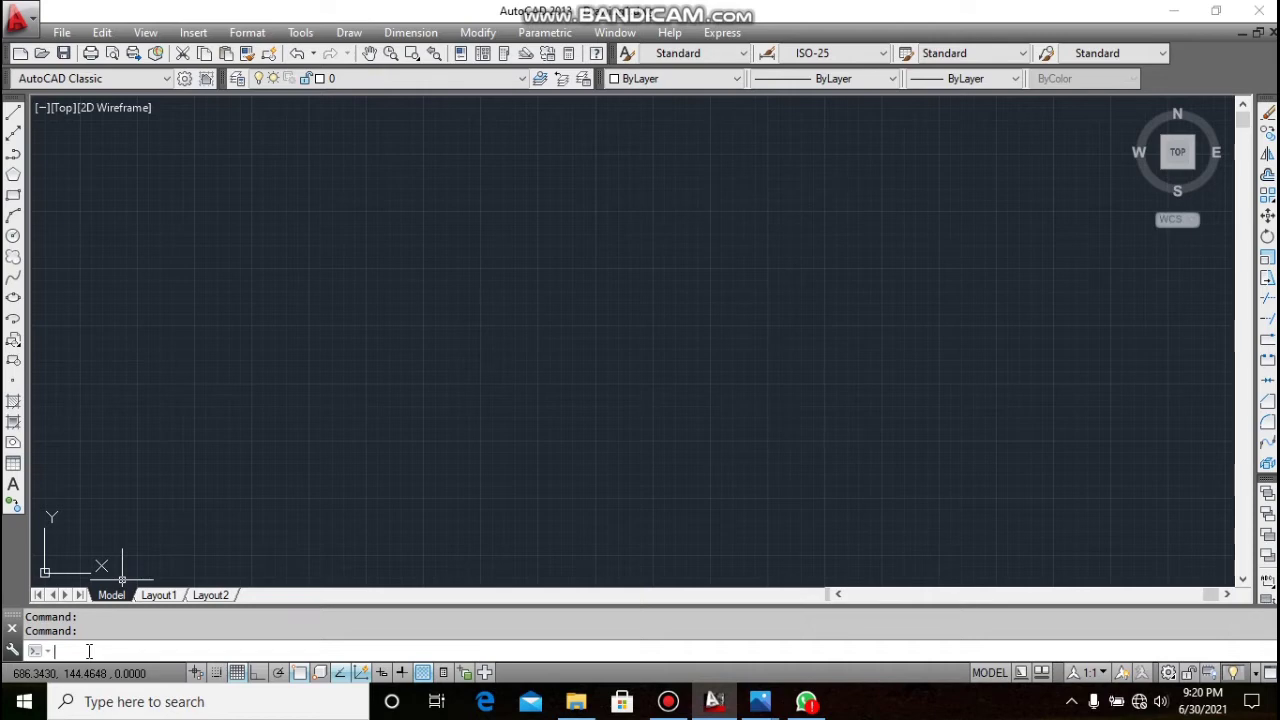
text(MVS)
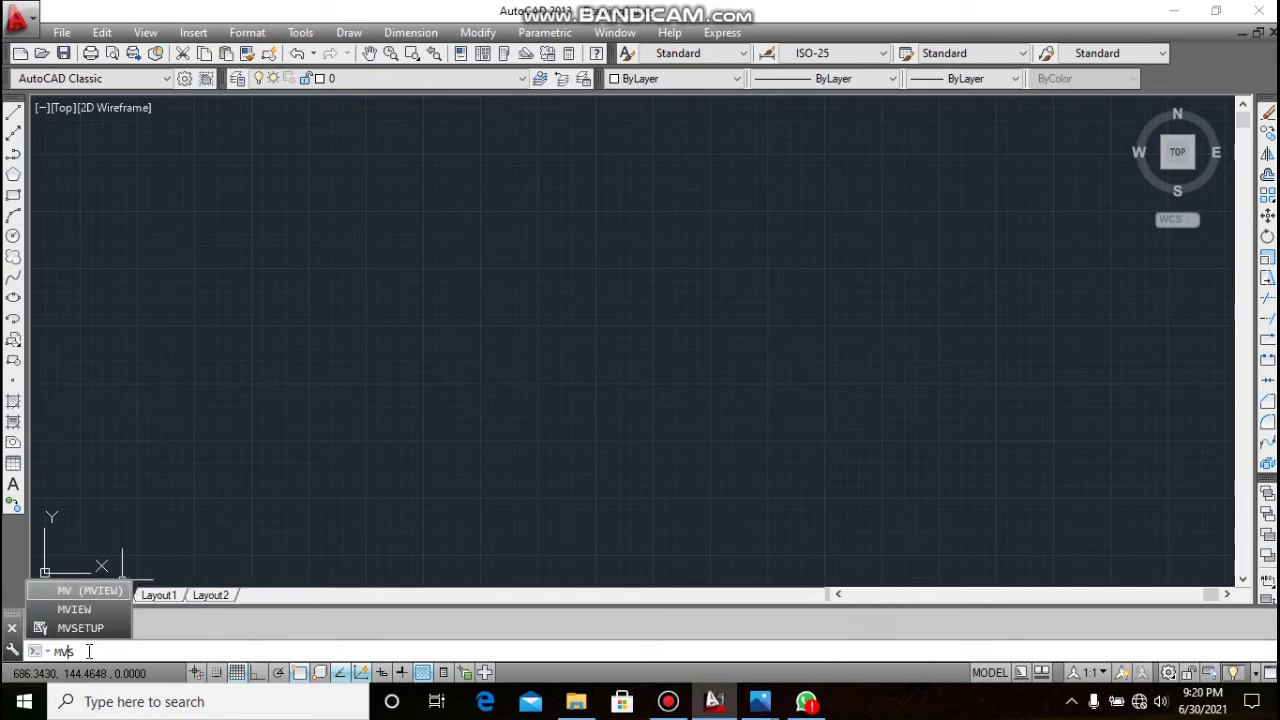
text(ETUP)
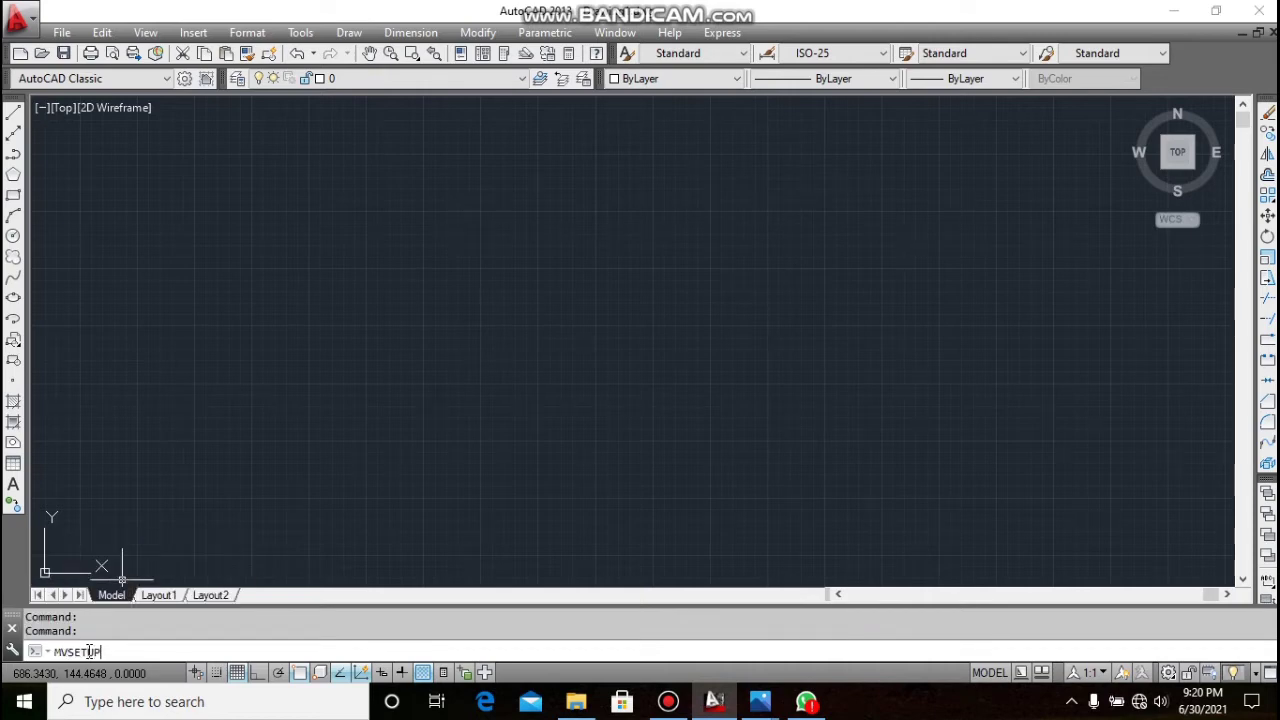
key(Return)
text(N)
key(Return)
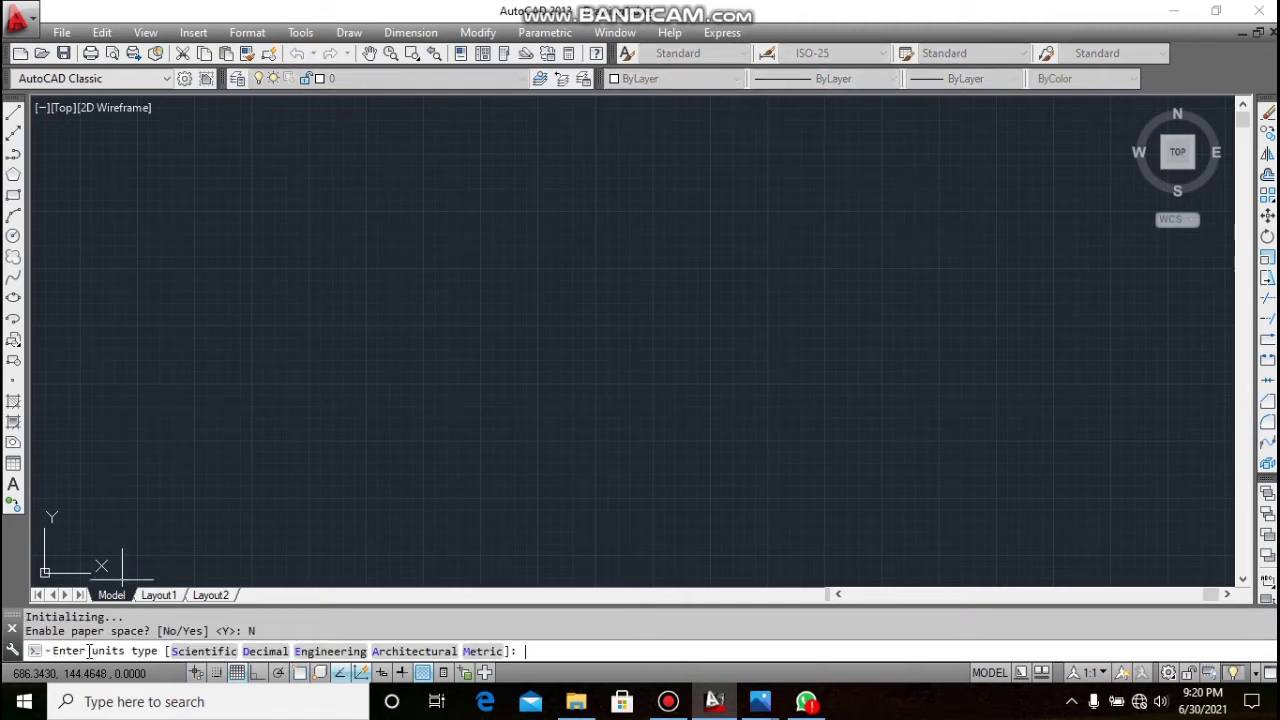
text(M)
key(Return)
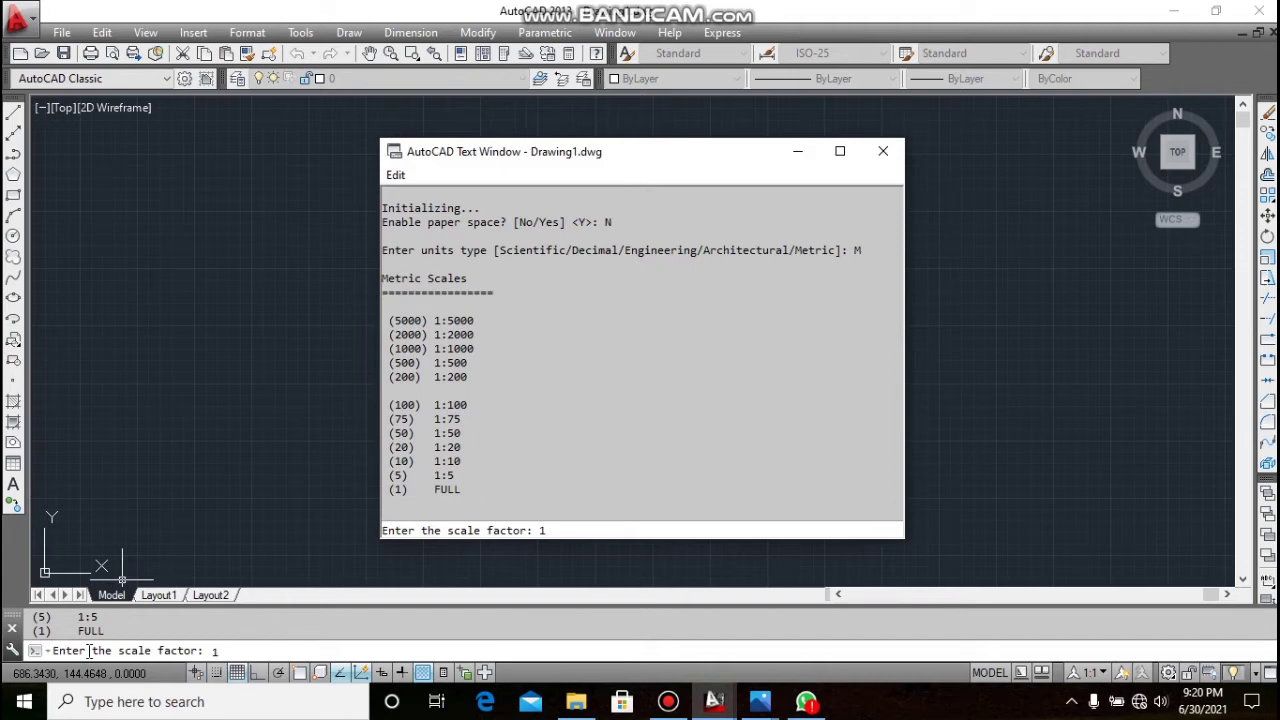
- Set the drawing sheet to scale factor 1, paper width 297 and paper height 210
text(1)
key(Return)
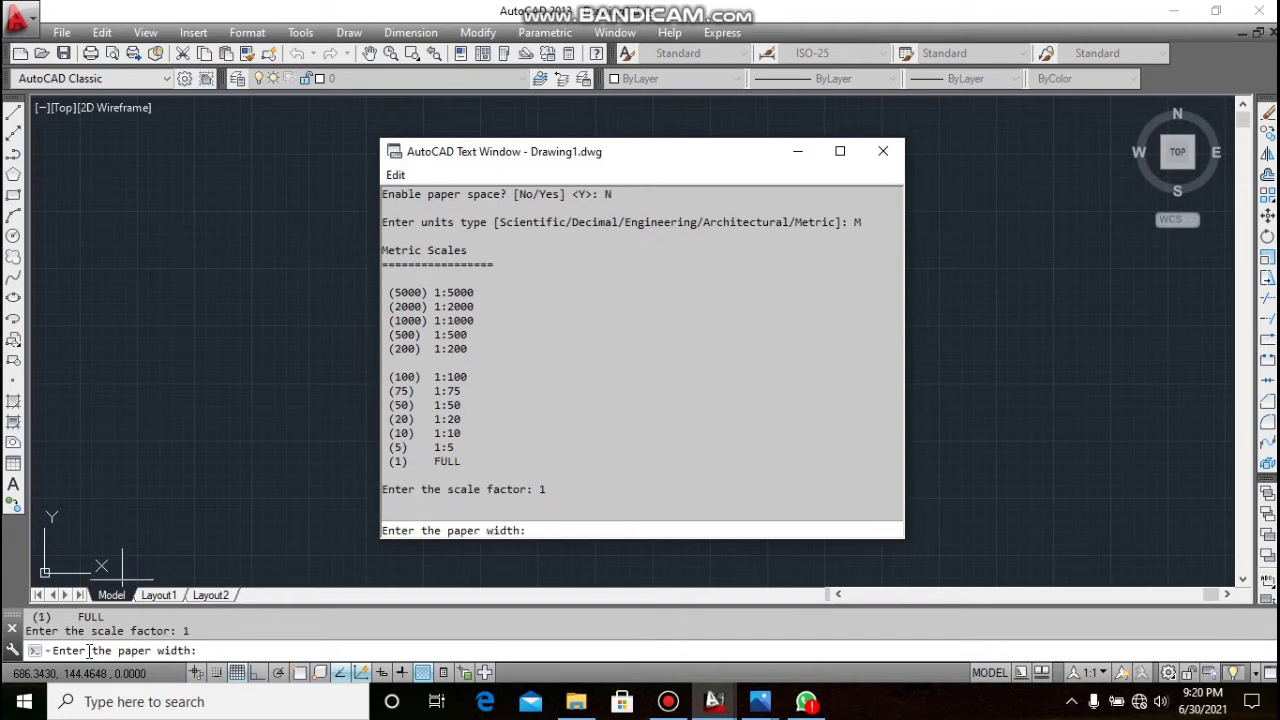
text(297)
key(Return)
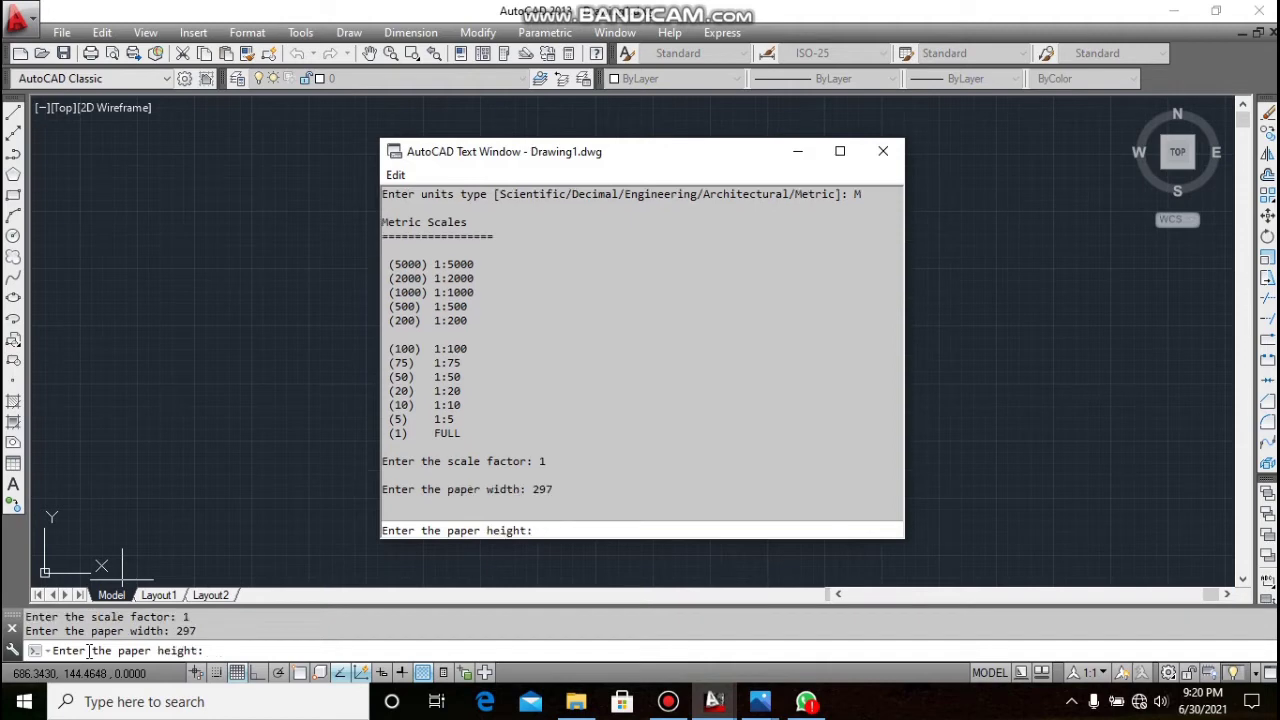
text(210)
key(Return)
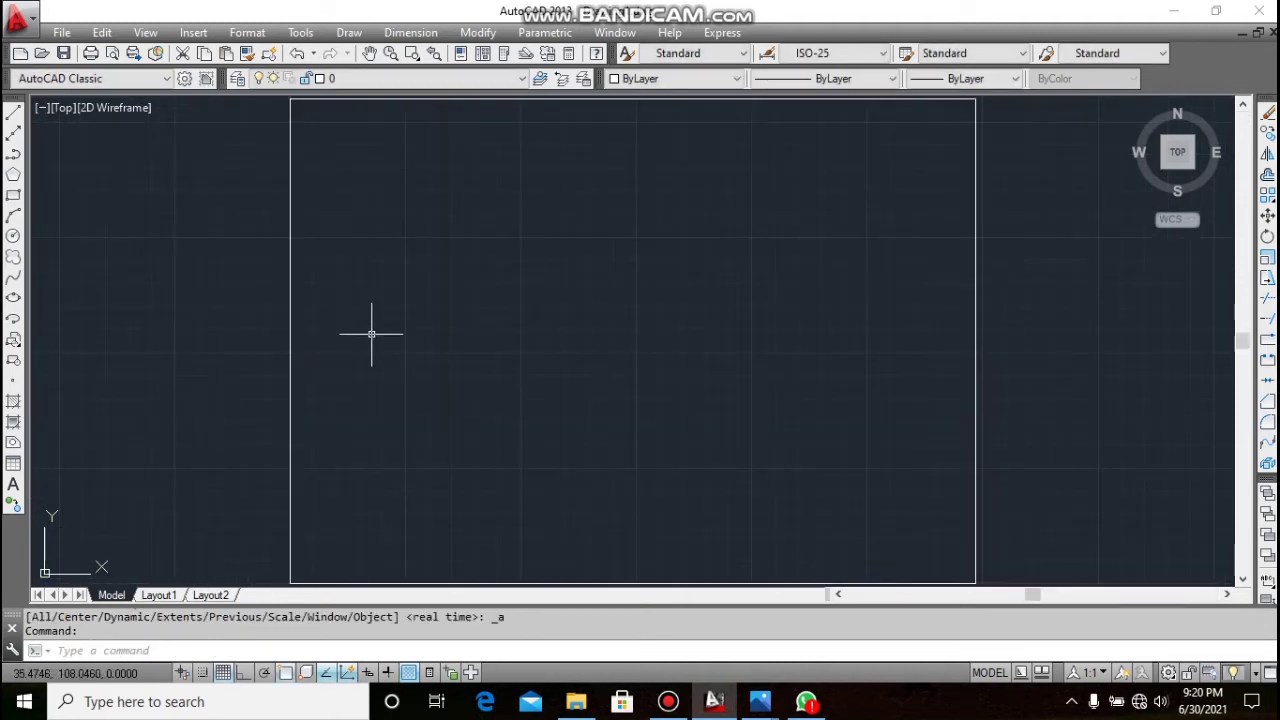
- Draw a horizontal line across the sheet from the left border's midpoint to the right border's midpoint
scroll(371, 336, down, 2)
scroll(440, 320, up, 2)
scroll(411, 327, down, 2)
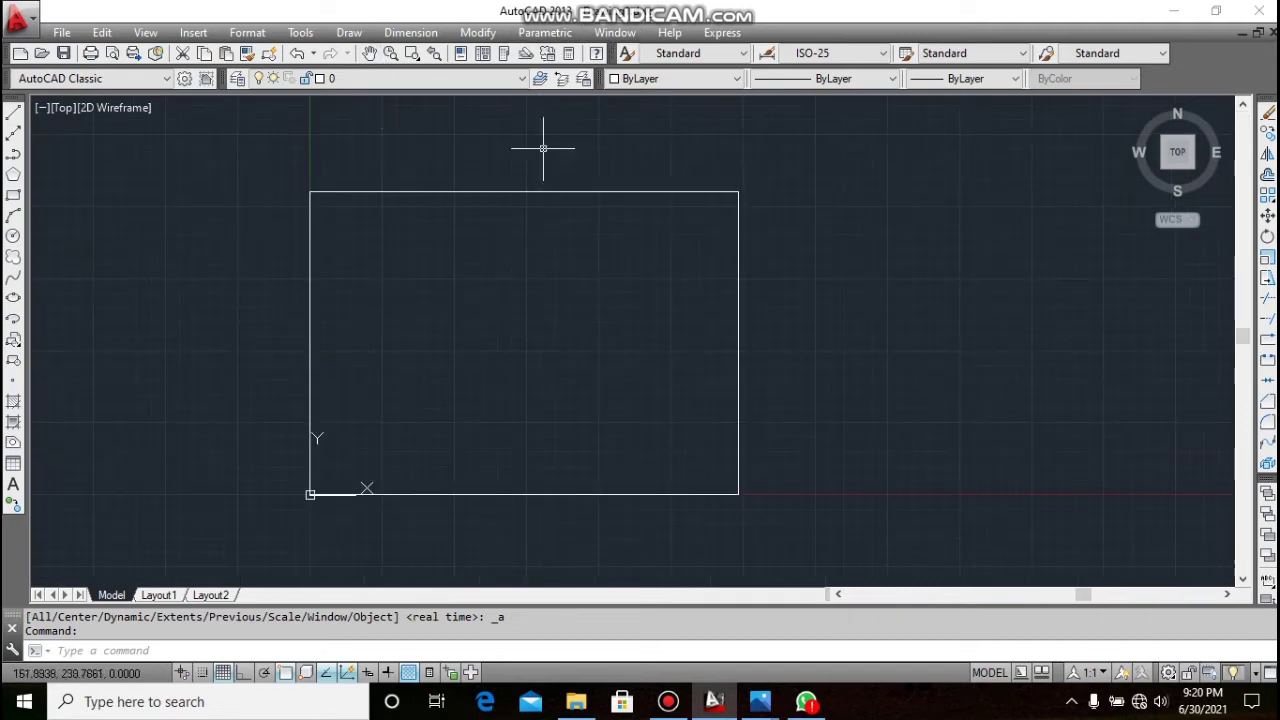
click(352, 33)
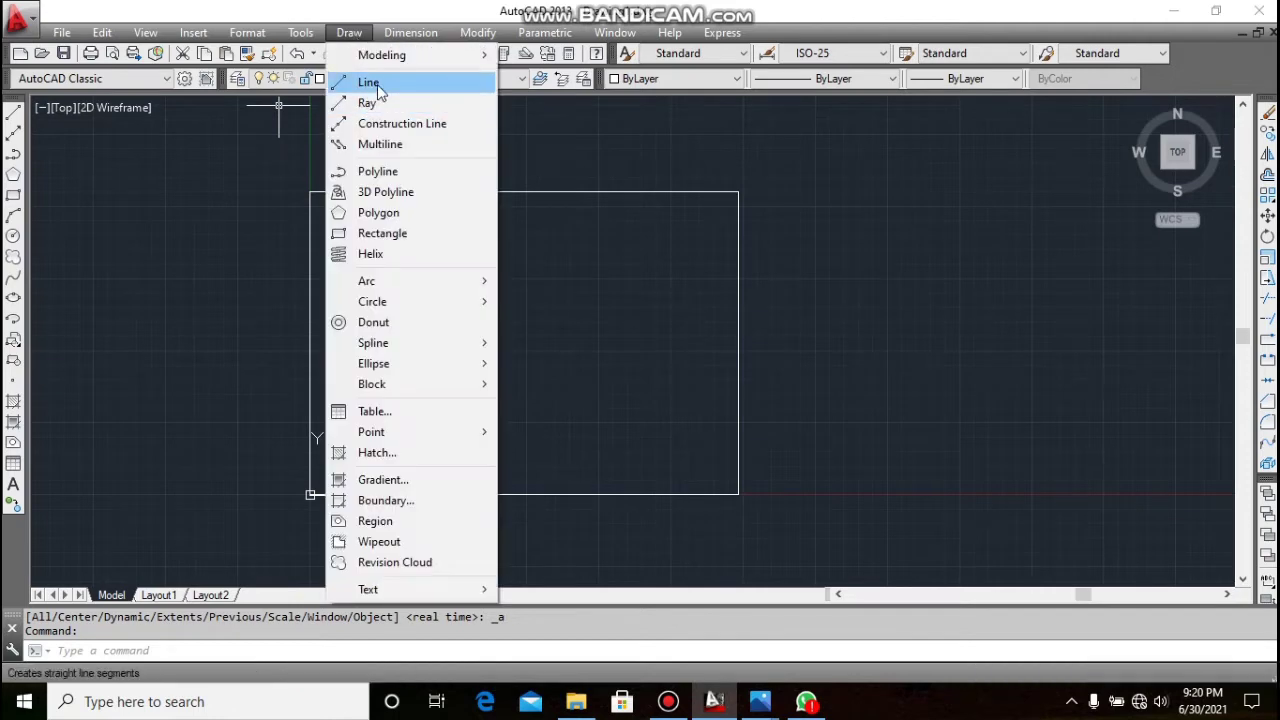
click(377, 84)
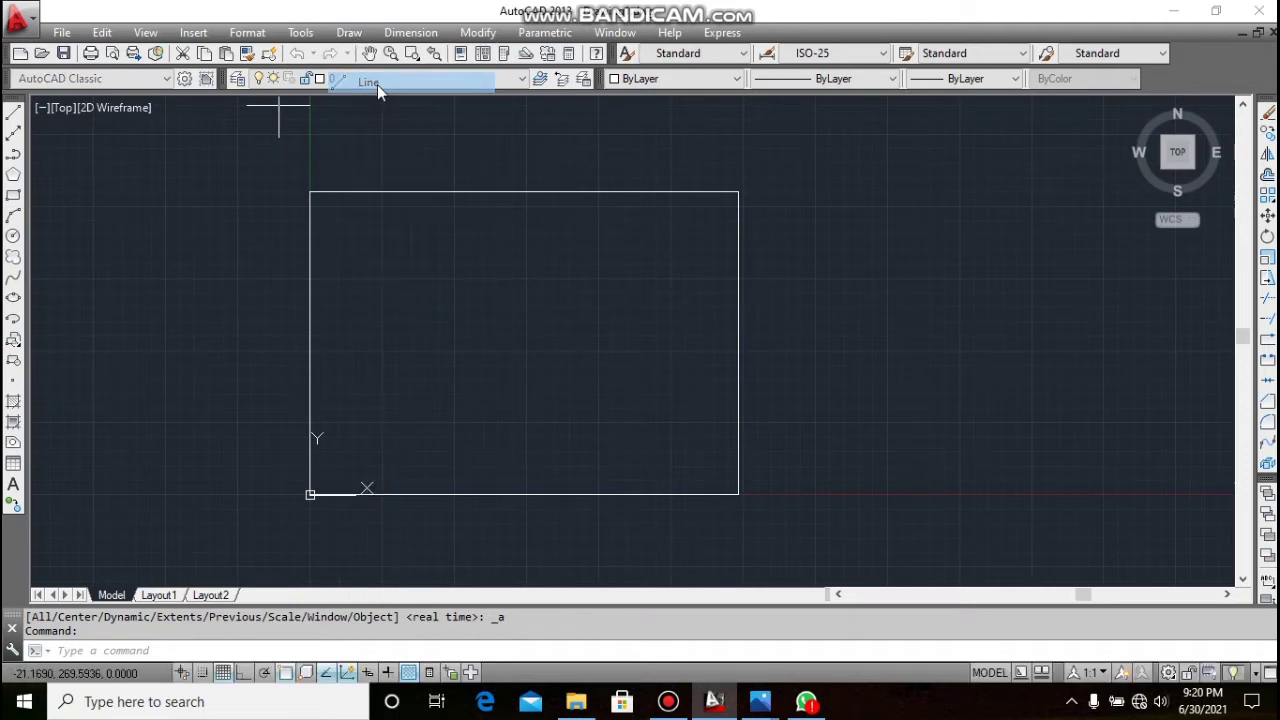
click(309, 343)
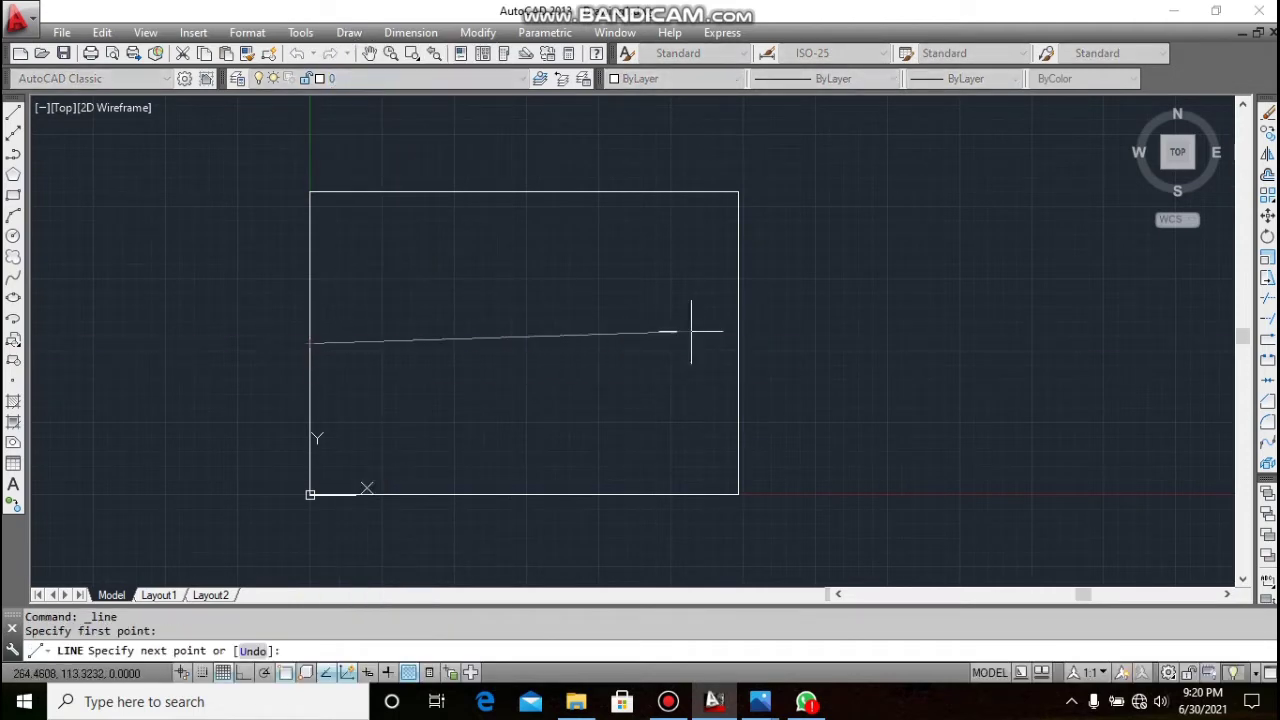
click(737, 343)
right_click(738, 344)
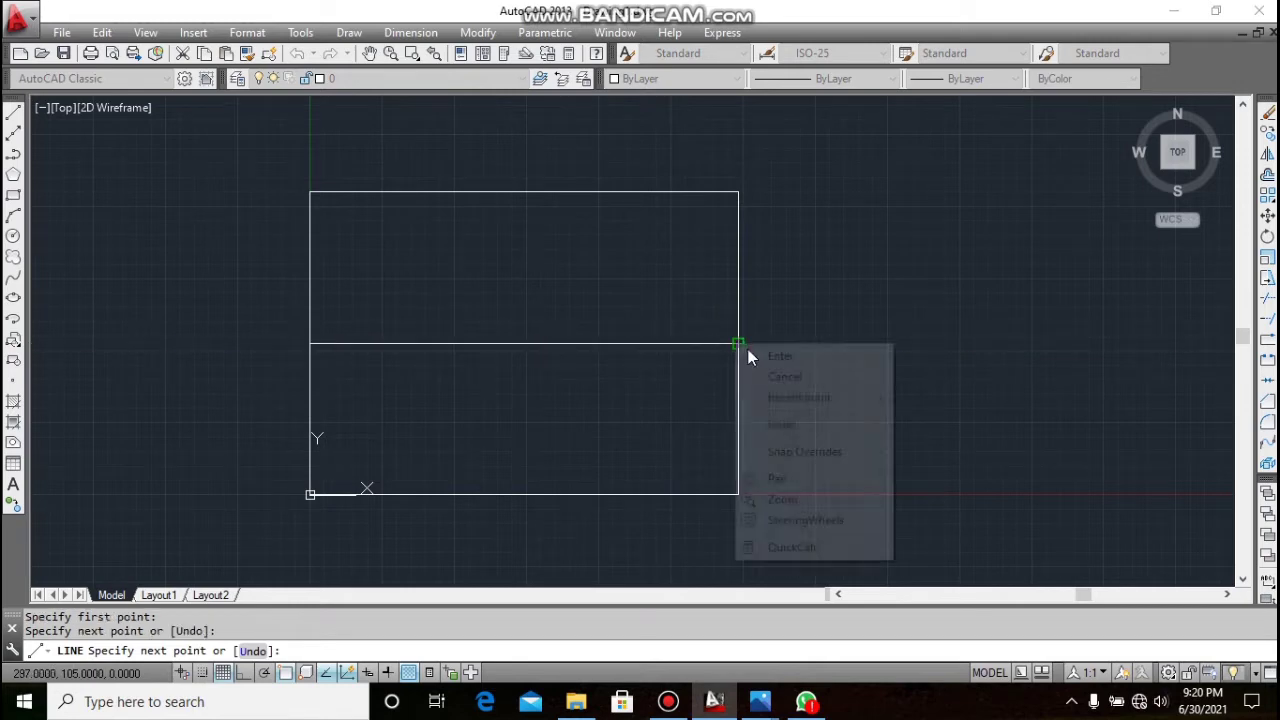
click(779, 357)
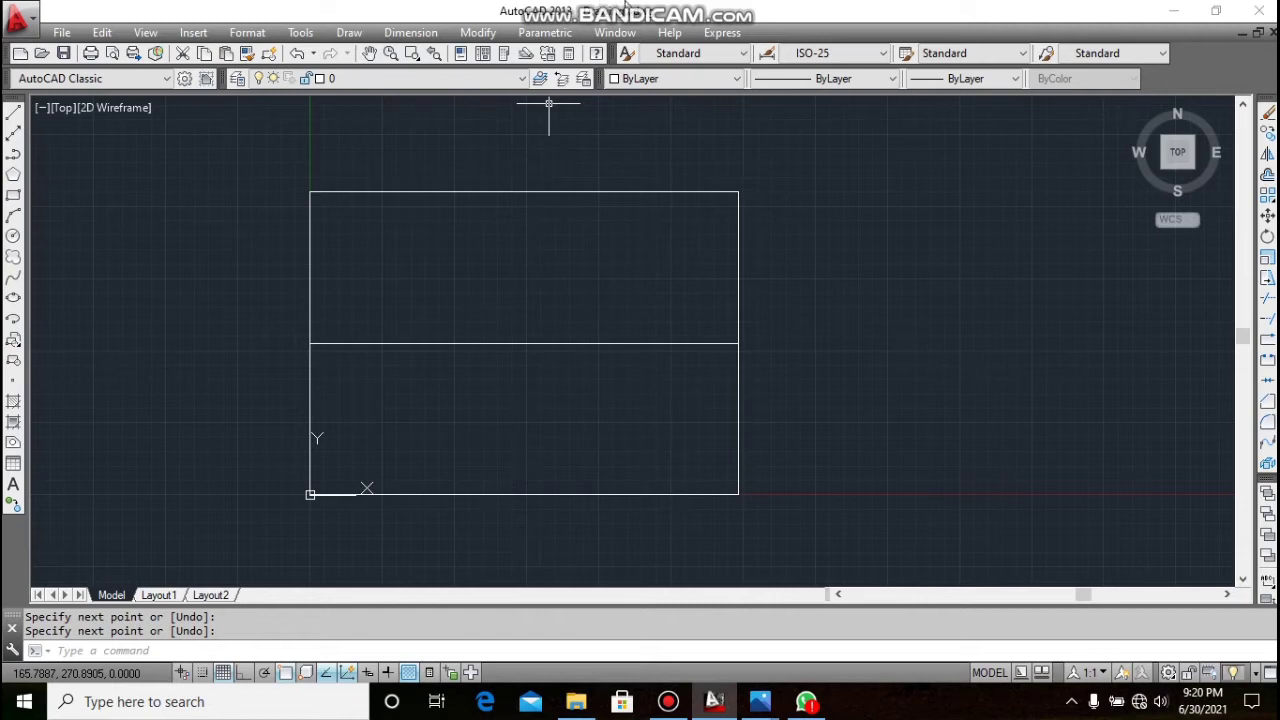
- Offset the sheet's horizontal centre line by 25 both above and below
mouse_move(640, 8)
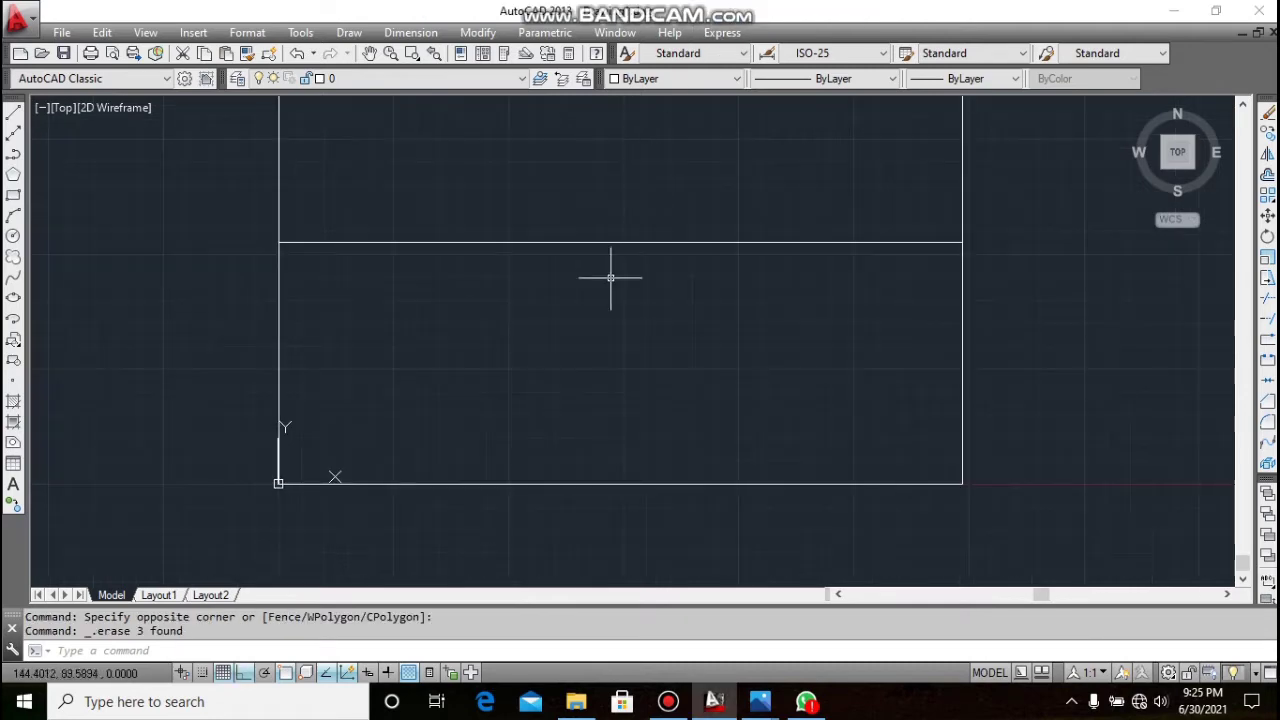
scroll(634, 211, down, 2)
scroll(626, 223, down, 2)
scroll(623, 130, up, 2)
scroll(609, 206, up, 2)
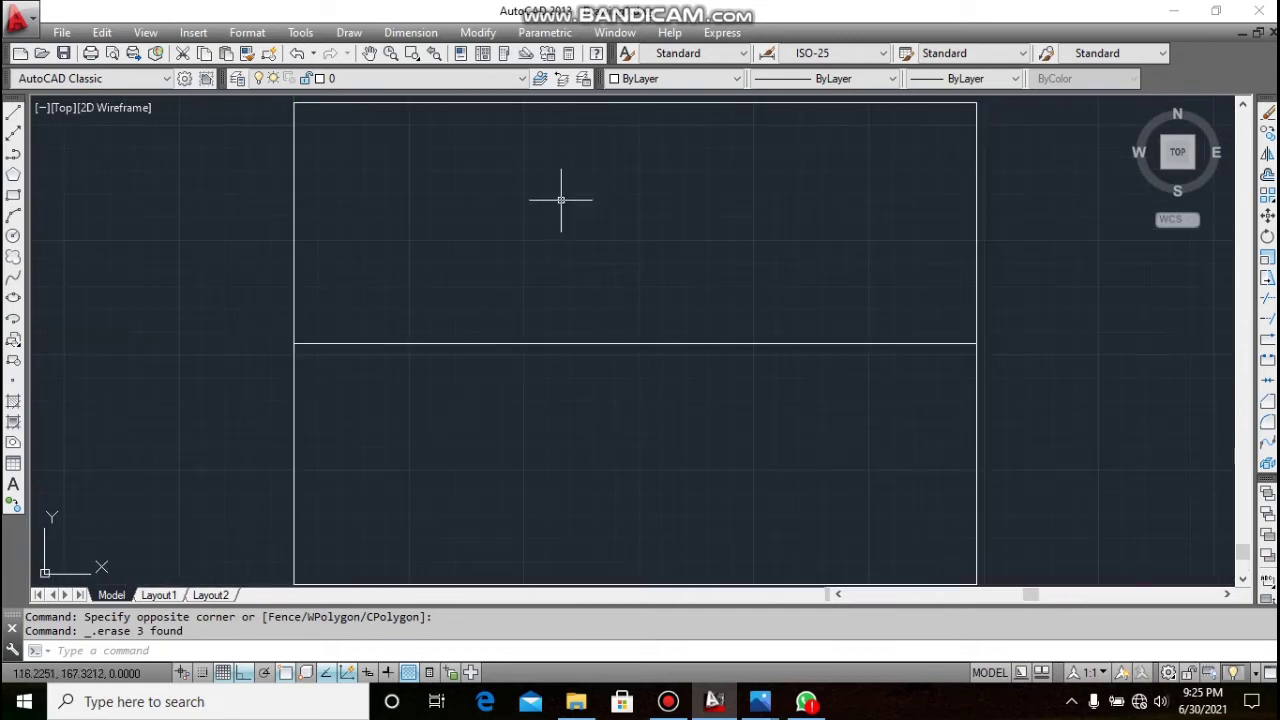
click(480, 33)
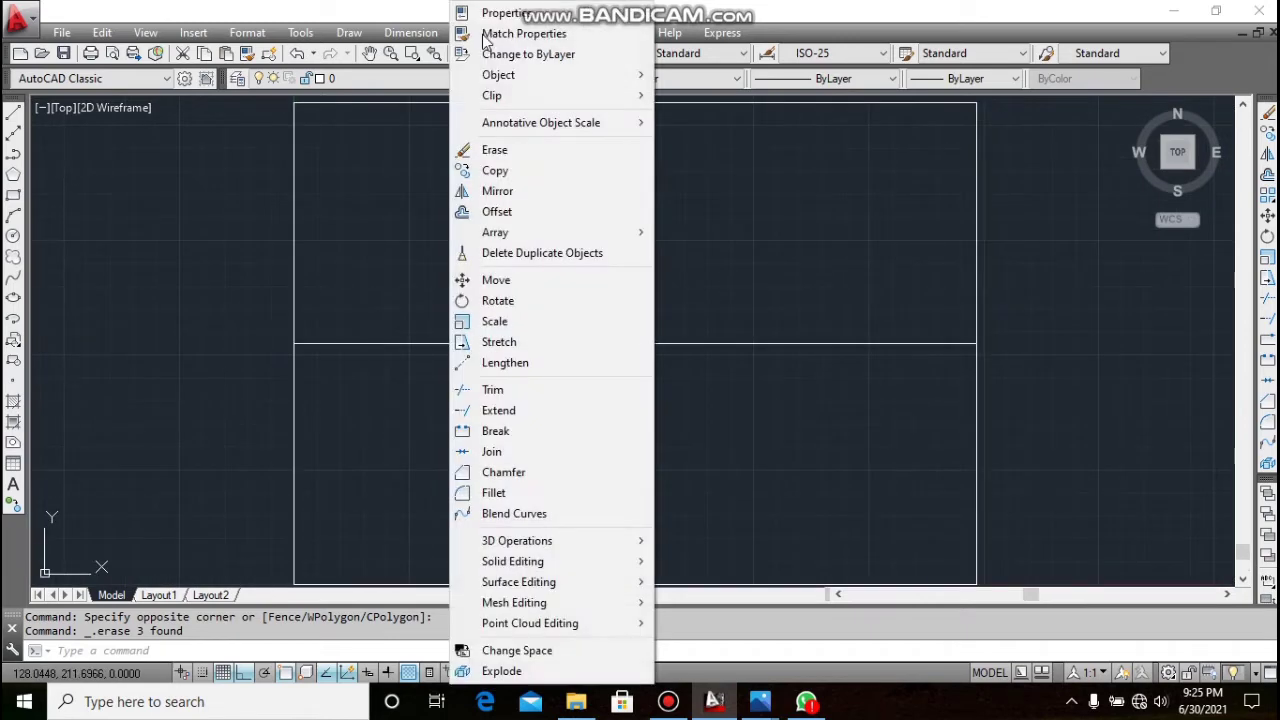
click(539, 212)
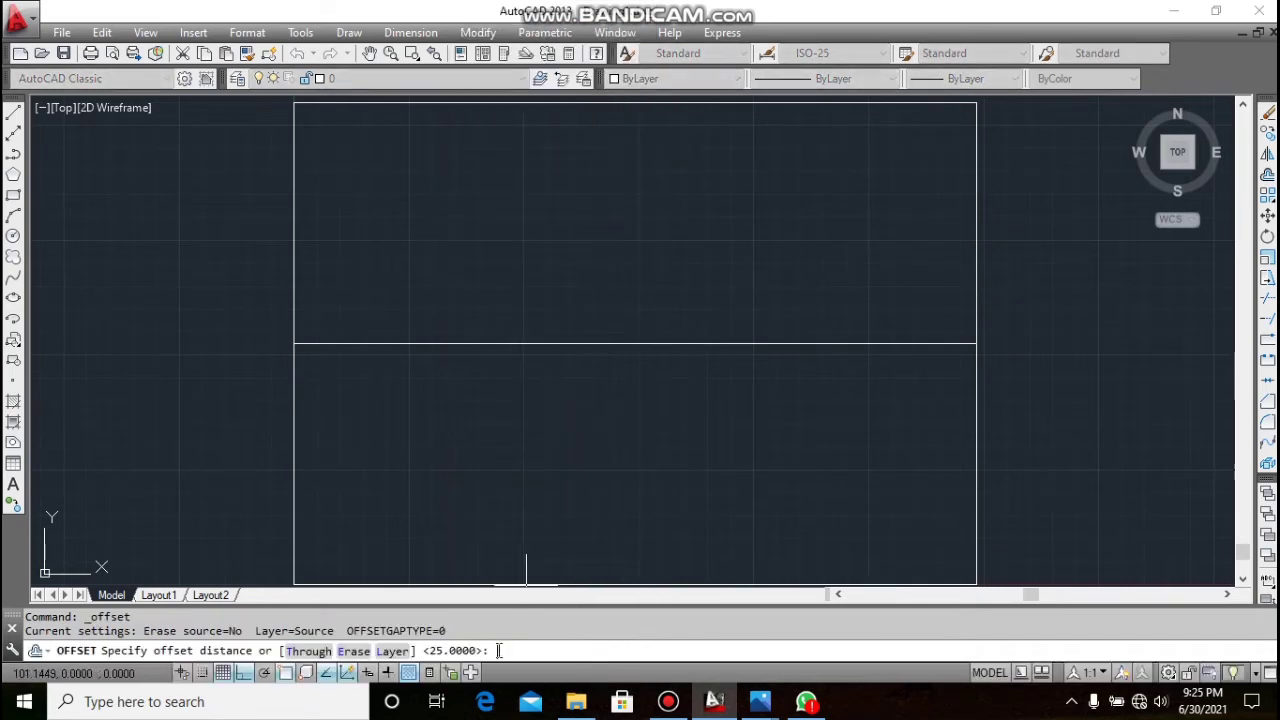
text(25)
key(Return)
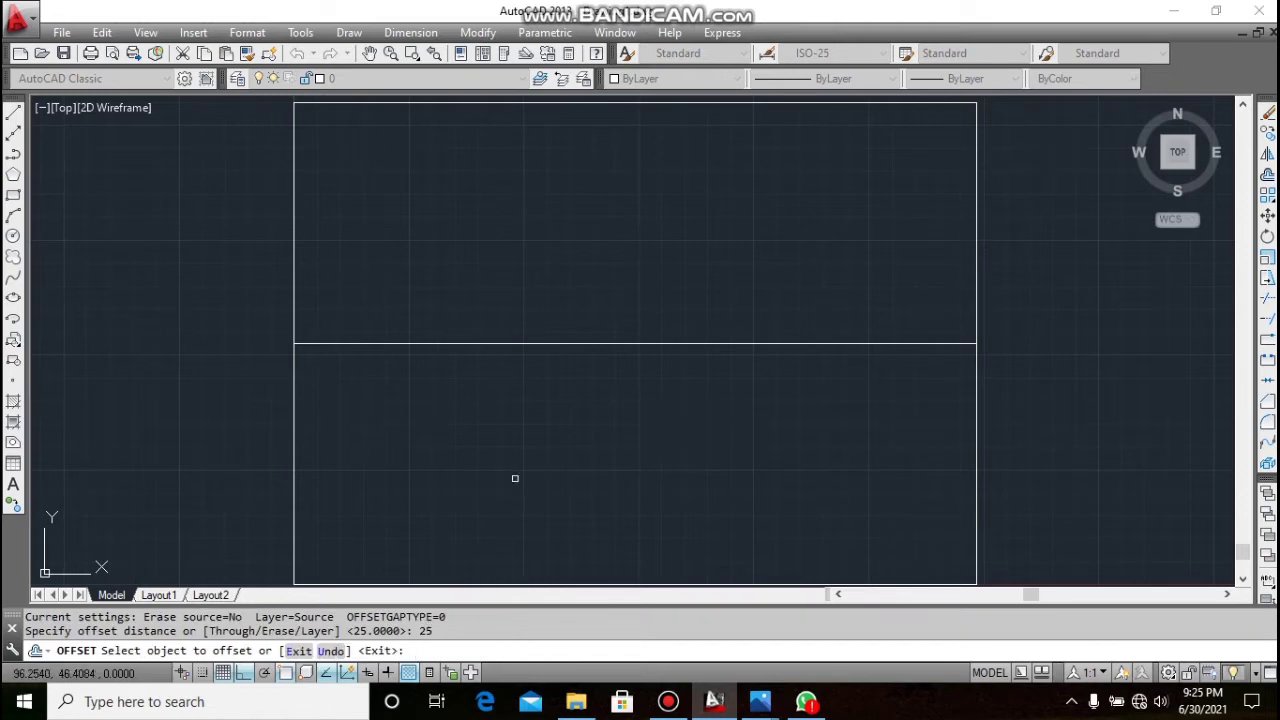
click(466, 344)
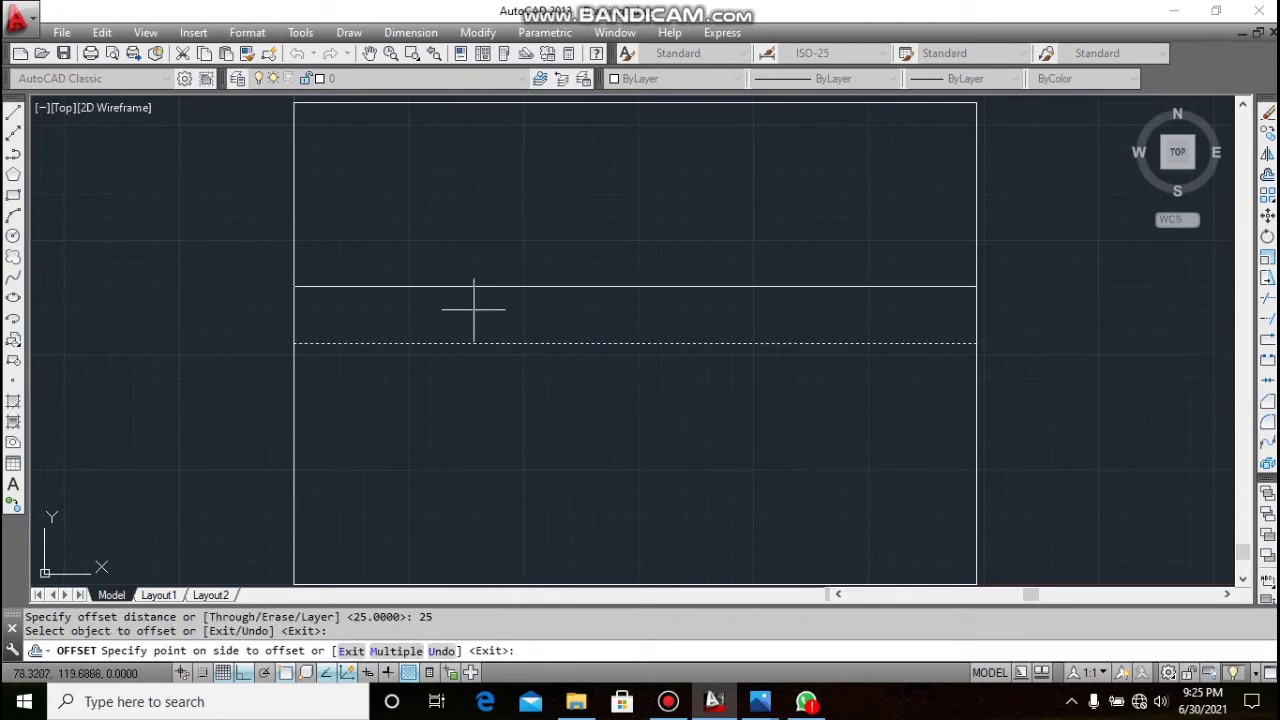
click(480, 296)
click(478, 343)
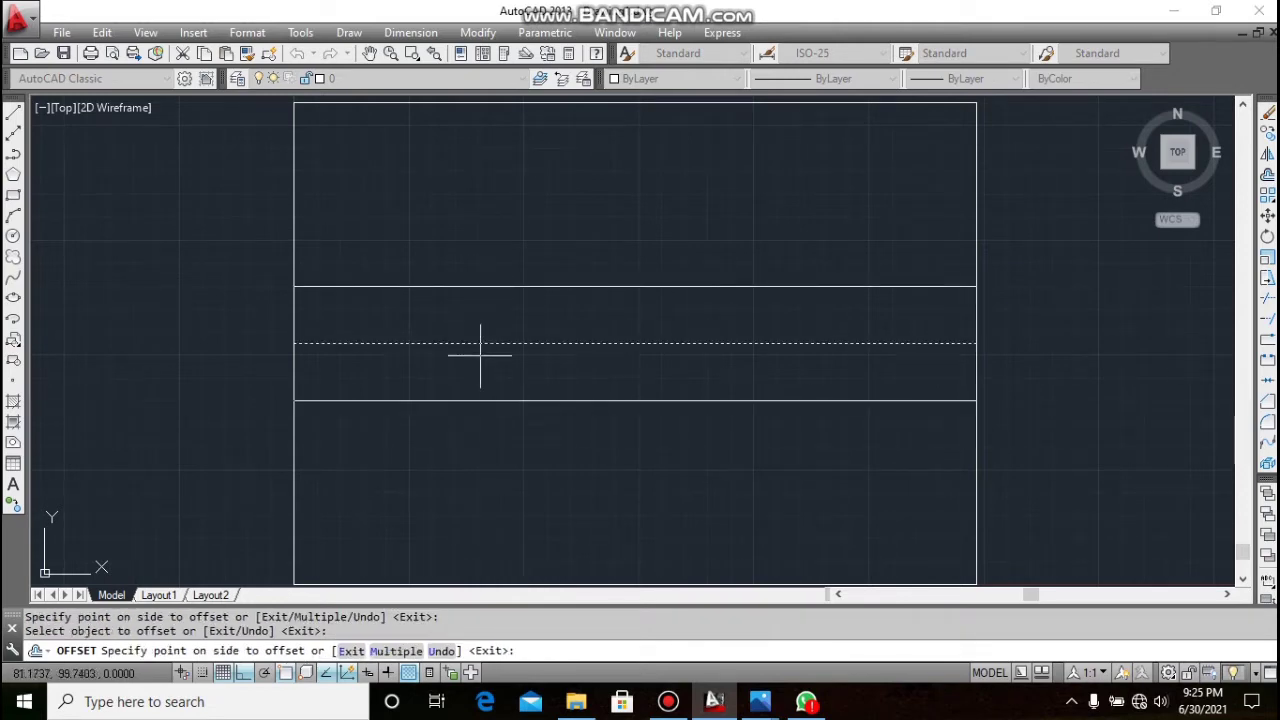
click(486, 409)
- Draw a vertical line between the upper and lower offset lines, about 20 units in from the sheet's left border
scroll(495, 268, down, 2)
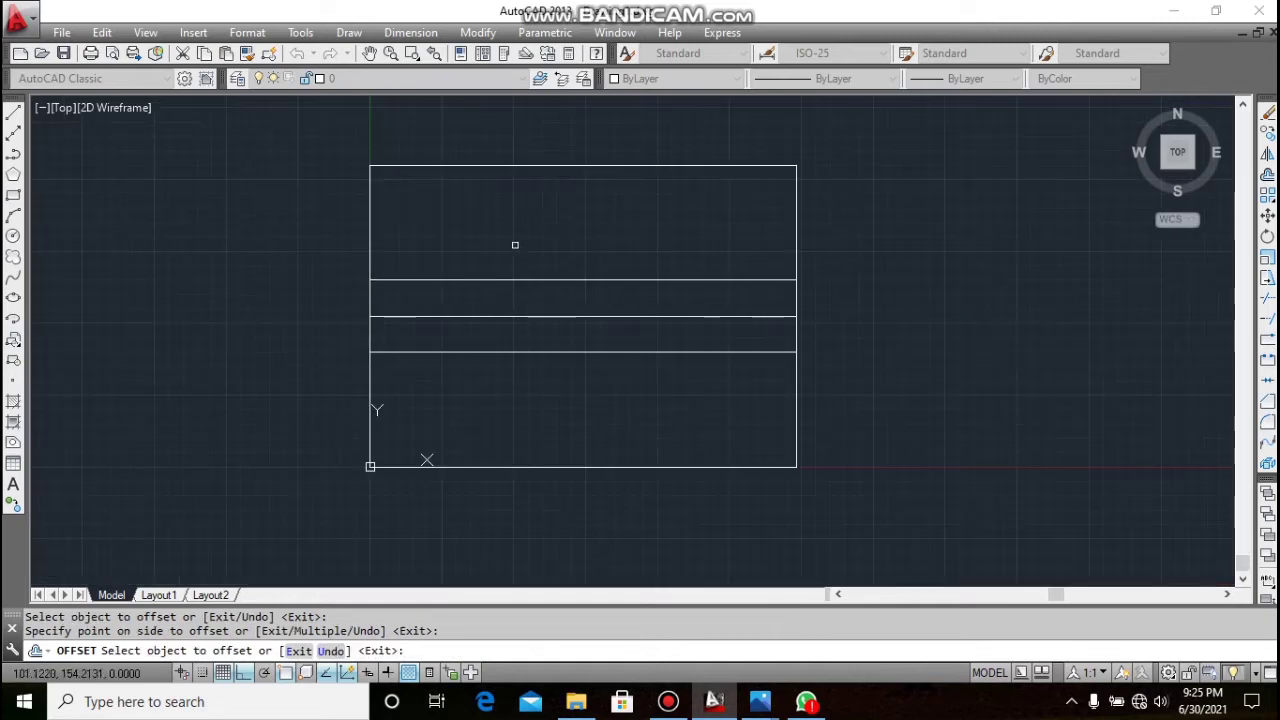
click(349, 32)
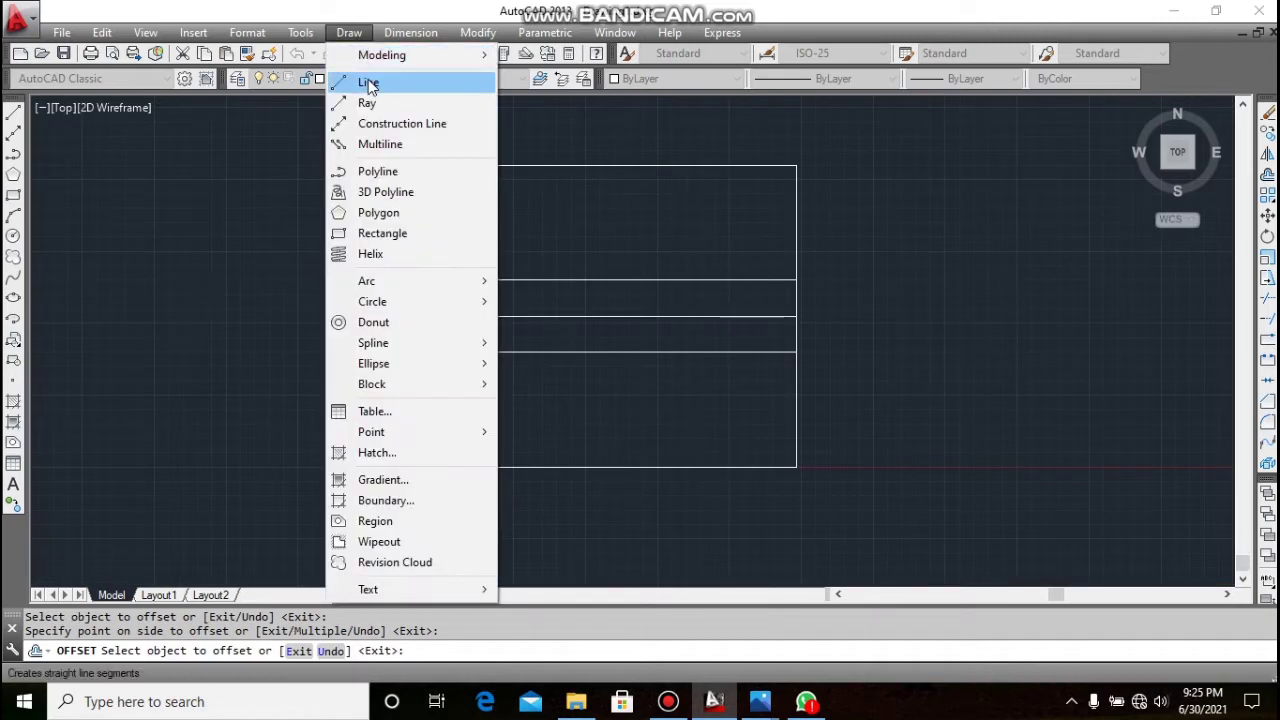
click(369, 83)
scroll(379, 275, up, 3)
click(423, 288)
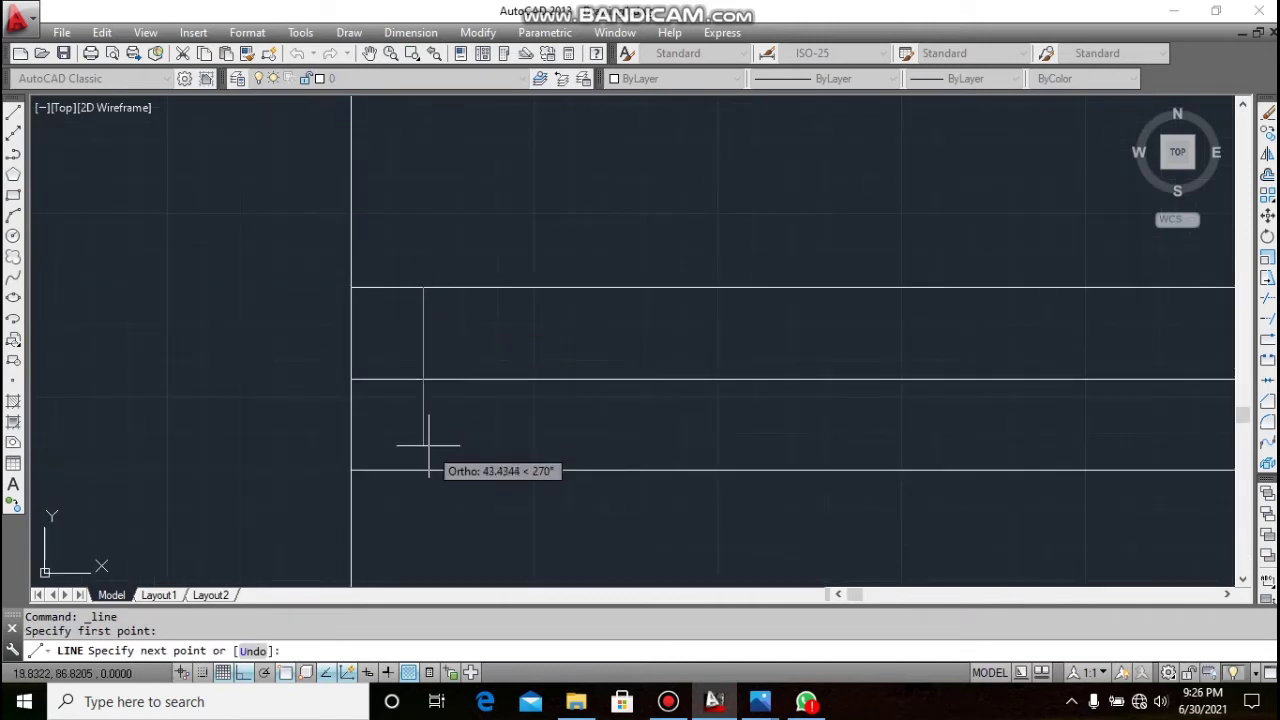
click(423, 469)
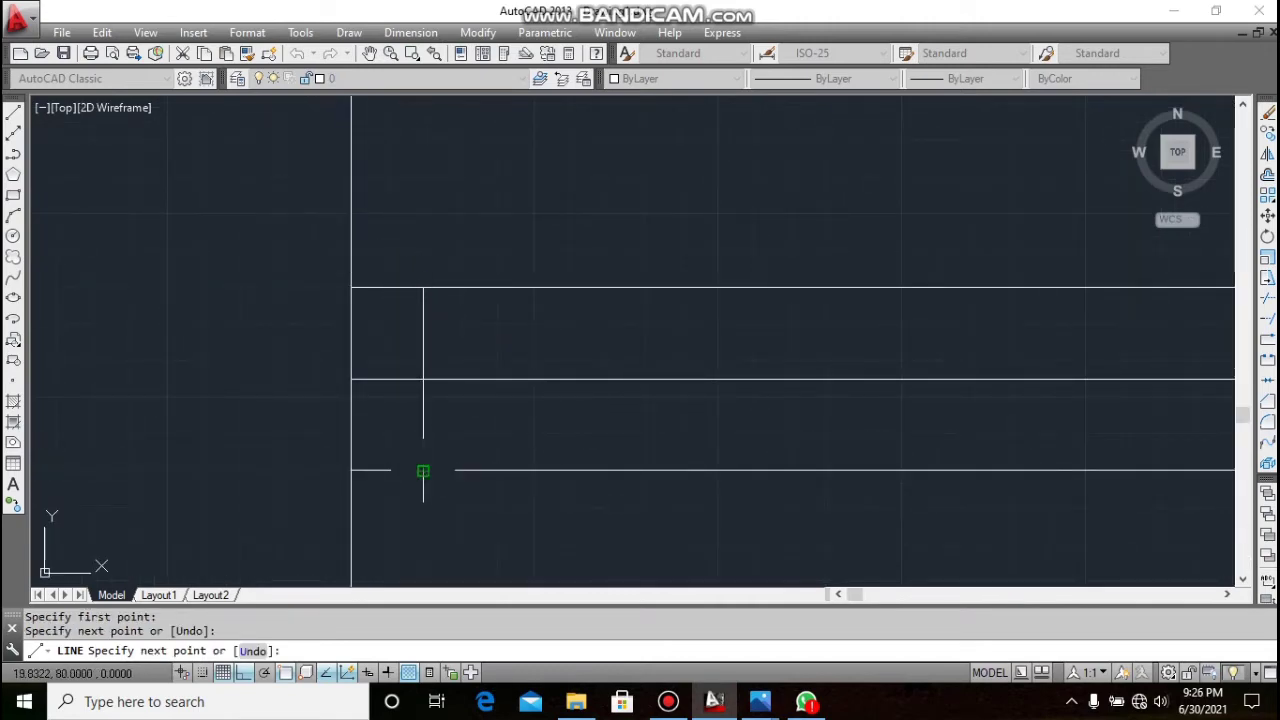
right_click(423, 469)
click(466, 264)
- Start a rectangular array of the vertical line near the sheet's left border and limit it to 1 row
scroll(425, 205, down, 2)
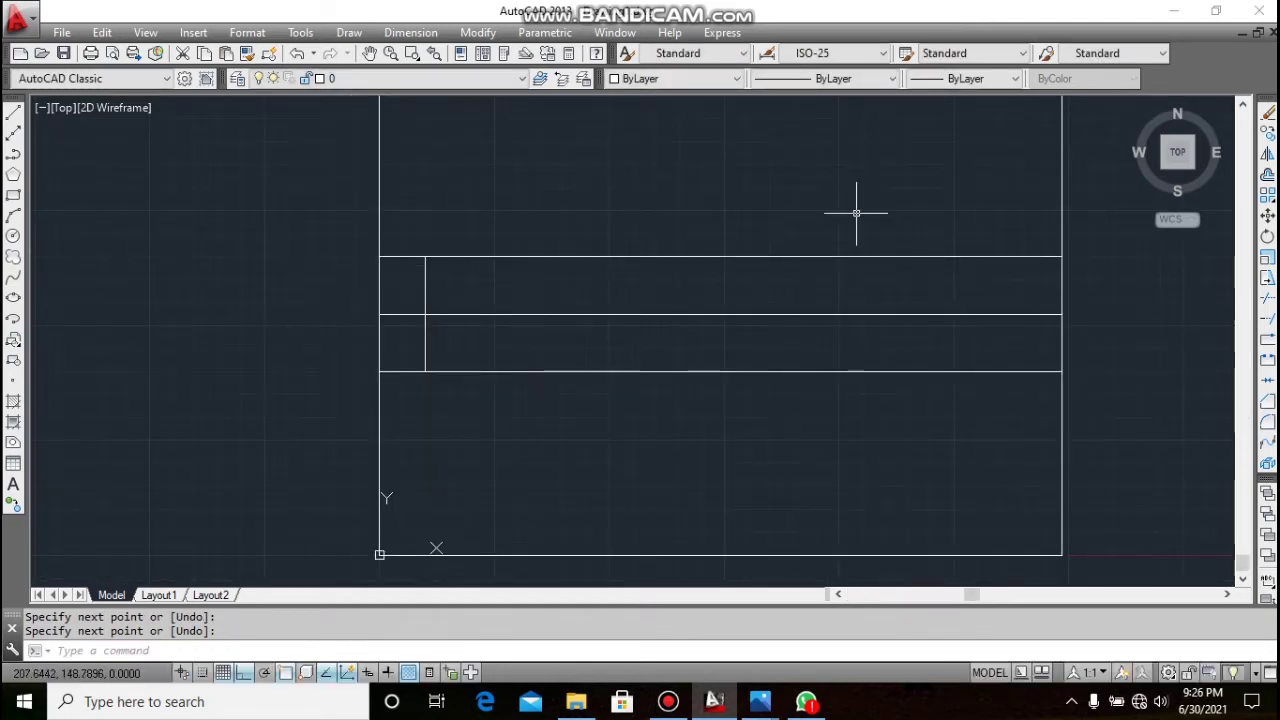
click(478, 32)
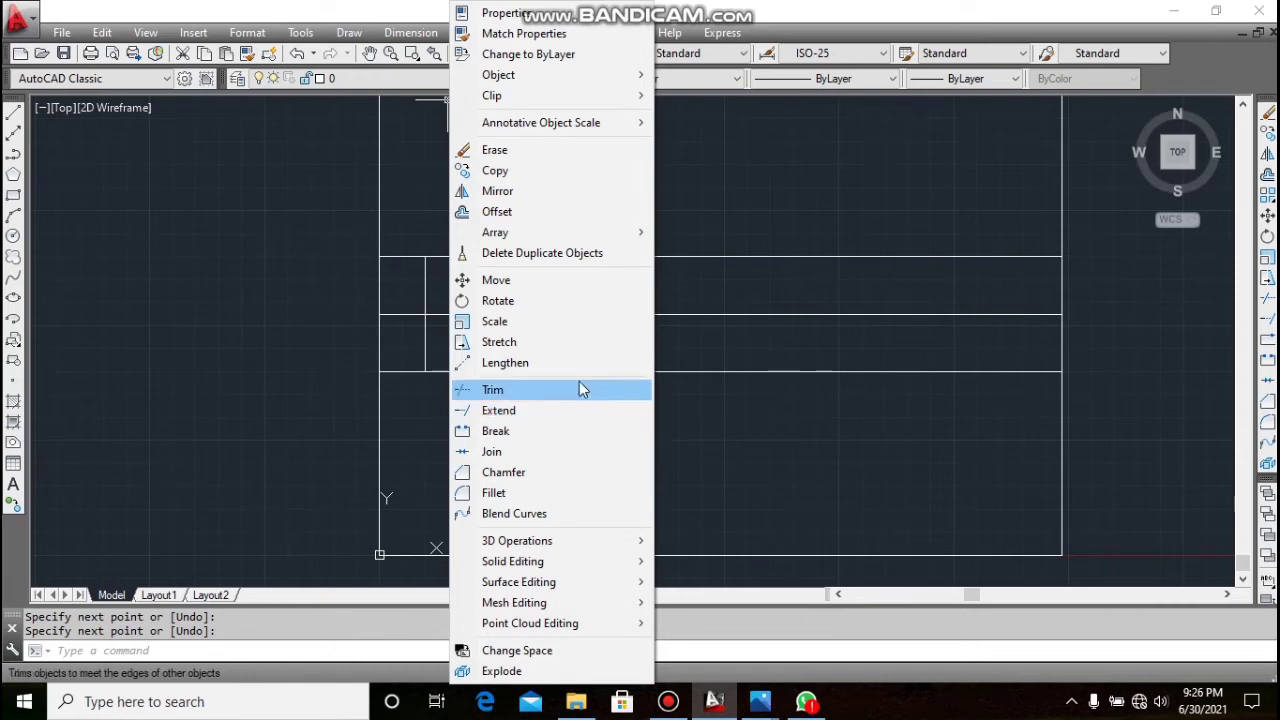
mouse_move(540, 234)
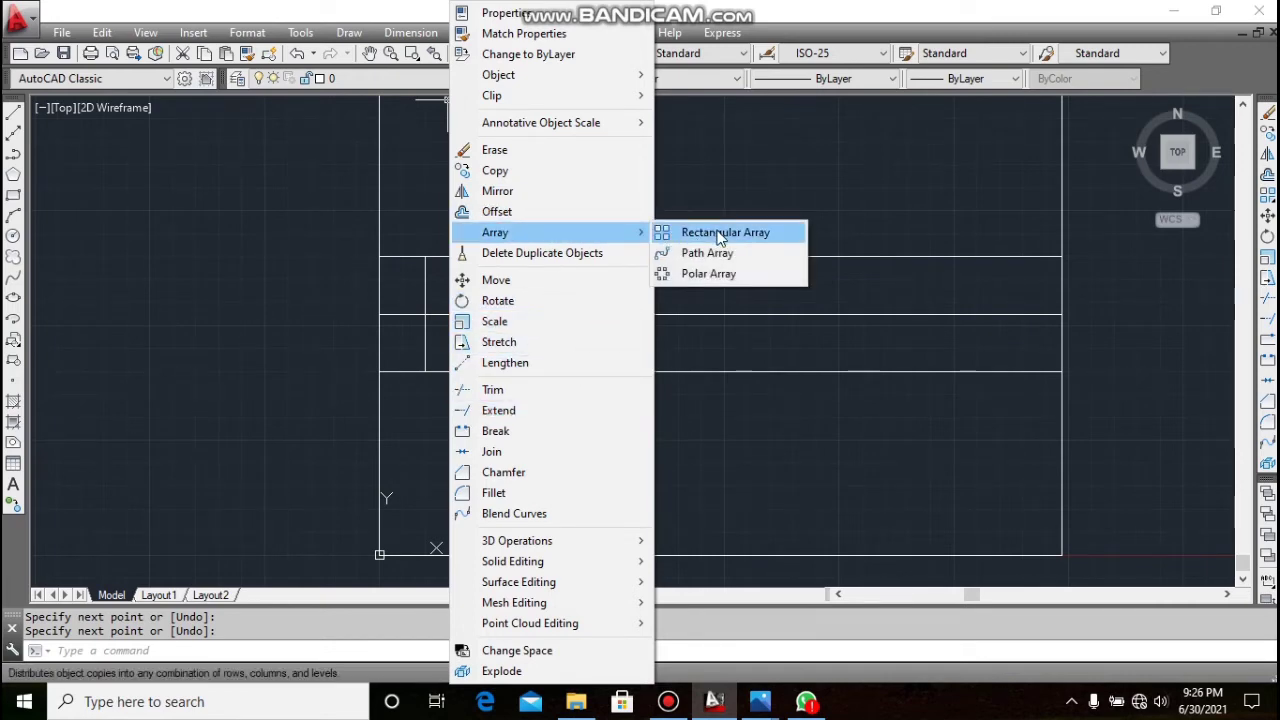
click(720, 236)
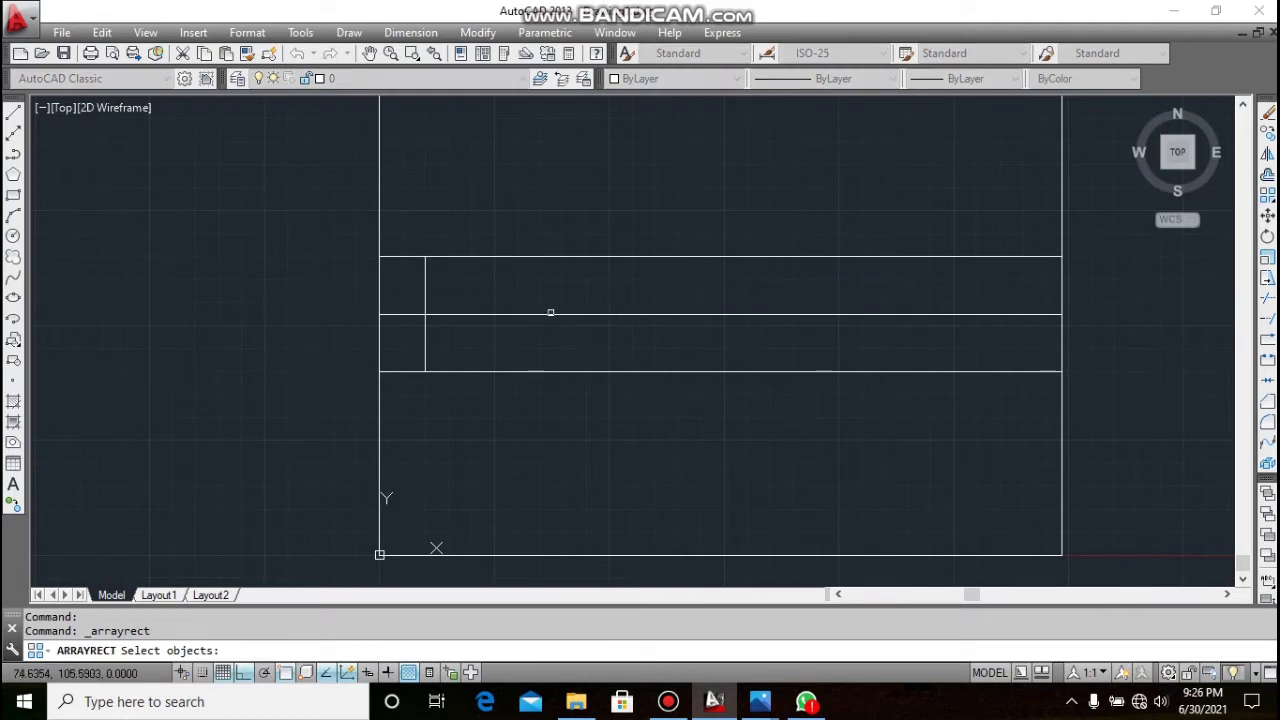
click(425, 350)
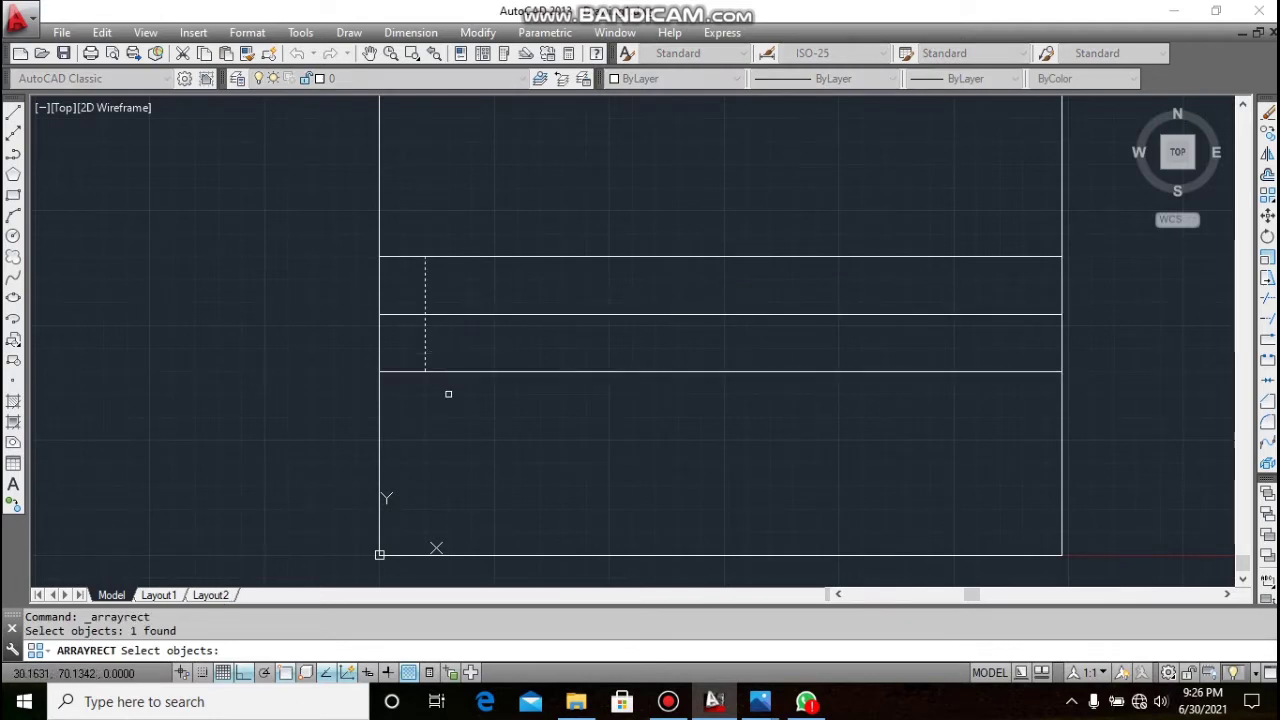
key(Return)
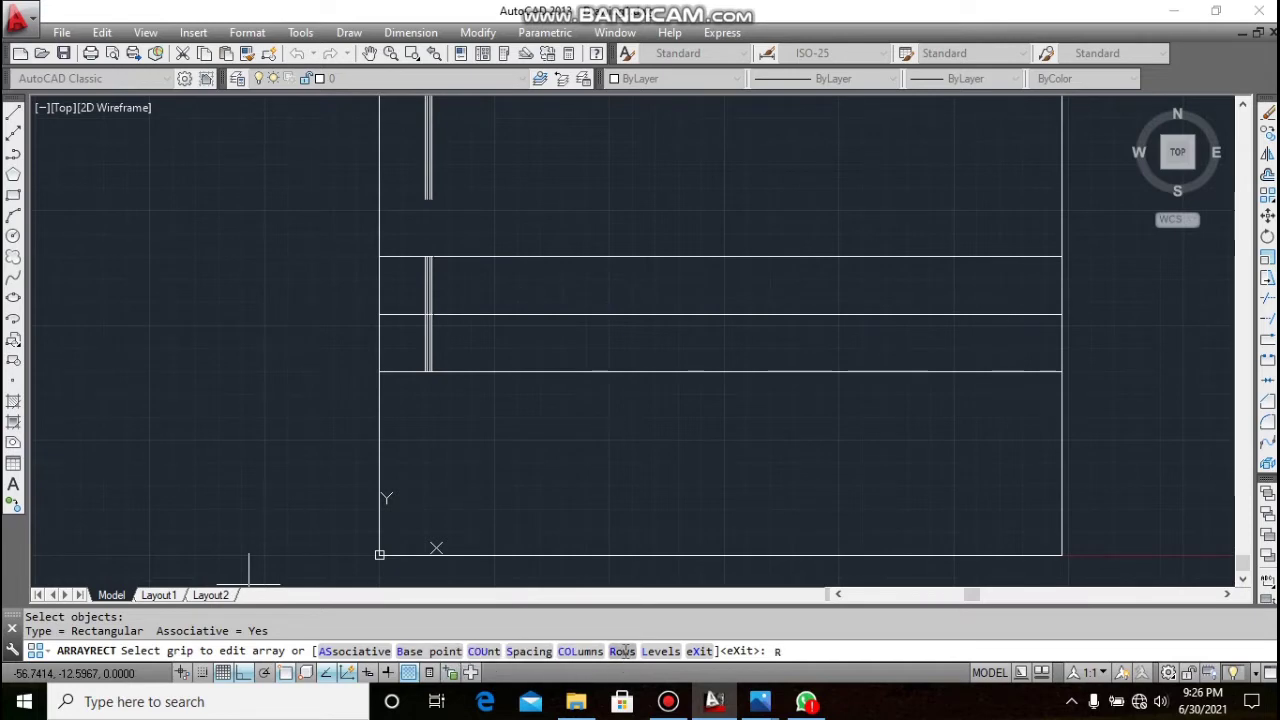
click(622, 652)
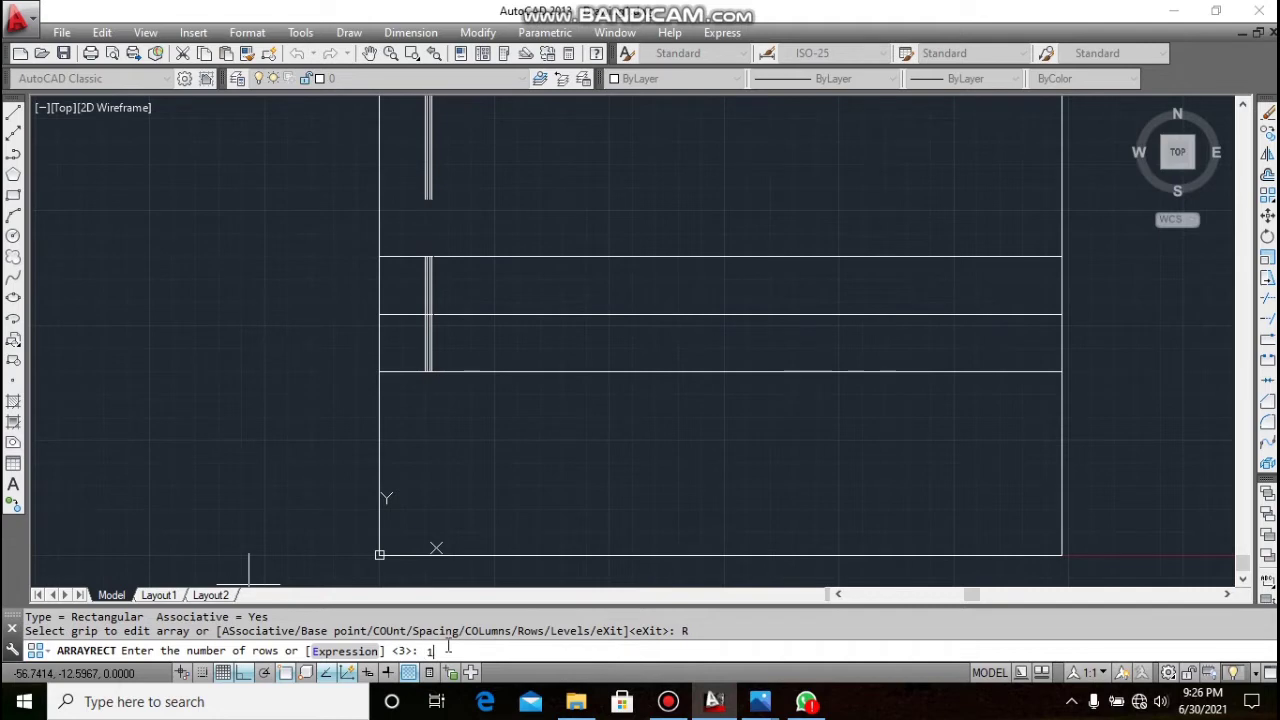
key(Return)
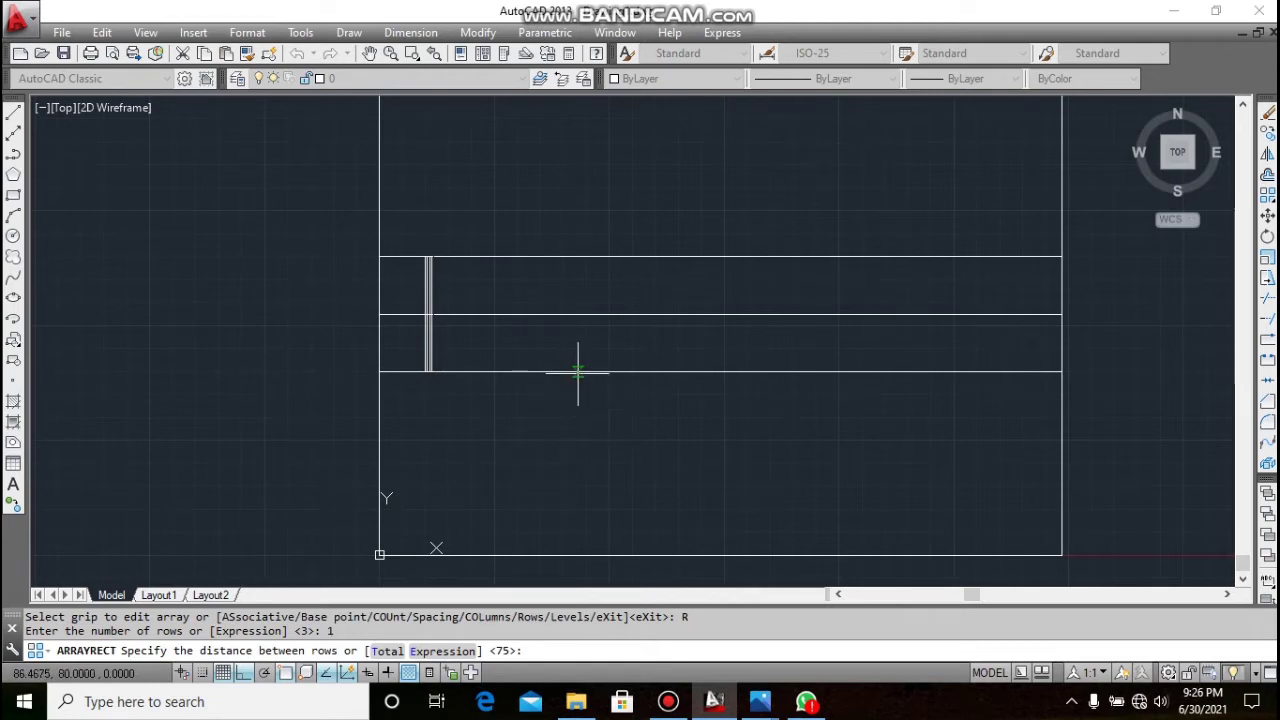
click(580, 371)
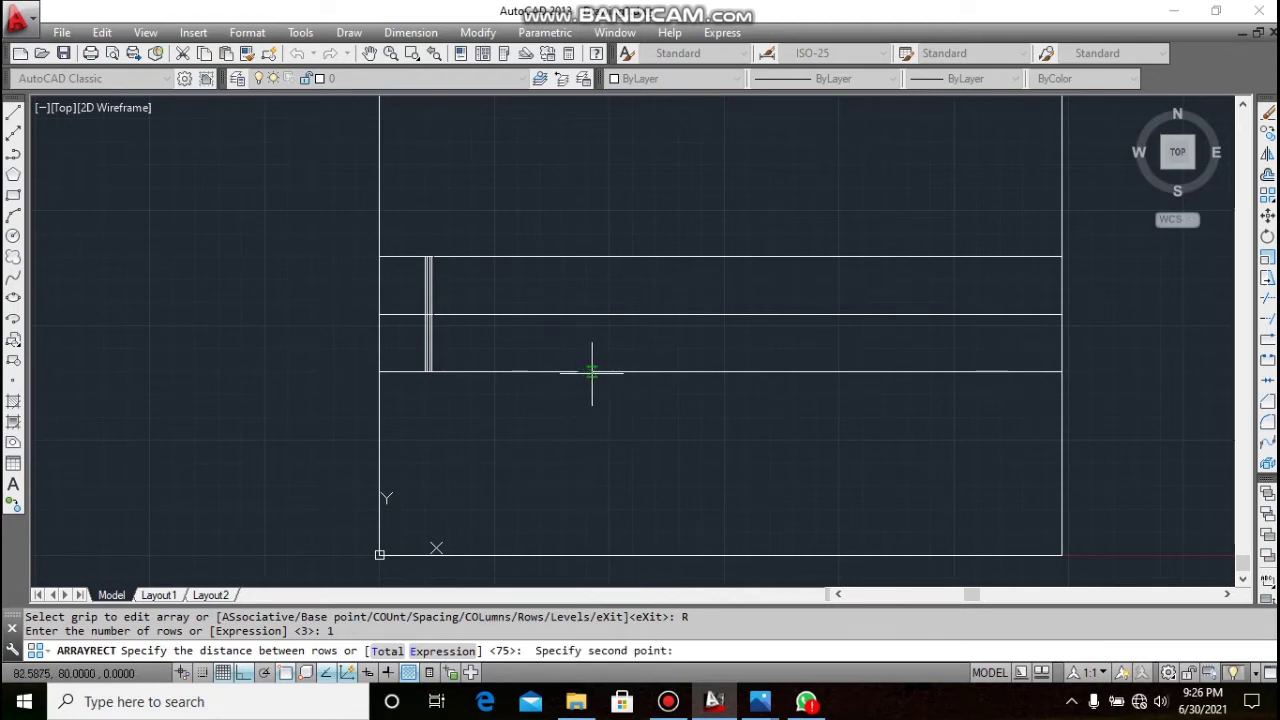
click(592, 372)
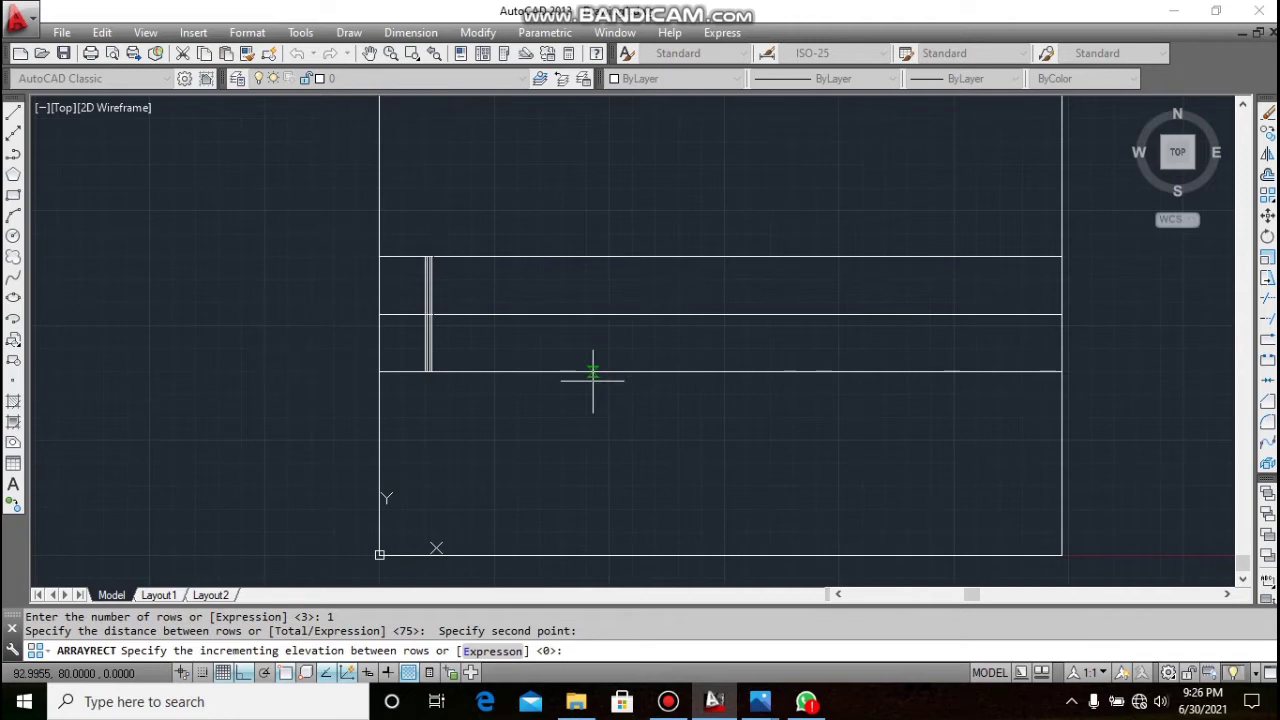
key(Return)
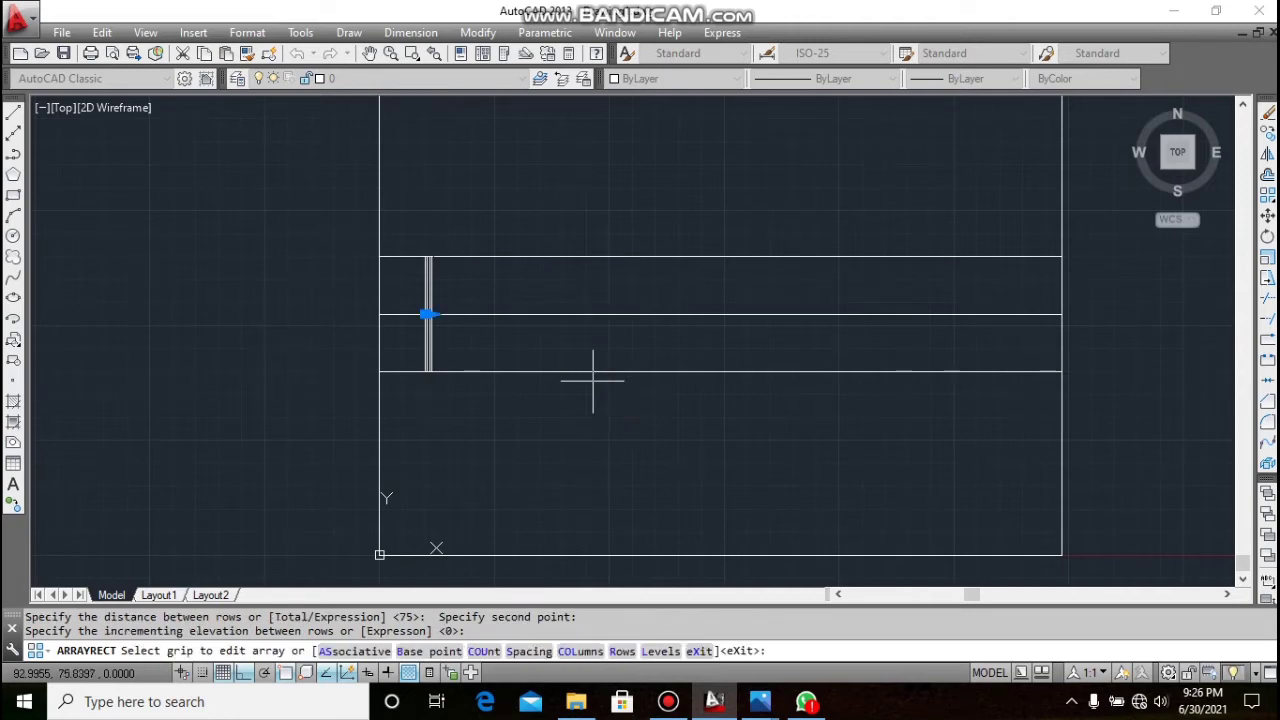
- Give the array 32 columns spaced about 8 units apart along the lower horizontal line and finish it
click(580, 651)
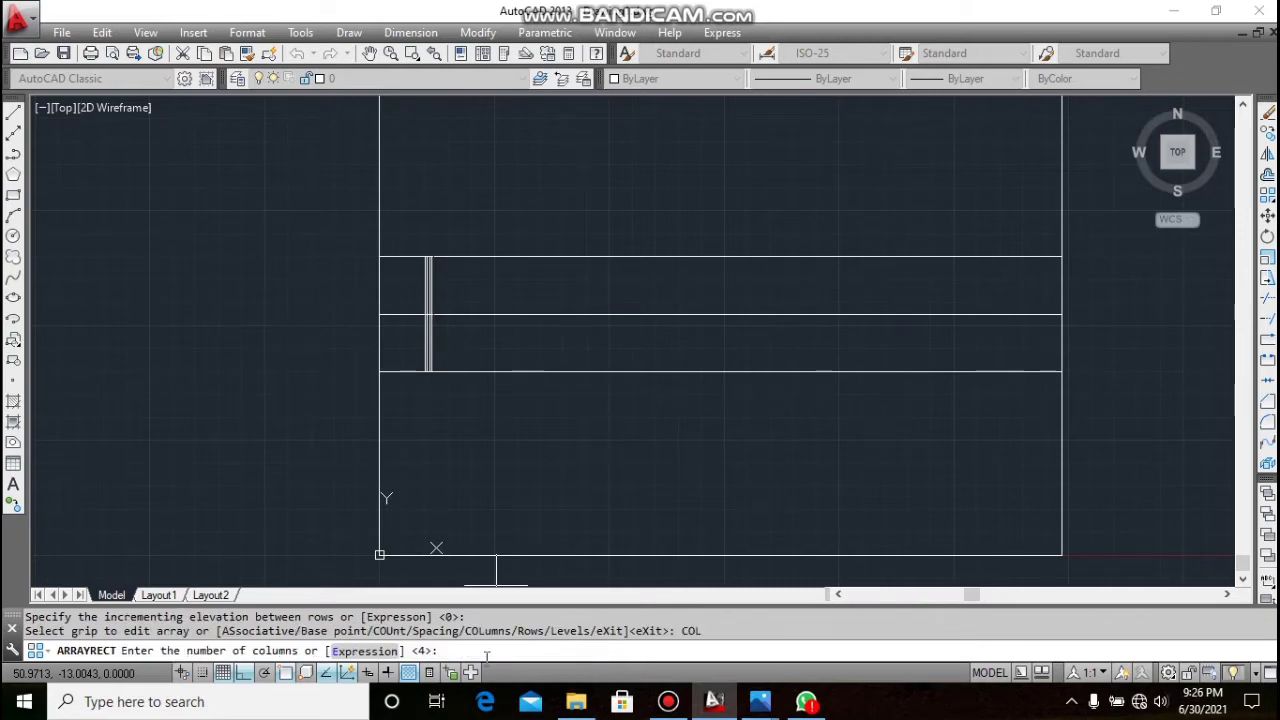
text(32)
key(Return)
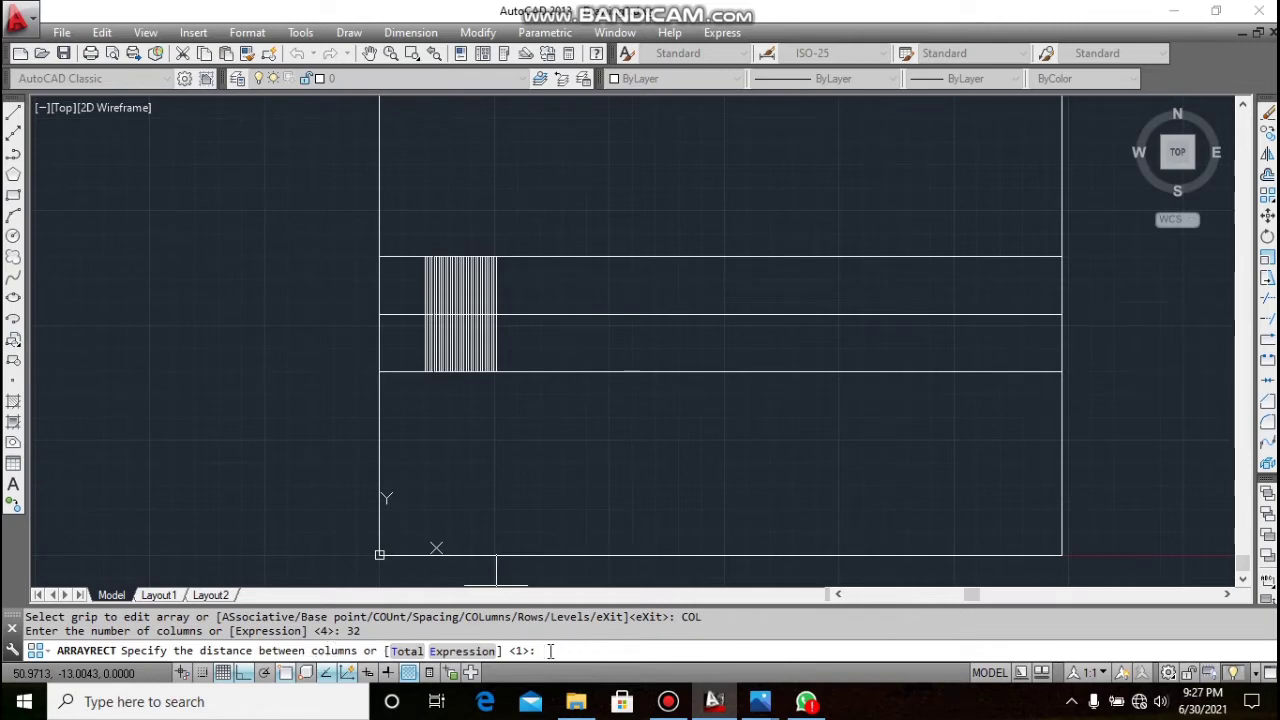
click(603, 370)
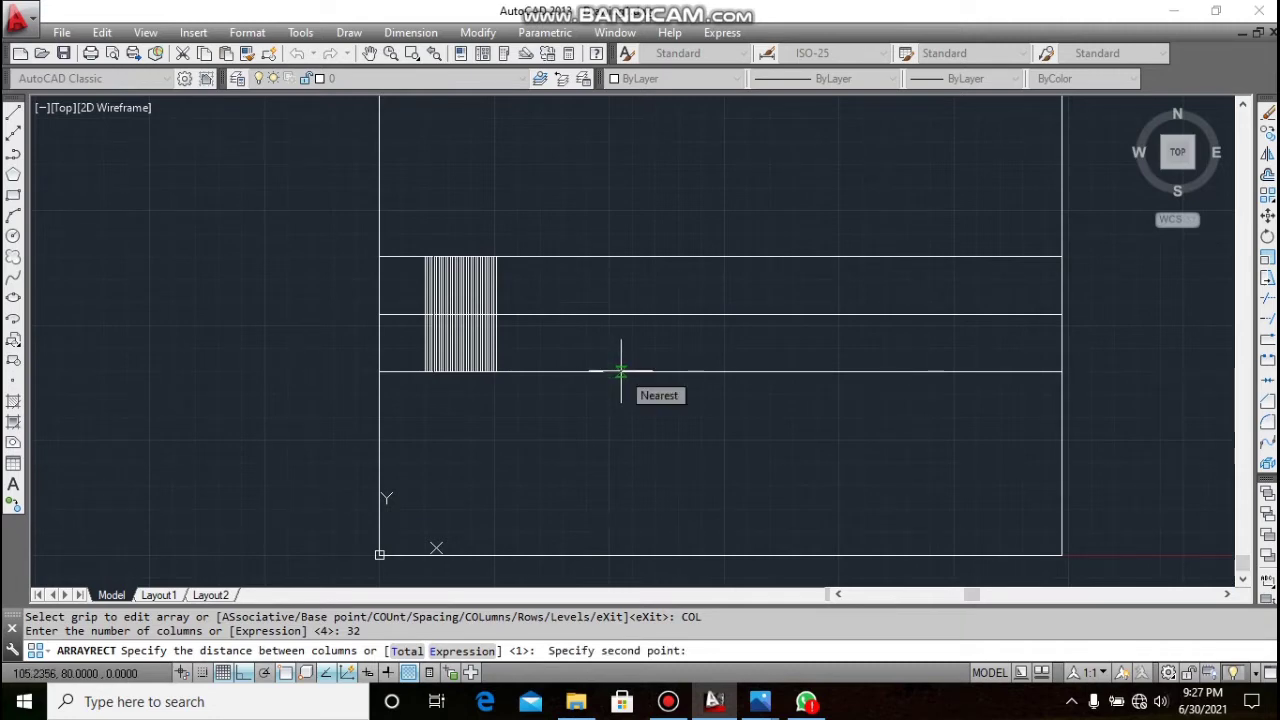
click(621, 371)
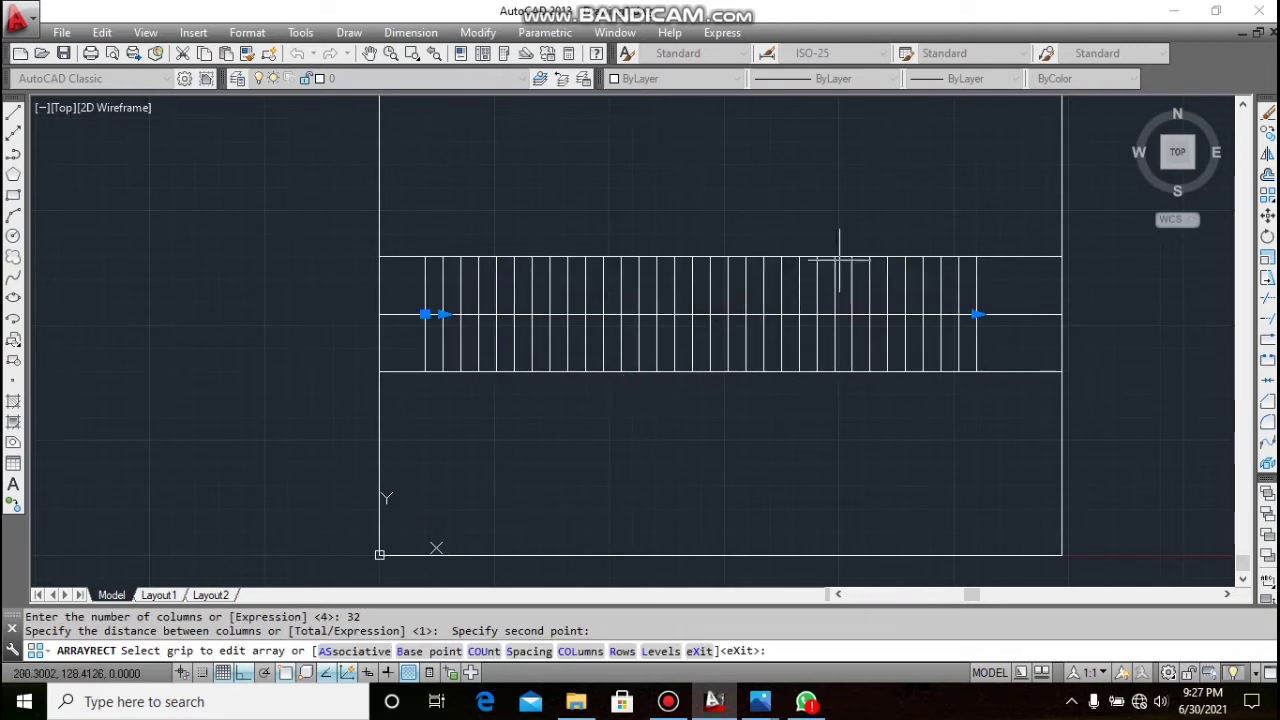
key(Return)
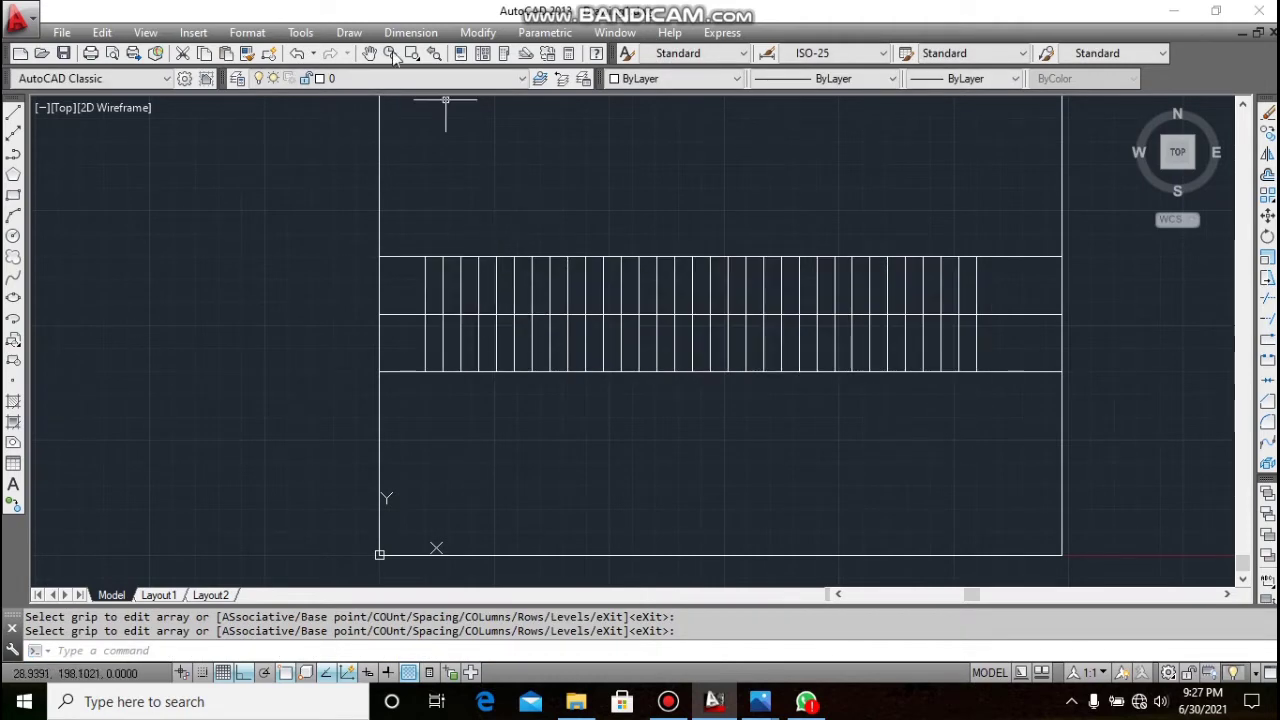
- Number the conductors 1 to 32 with one unrotated single-line text just above the lower horizontal line, each number beside its conductor
mouse_move(595, 8)
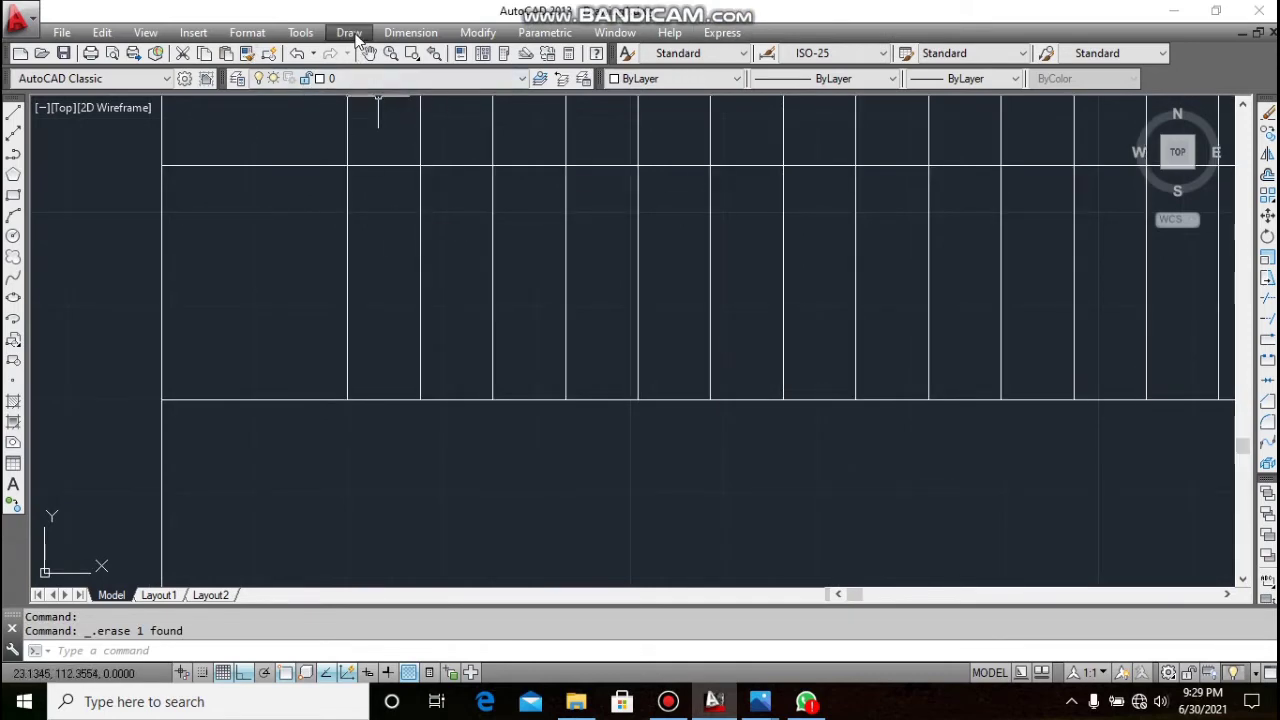
click(356, 36)
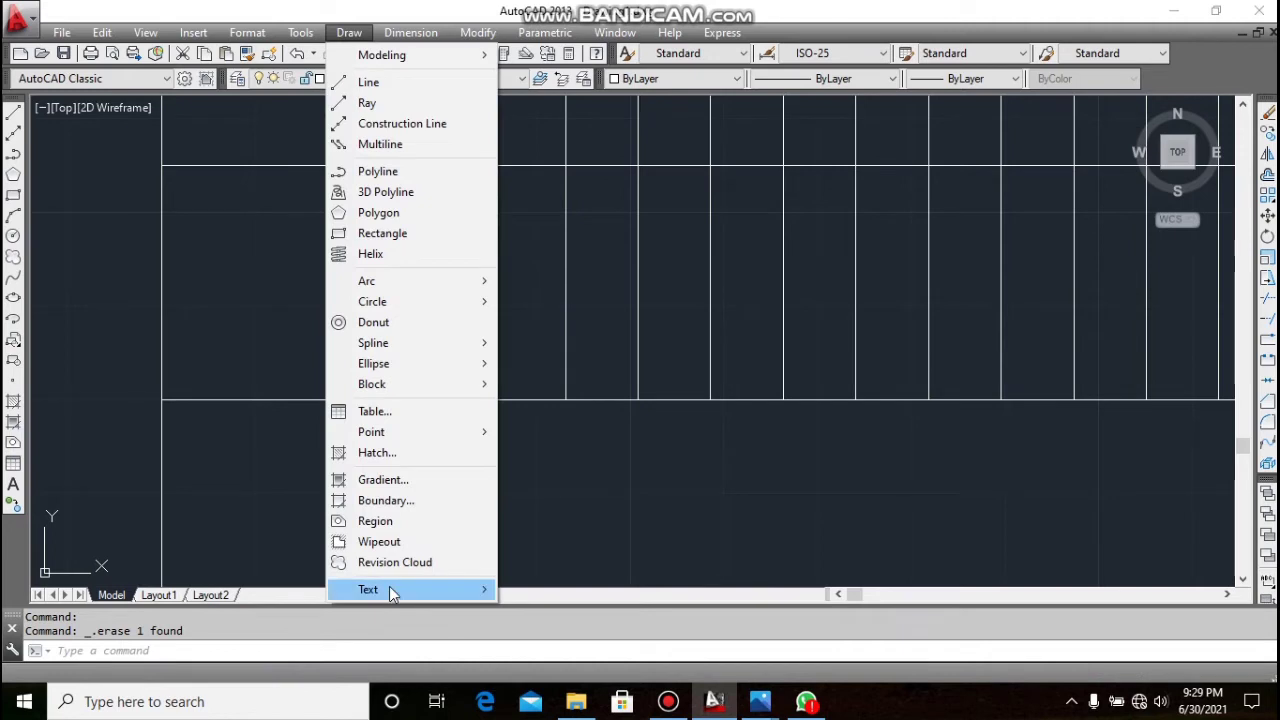
mouse_move(485, 590)
click(540, 610)
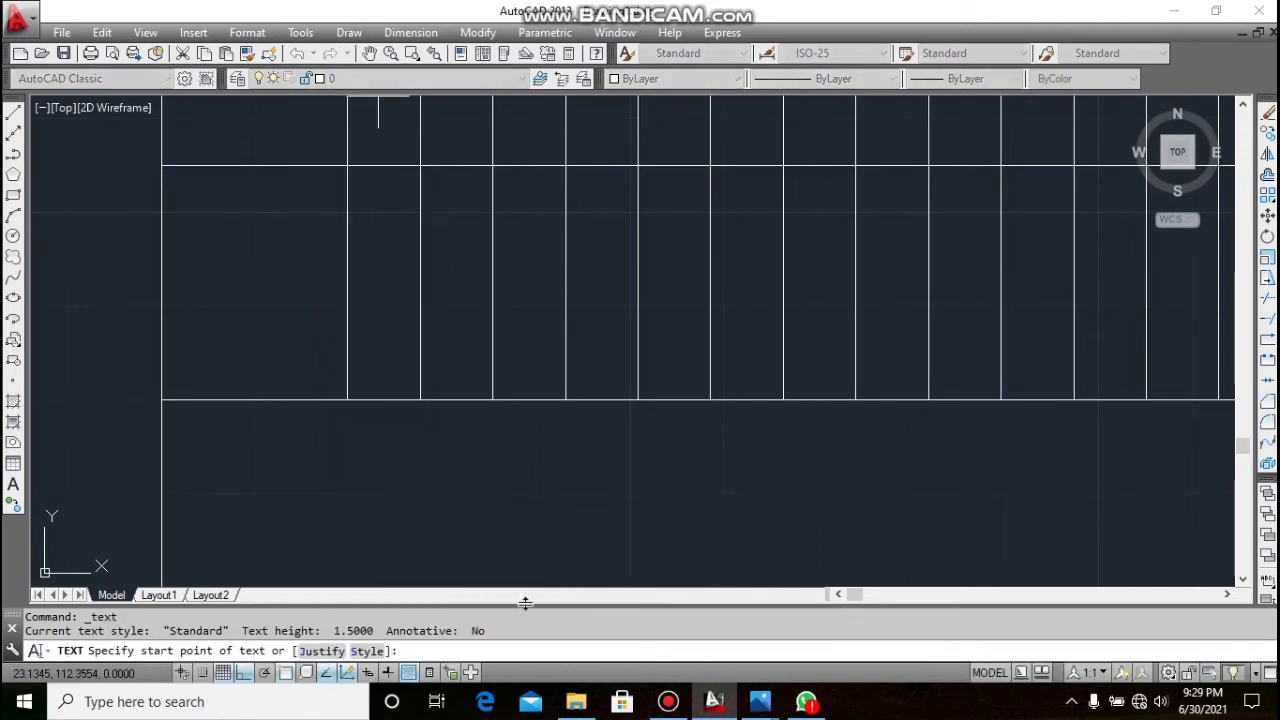
click(364, 357)
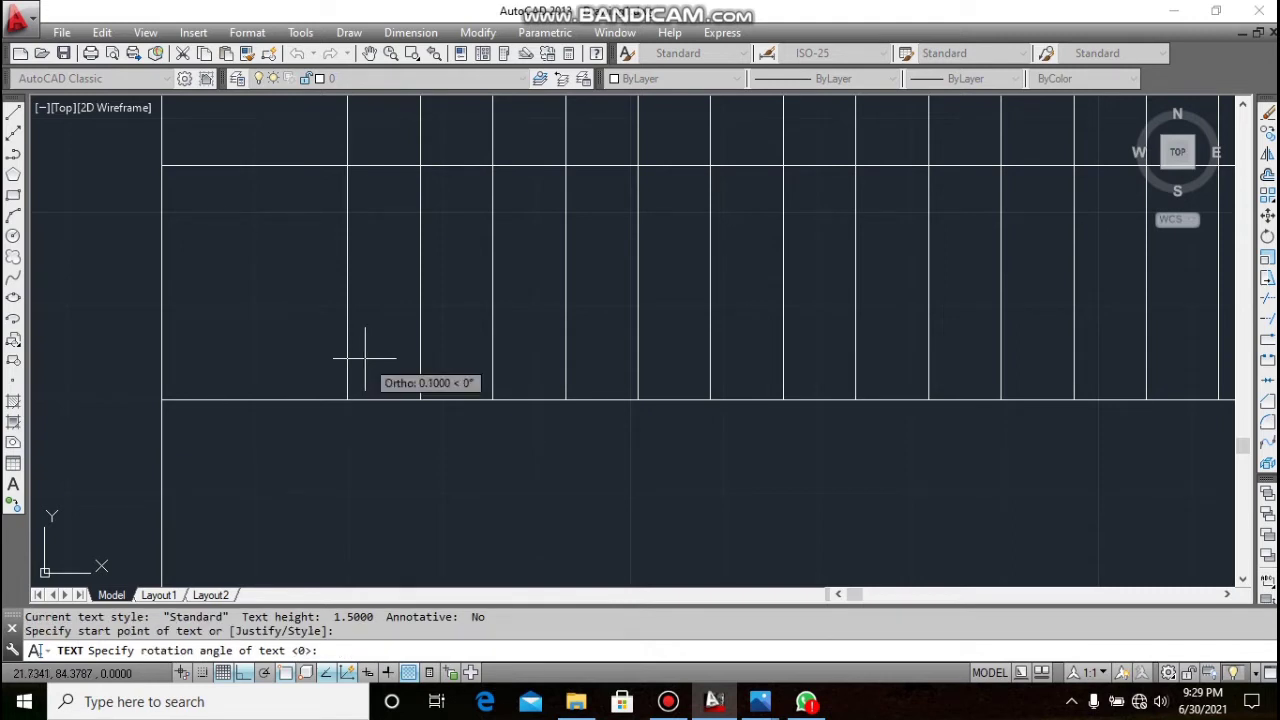
key(Return)
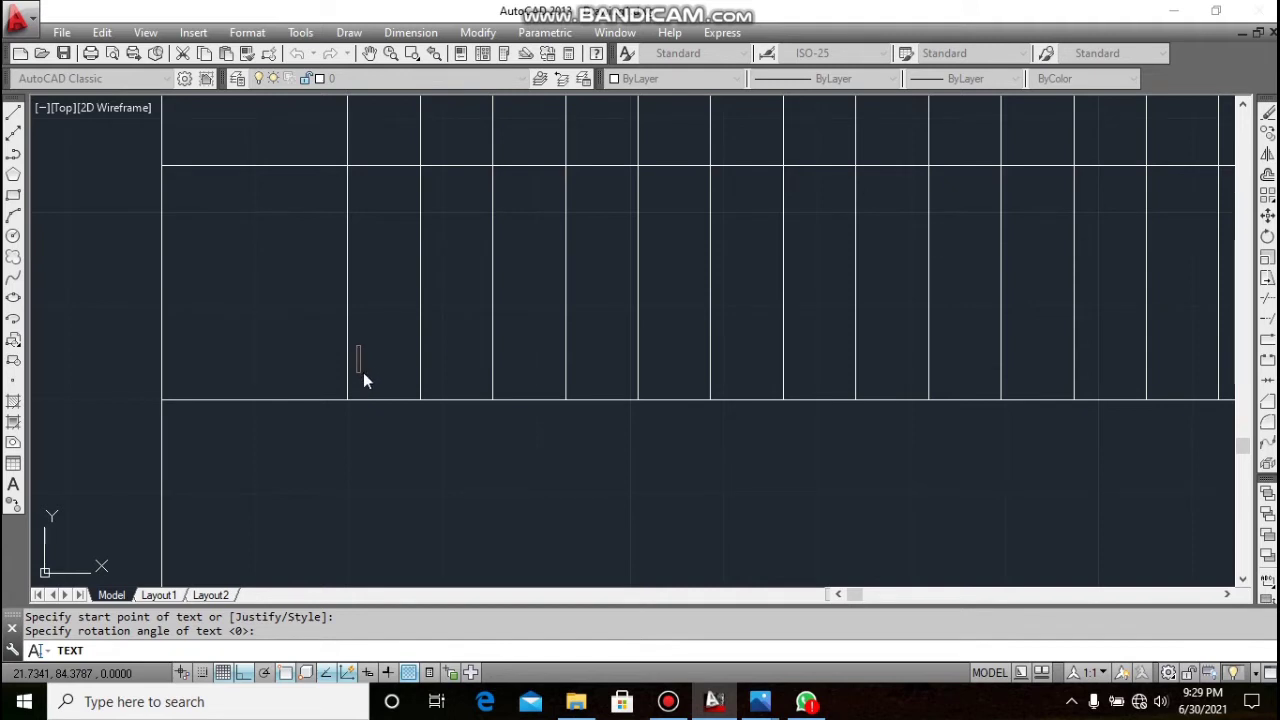
text(1   2   3    )
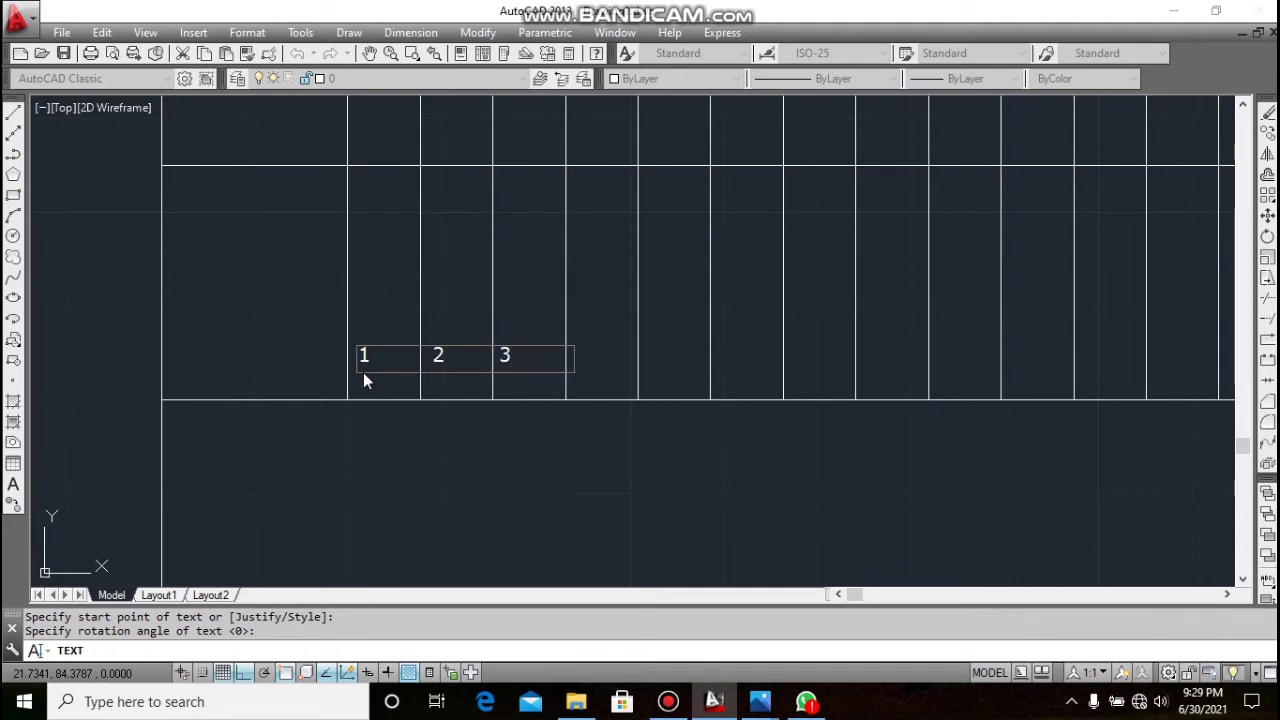
text( 4    5)
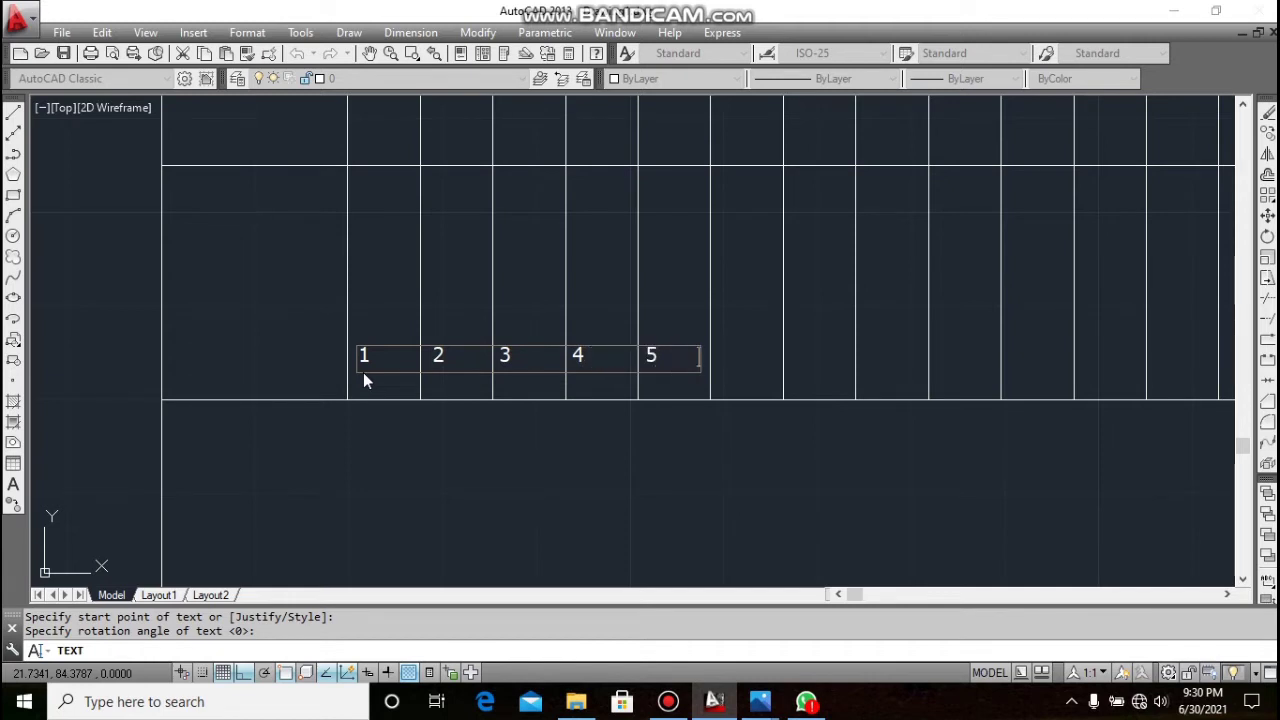
text(    6)
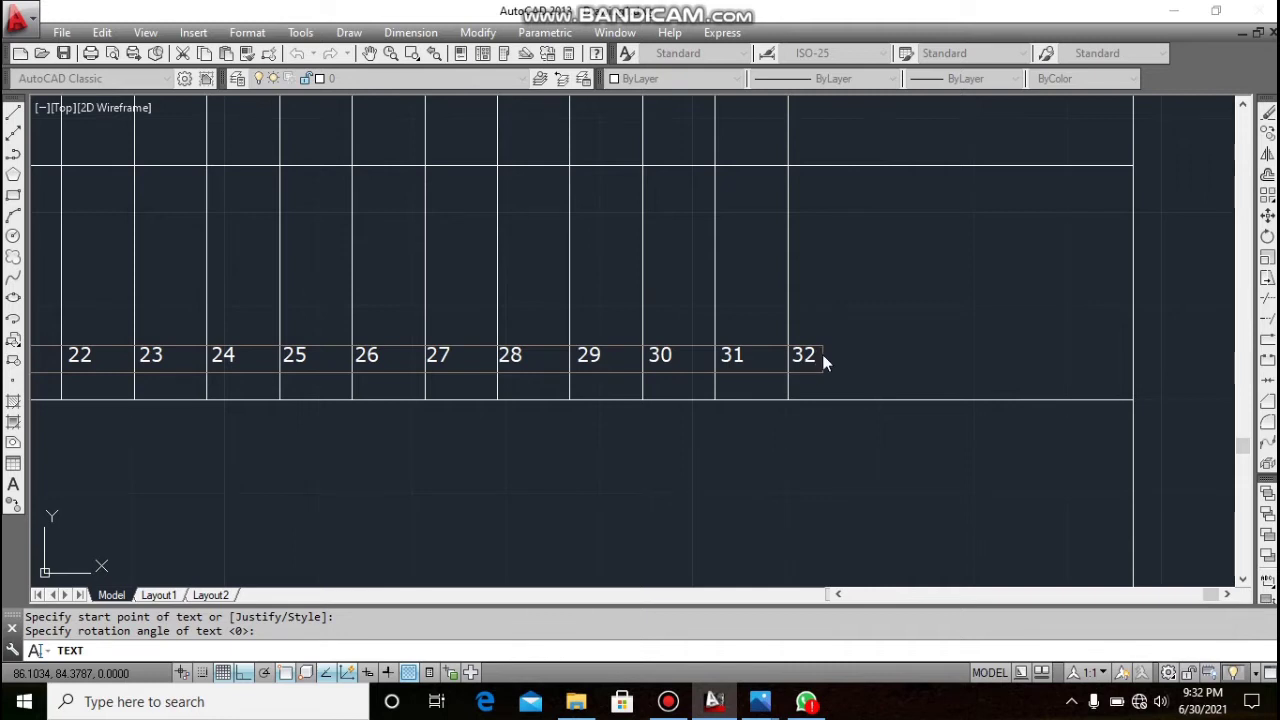
scroll(822, 354, left, 10)
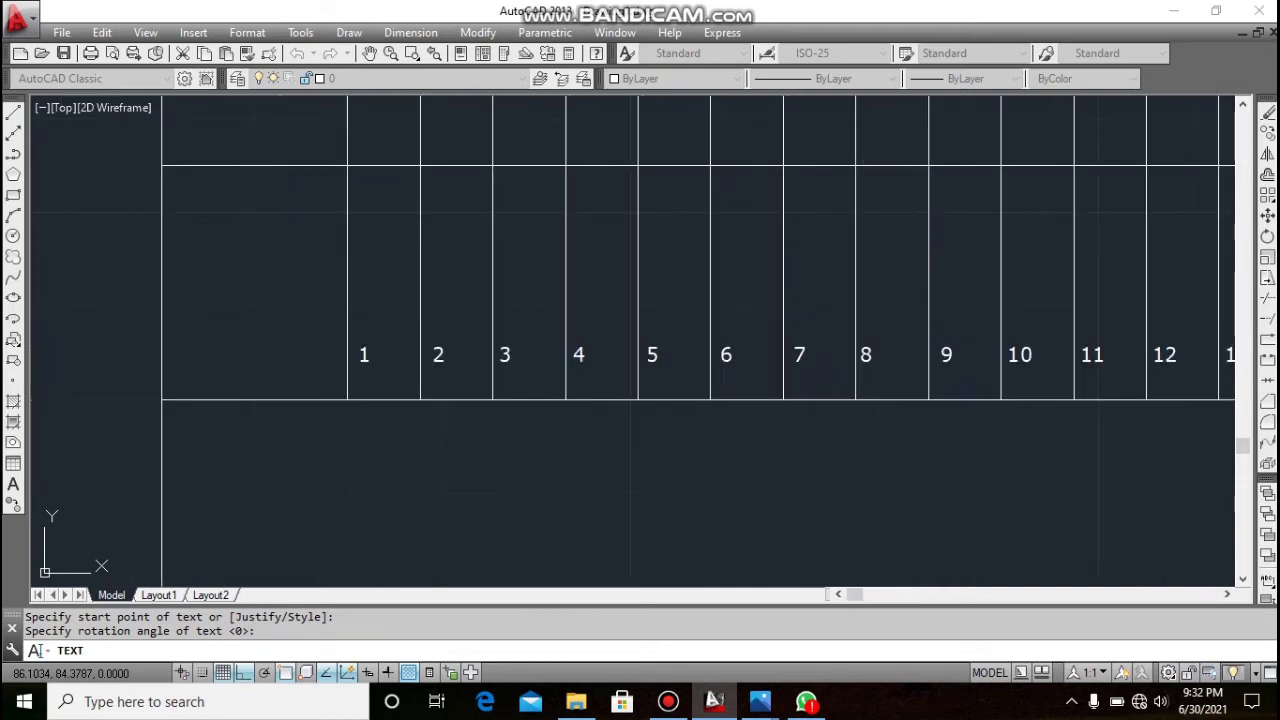
key(Escape)
- Examine the conductor lines and the alignment of their numbers along the whole array
scroll(531, 343, down, 6)
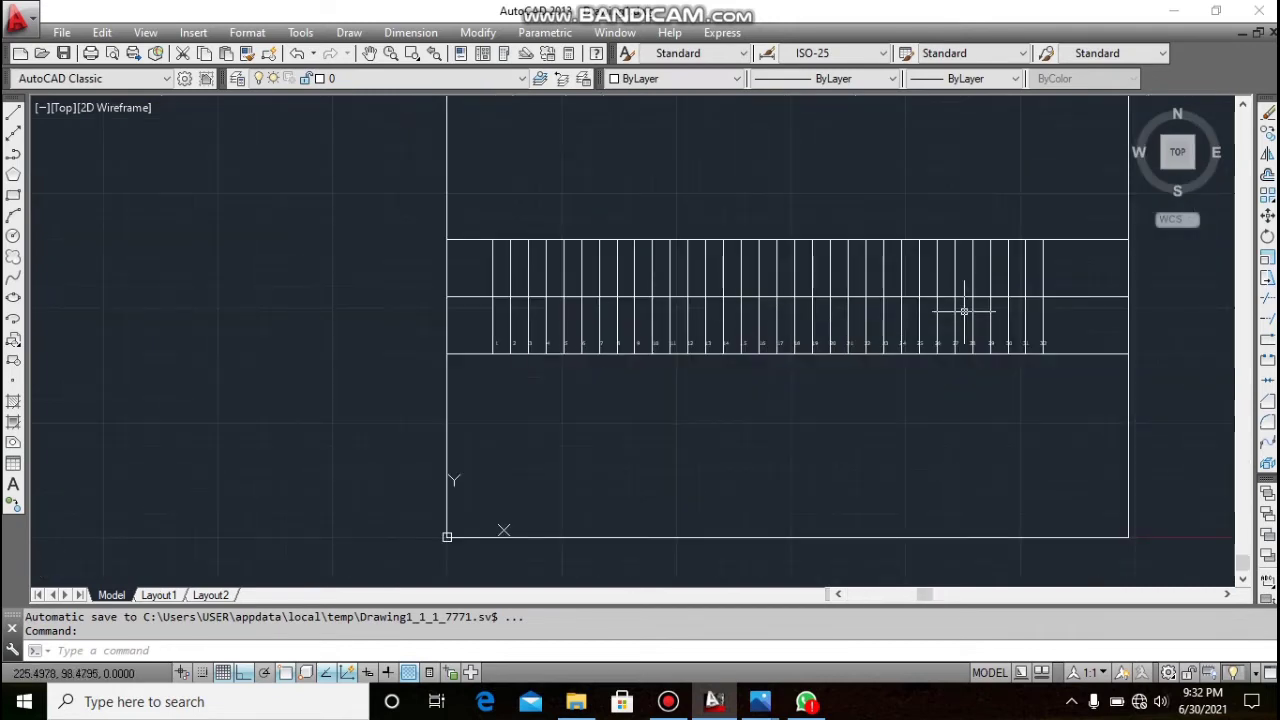
scroll(964, 312, up, 4)
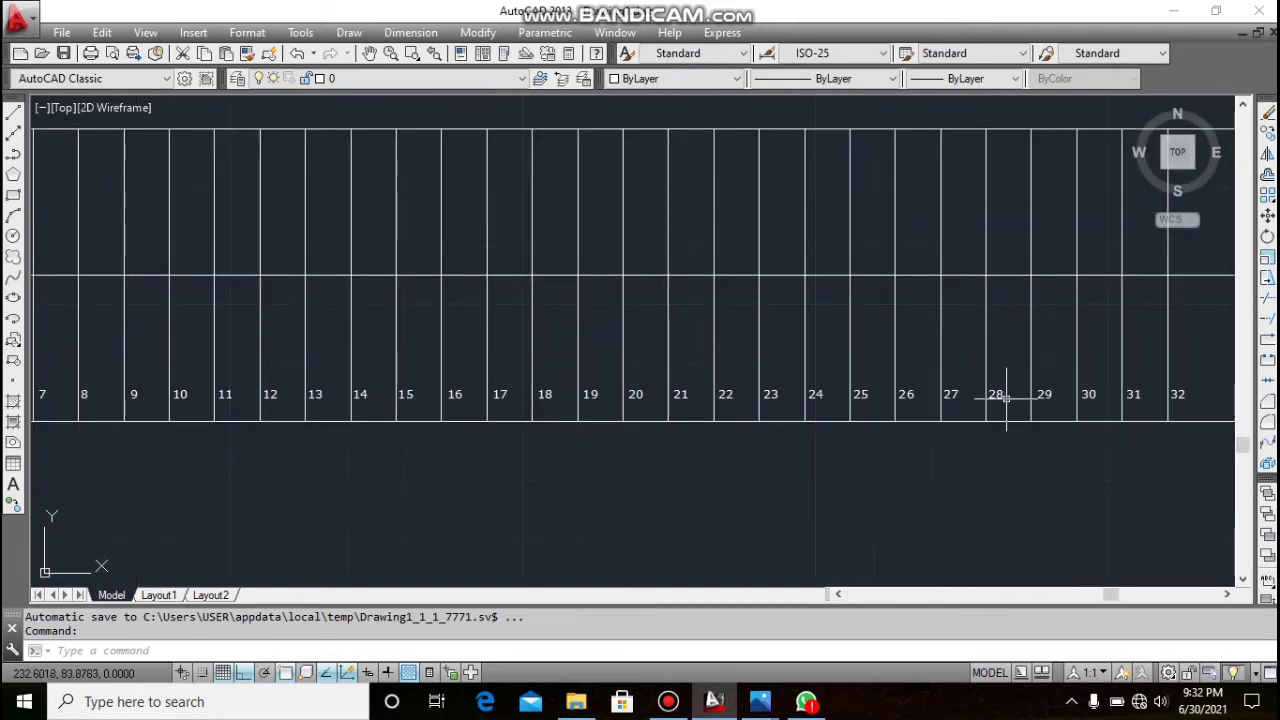
scroll(1085, 378, down, 2)
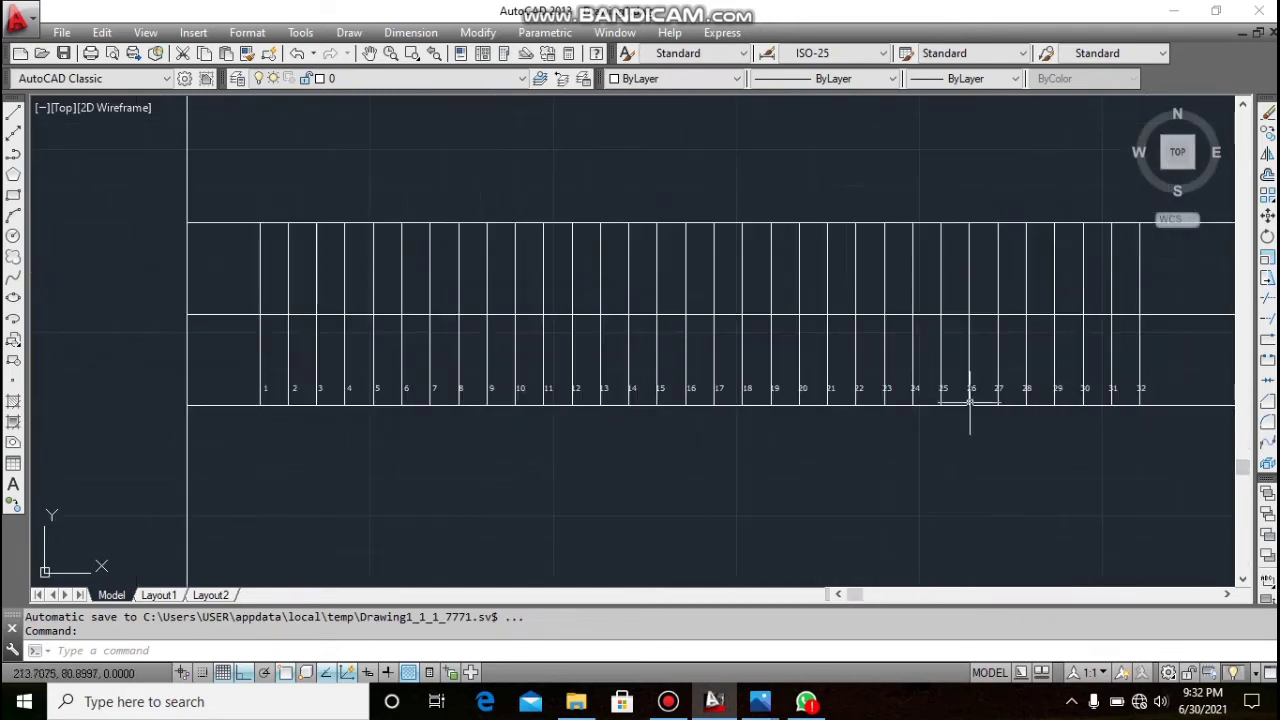
scroll(663, 356, up, 2)
scroll(663, 356, down, 2)
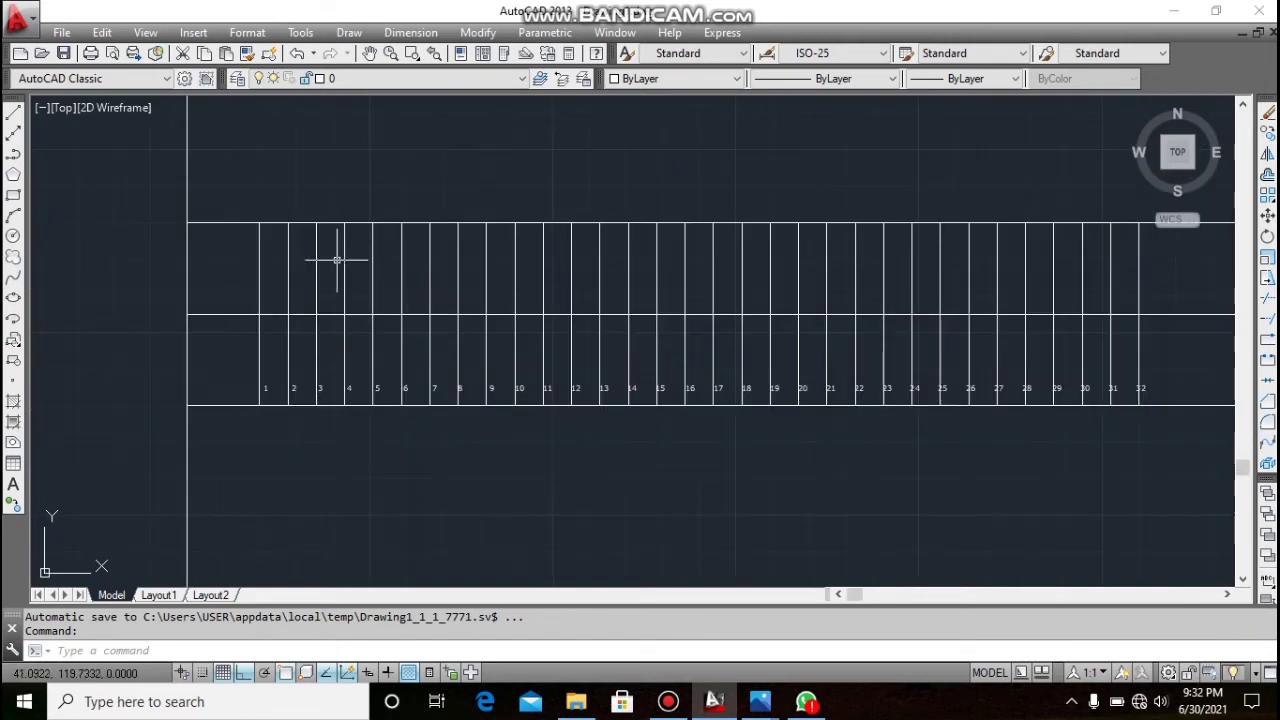
scroll(304, 270, up, 2)
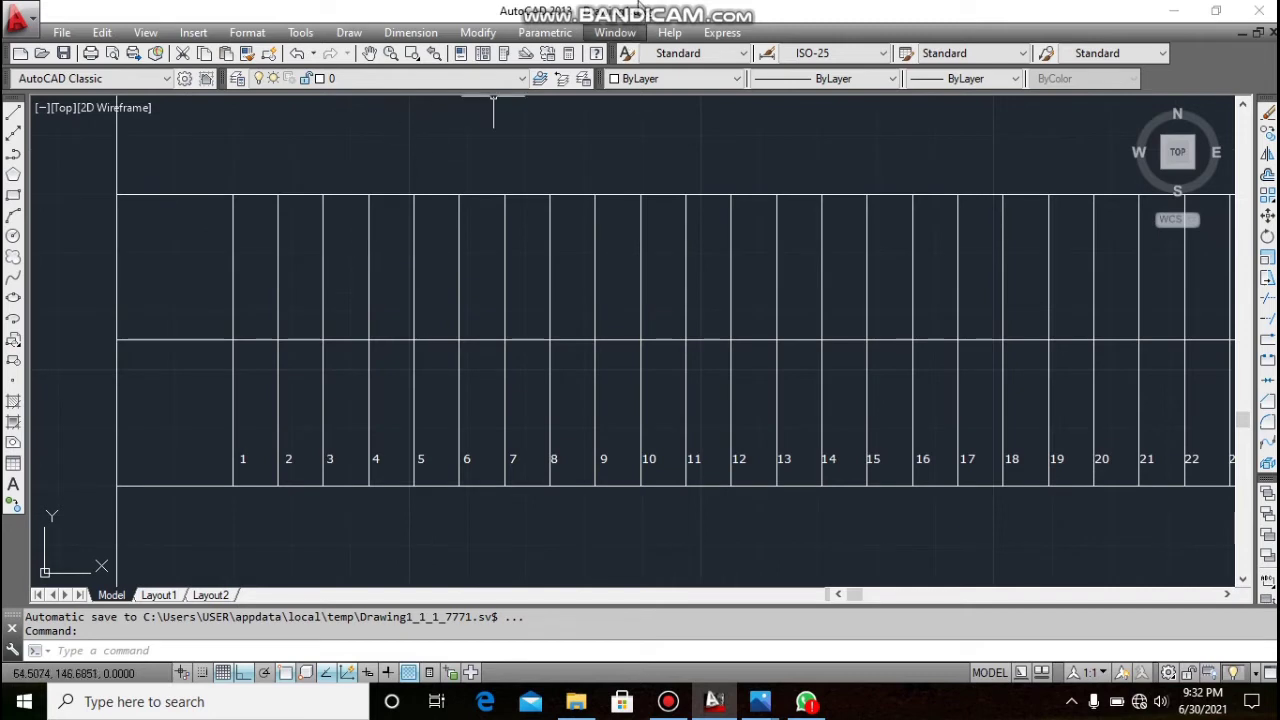
scroll(586, 220, down, 3)
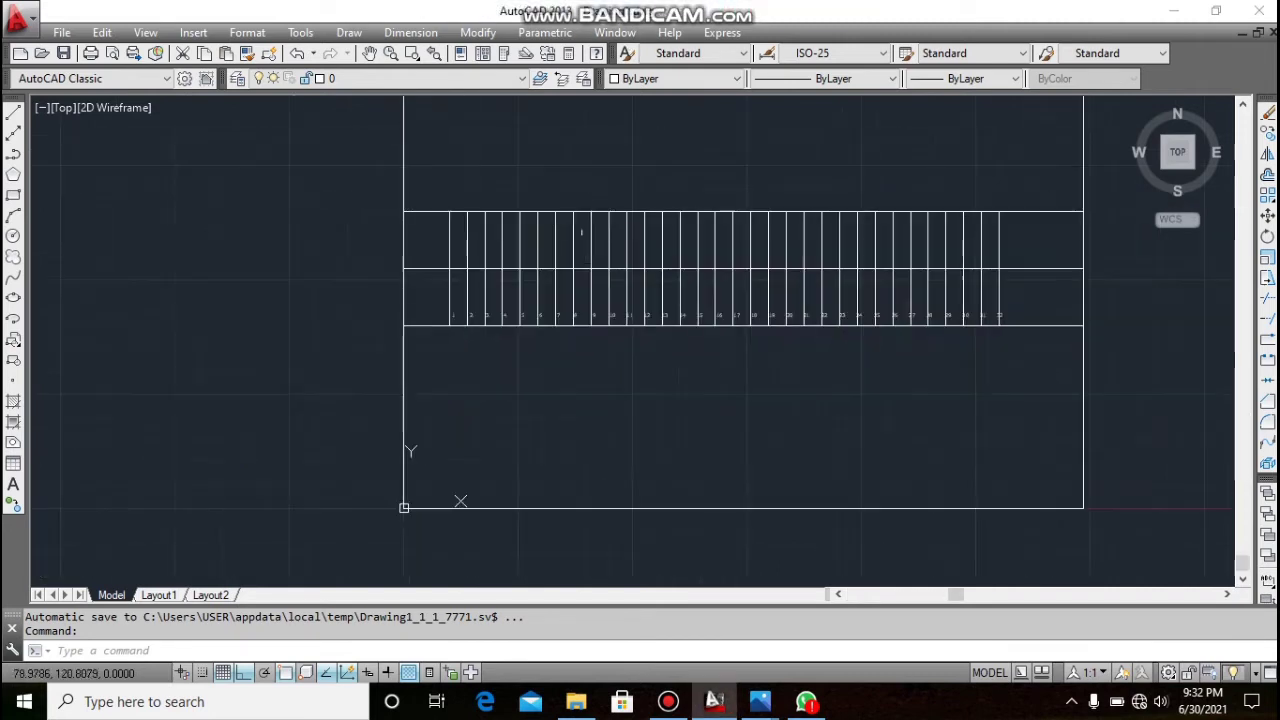
scroll(620, 125, up, 2)
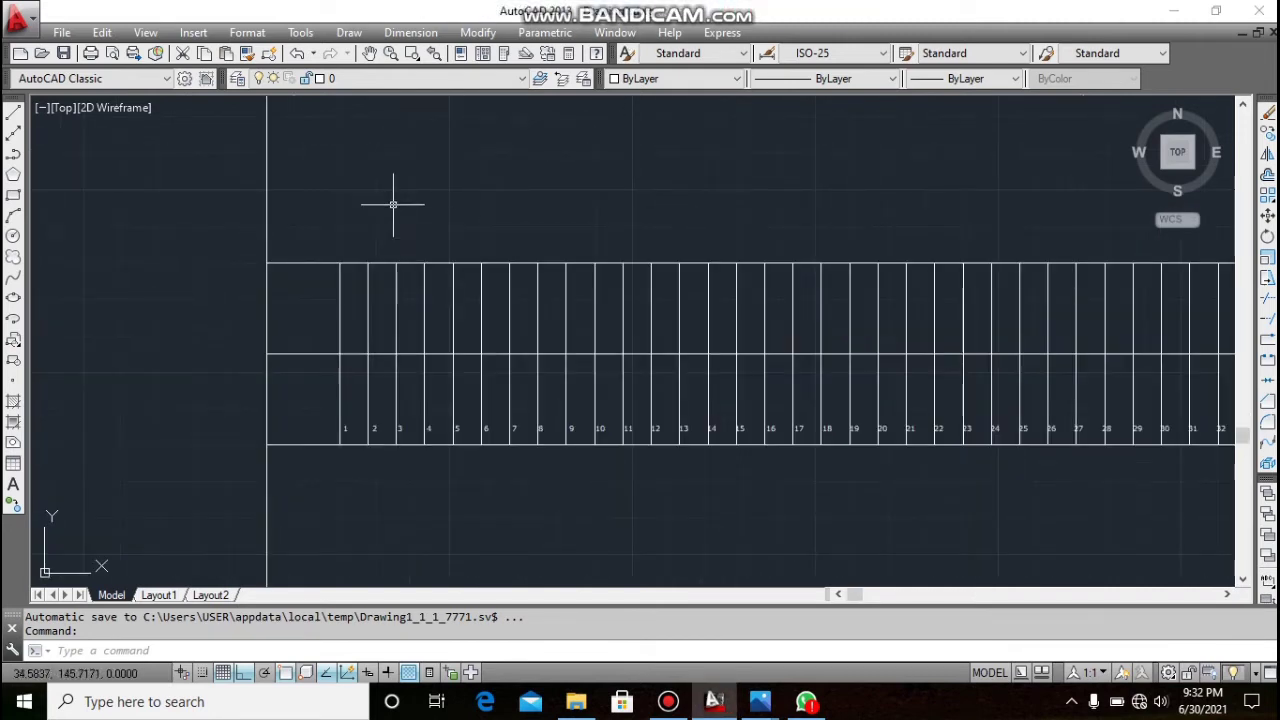
- Offset the upper horizontal line 25 units upward and the lower horizontal line 25 units downward
click(478, 33)
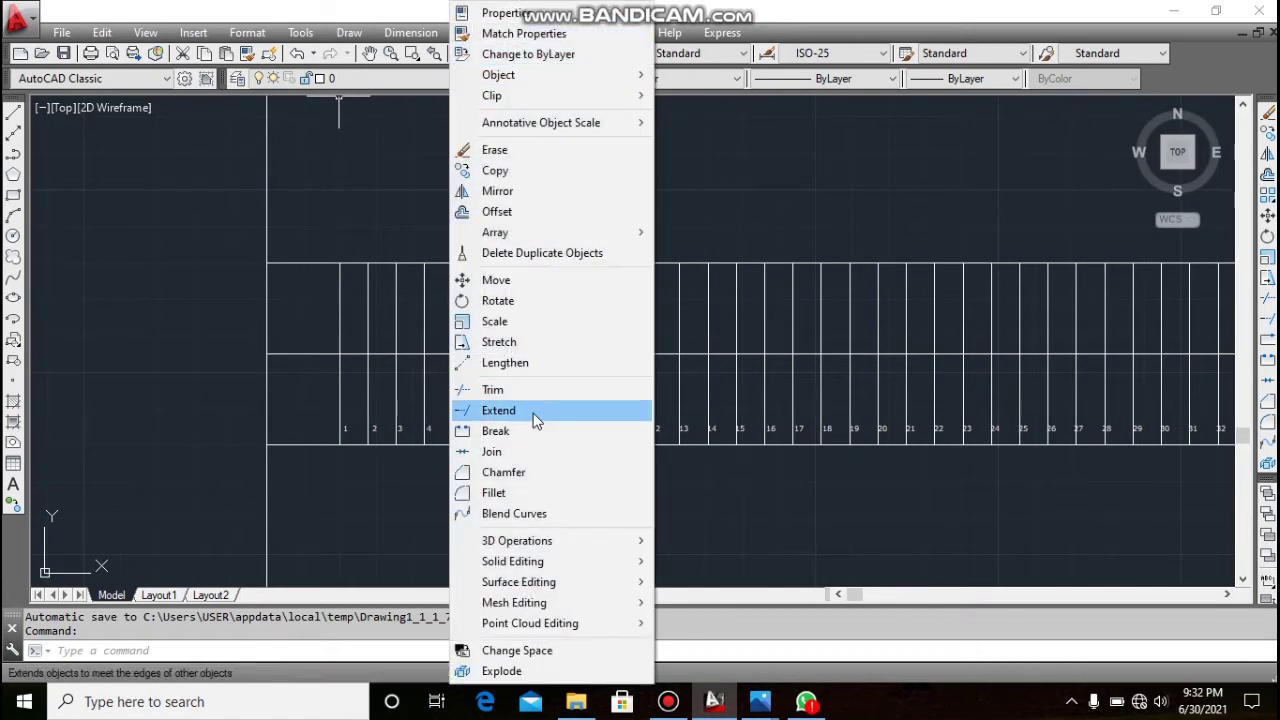
click(552, 213)
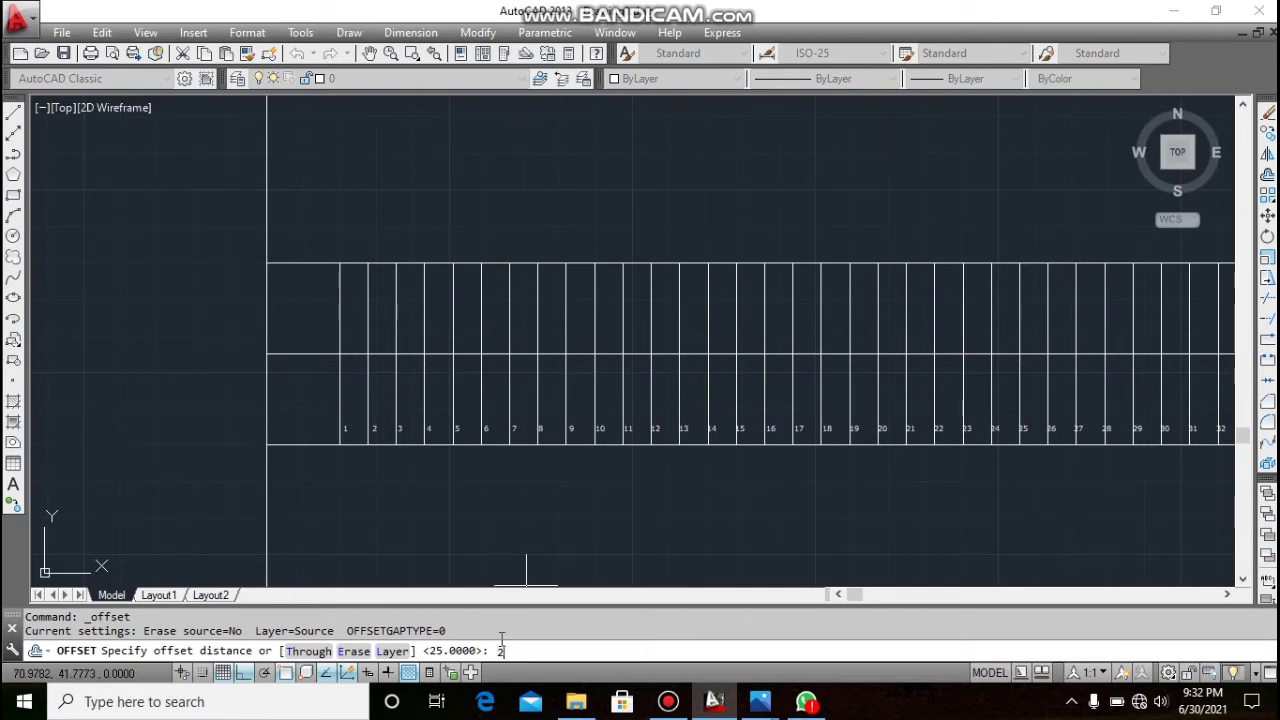
text(25)
key(Return)
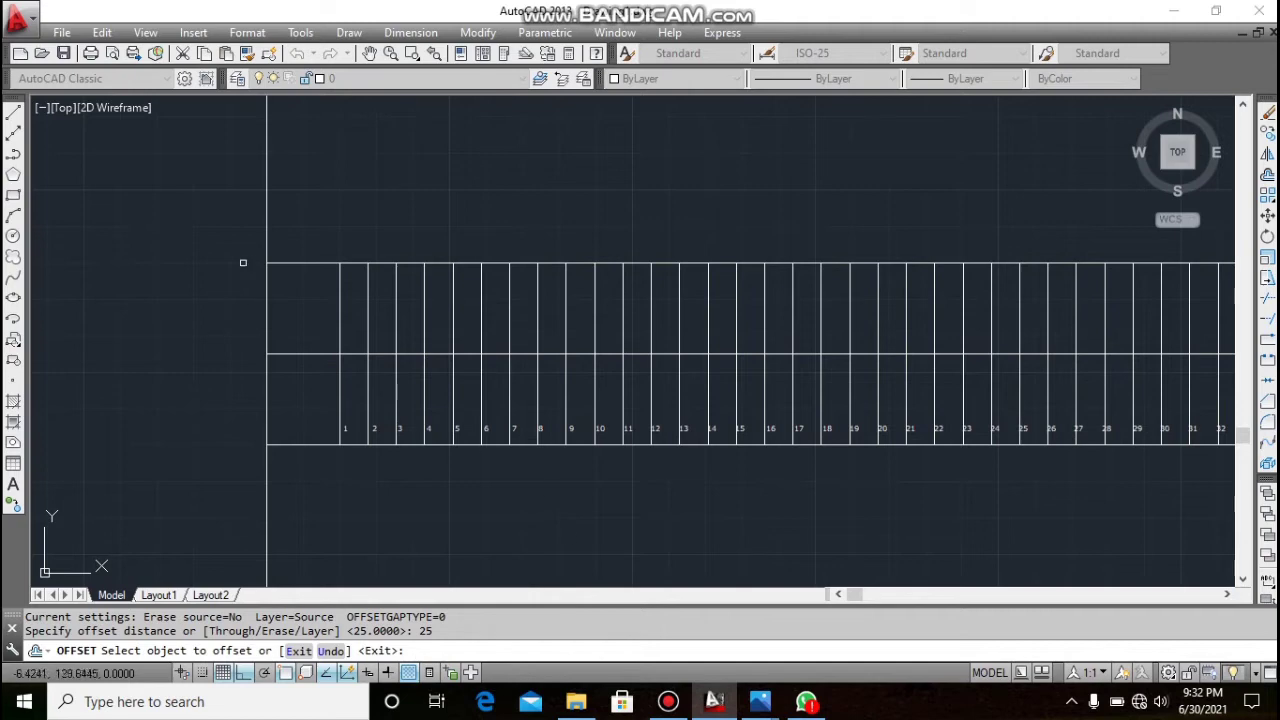
click(303, 263)
click(323, 220)
click(328, 444)
click(327, 460)
scroll(349, 277, down, 2)
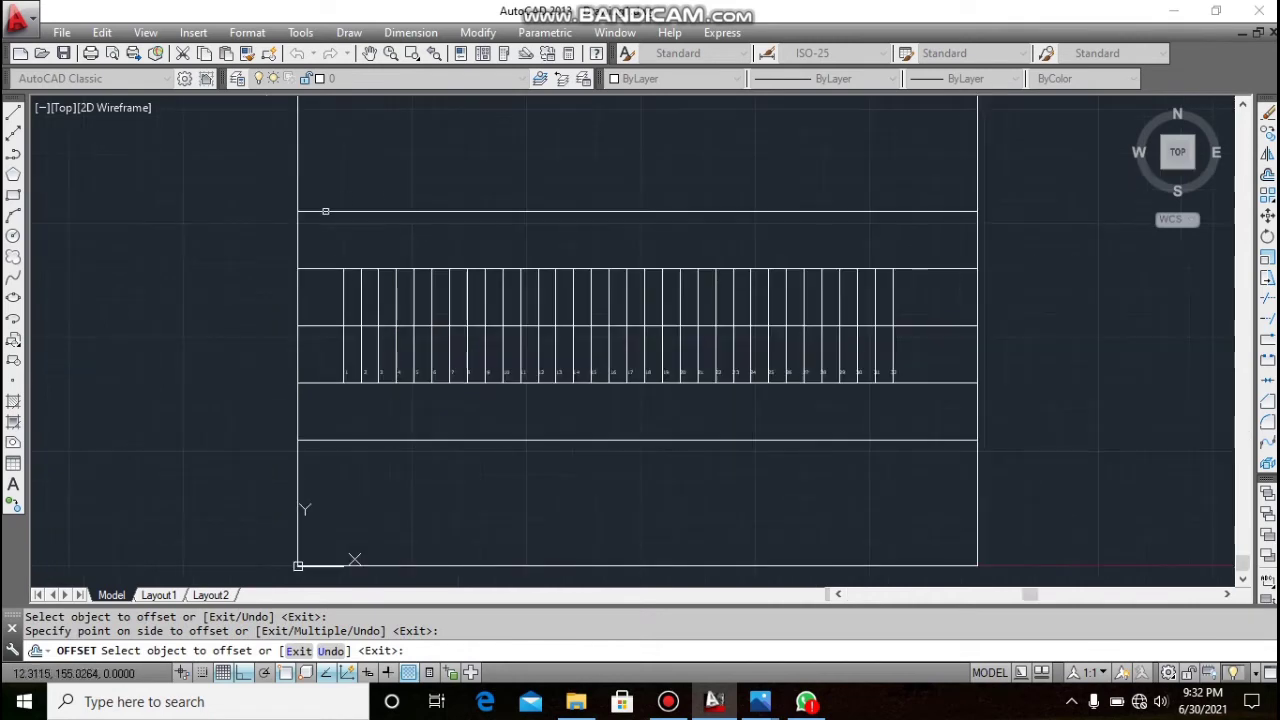
scroll(363, 249, up, 2)
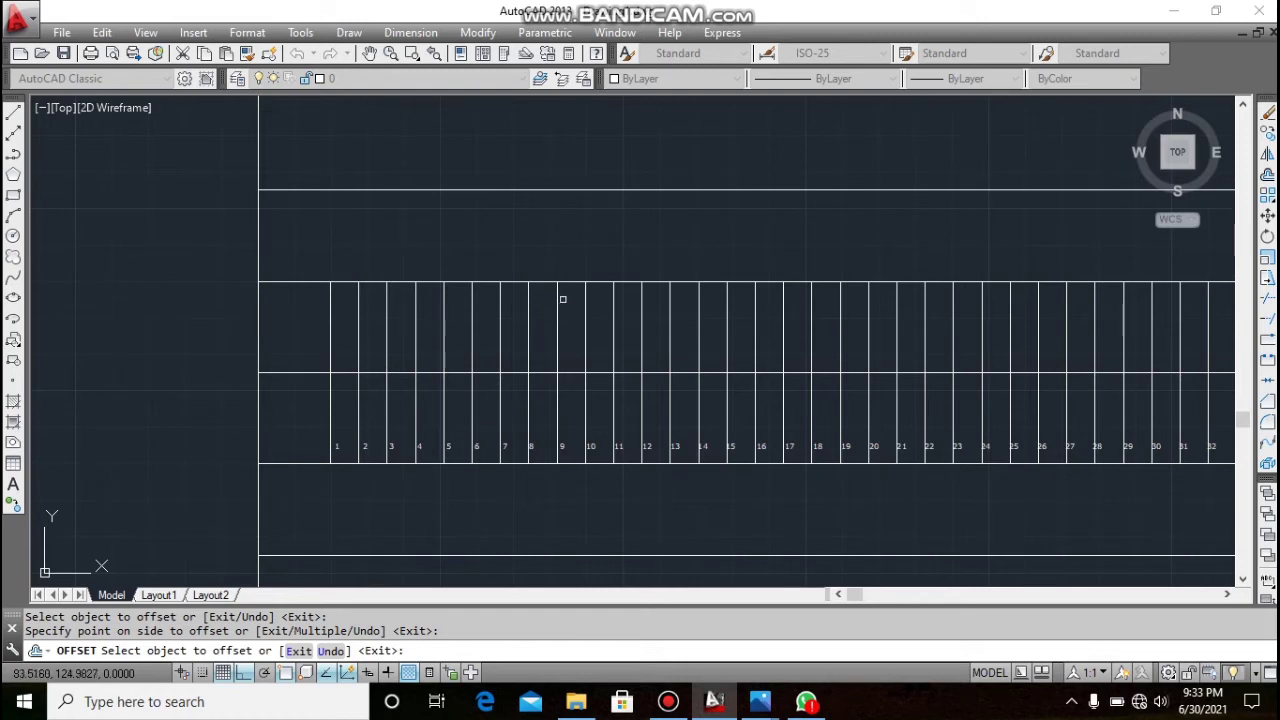
- Draw a vertical line from the upper end of conductor 1 up past the upper guide line
click(350, 33)
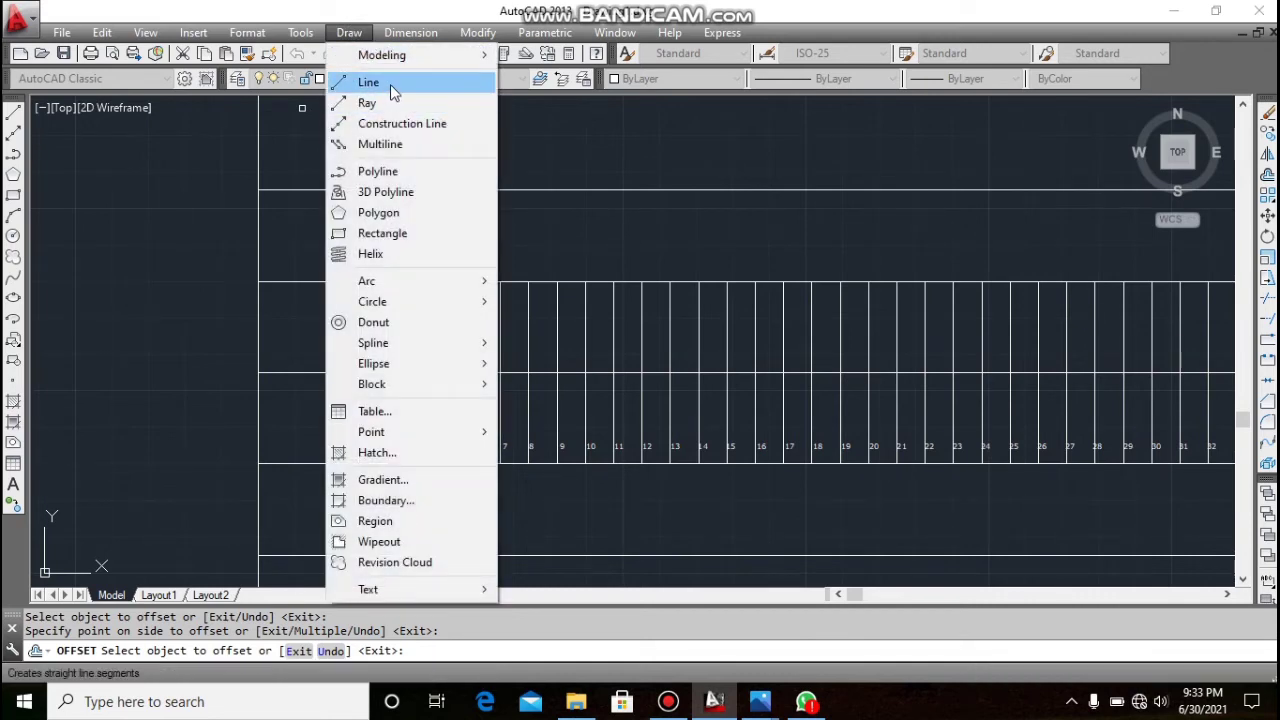
click(393, 82)
click(330, 283)
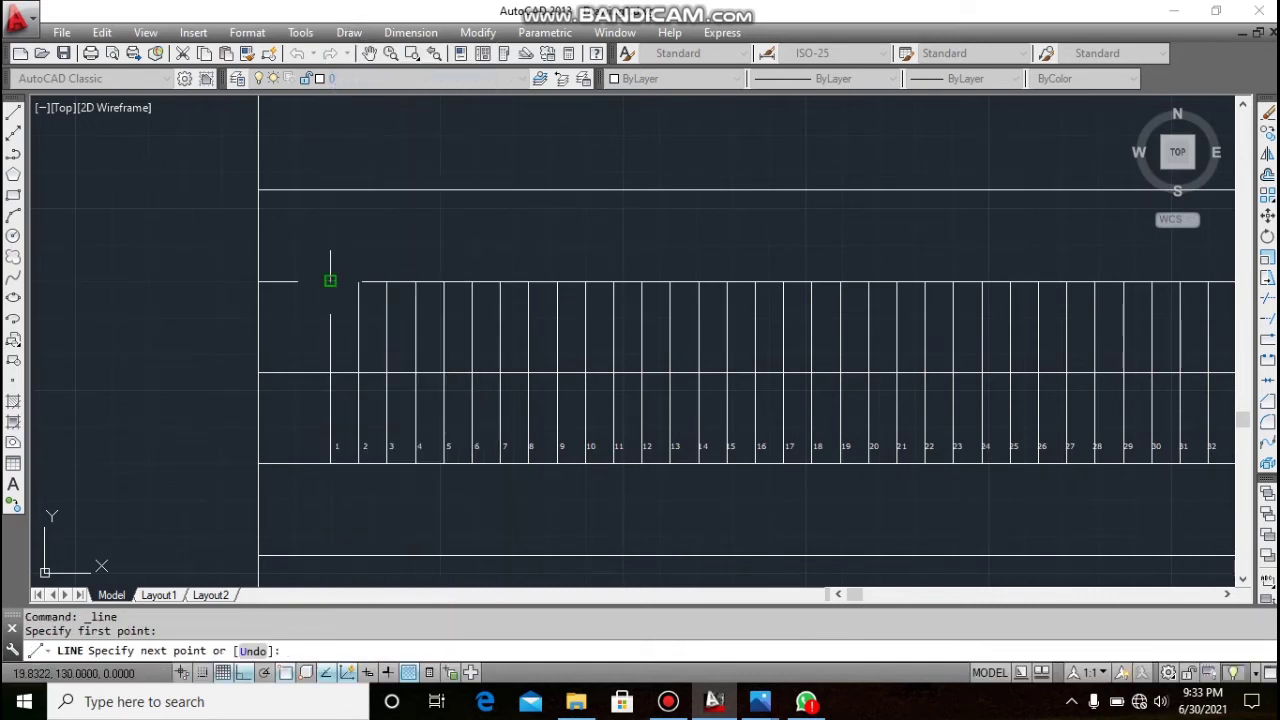
click(316, 132)
right_click(329, 137)
click(345, 143)
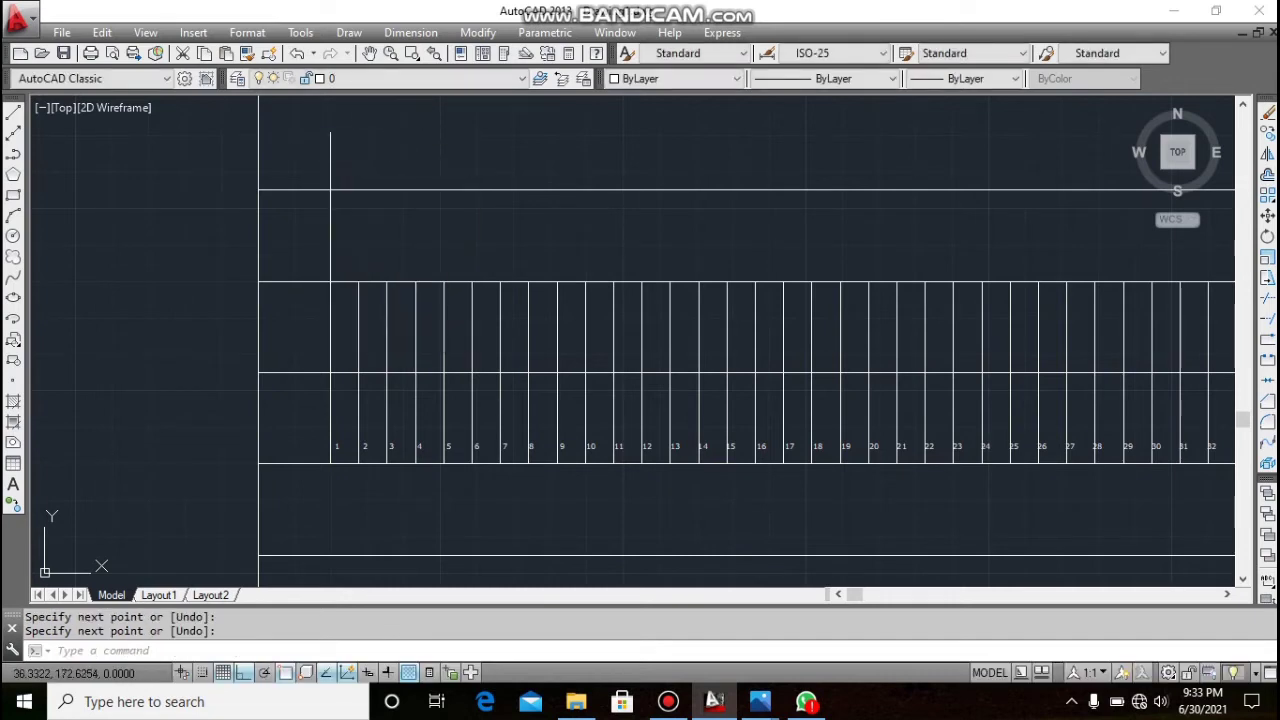
- Draw a vertical line from the upper end of conductor 9 up past the upper guide line
right_click(391, 127)
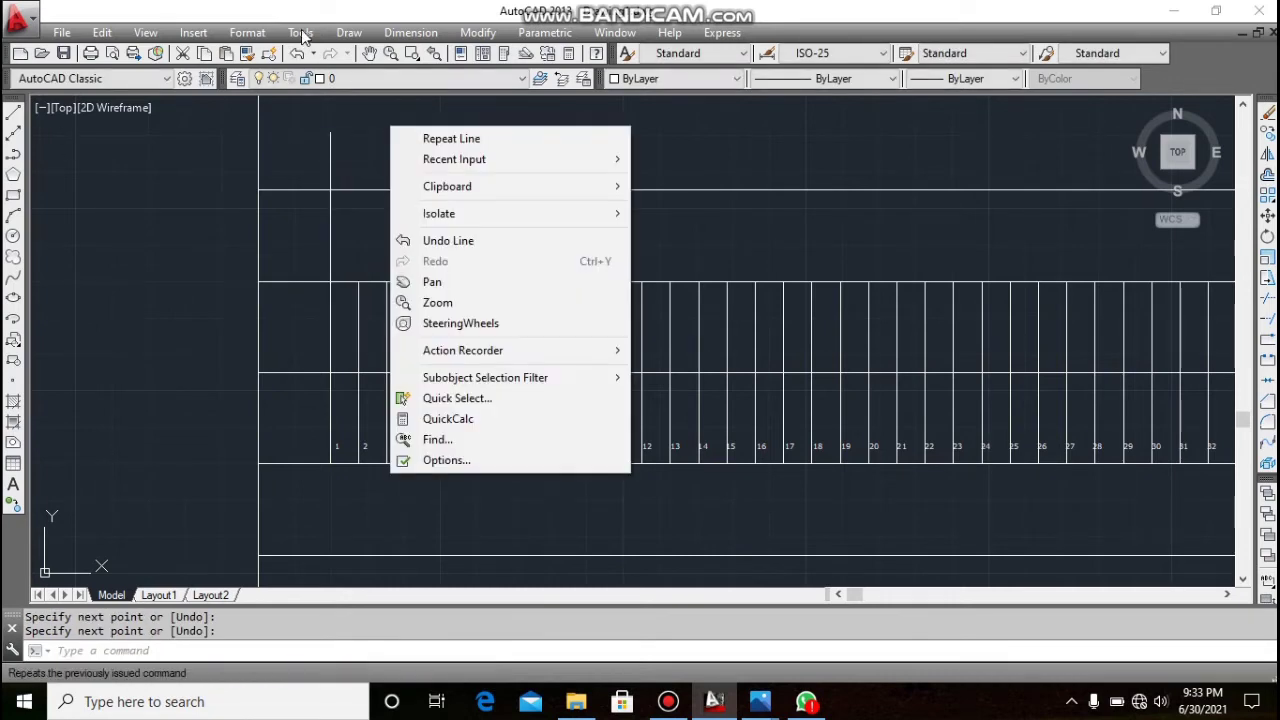
click(482, 134)
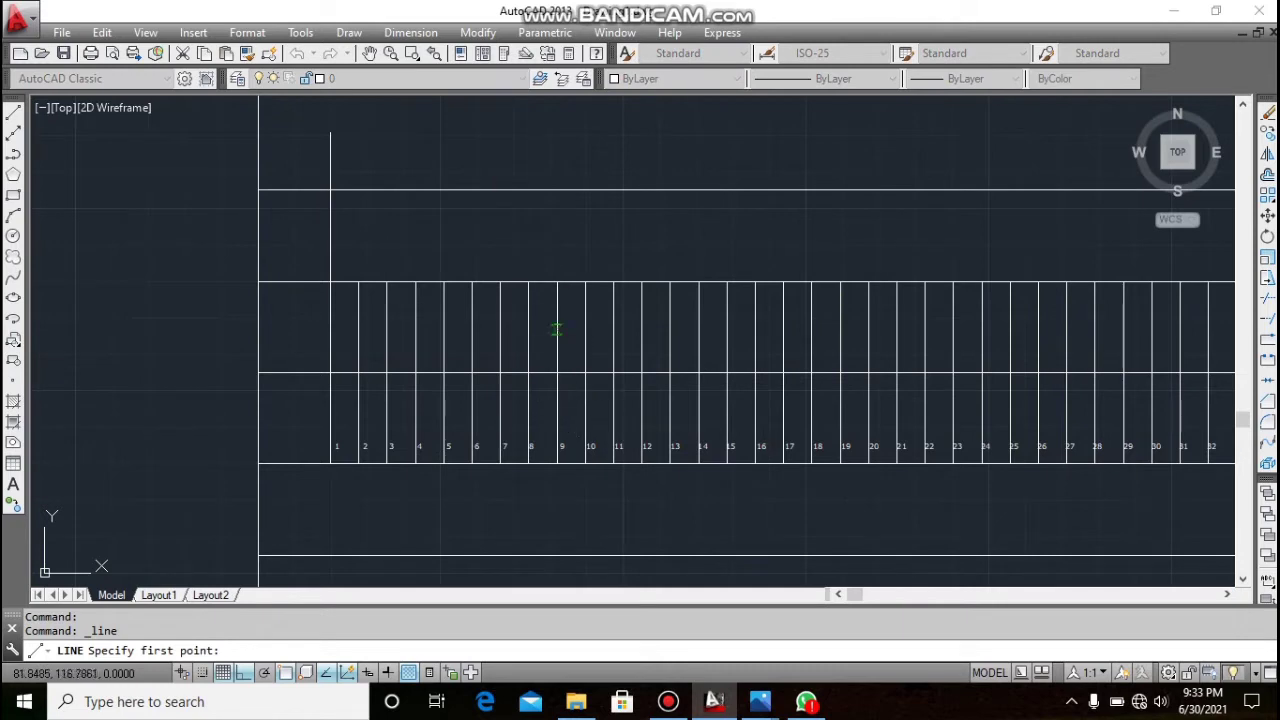
click(557, 283)
click(557, 155)
right_click(546, 156)
click(568, 165)
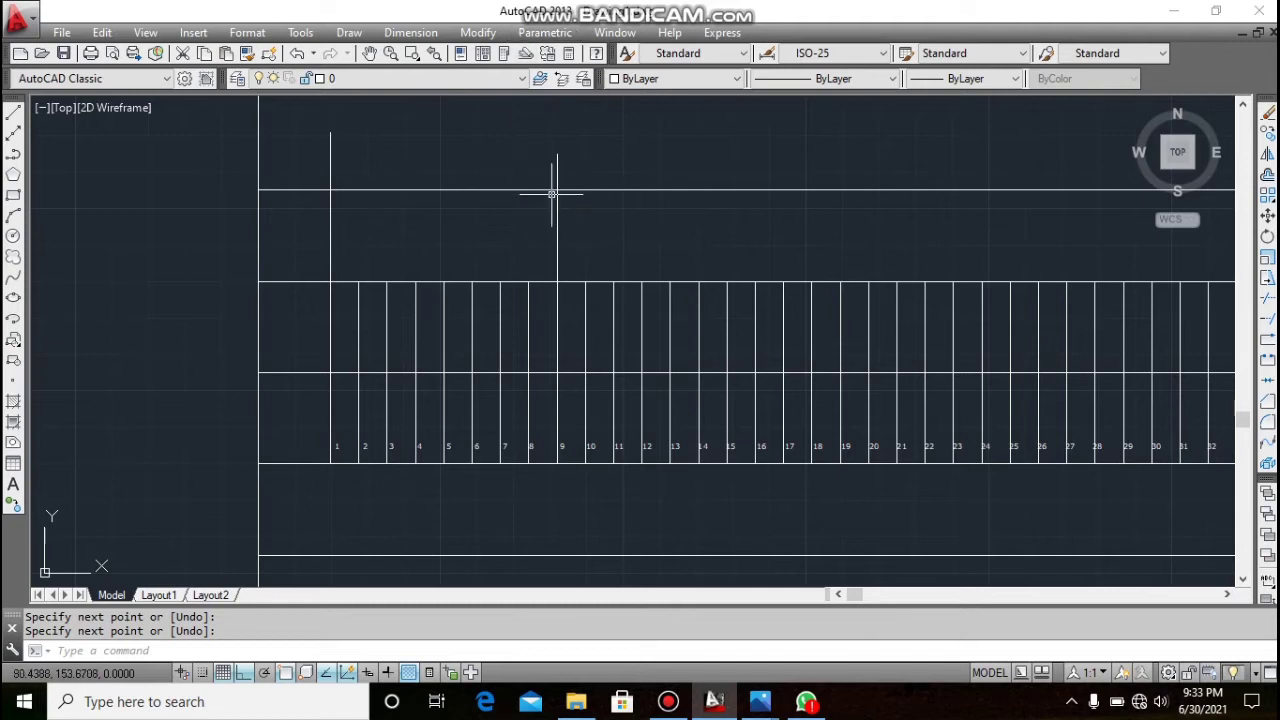
- Erase the vertical line above conductor 9
click(556, 205)
right_click(556, 205)
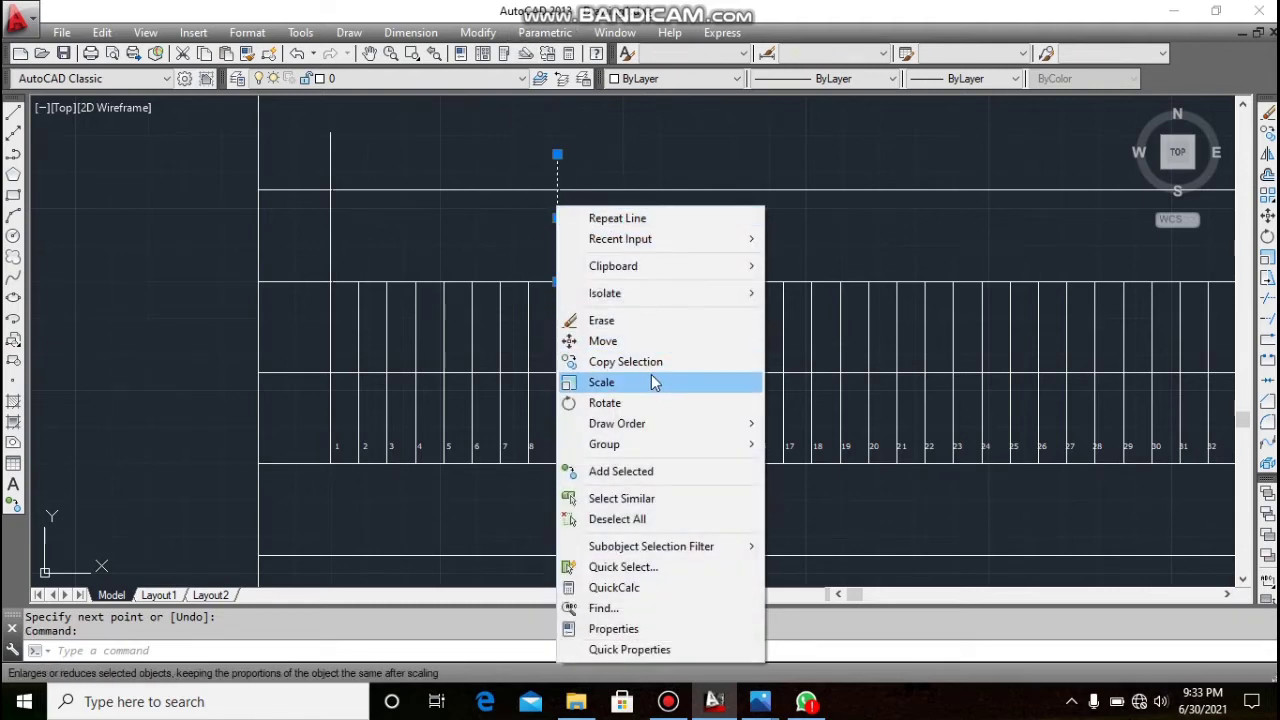
click(580, 380)
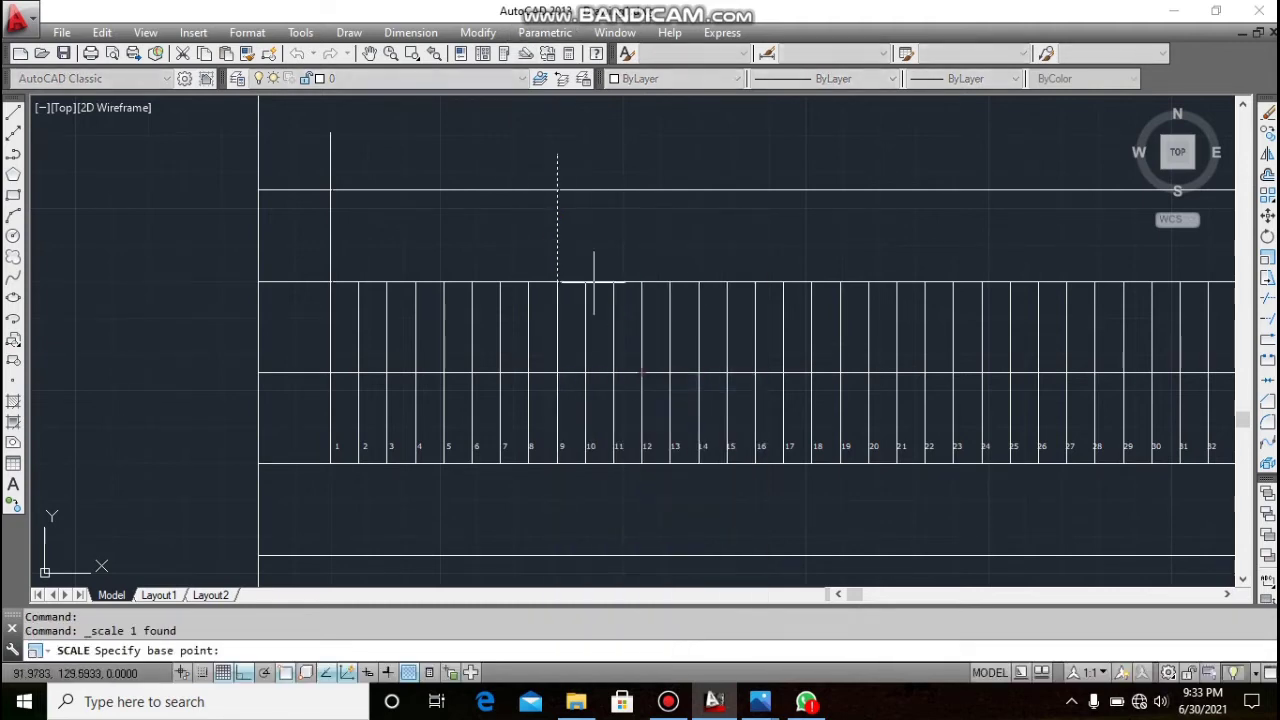
key(Escape)
click(557, 223)
right_click(557, 222)
click(630, 341)
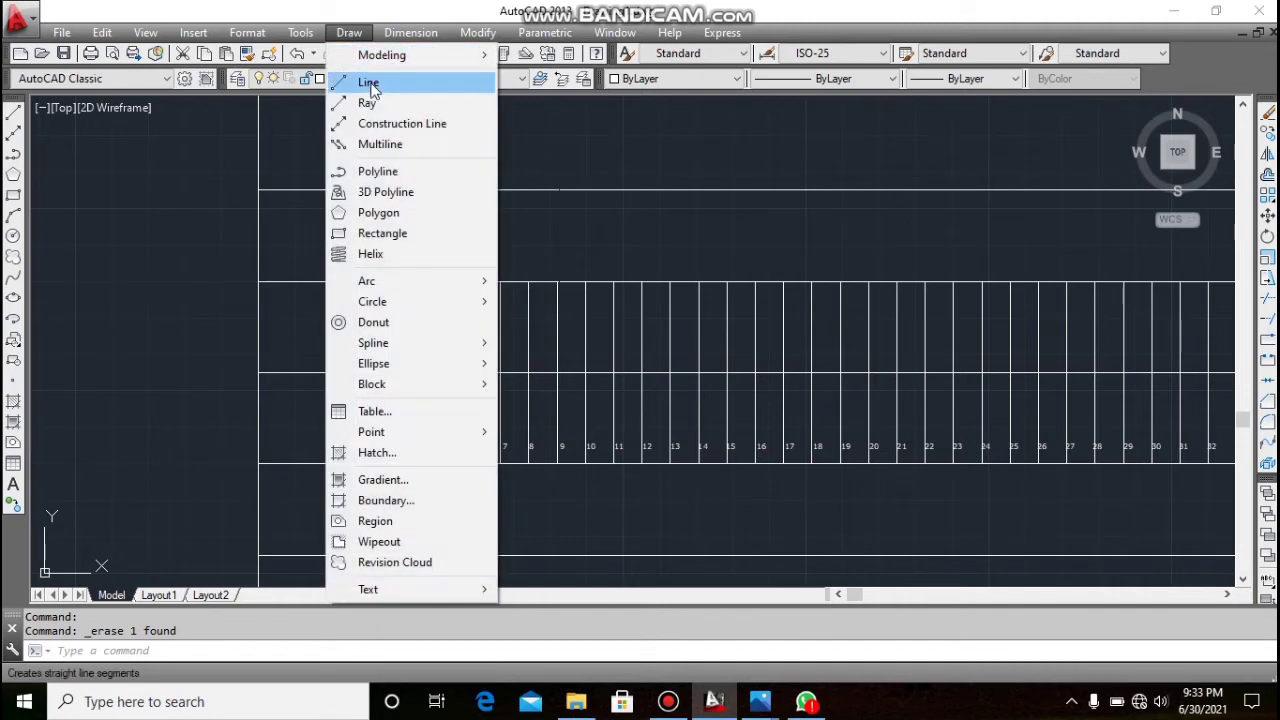
- Draw a vertical line from the upper end of conductor 10 up past the upper guide line
click(368, 83)
click(585, 280)
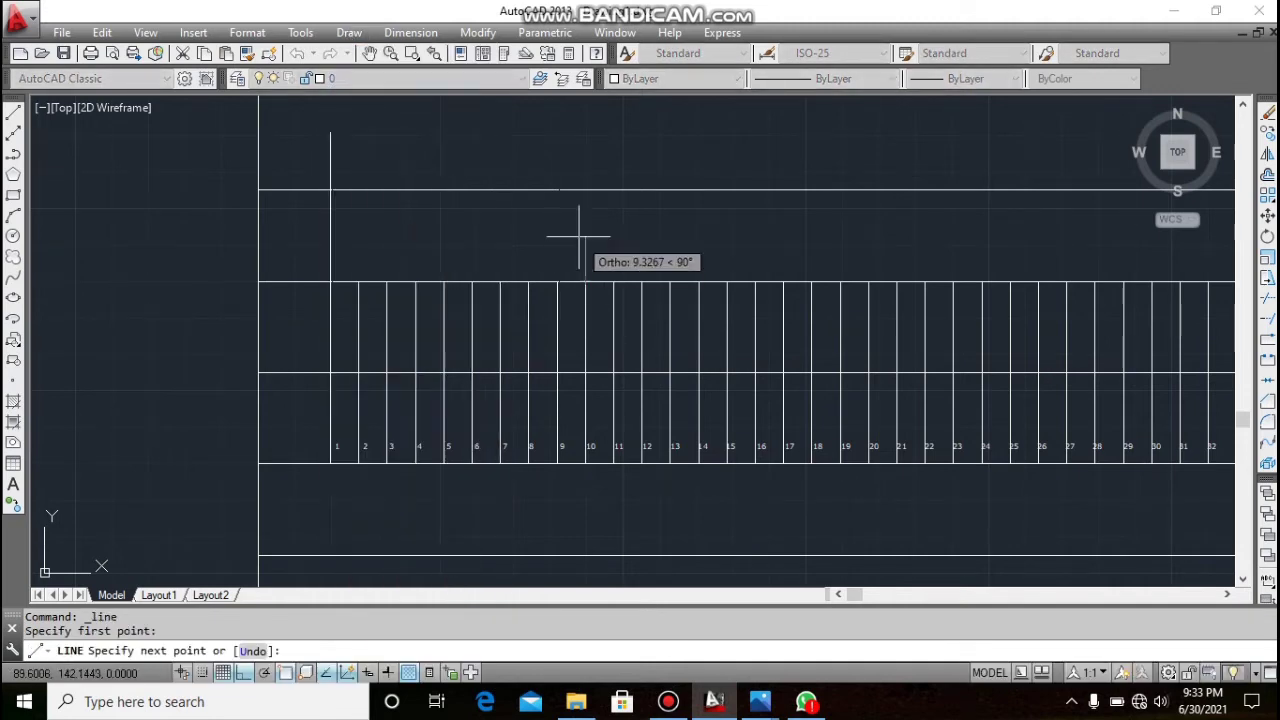
click(585, 158)
right_click(586, 160)
click(595, 171)
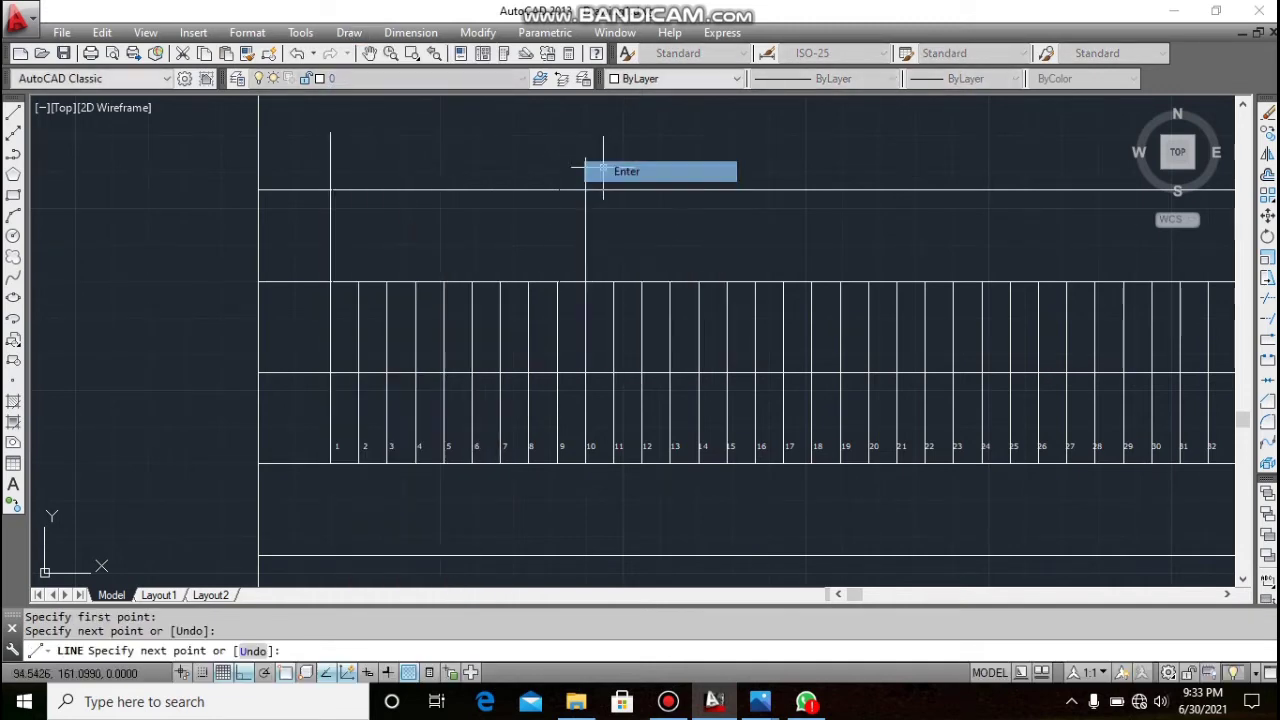
- Draw a vertical line from the lower end of conductor 10 down past the lower guide line
scroll(571, 149, down, 2)
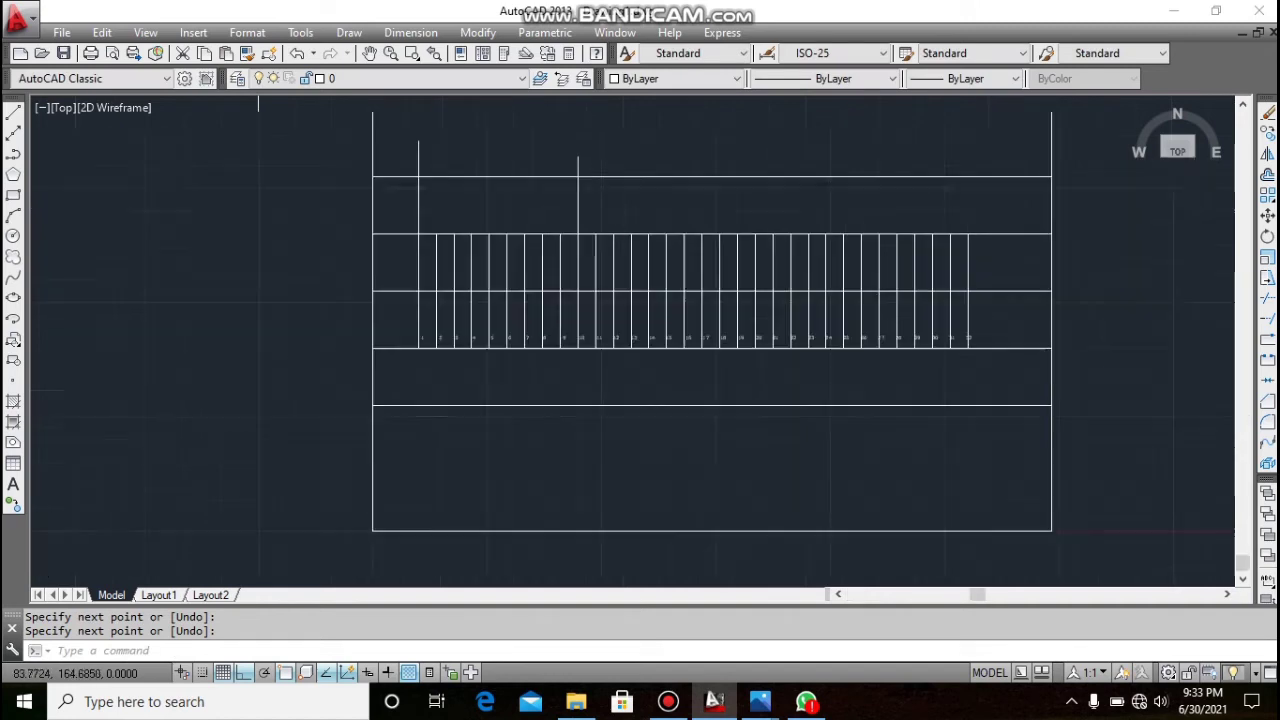
scroll(611, 396, up, 2)
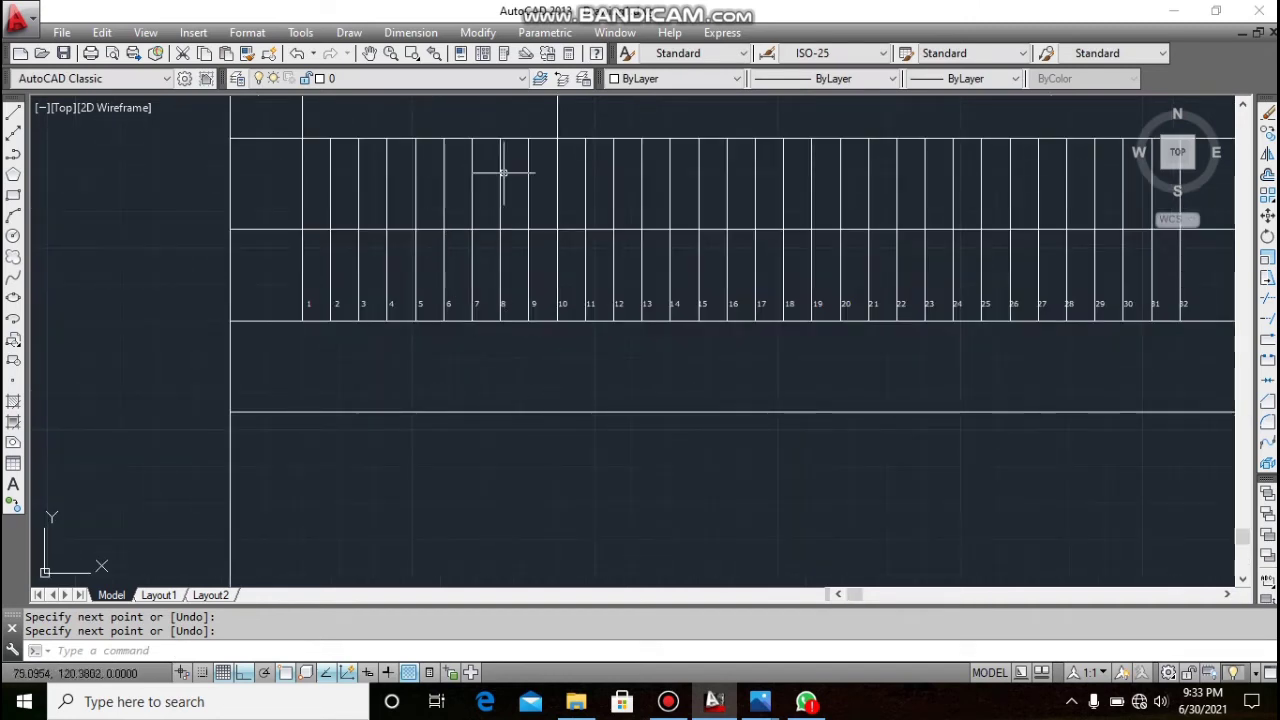
right_click(148, 312)
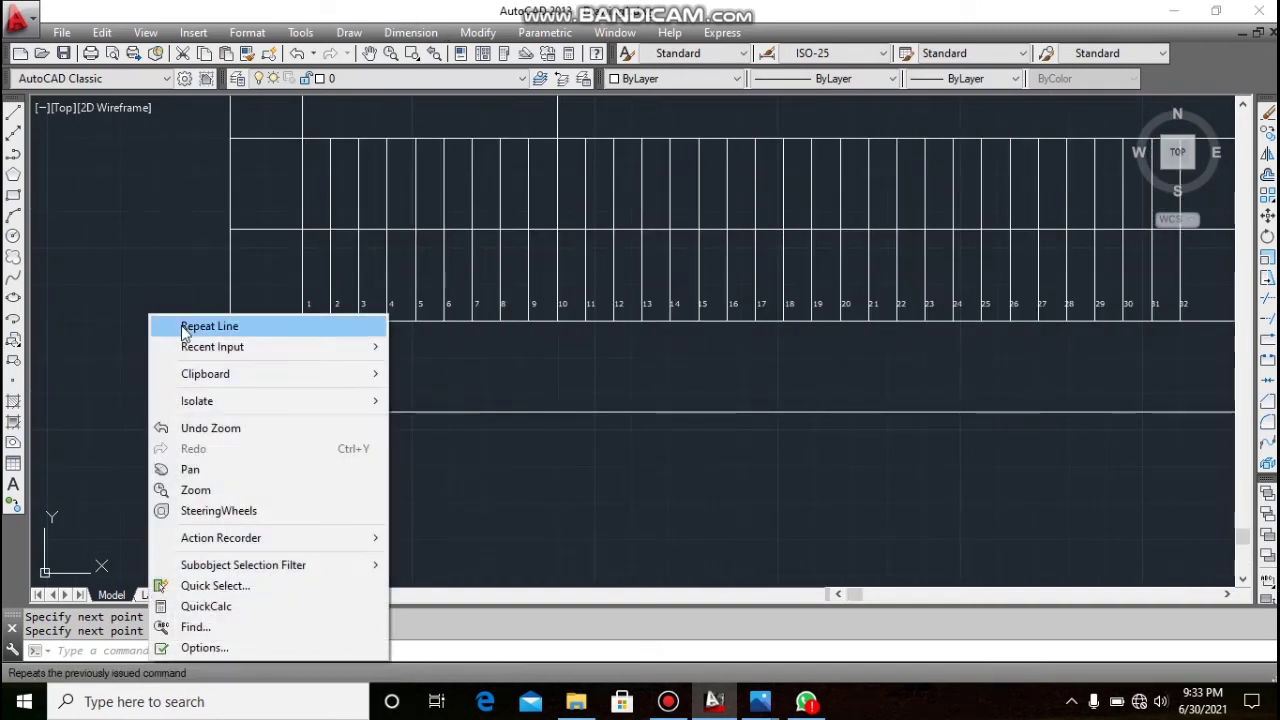
click(185, 324)
click(557, 321)
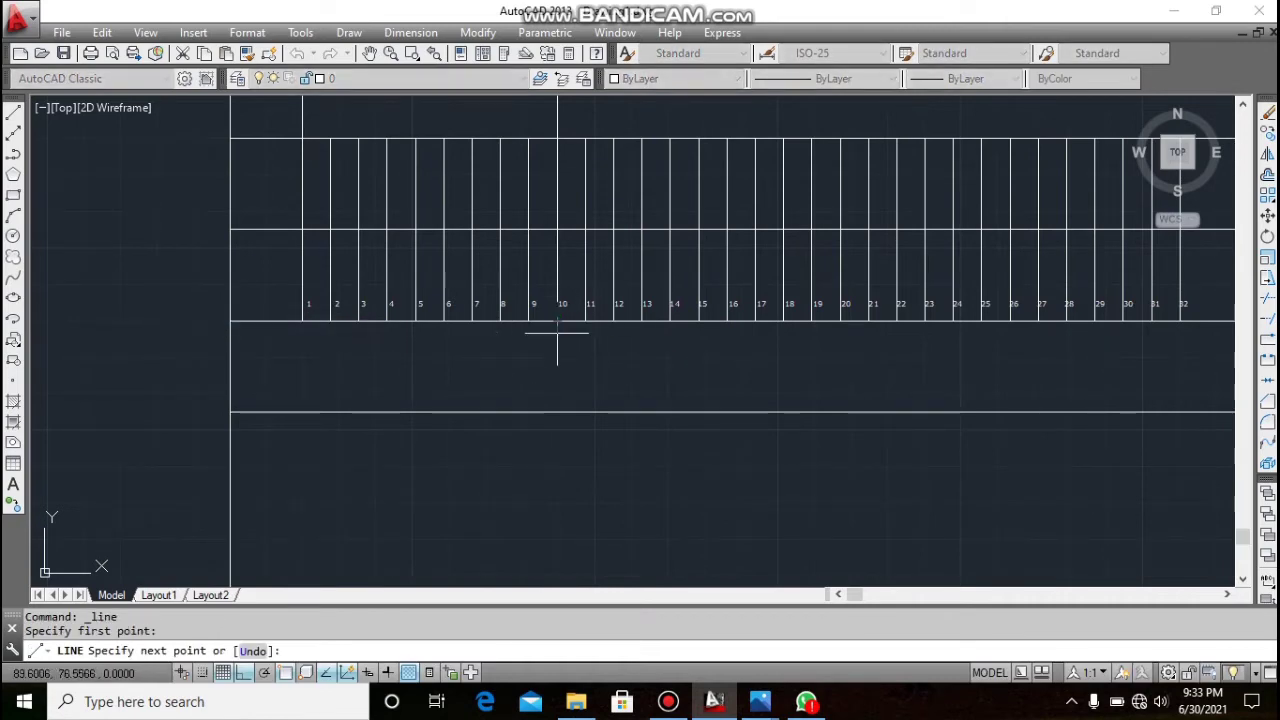
right_click(557, 440)
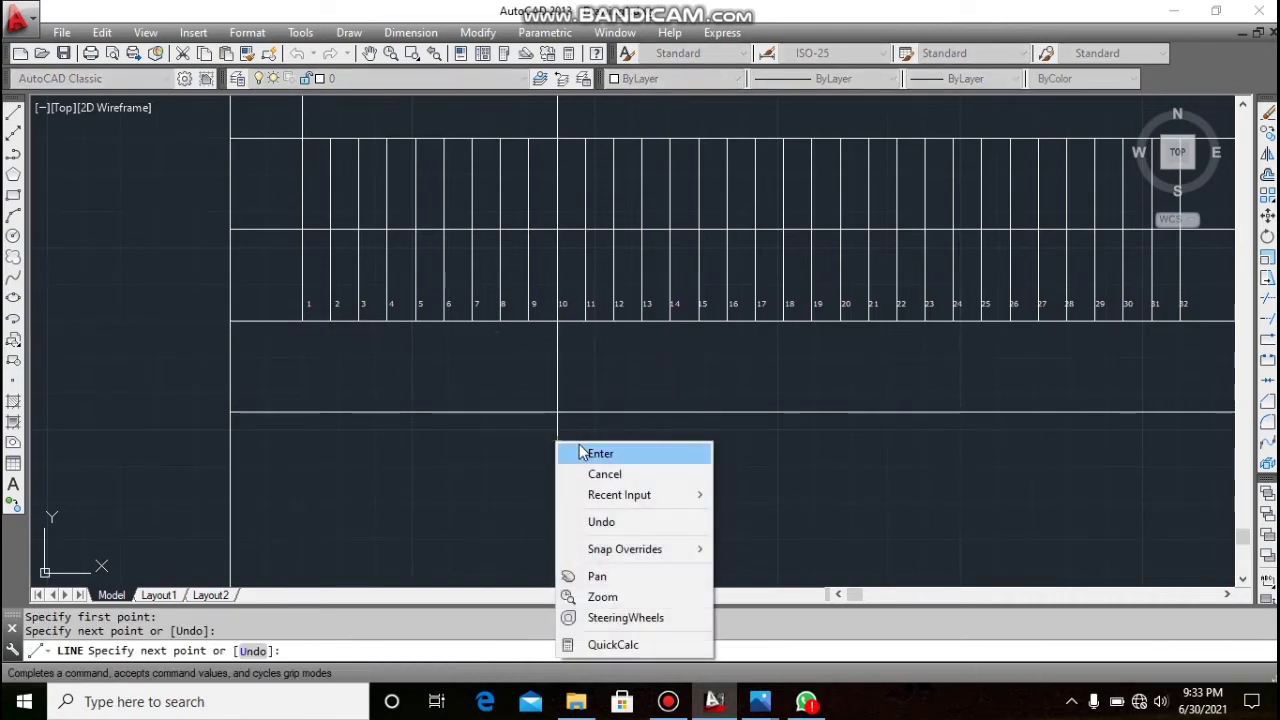
click(580, 451)
- Draw a vertical line from the lower end of conductor 3 down past the lower guide line
right_click(457, 449)
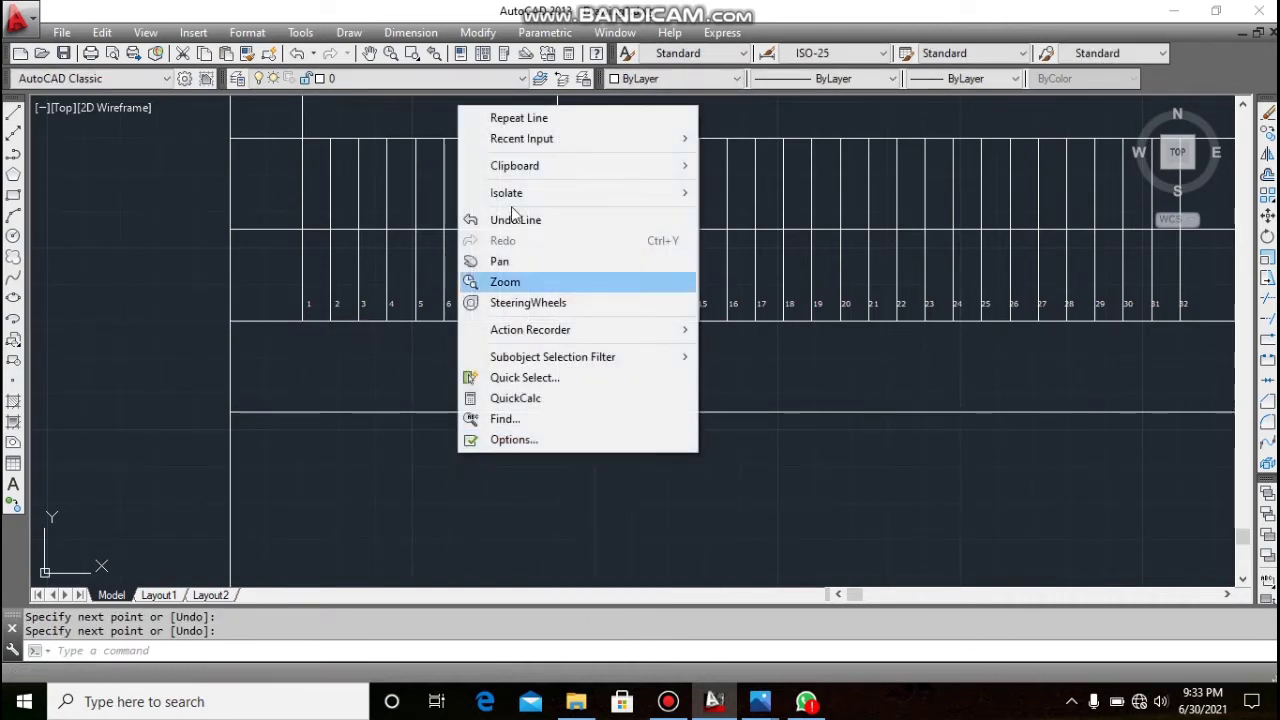
click(525, 121)
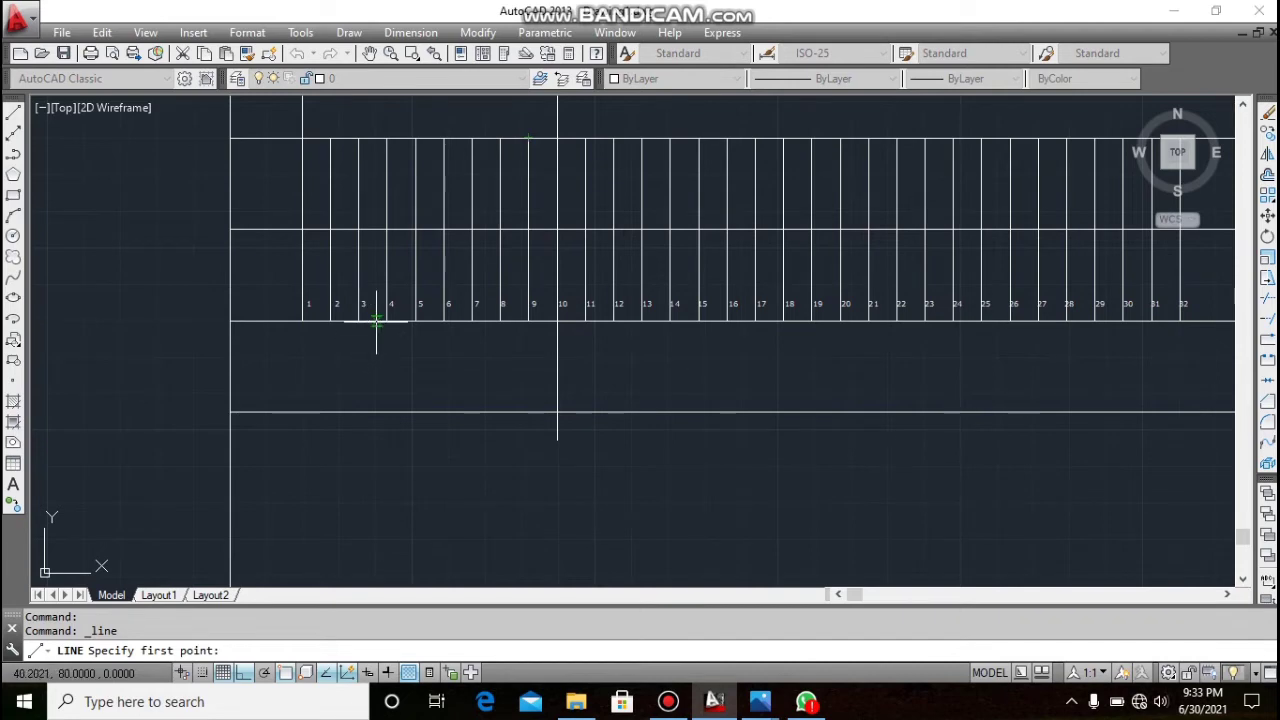
scroll(362, 332, up, 3)
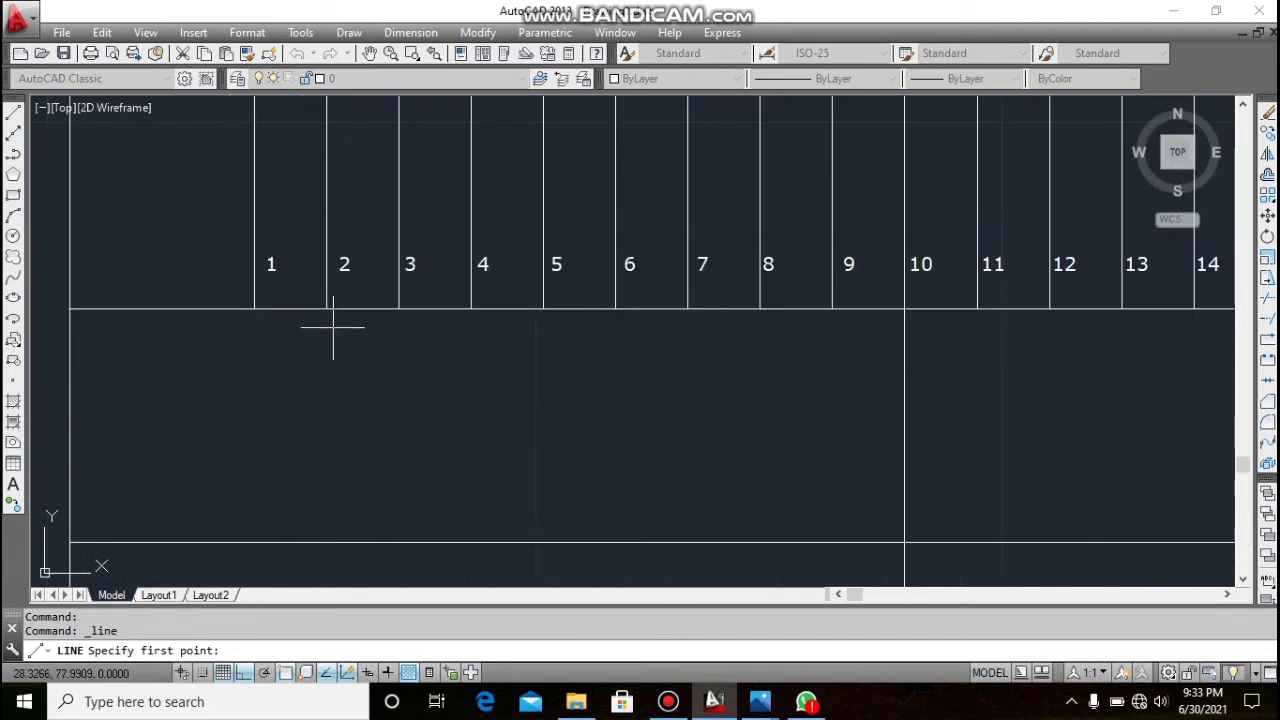
click(398, 309)
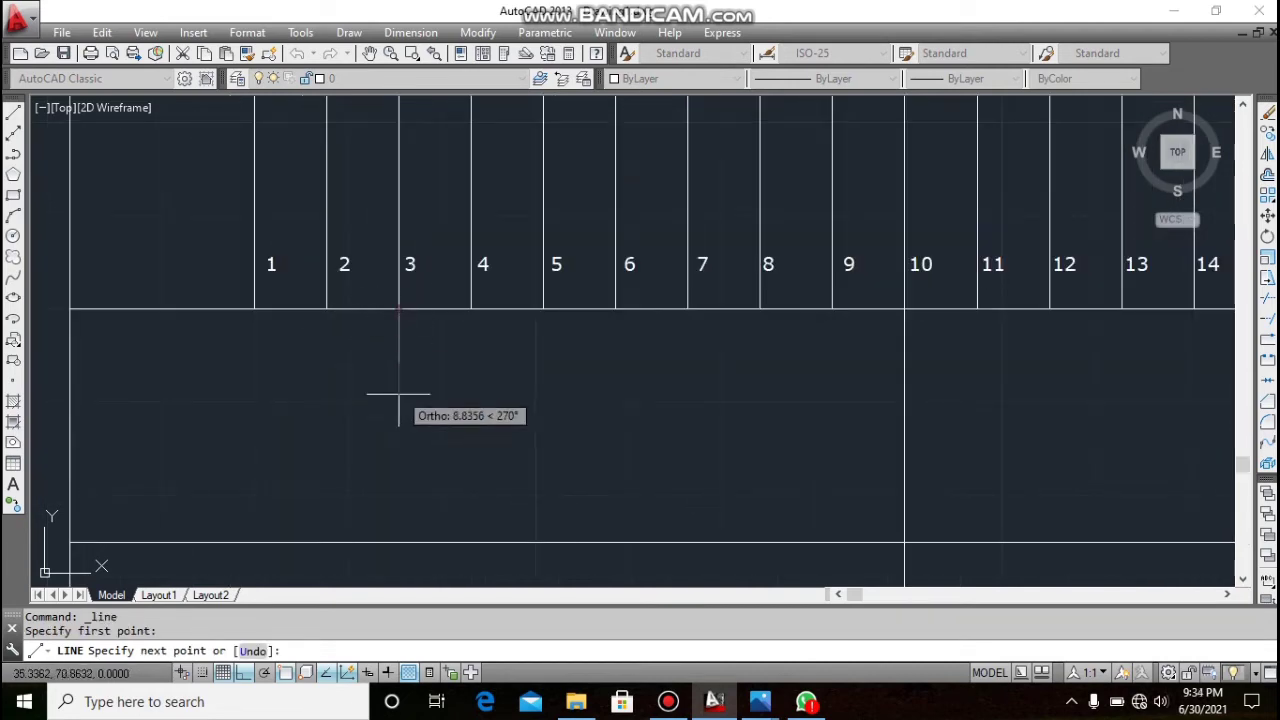
scroll(408, 528, down, 5)
click(398, 487)
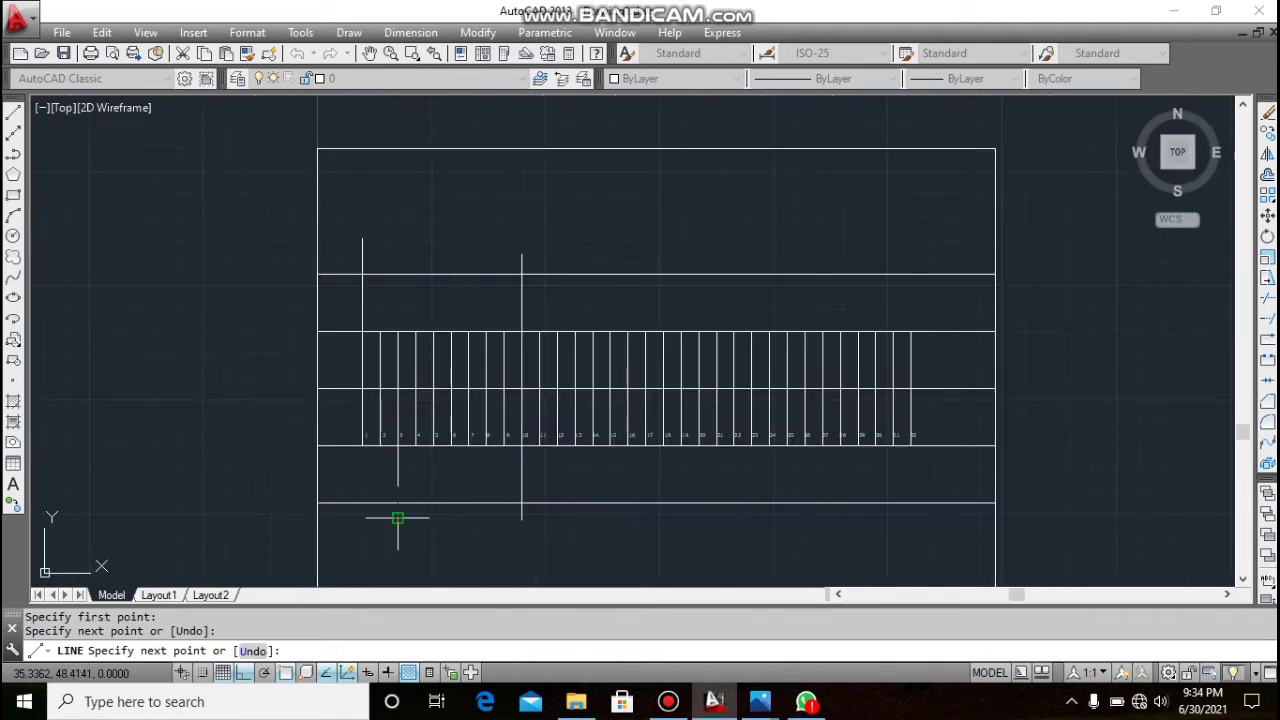
click(398, 518)
right_click(398, 518)
click(449, 317)
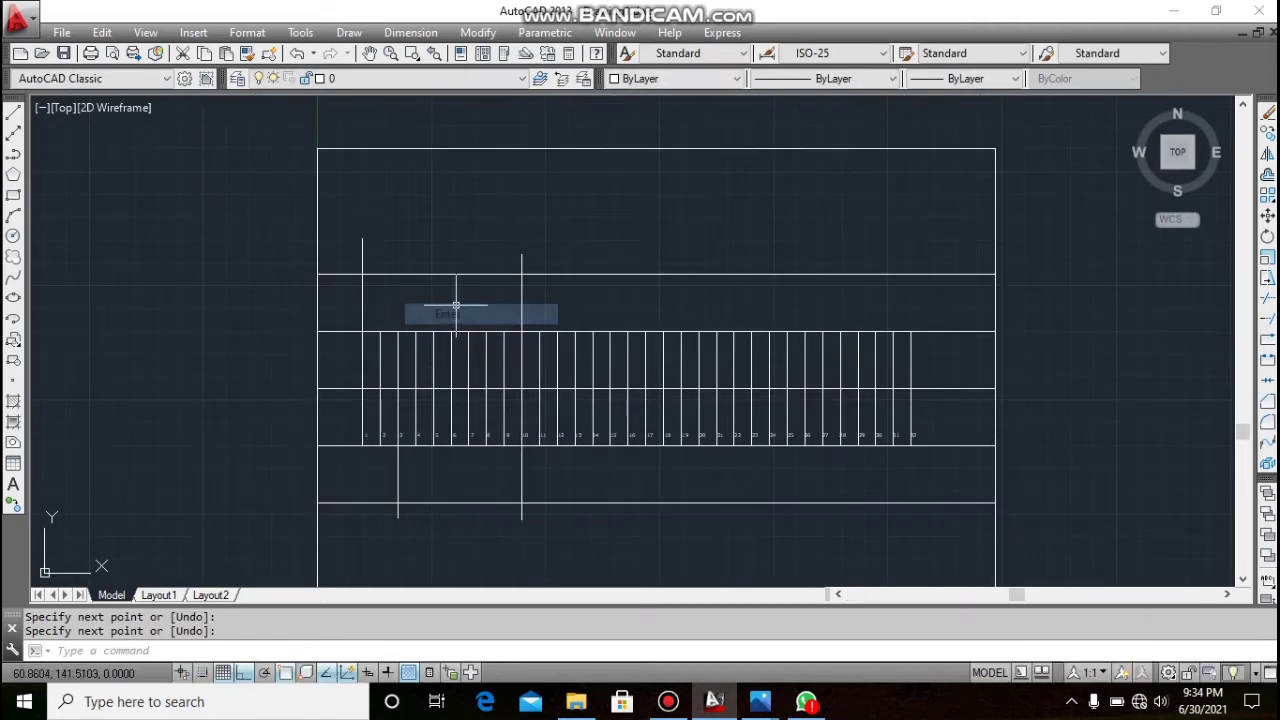
- Trim the extension lines of conductors 1, 3 and 10 at the guide lines, using the extensions and both guide lines as cutting edges
click(478, 32)
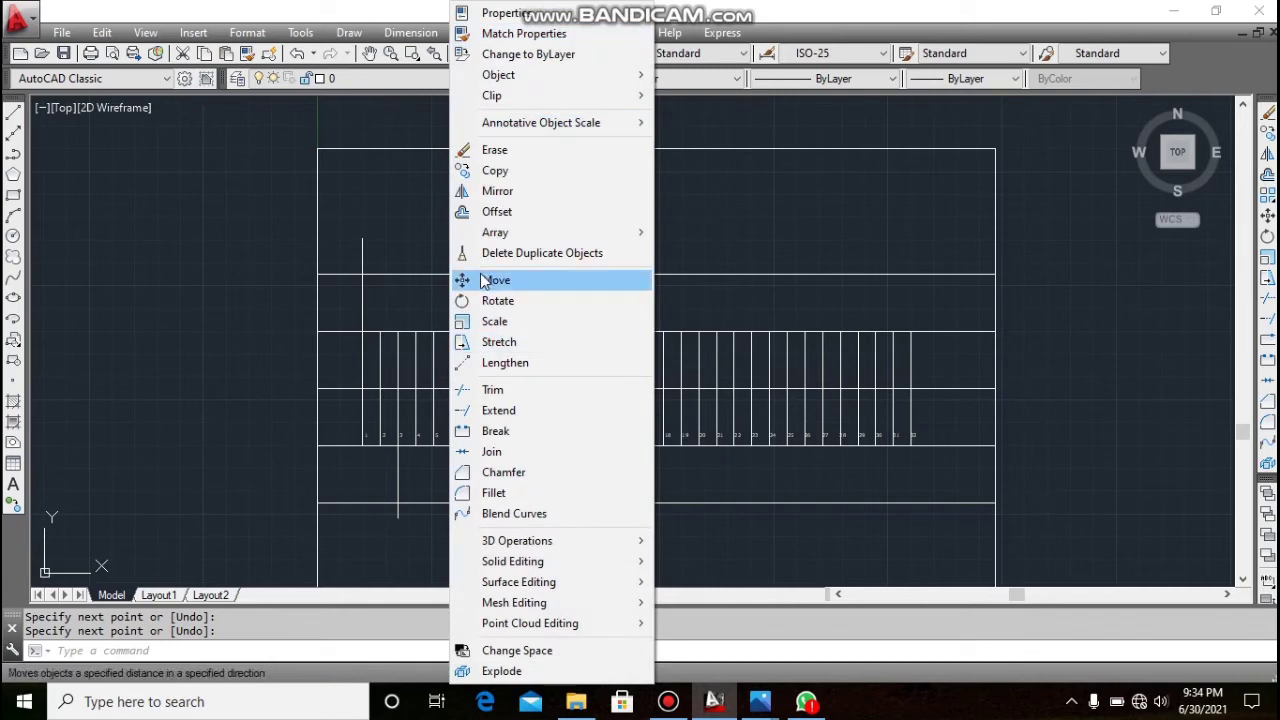
click(505, 389)
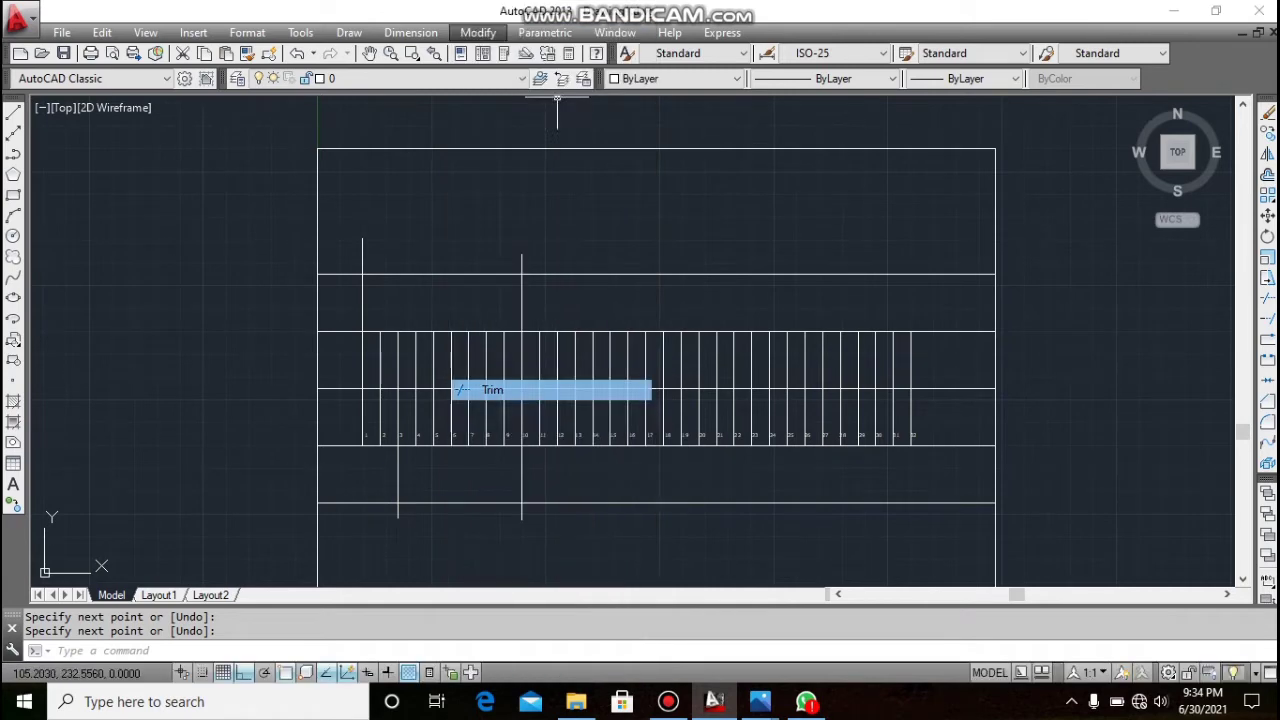
click(522, 312)
click(360, 320)
click(386, 275)
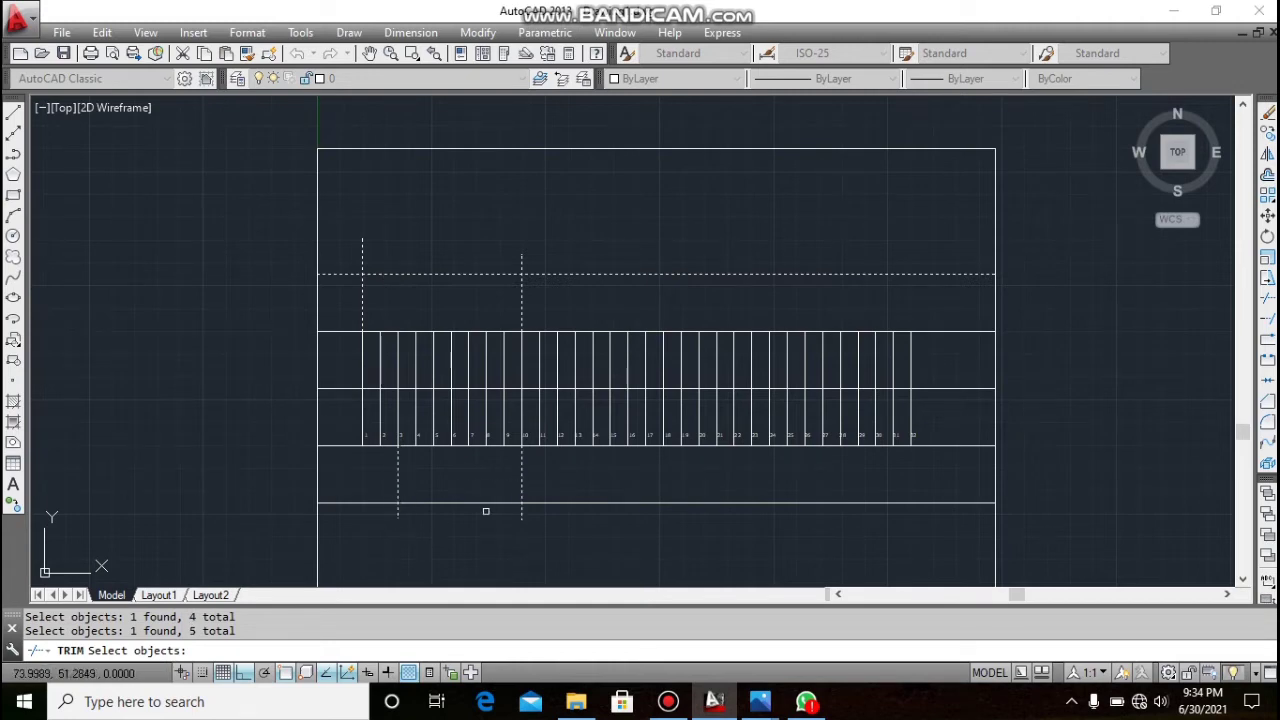
key(Return)
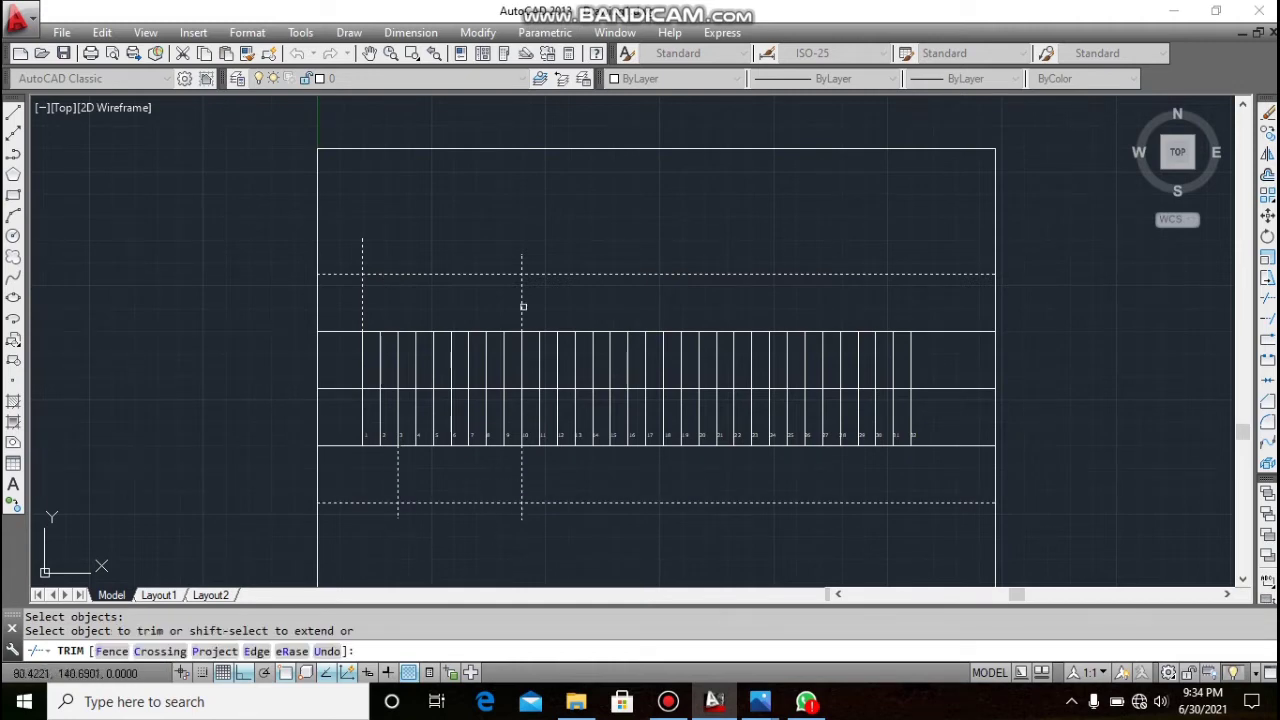
click(522, 266)
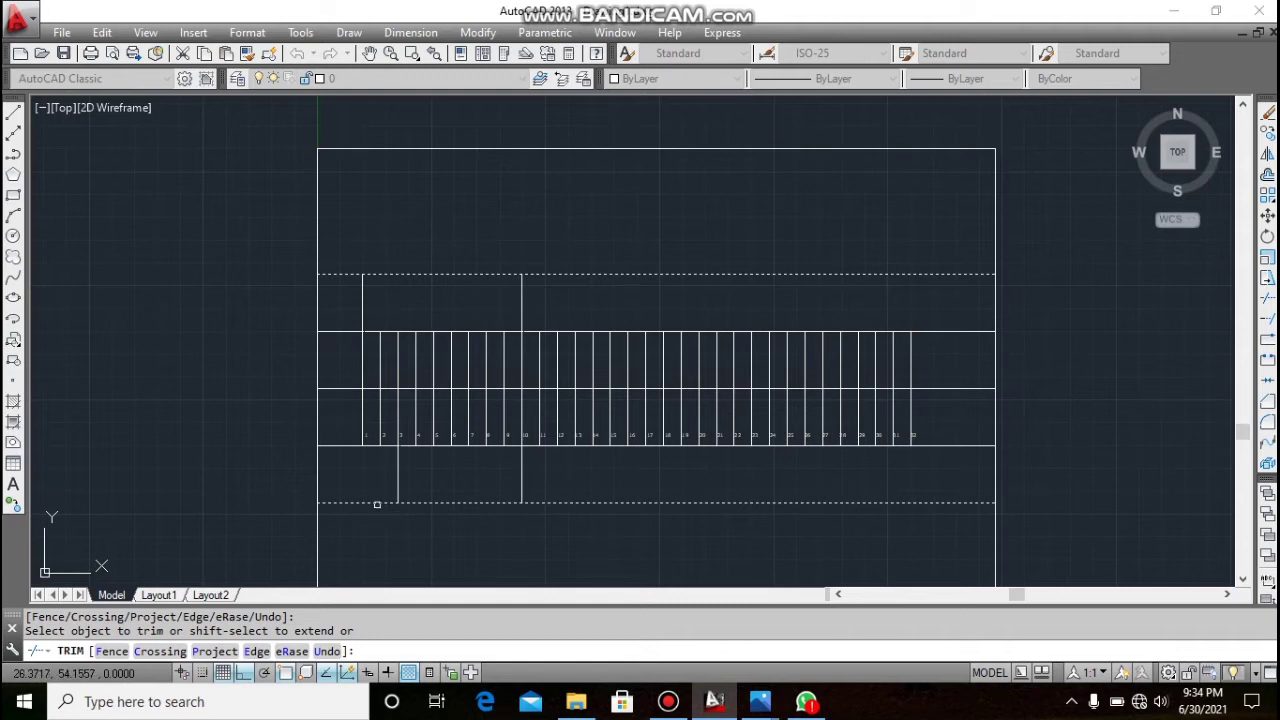
- Trim the lower guide line to the span between conductors 3 and 10 and the upper one to the span between conductors 1 and 10
click(567, 500)
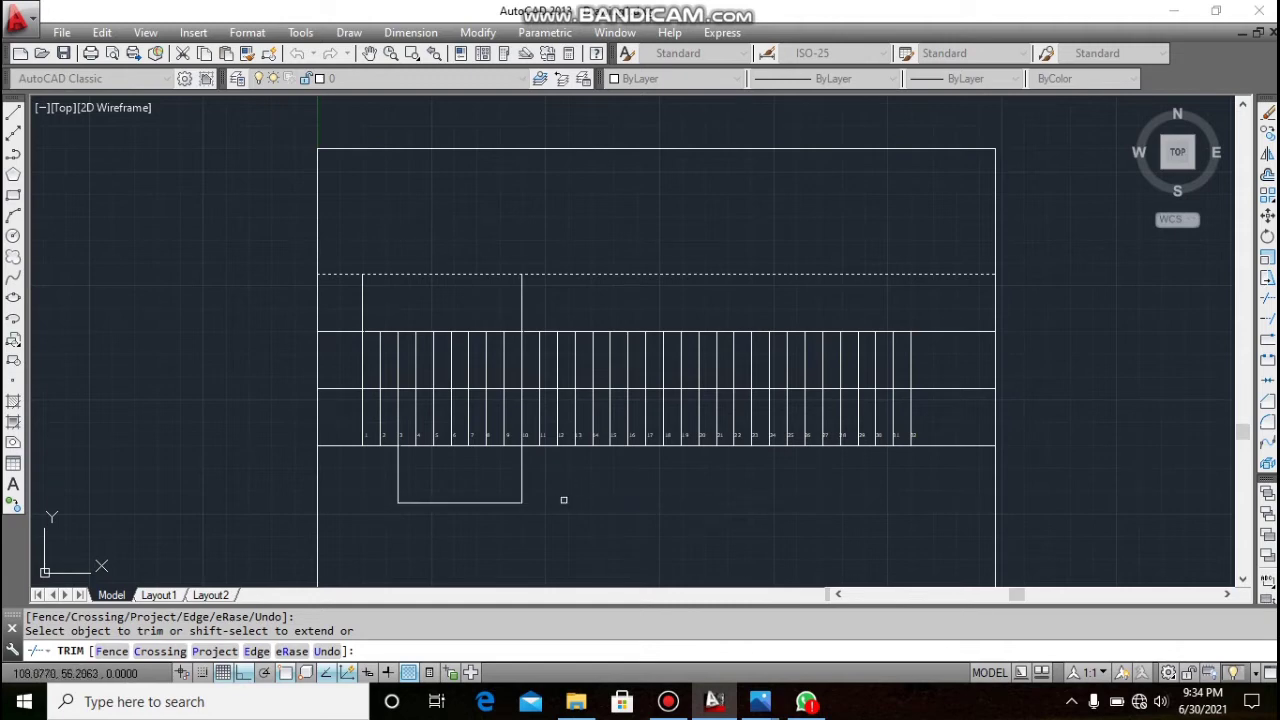
click(351, 276)
right_click(381, 239)
click(424, 247)
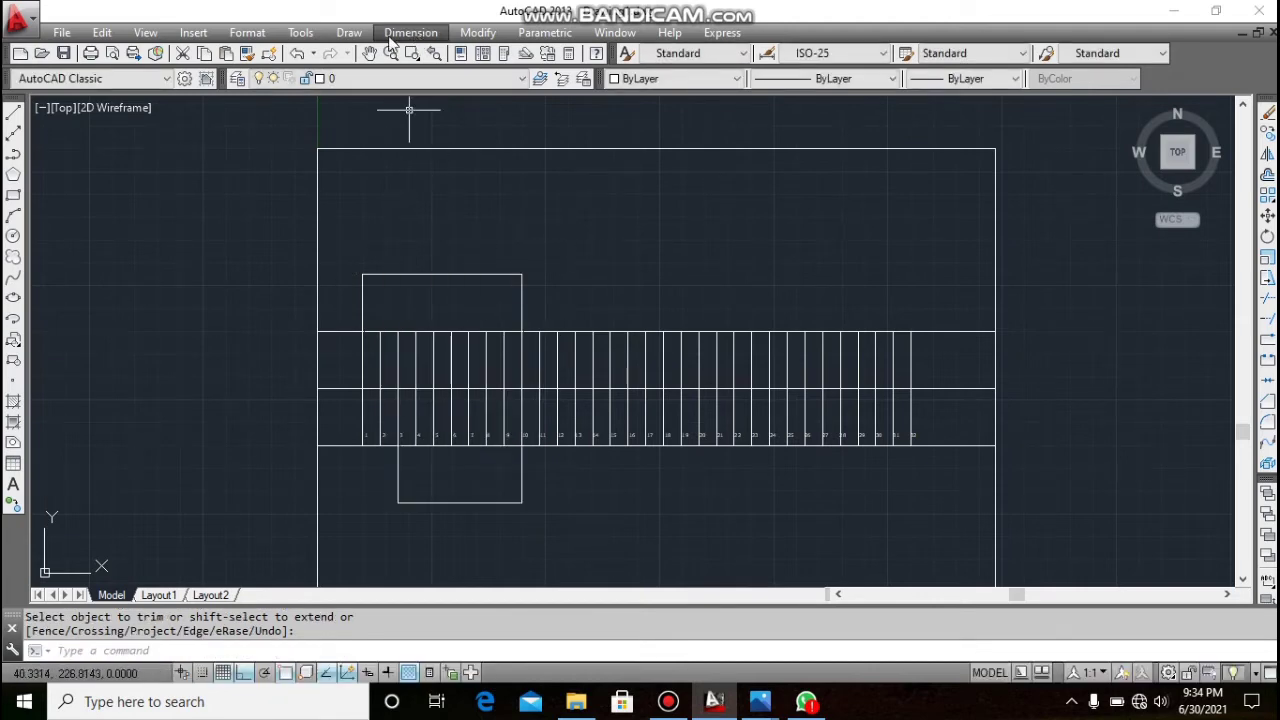
- Draw the peaked upper end connection from the top of conductor 1 through the upper guide line's midpoint to the top of conductor 10
click(349, 32)
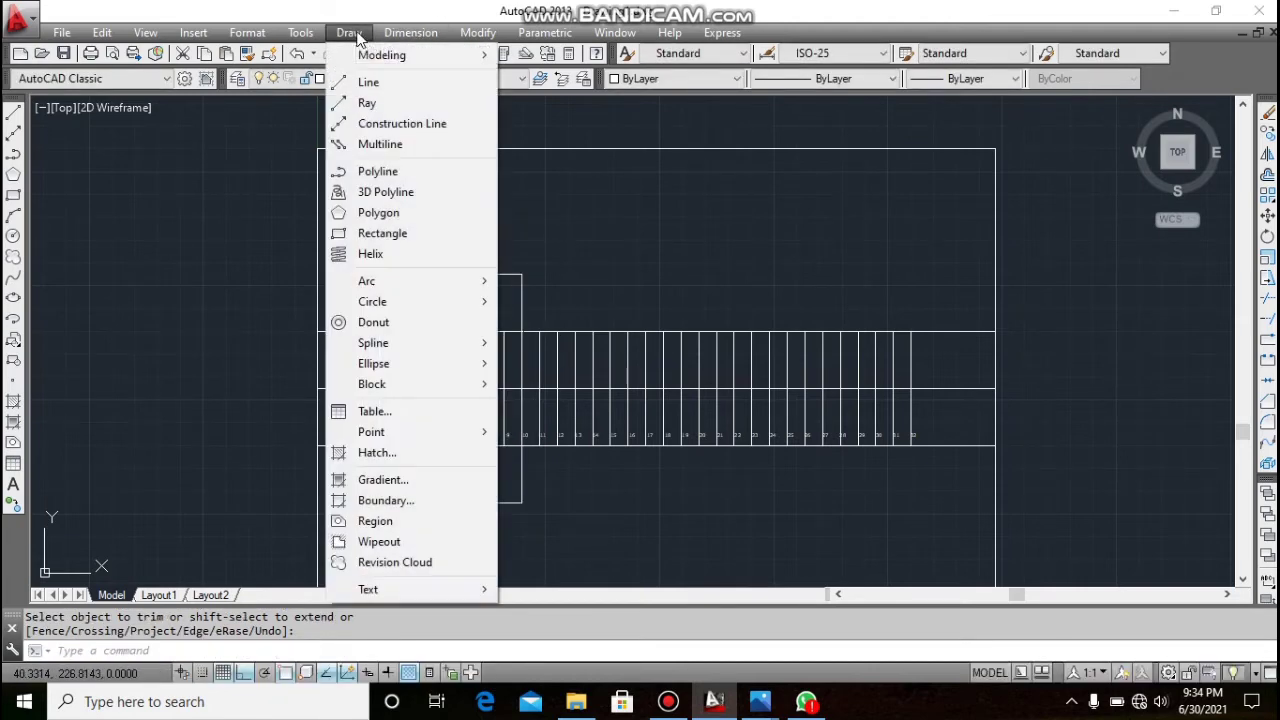
click(368, 82)
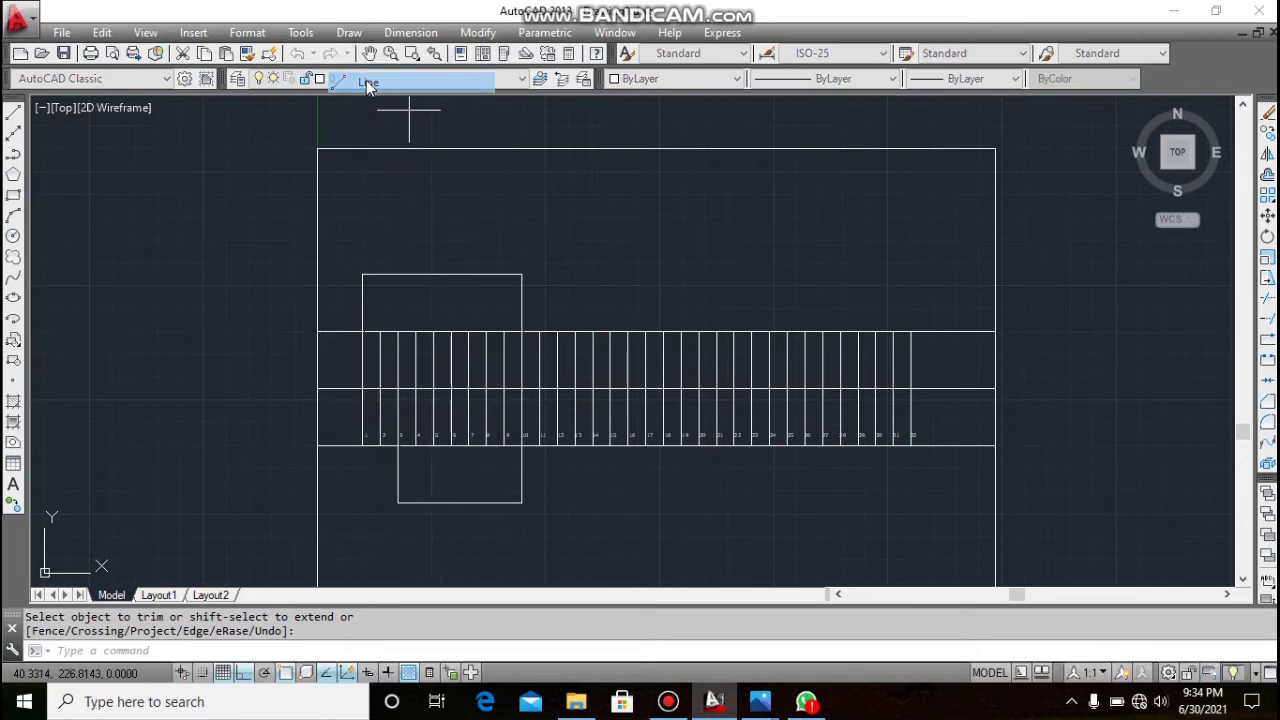
click(362, 331)
click(443, 274)
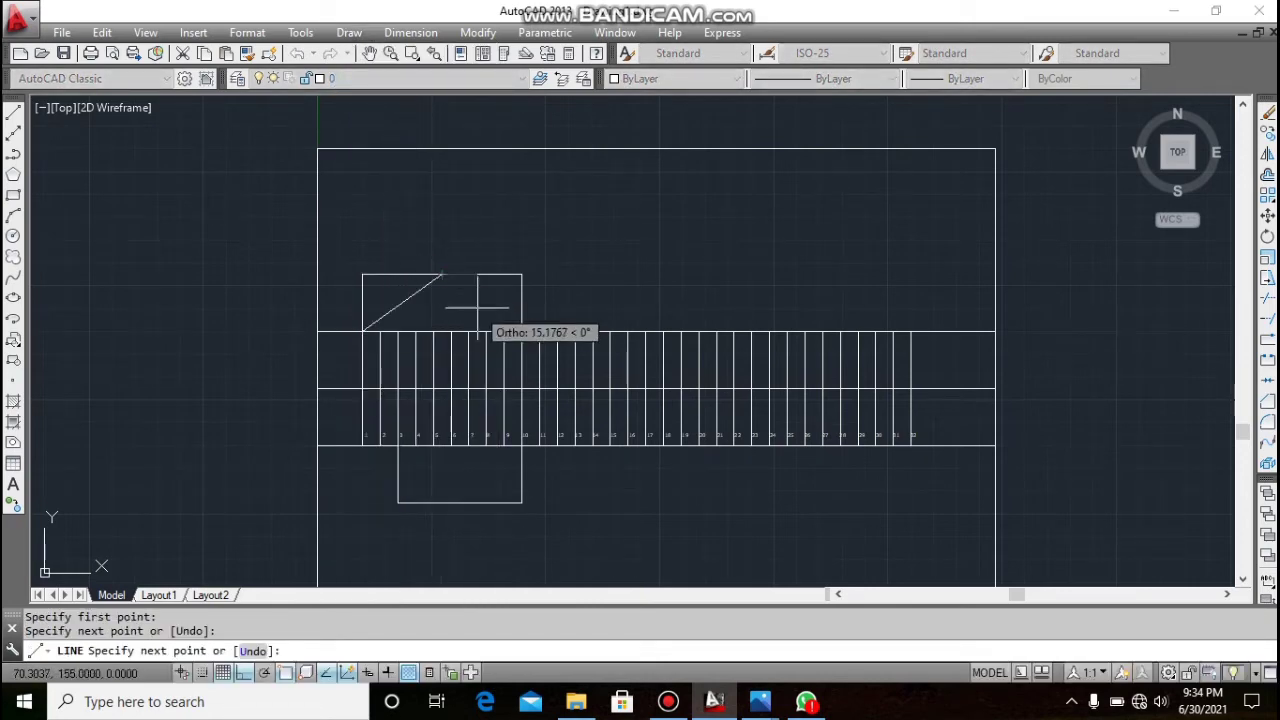
click(521, 331)
right_click(522, 333)
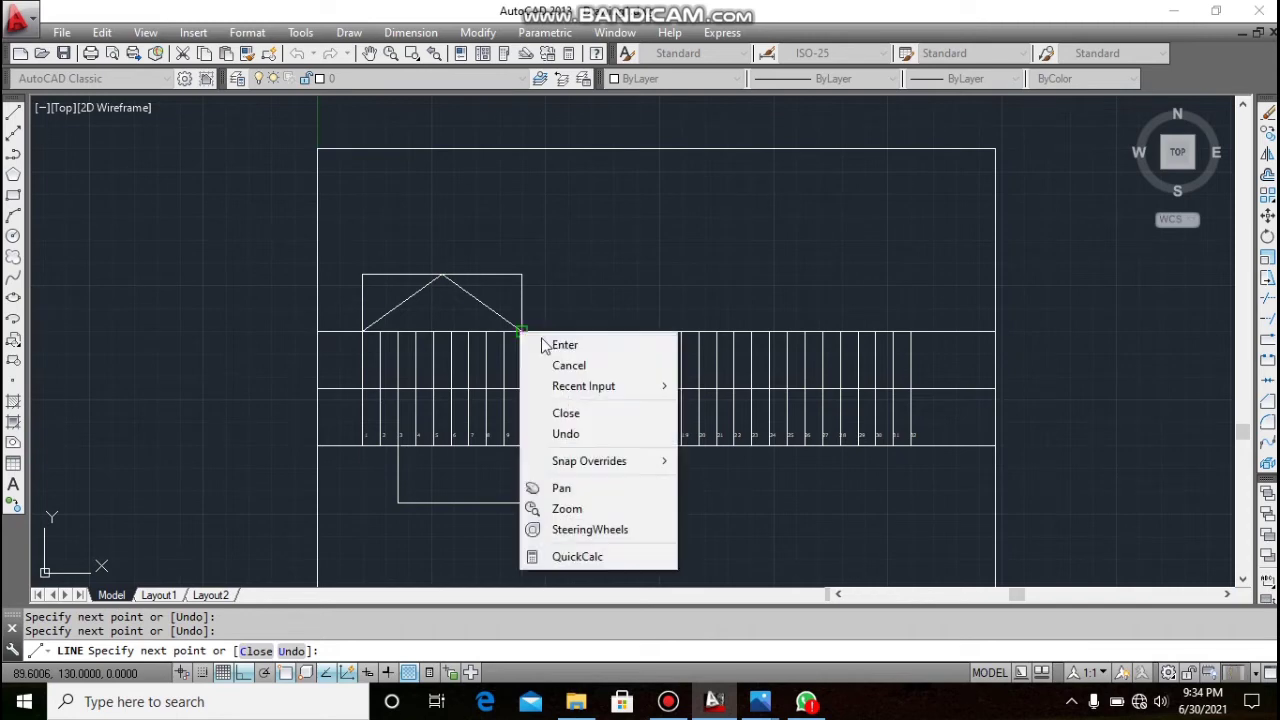
click(540, 342)
- Draw the V-shaped lower end connection from the bottom of conductor 3 through the lower guide line's midpoint to the bottom of conductor 10
right_click(555, 237)
click(586, 250)
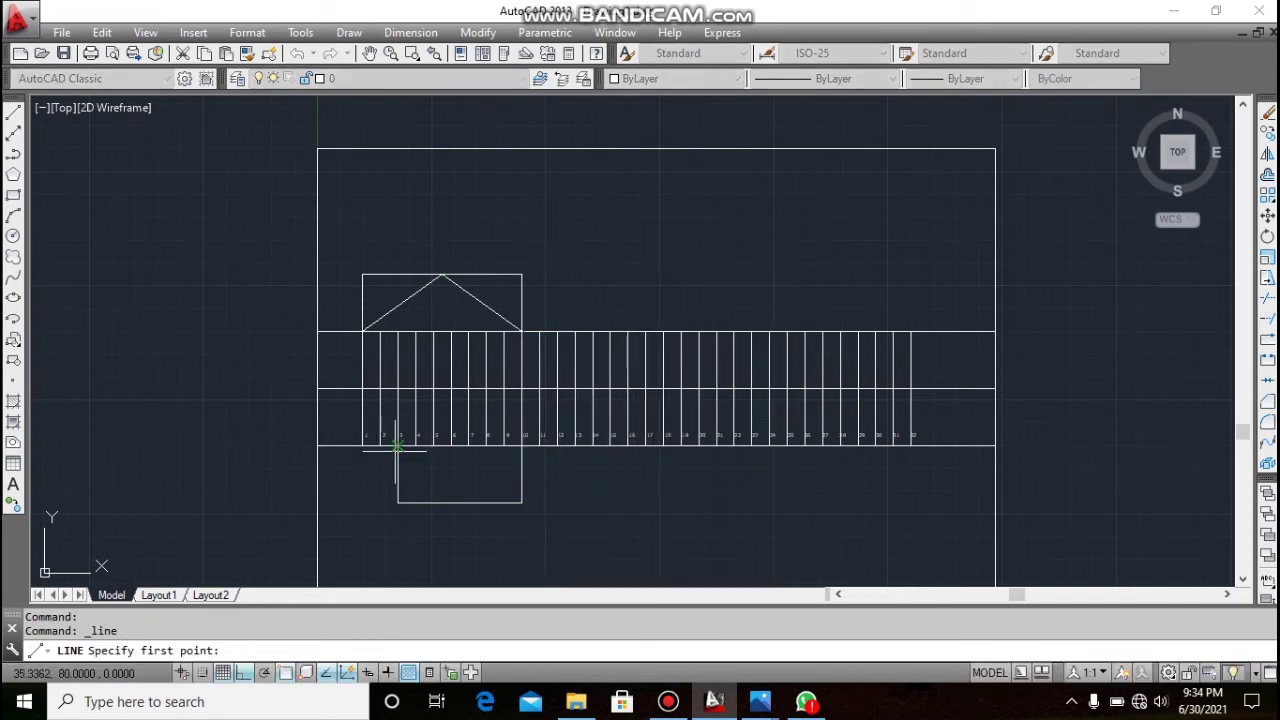
scroll(391, 452, up, 3)
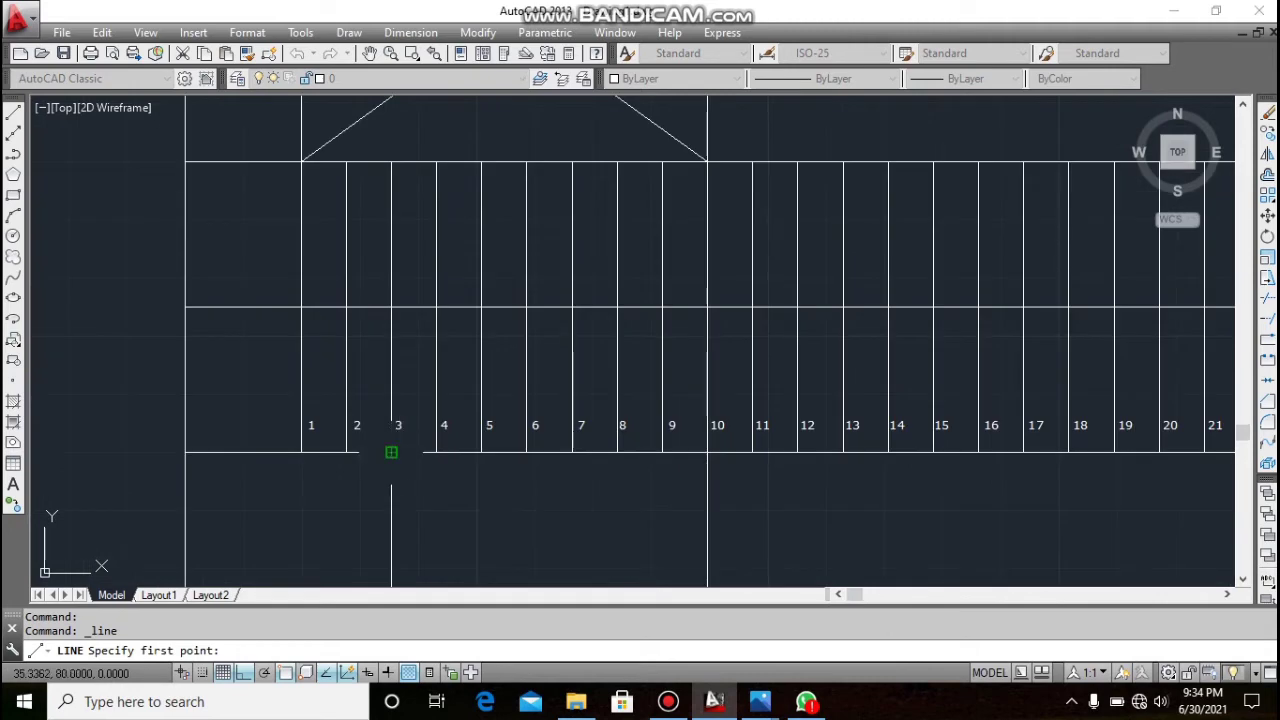
click(391, 452)
scroll(386, 428, down, 2)
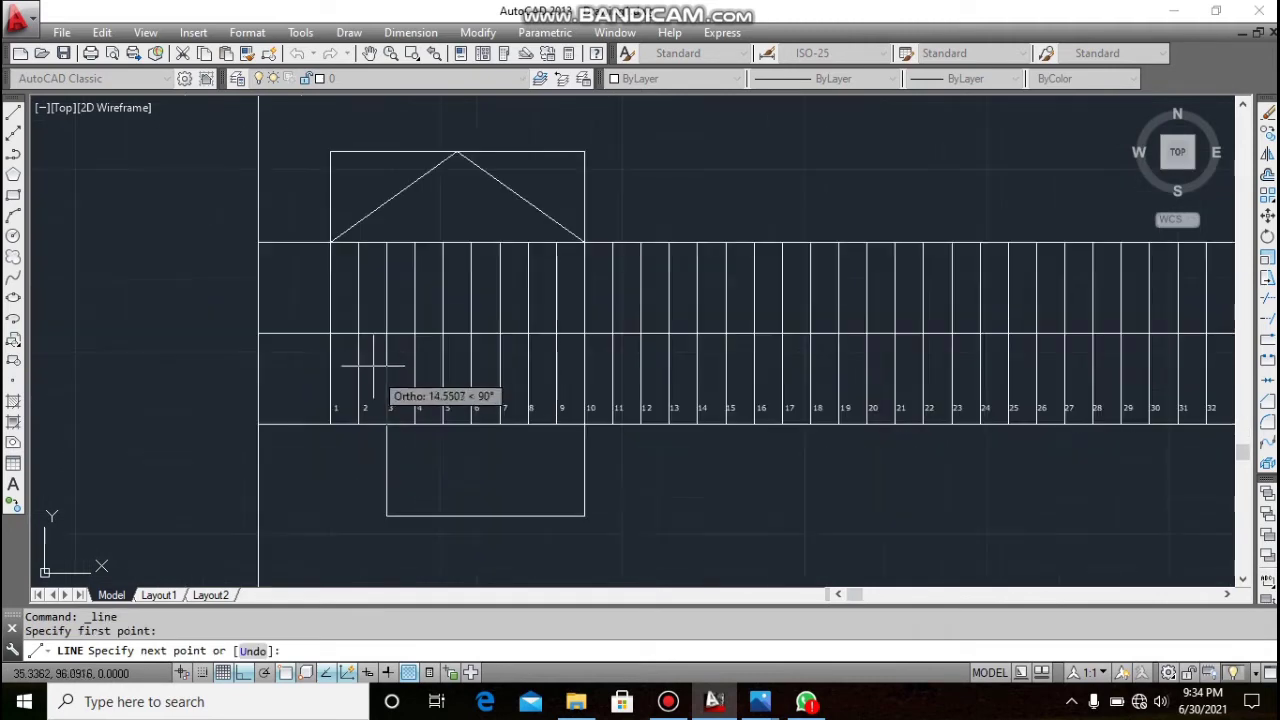
click(485, 515)
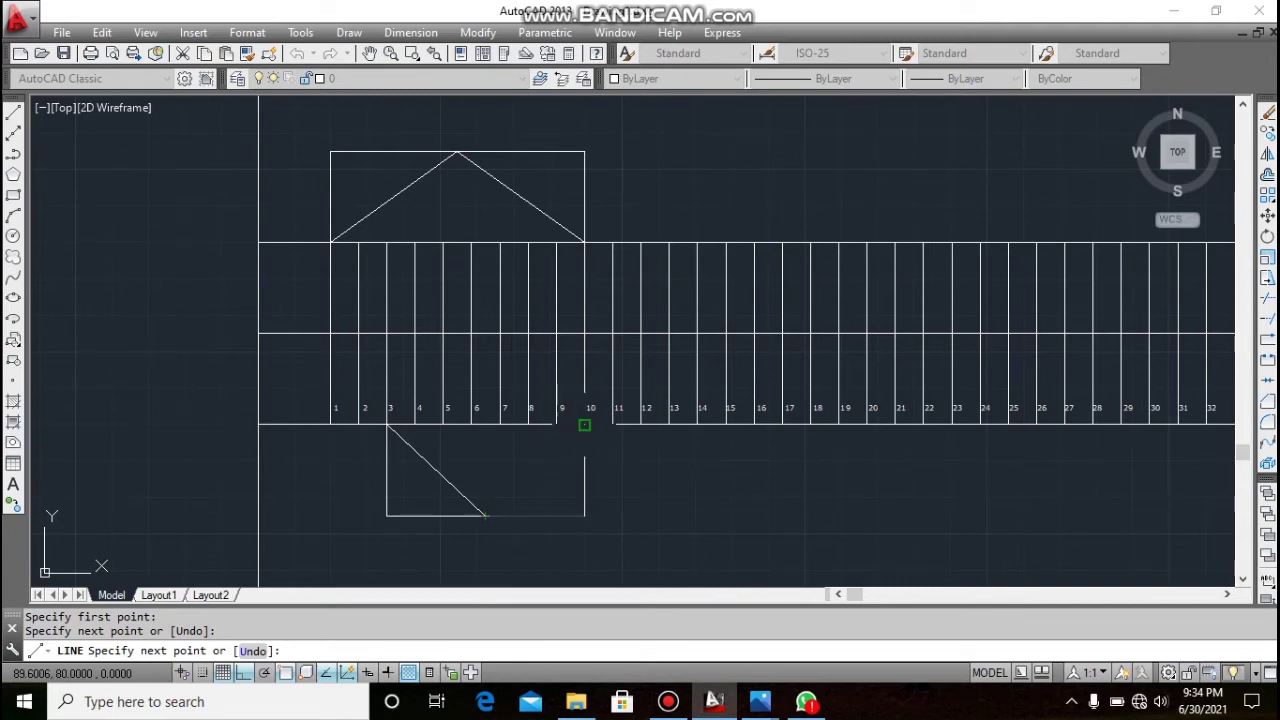
click(584, 425)
right_click(584, 434)
click(607, 445)
- Erase the six helper lines forming the boxes around the upper and lower end connections
scroll(511, 343, down, 2)
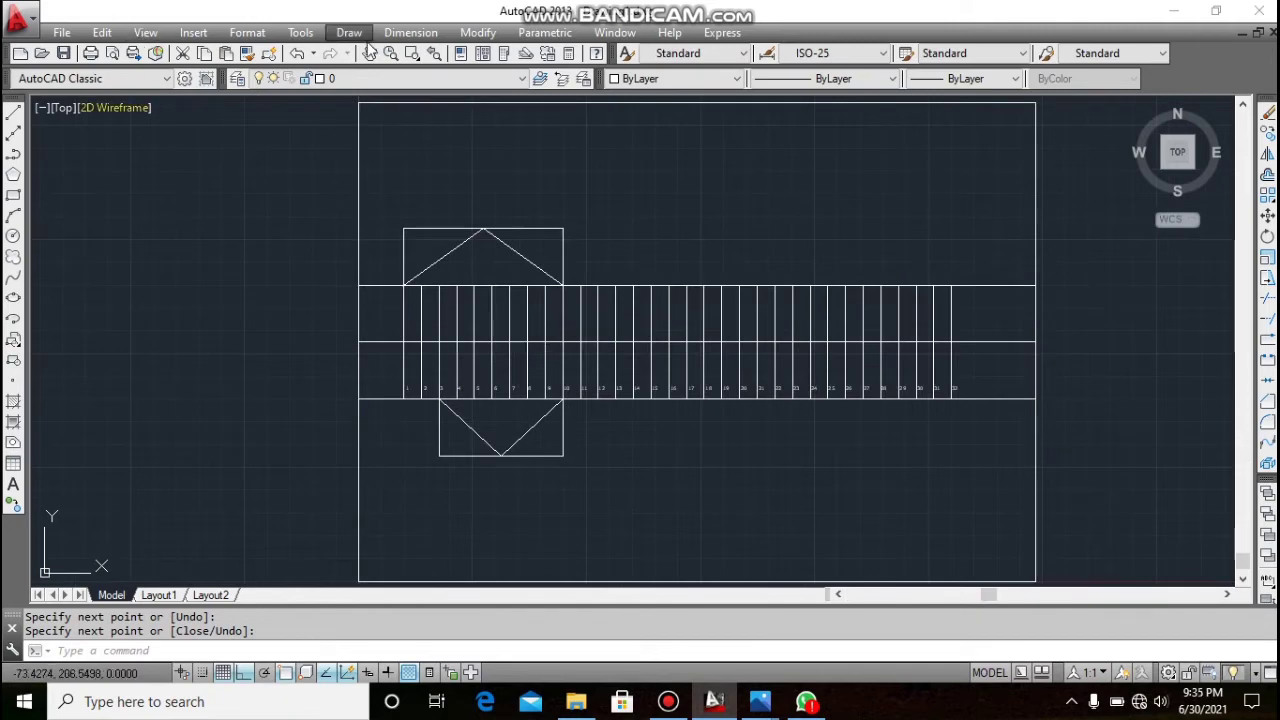
click(477, 33)
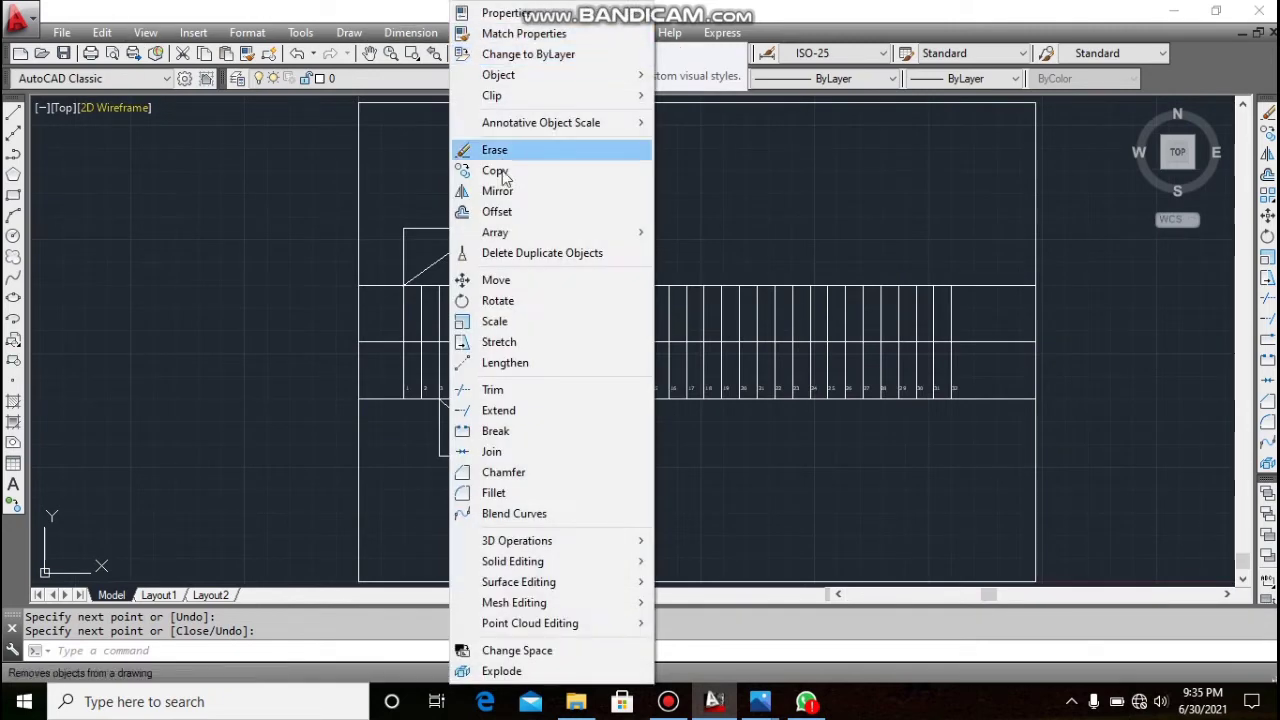
click(526, 152)
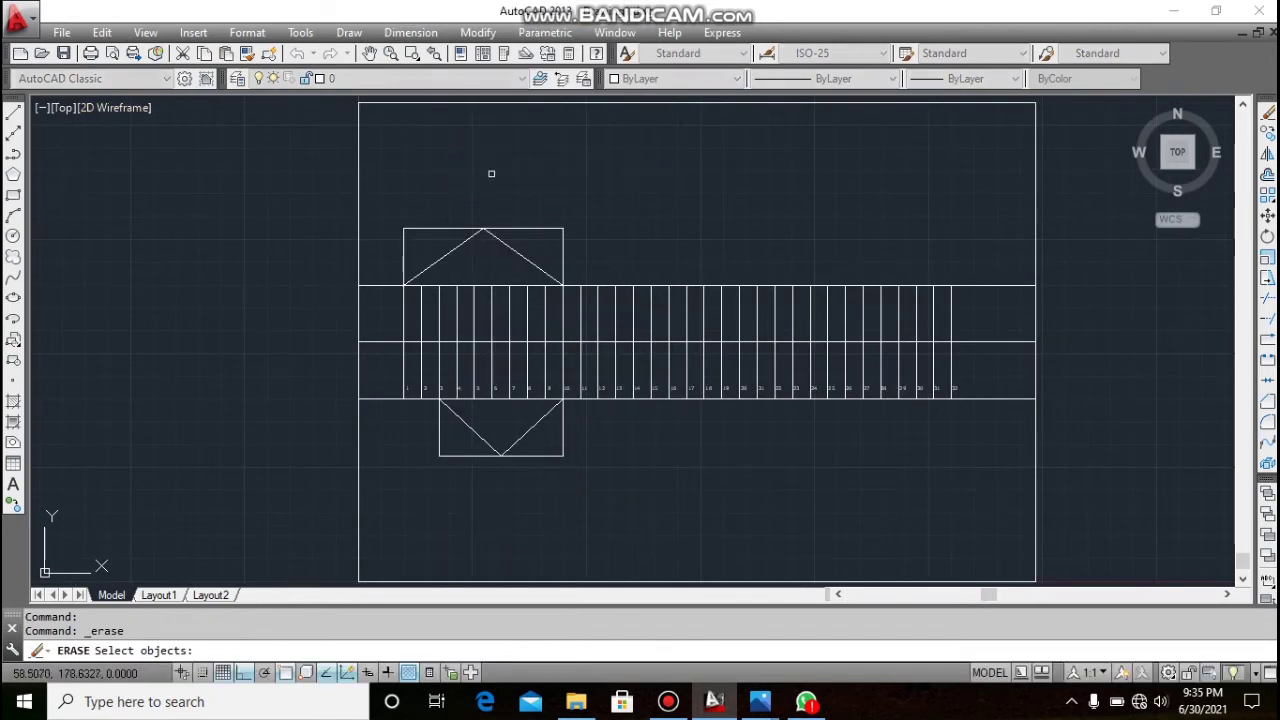
click(405, 245)
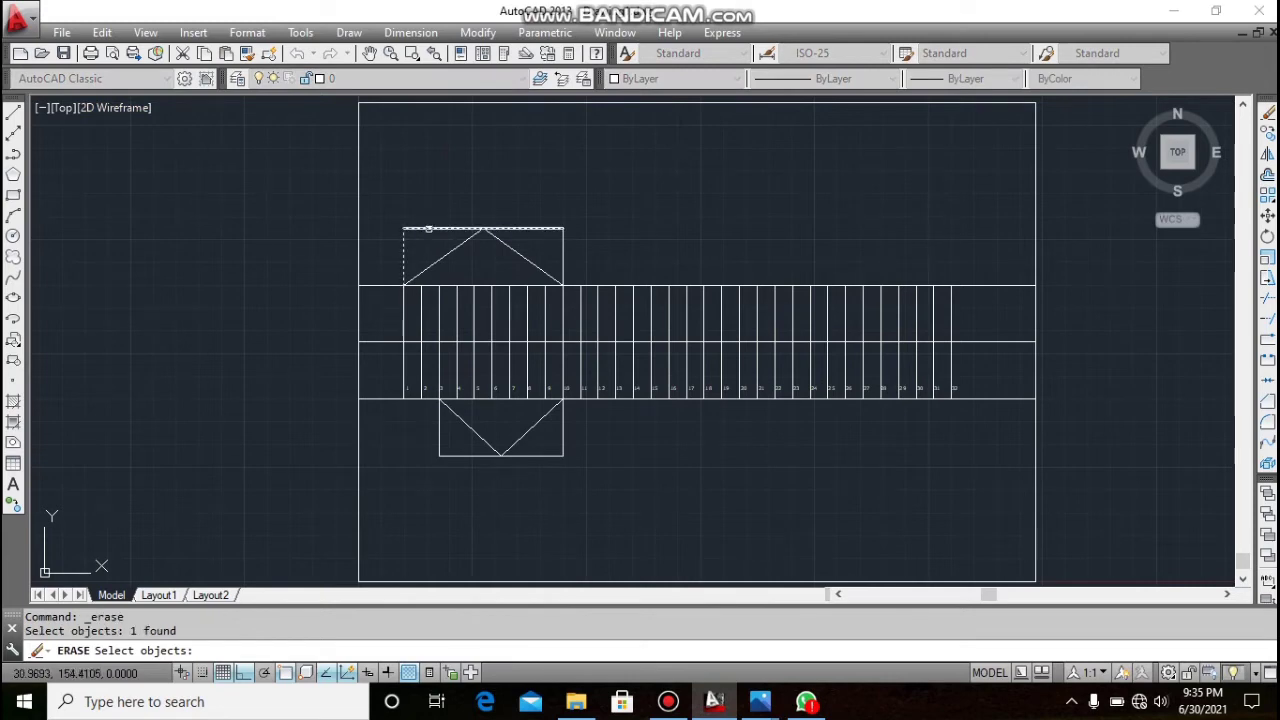
click(540, 230)
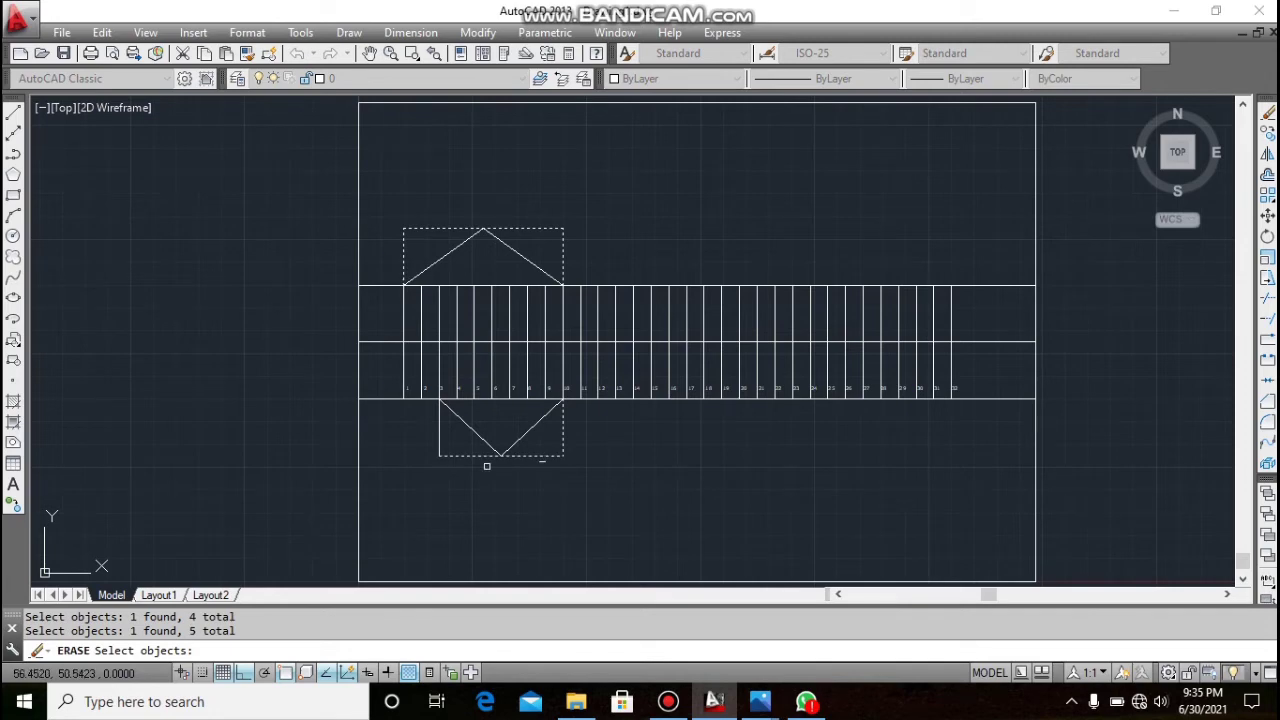
key(Escape)
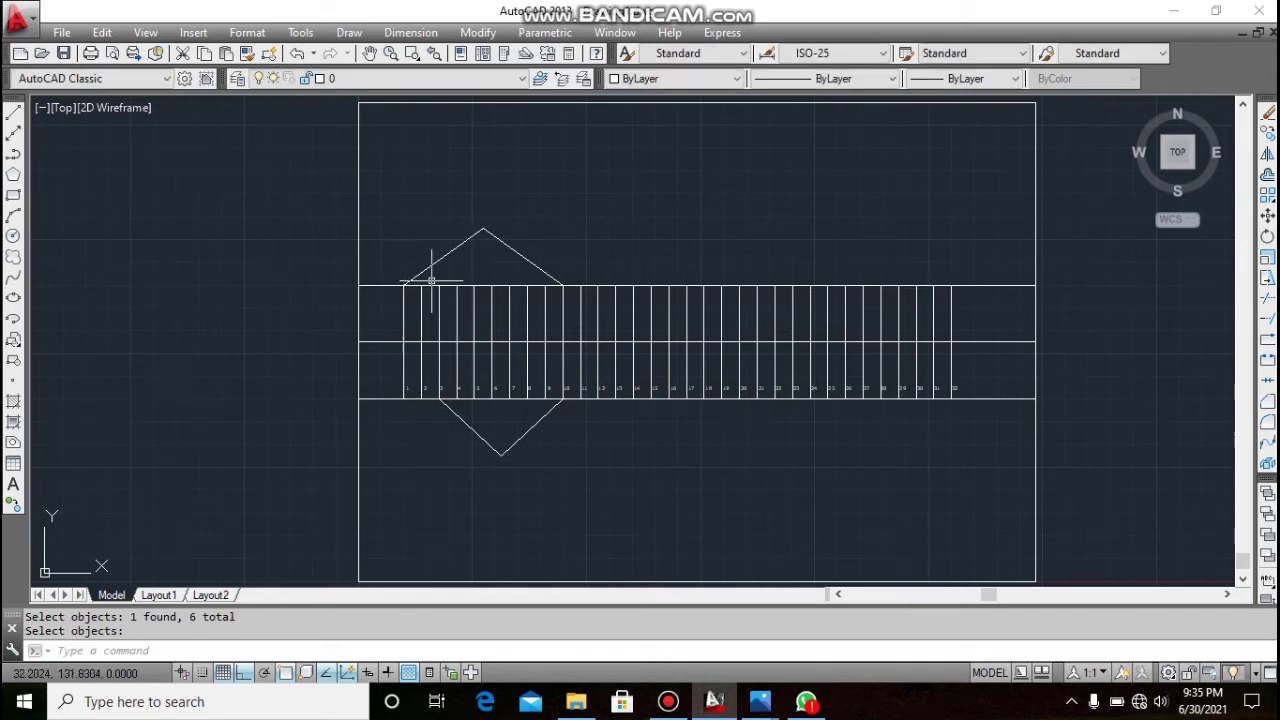
- Copy the upper 1–10 end connection from the top of conductor 1 to the top of every odd-numbered conductor from 3 to 31
scroll(500, 190, down, 2)
scroll(499, 200, up, 4)
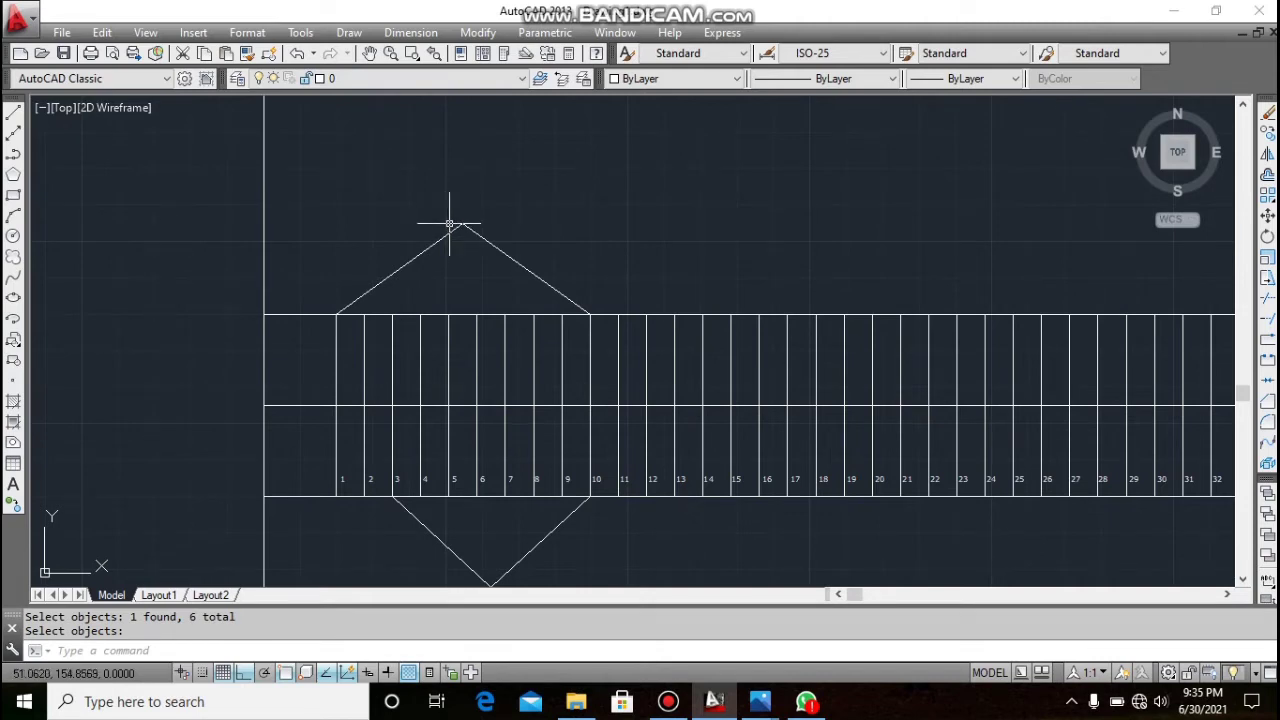
click(478, 33)
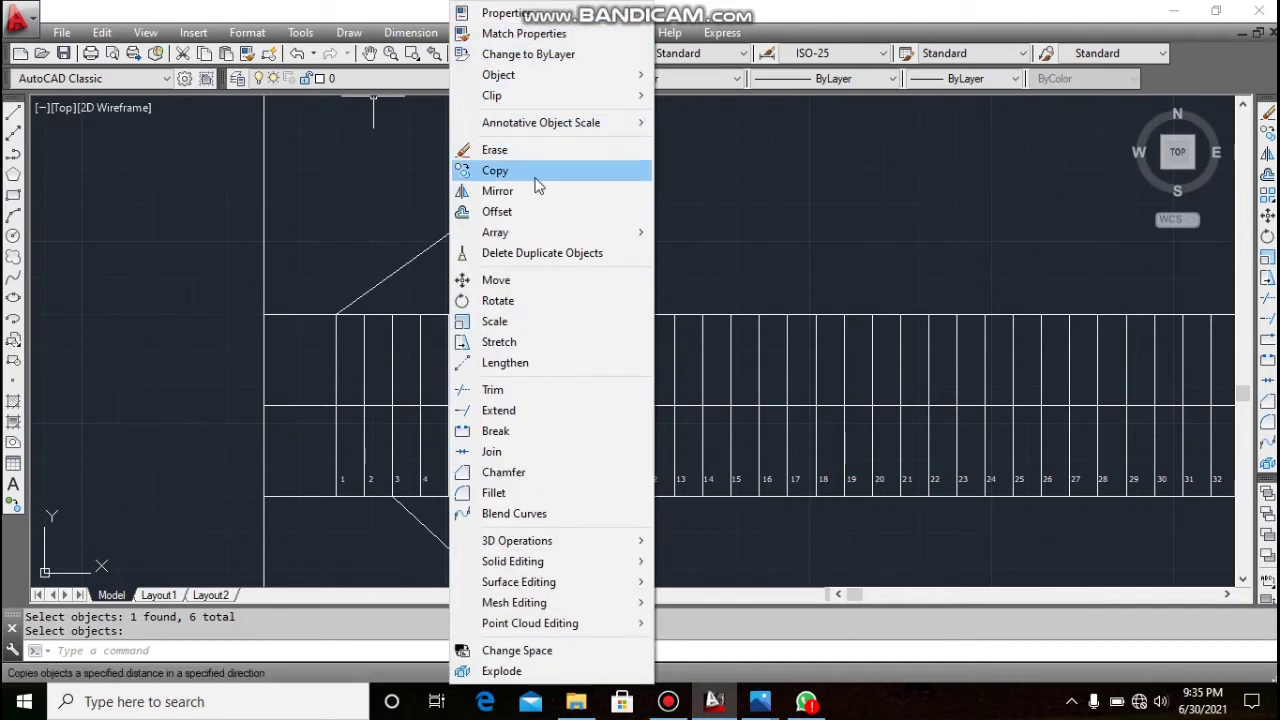
click(536, 180)
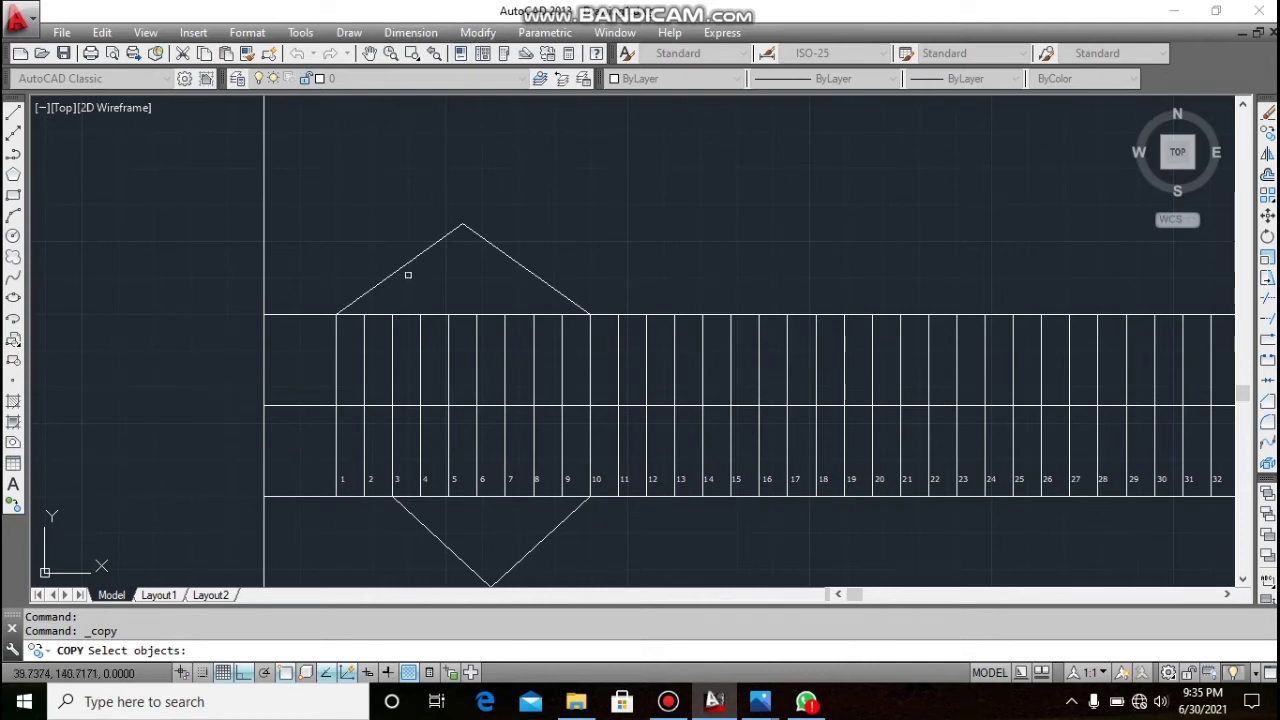
click(478, 32)
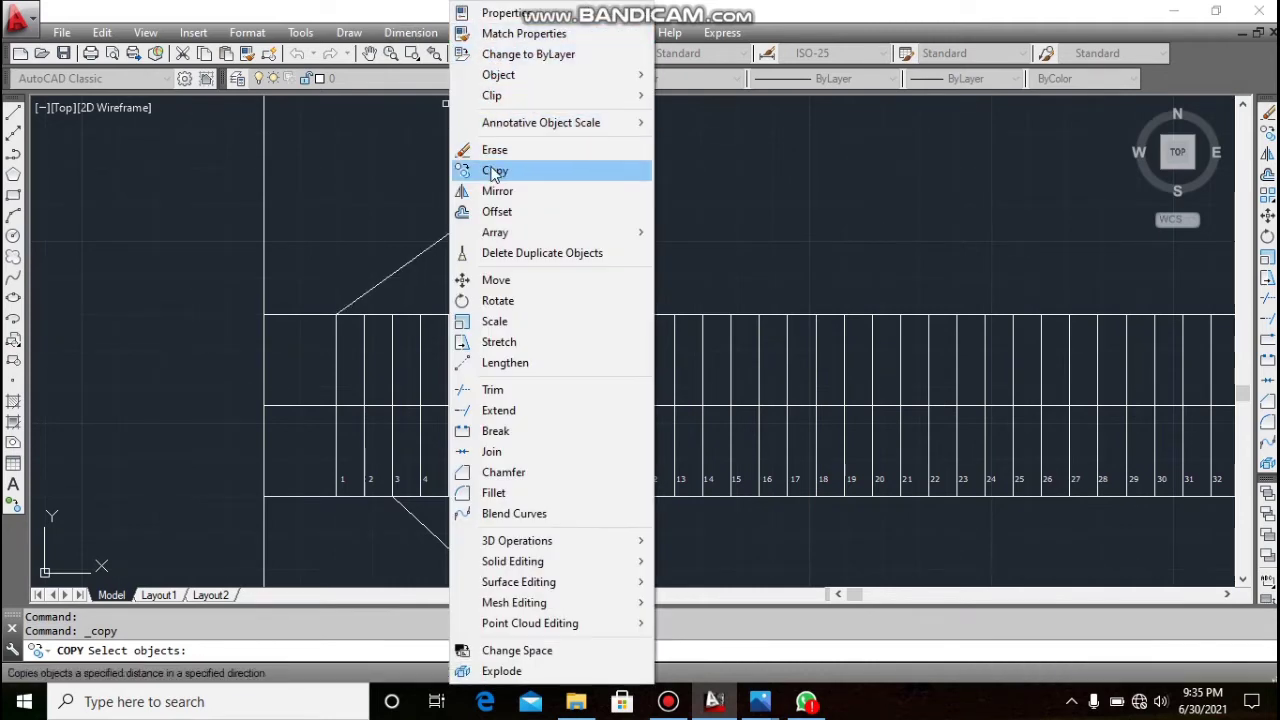
click(412, 260)
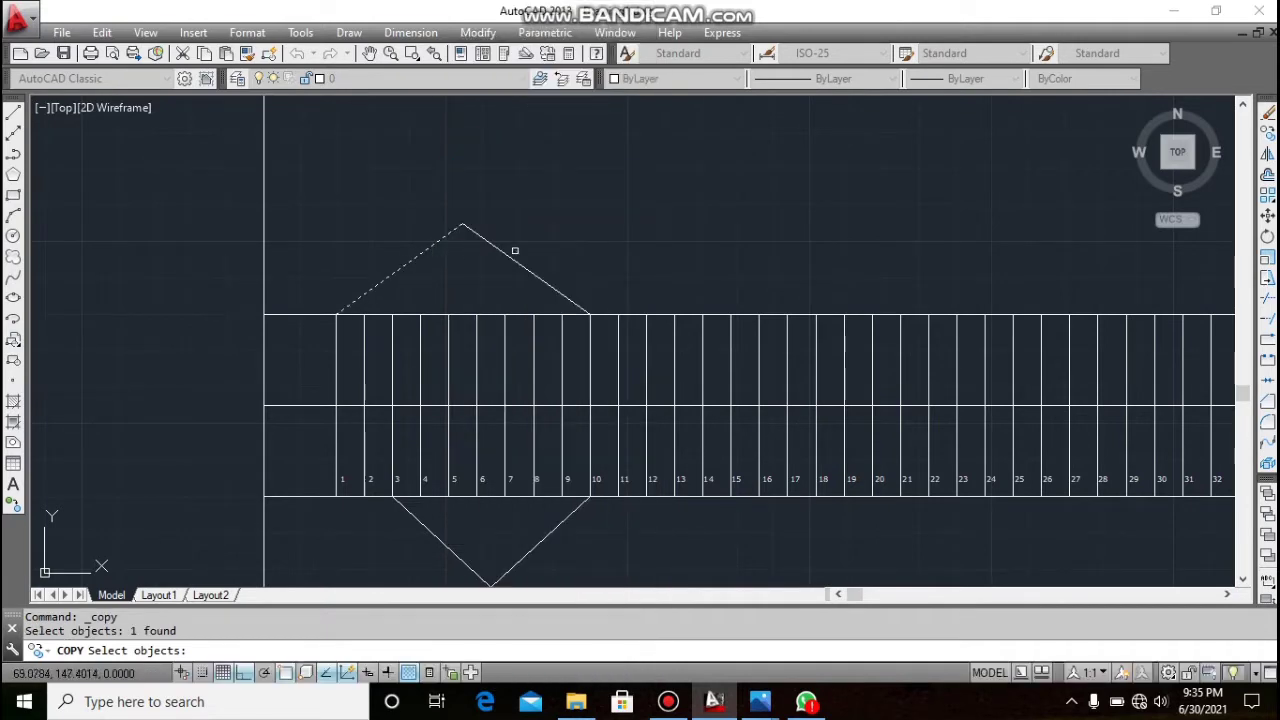
click(515, 251)
key(Return)
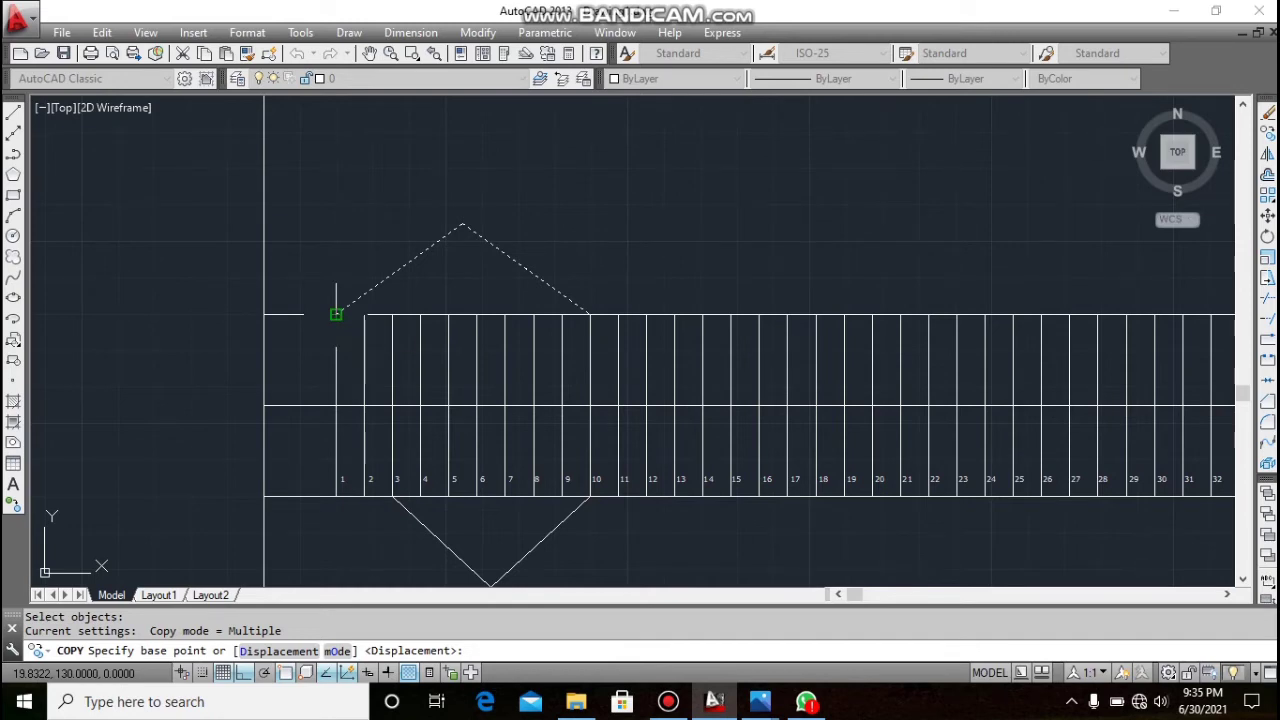
click(336, 314)
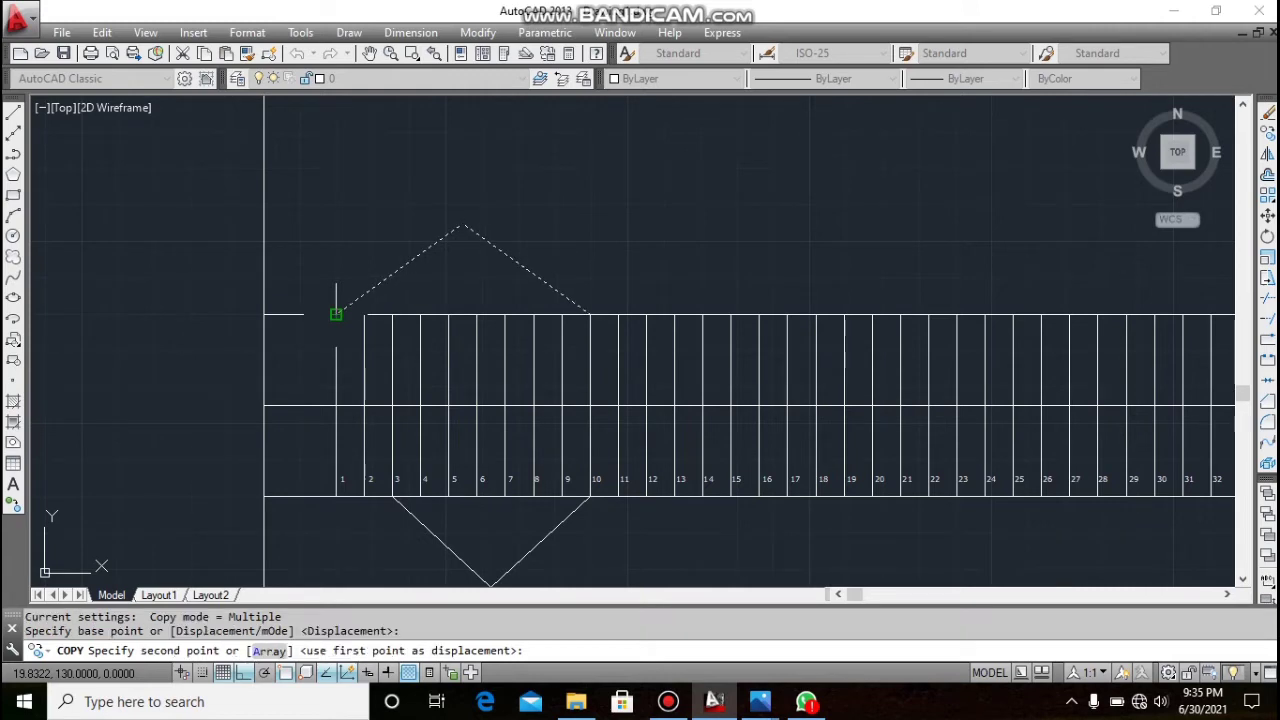
click(392, 314)
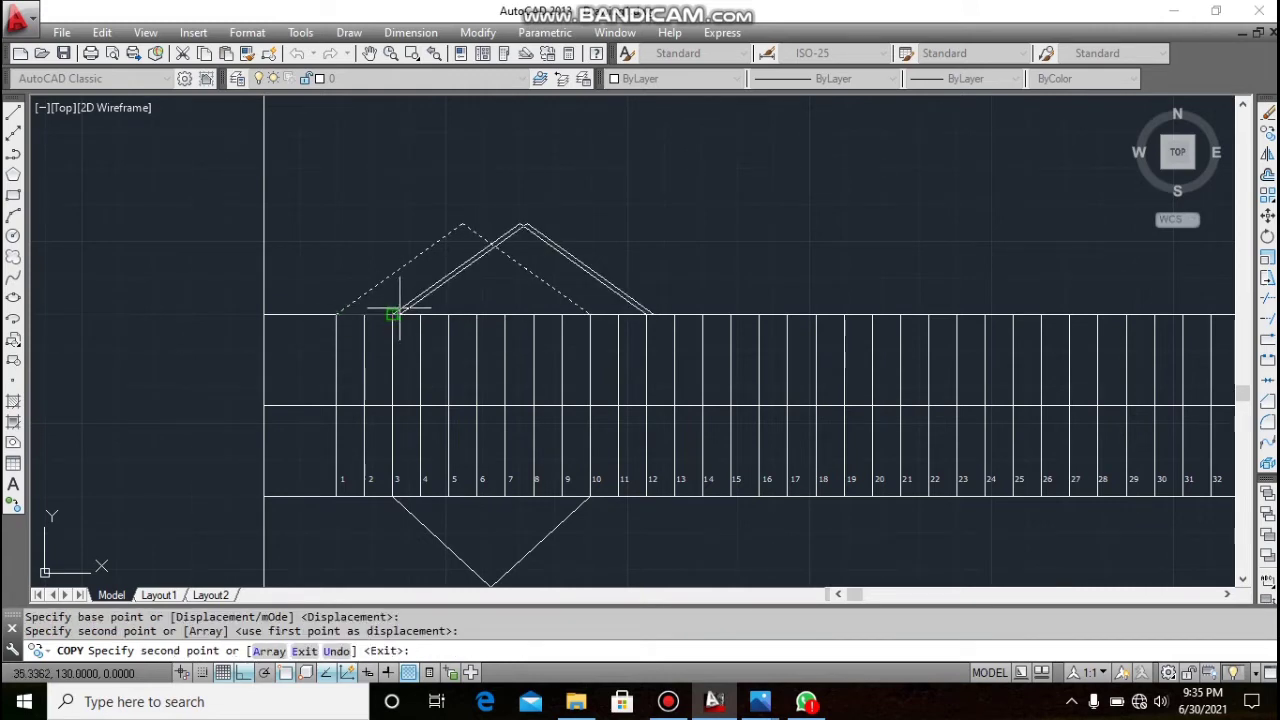
click(448, 314)
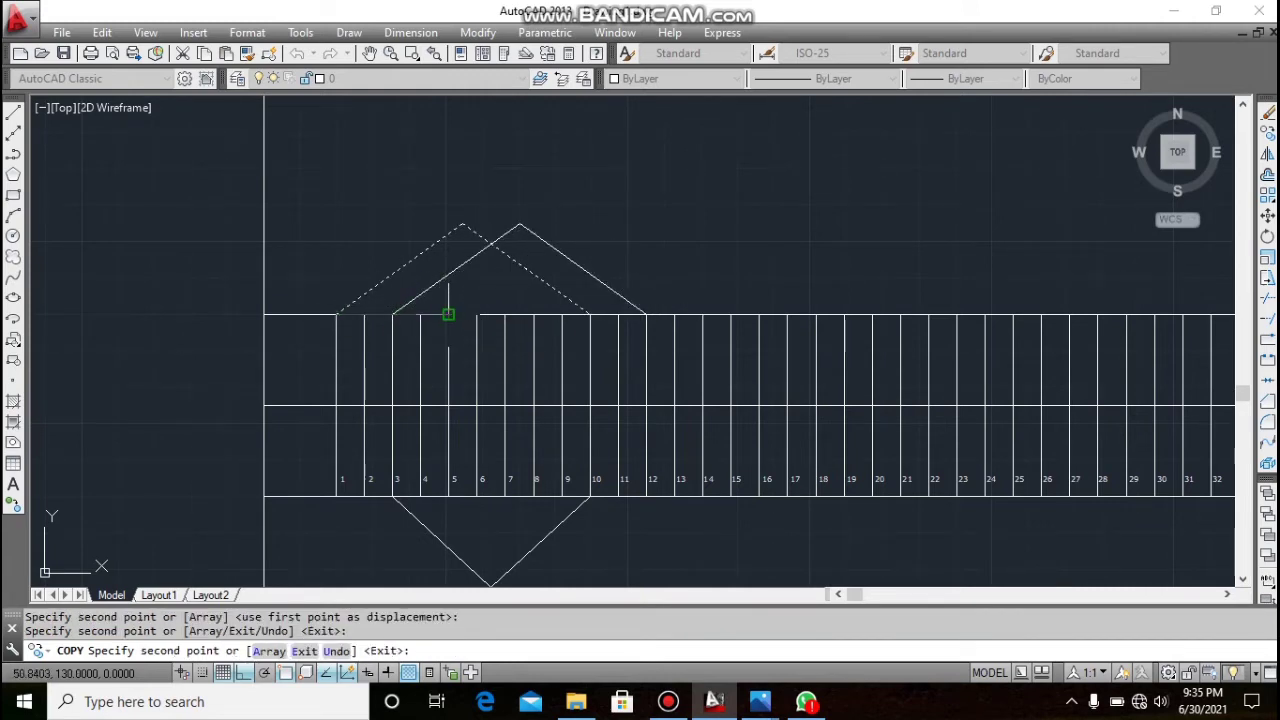
click(504, 314)
click(560, 314)
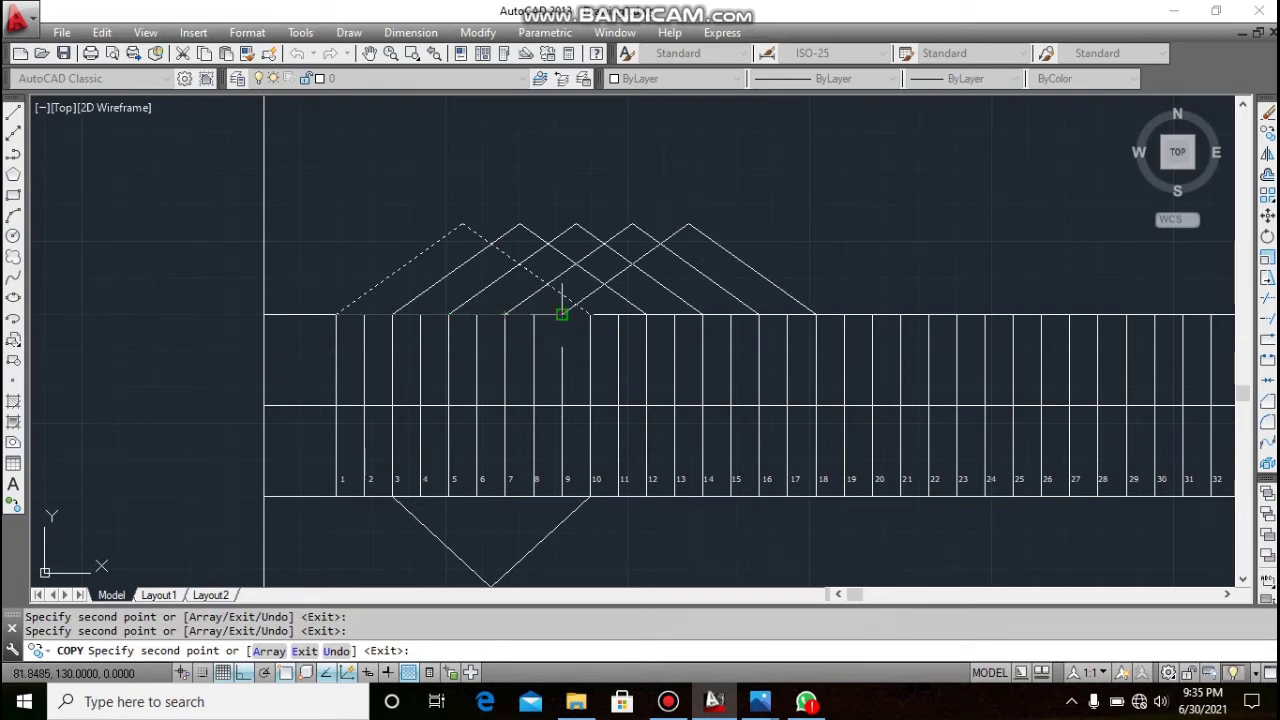
click(616, 314)
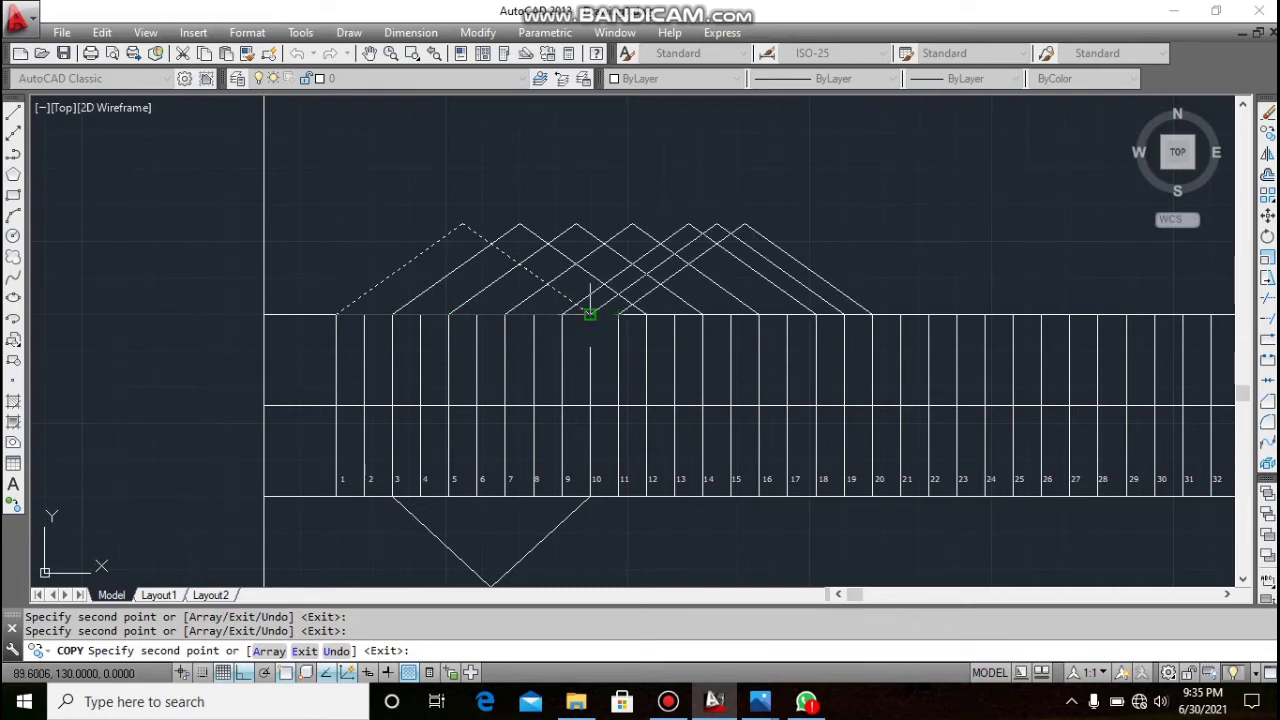
click(674, 314)
click(730, 314)
click(788, 314)
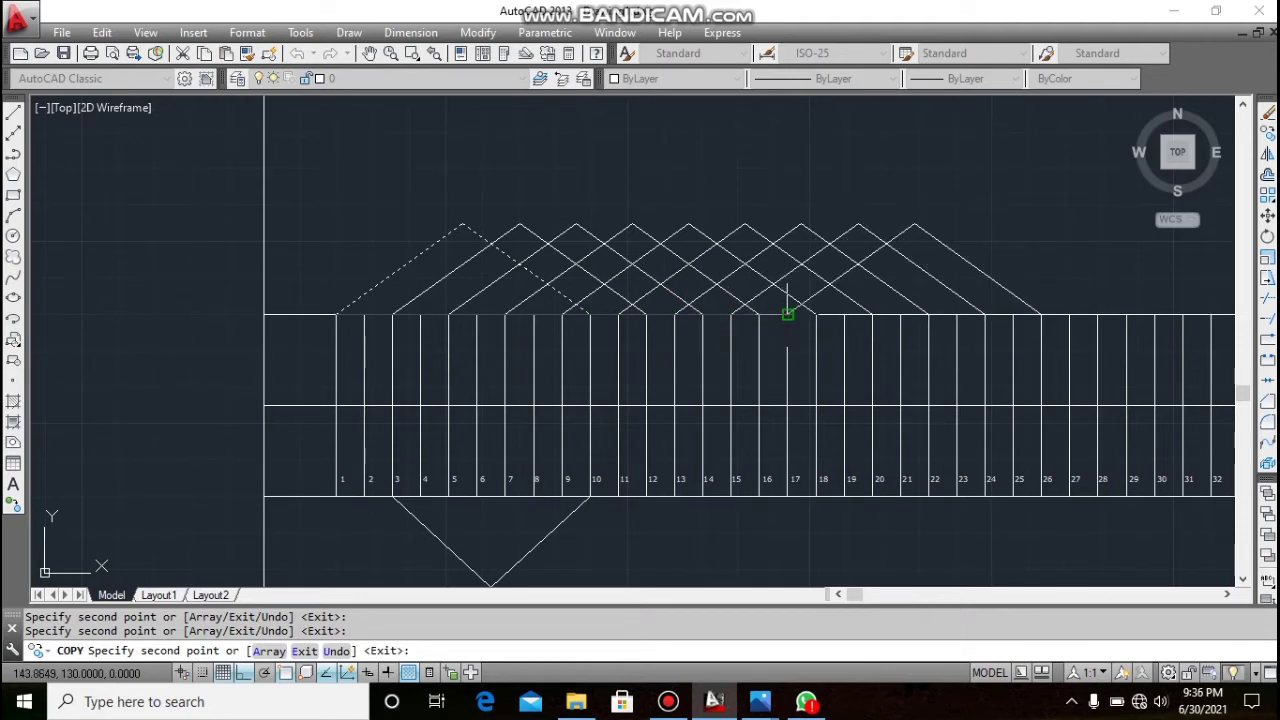
click(844, 314)
click(900, 314)
click(956, 314)
click(1012, 314)
scroll(960, 312, down, 4)
scroll(1040, 290, up, 2)
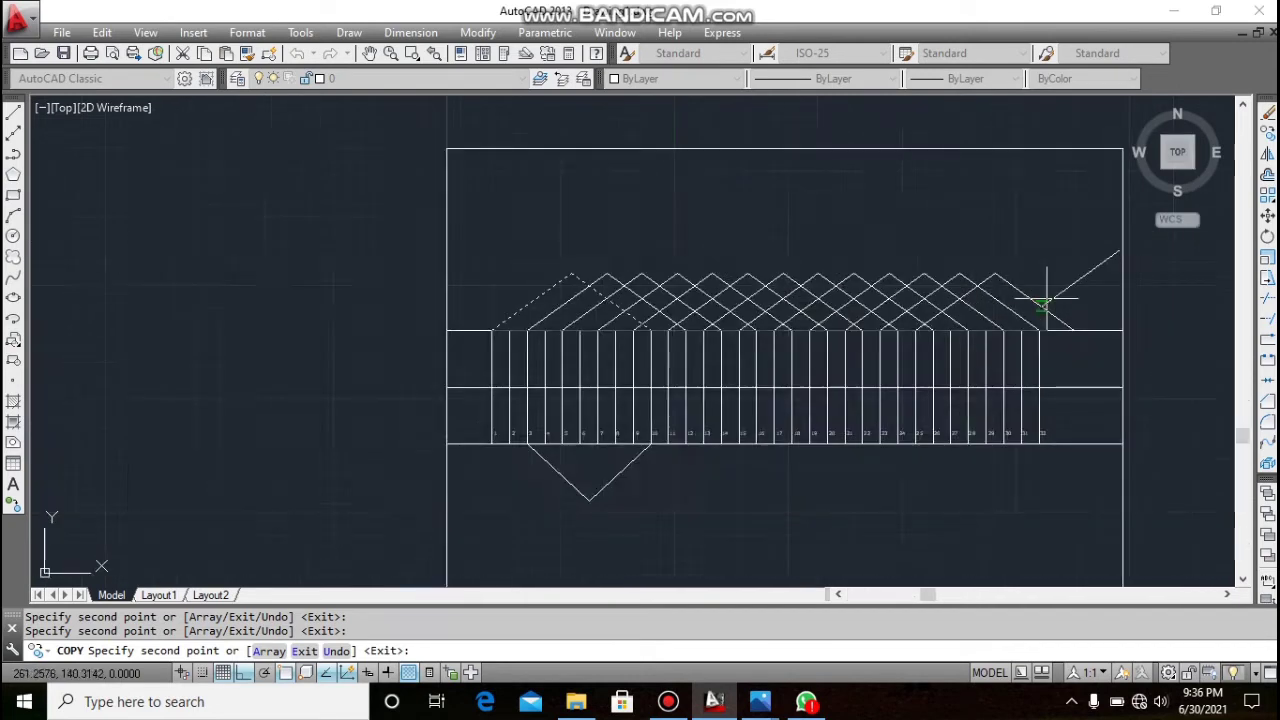
scroll(1040, 296, up, 2)
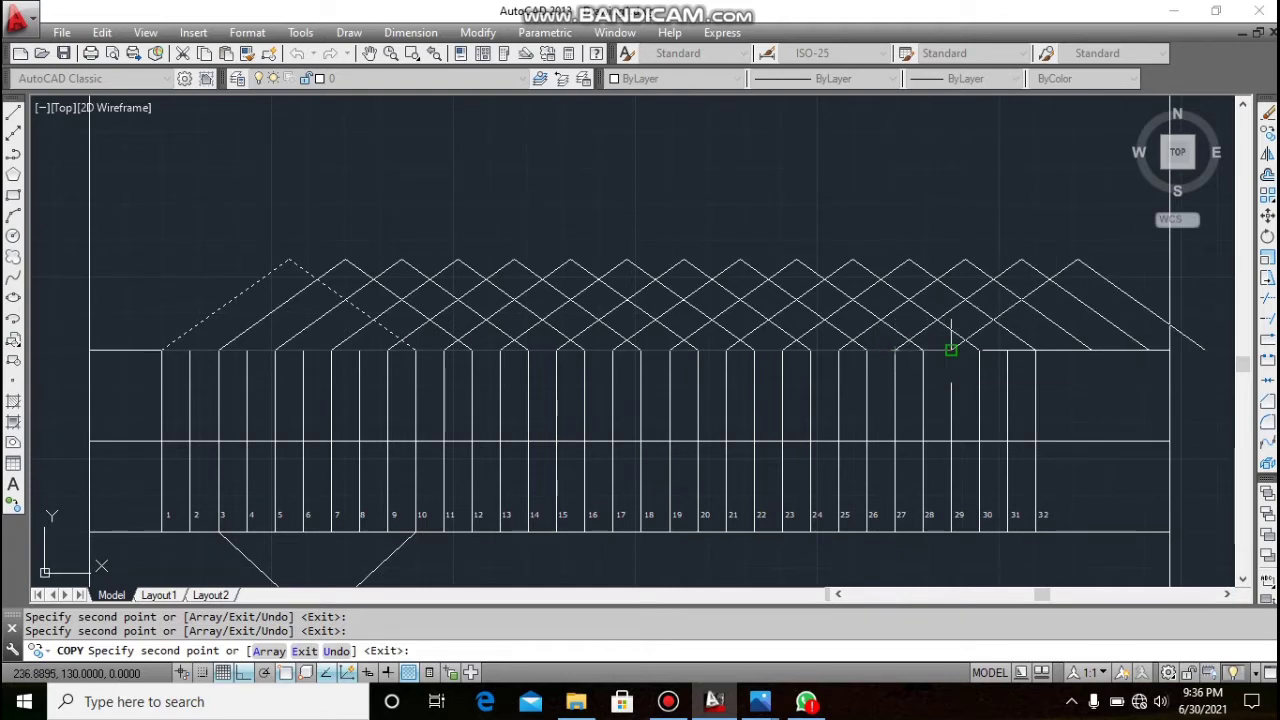
click(1008, 350)
right_click(1020, 347)
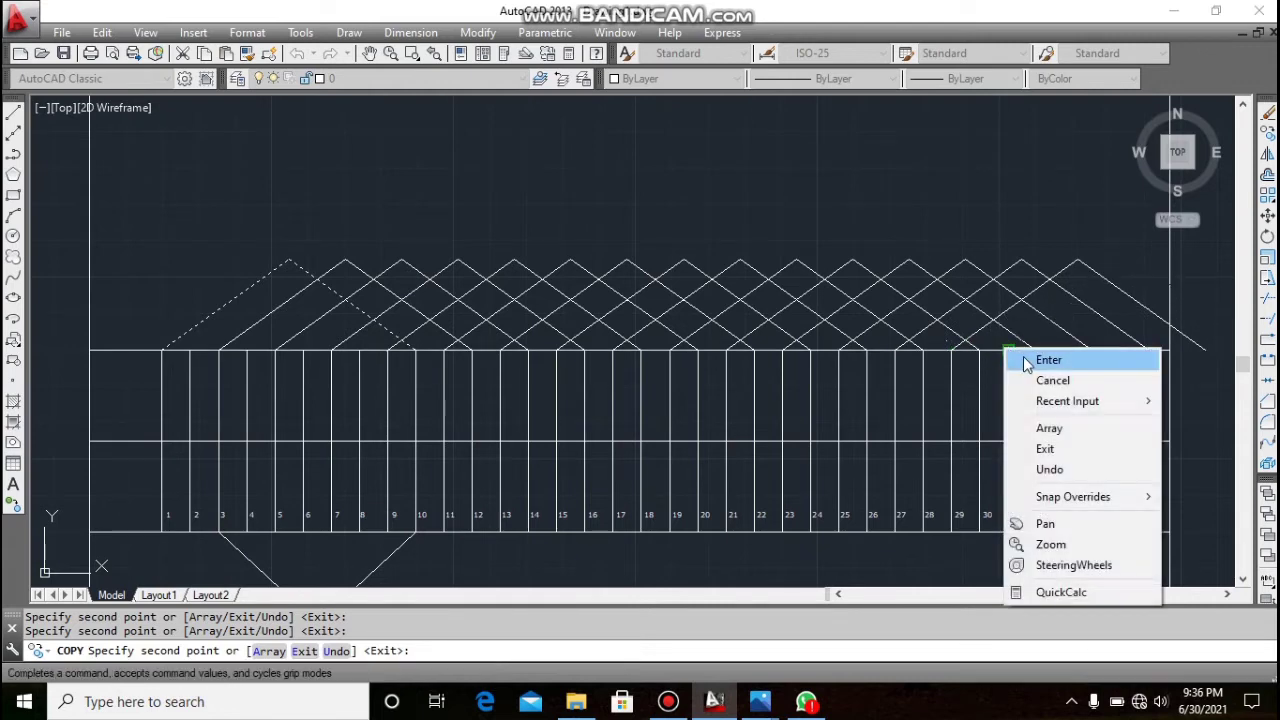
click(1046, 357)
- Copy the upper 1–10 end connection from the top of conductor 10 to the tops of conductors 8, 6, 4 and 2
right_click(813, 155)
click(840, 168)
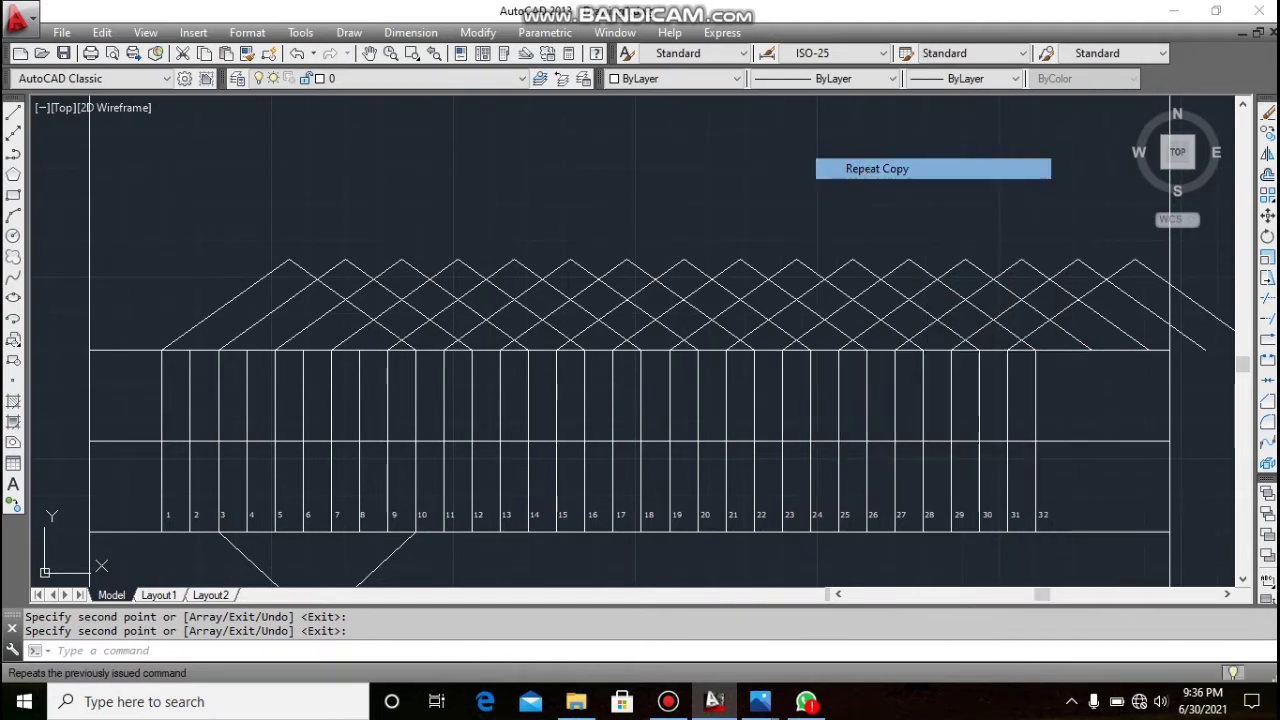
click(334, 292)
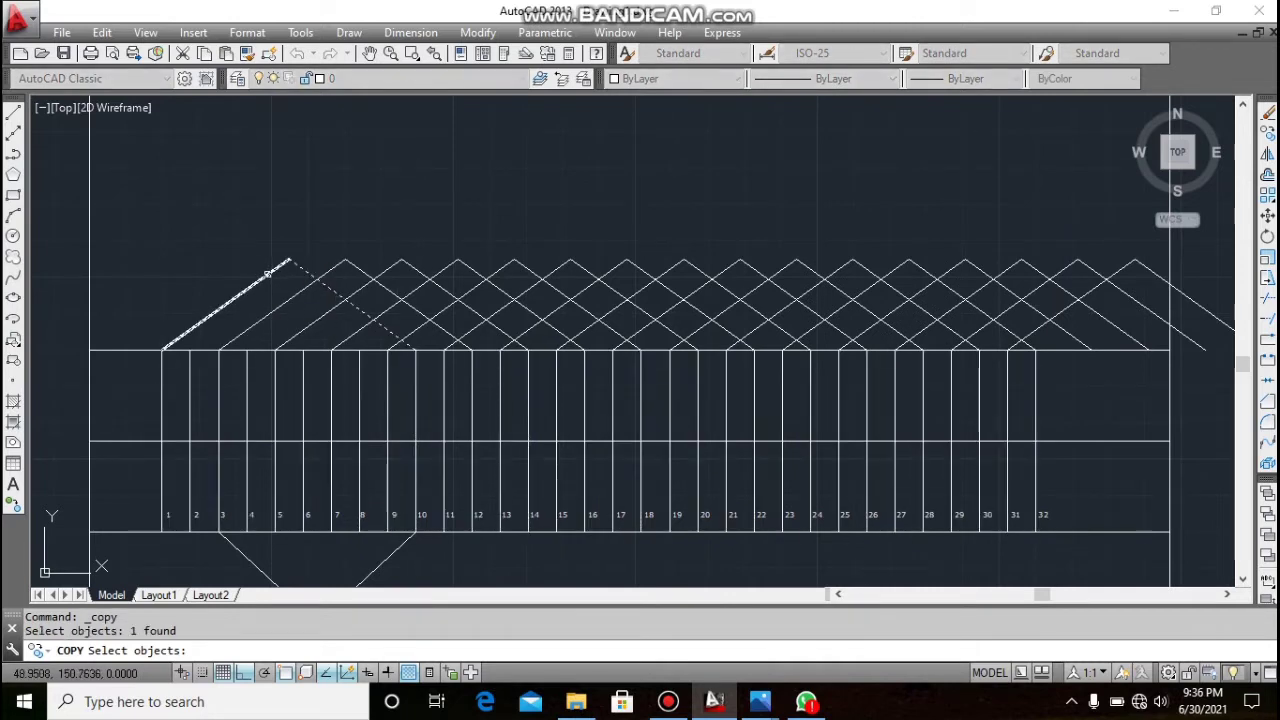
click(266, 273)
key(Return)
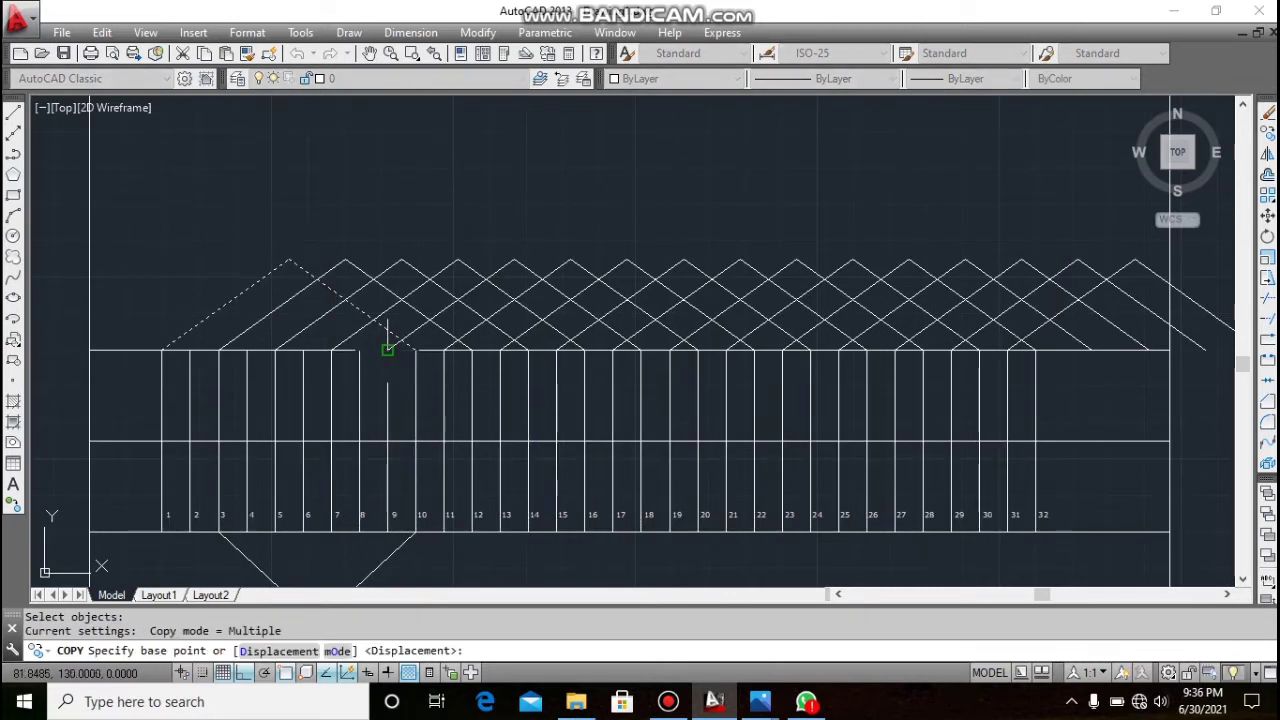
click(415, 349)
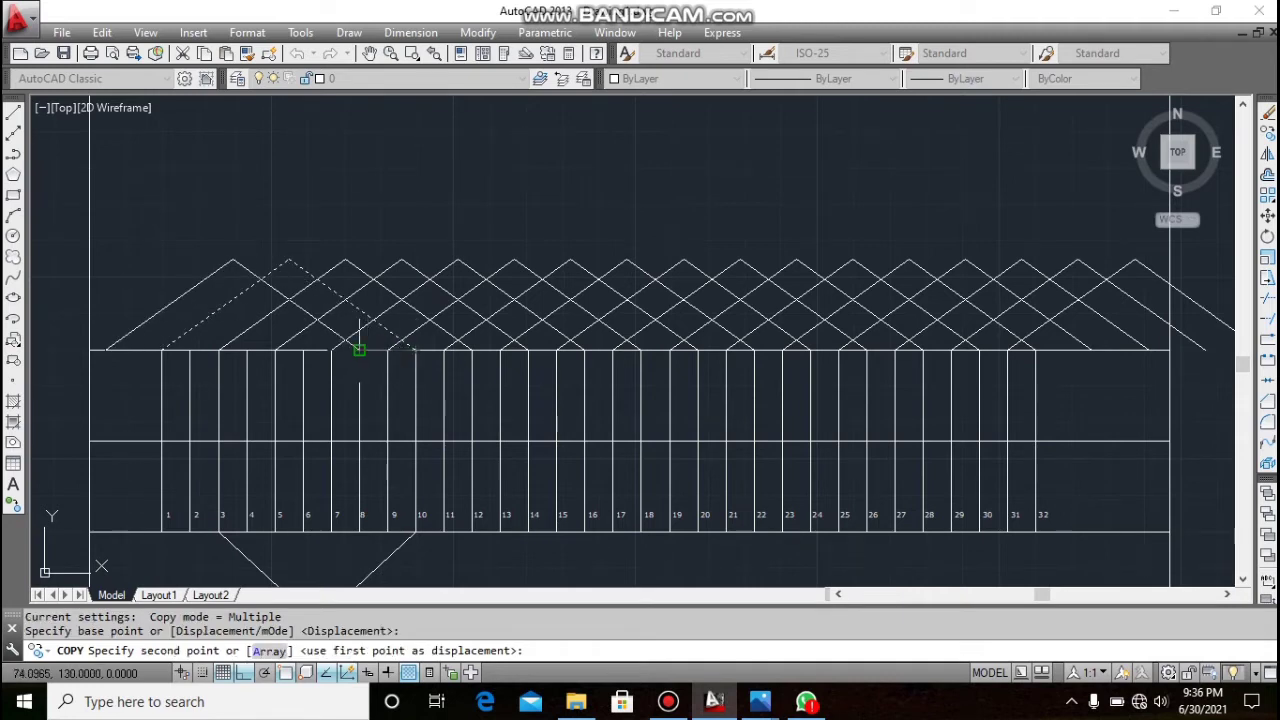
click(359, 349)
click(302, 349)
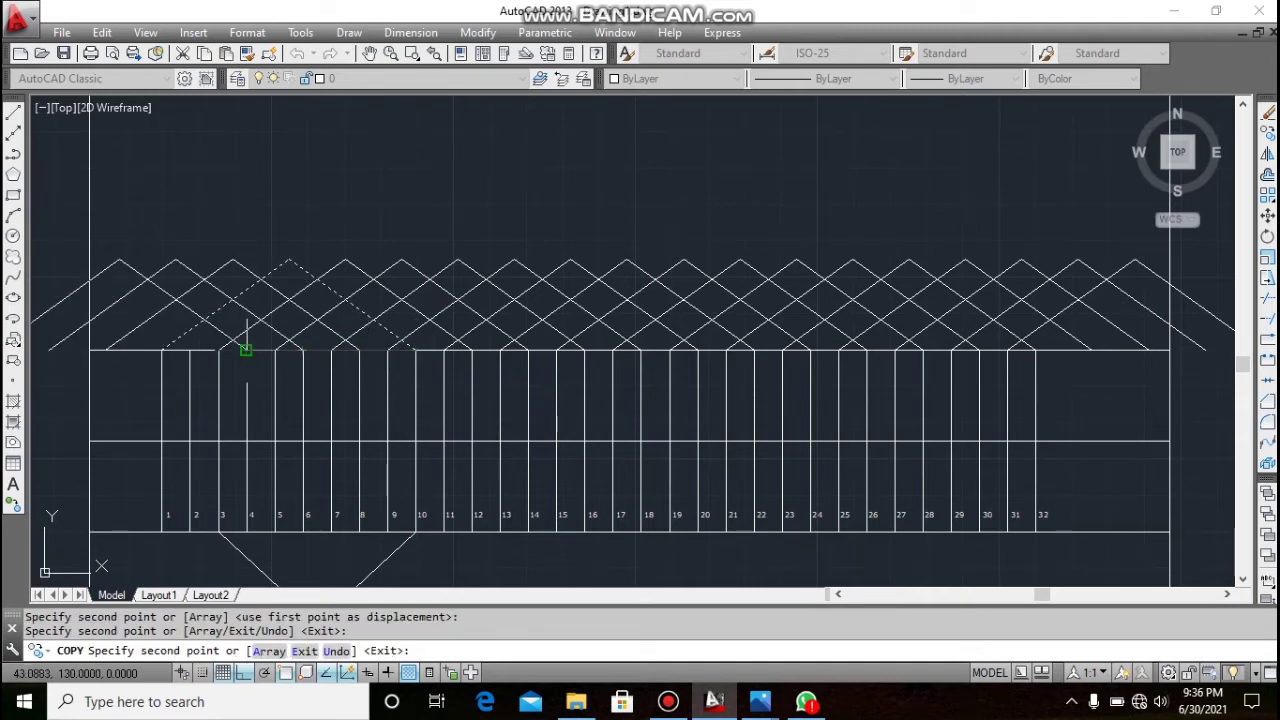
click(246, 349)
right_click(190, 349)
click(228, 360)
scroll(306, 151, down, 3)
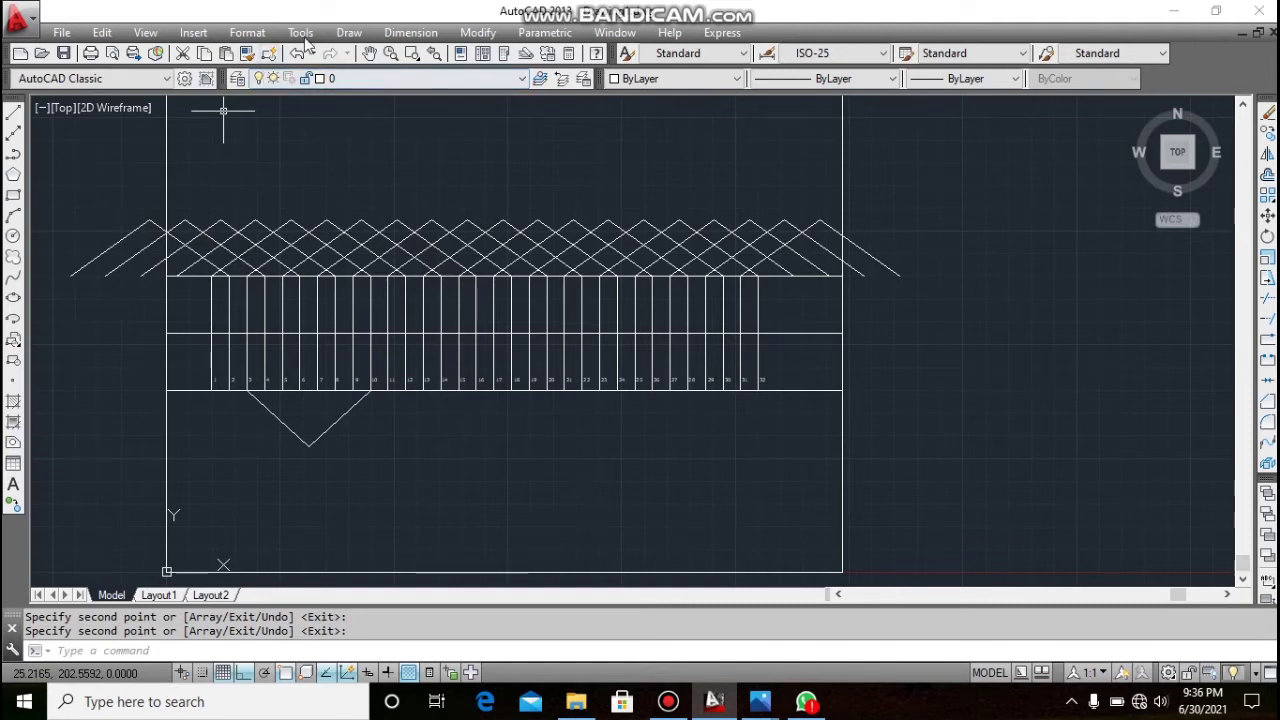
- Copy the V-shaped lower end connection from the bottom of conductor 3 to the bottom of every odd-numbered conductor from 5 to 31
click(482, 33)
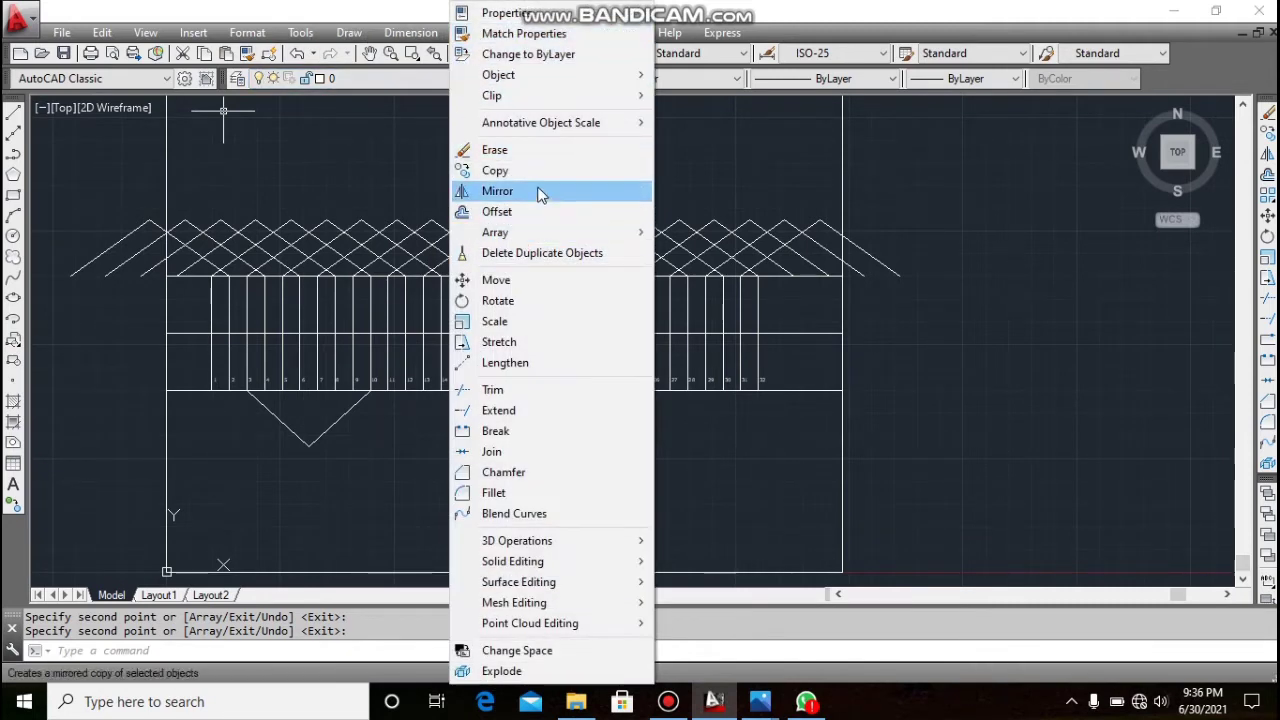
click(480, 171)
click(278, 418)
click(340, 420)
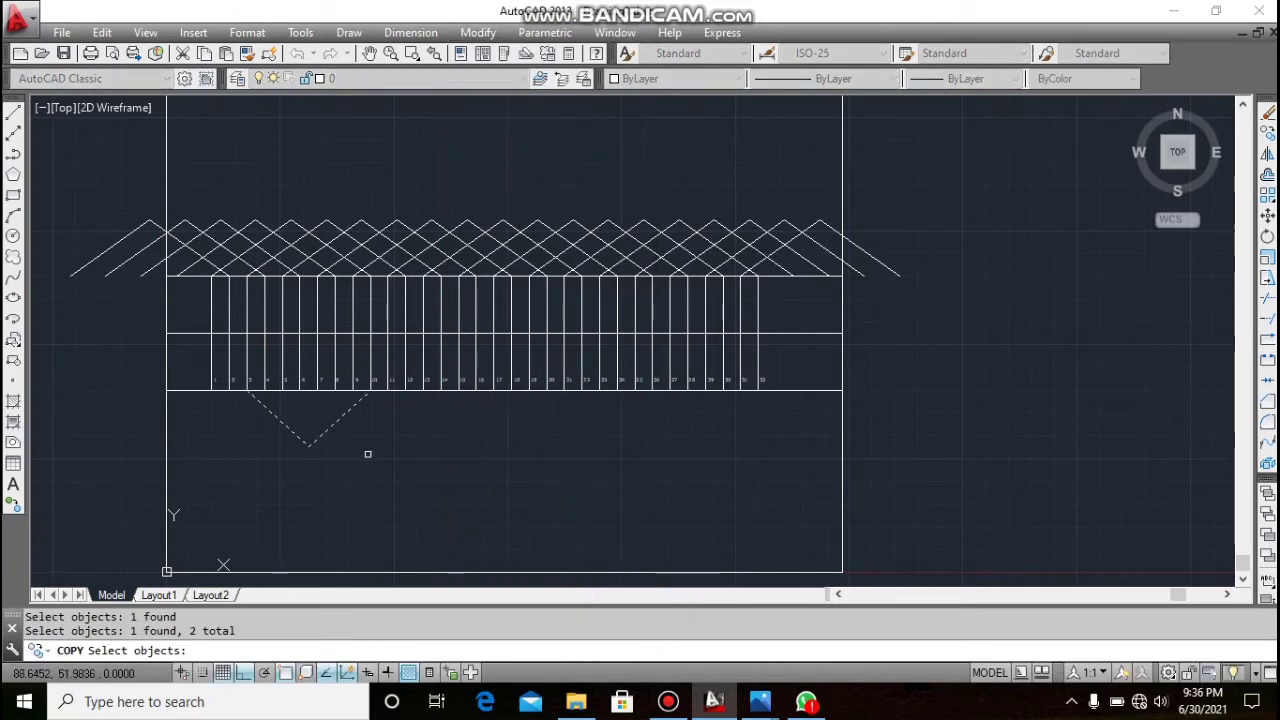
key(Return)
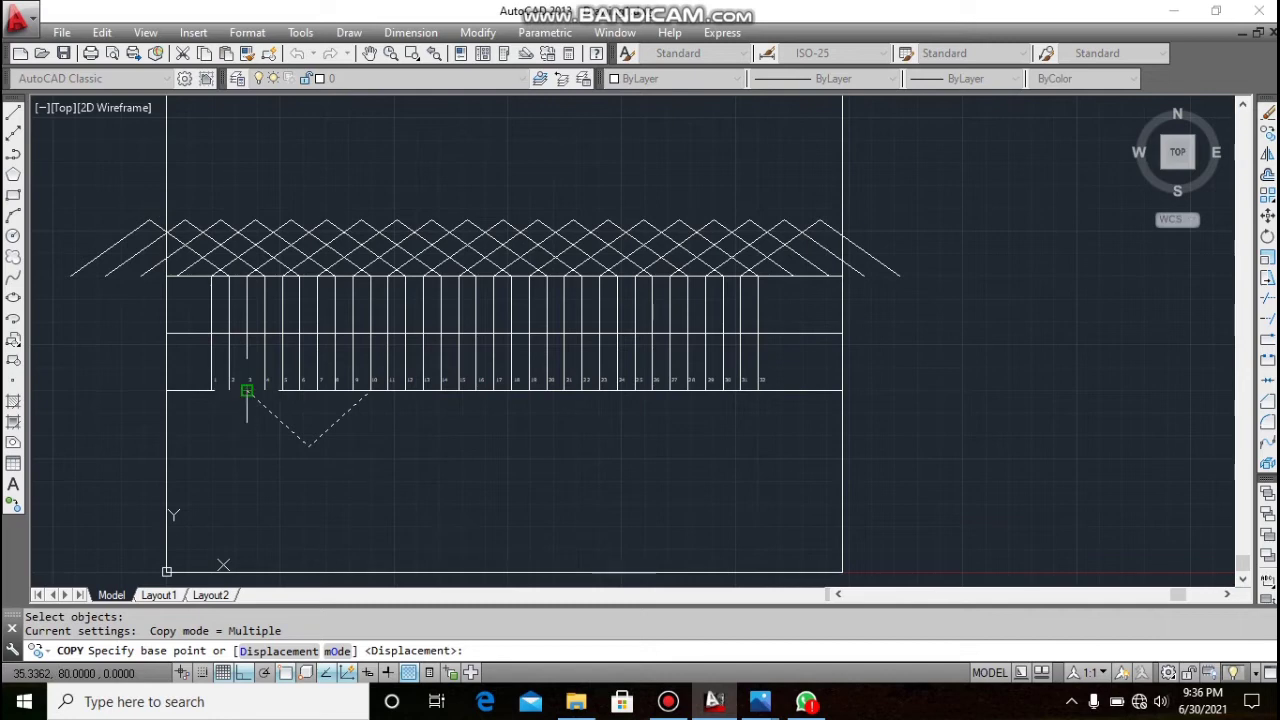
click(247, 390)
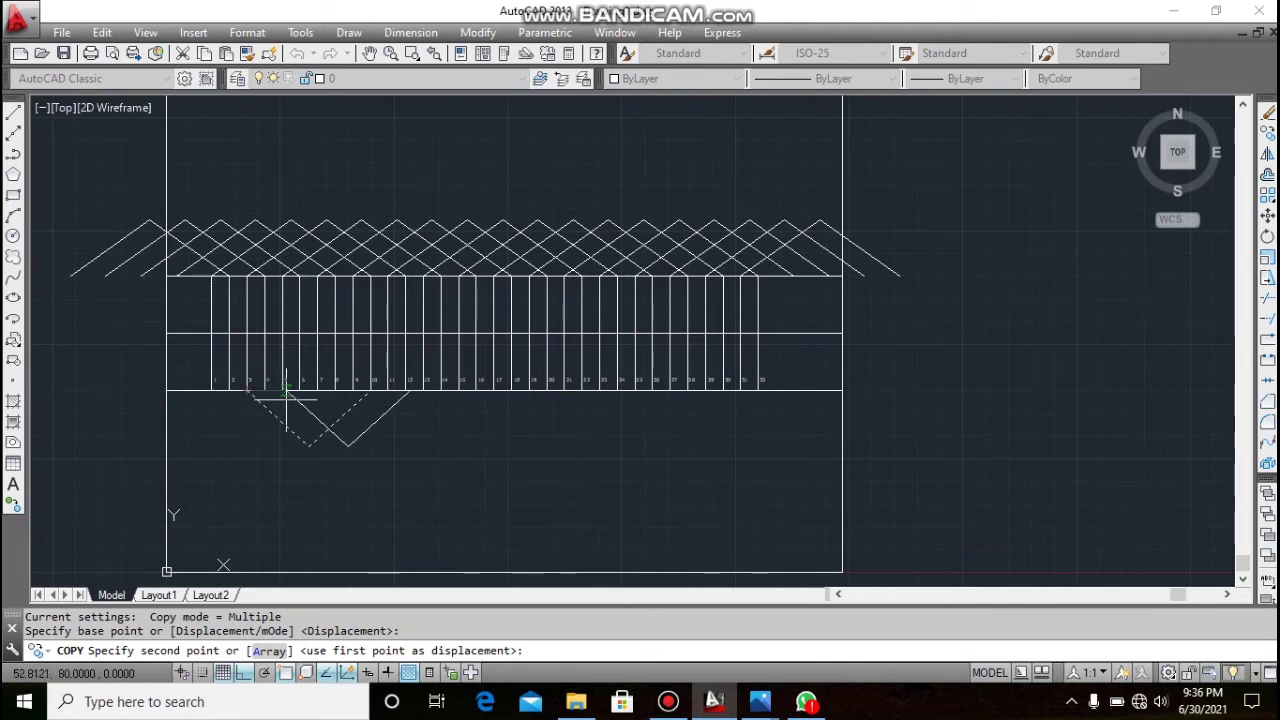
scroll(282, 390, up, 3)
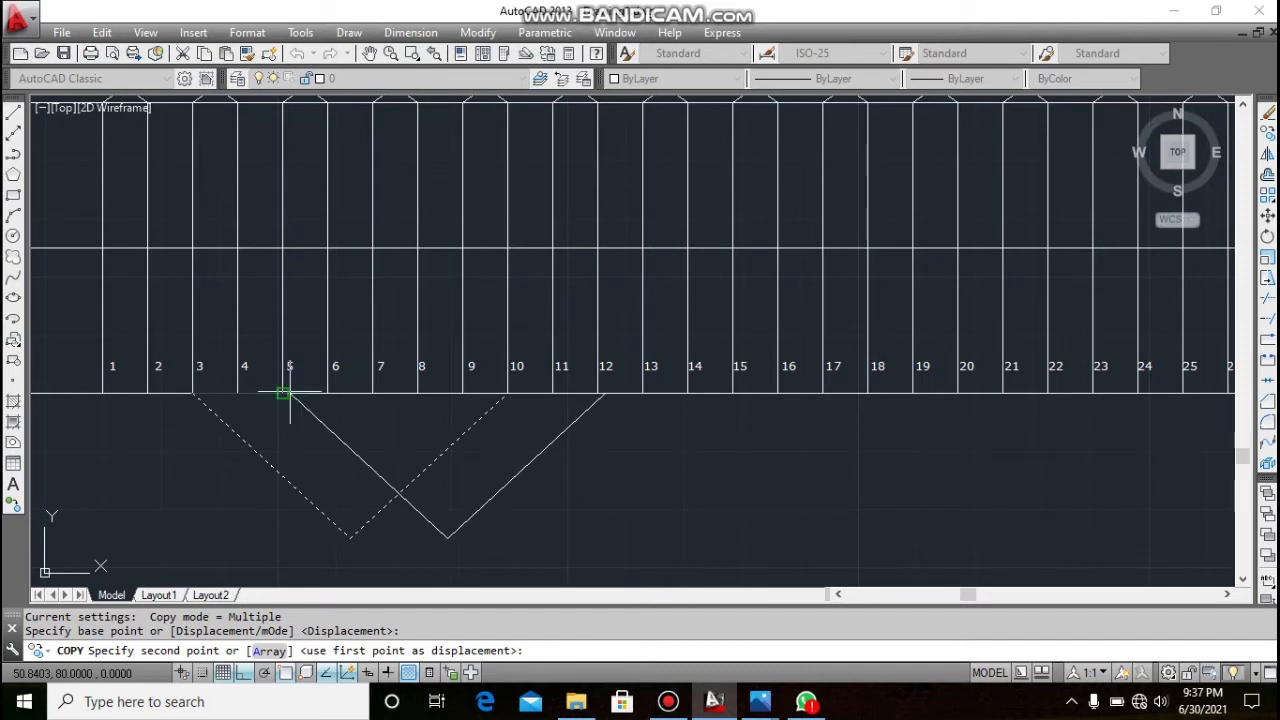
click(283, 395)
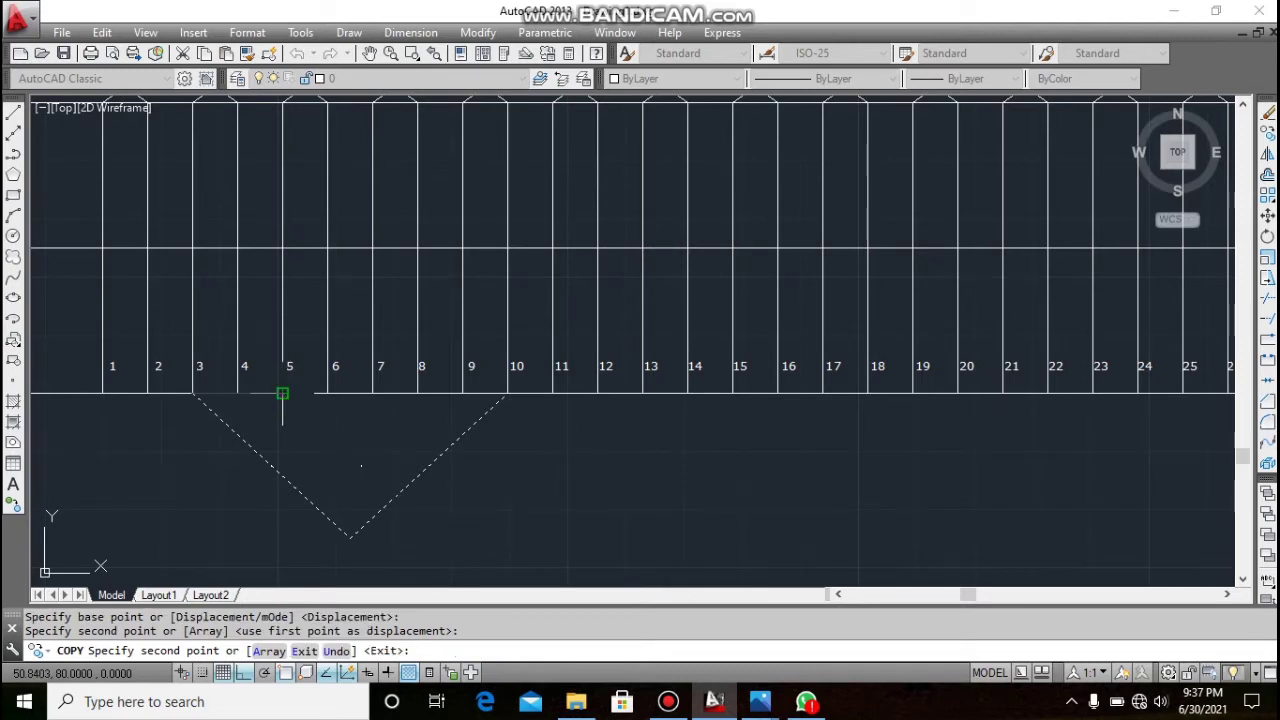
click(372, 394)
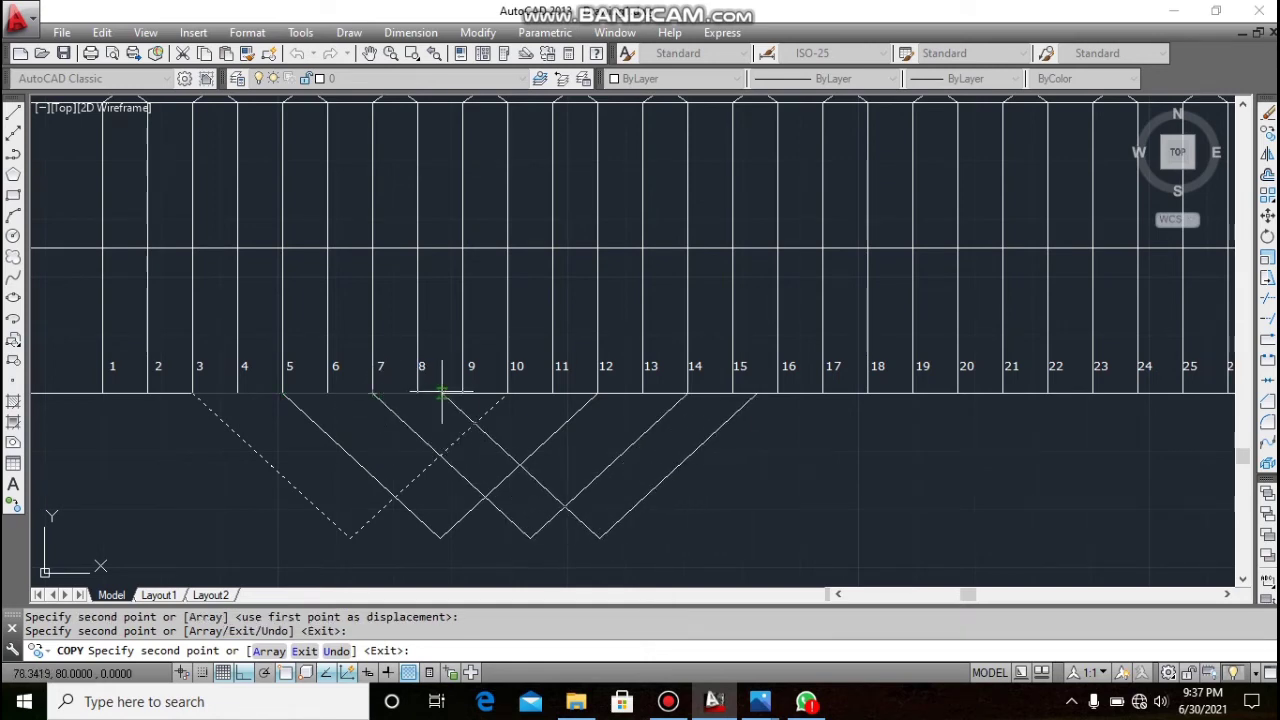
click(462, 394)
click(551, 393)
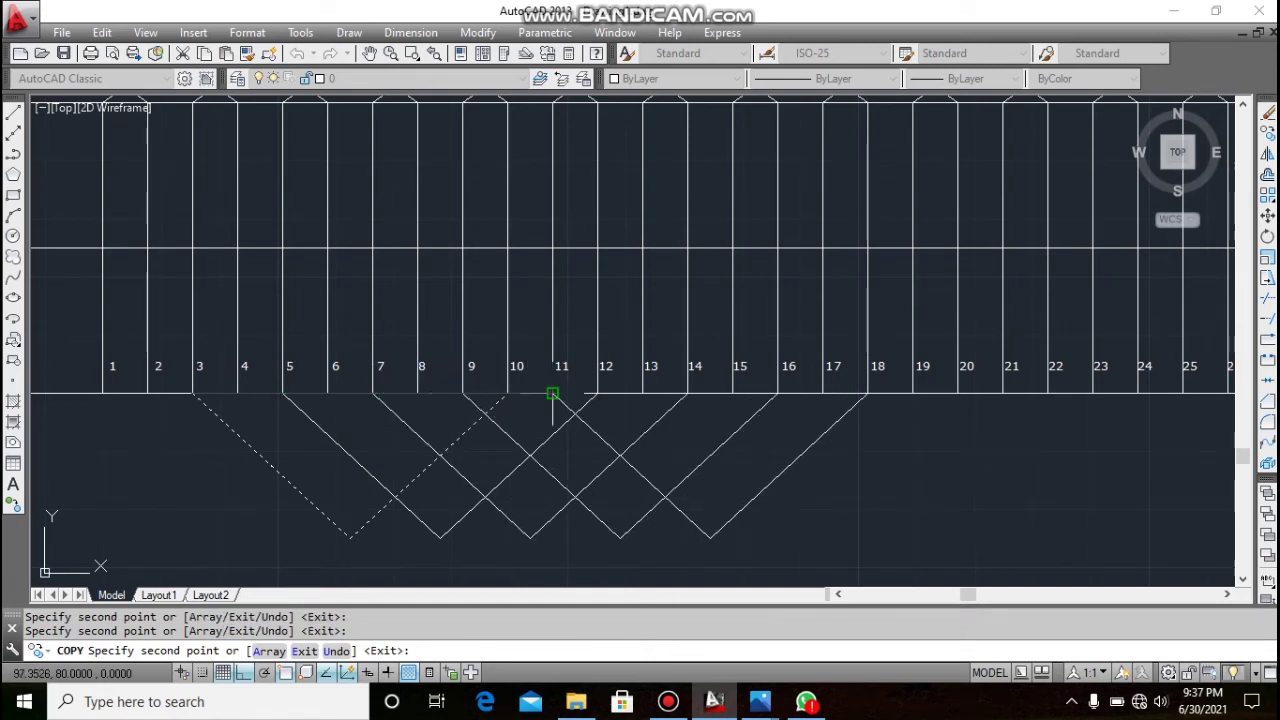
click(642, 394)
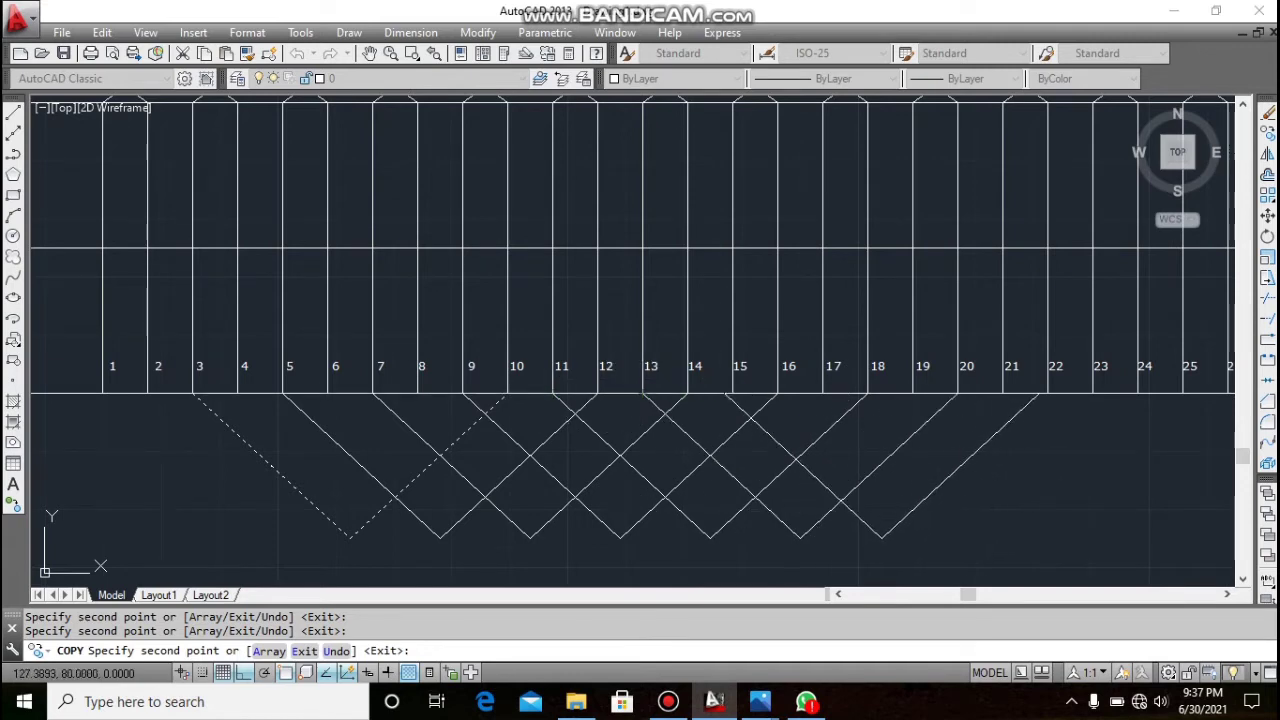
click(732, 394)
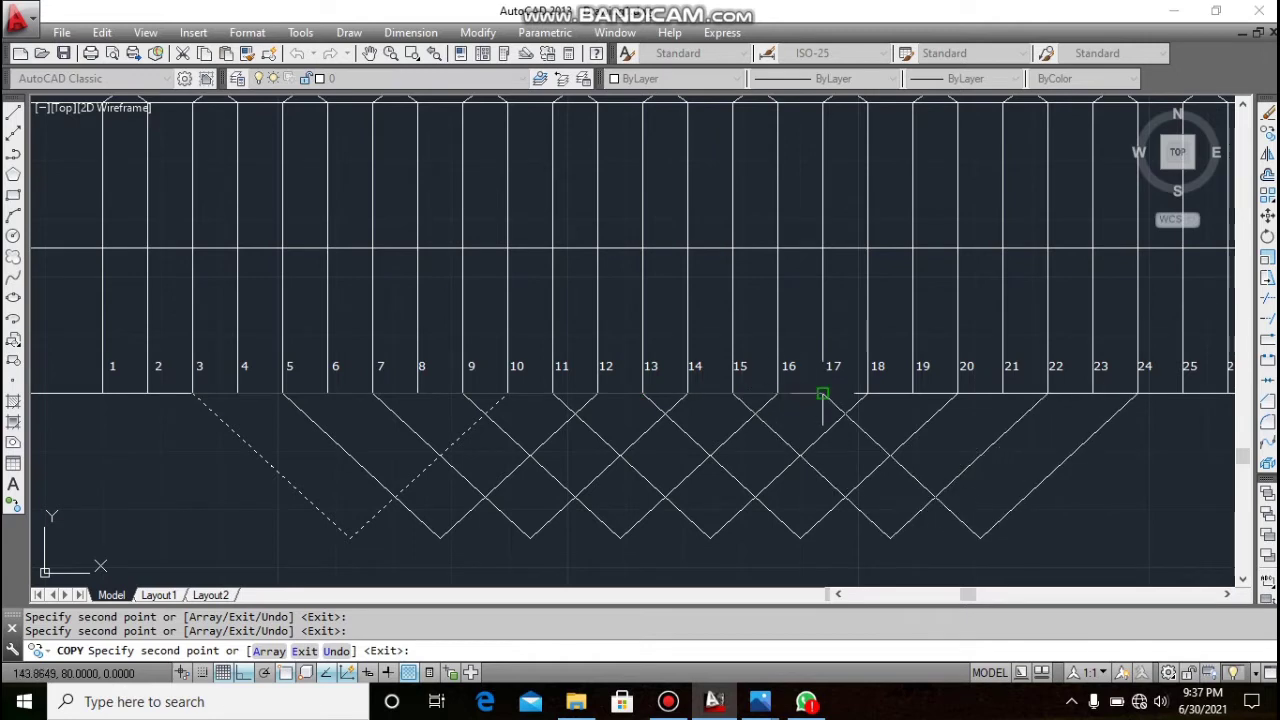
click(822, 394)
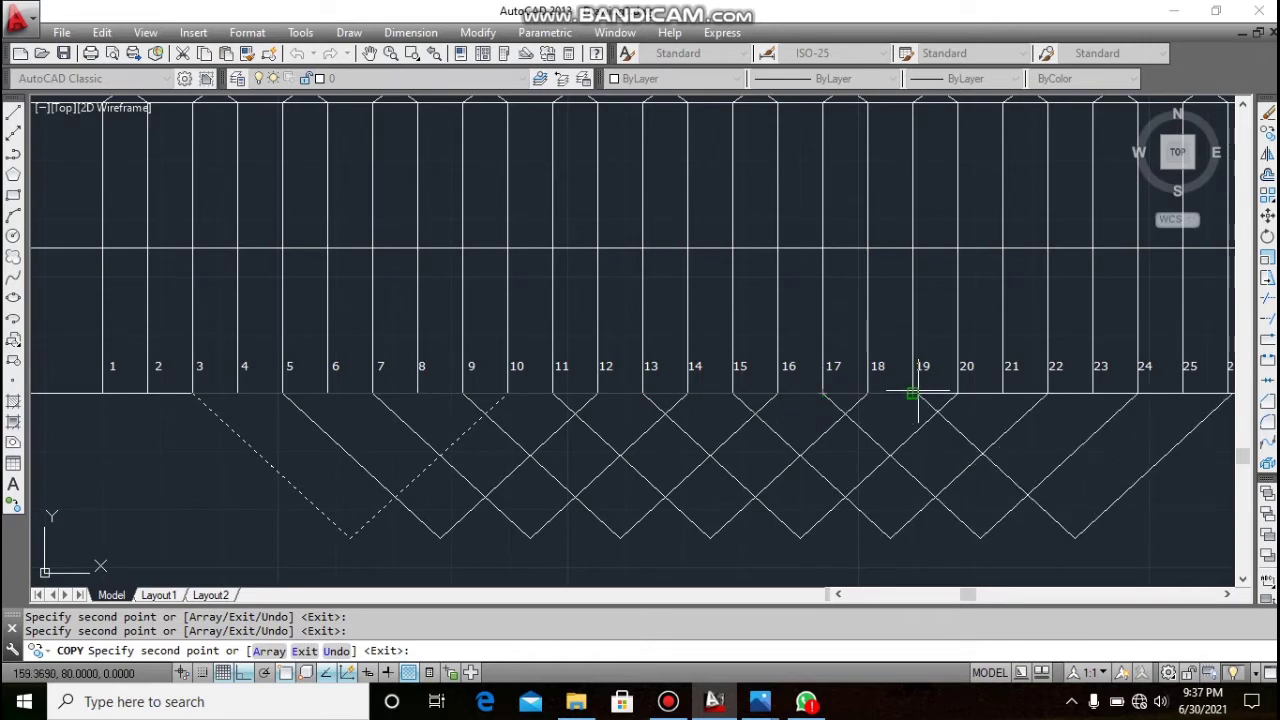
click(912, 394)
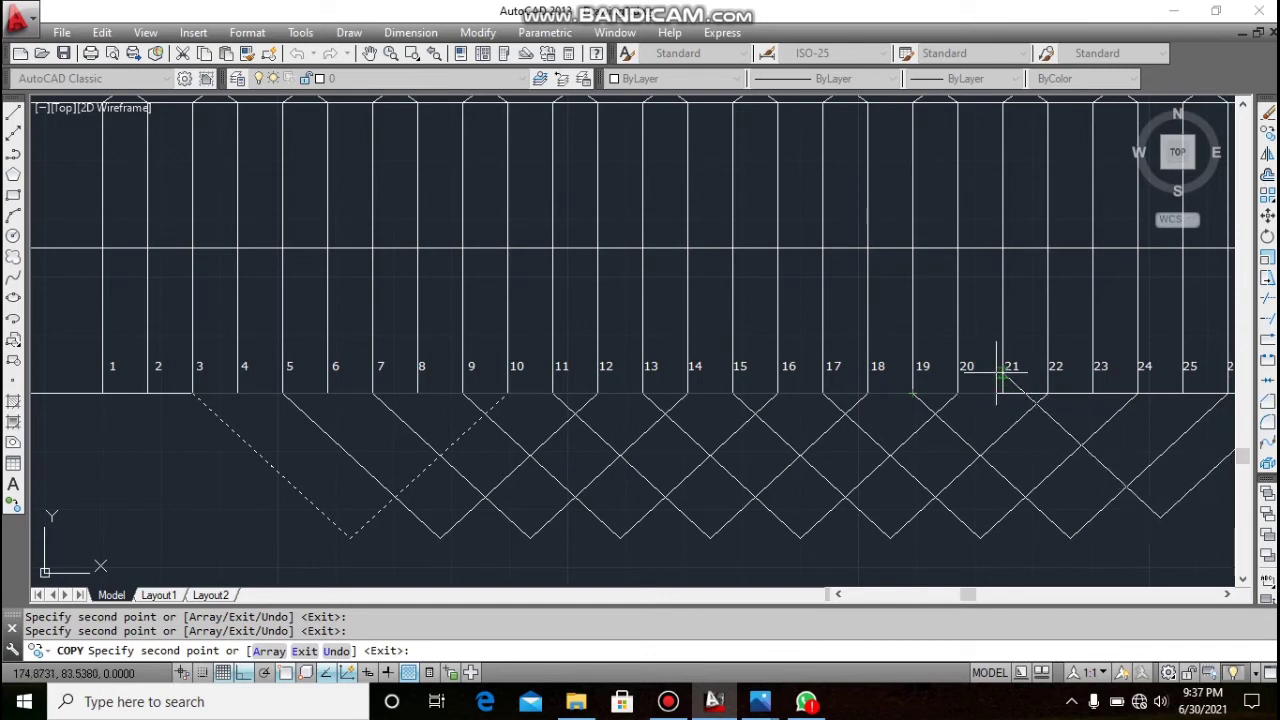
click(1002, 394)
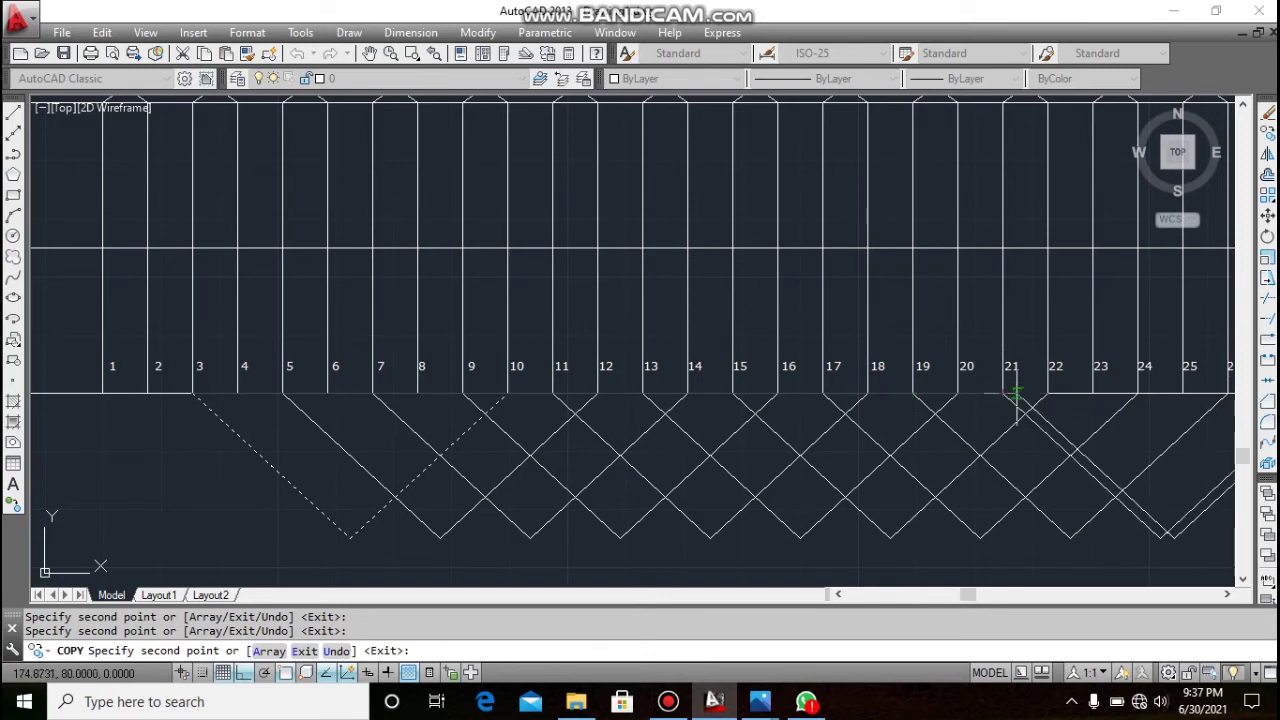
click(1093, 394)
click(1183, 394)
scroll(1100, 394, down, 3)
scroll(1150, 410, up, 4)
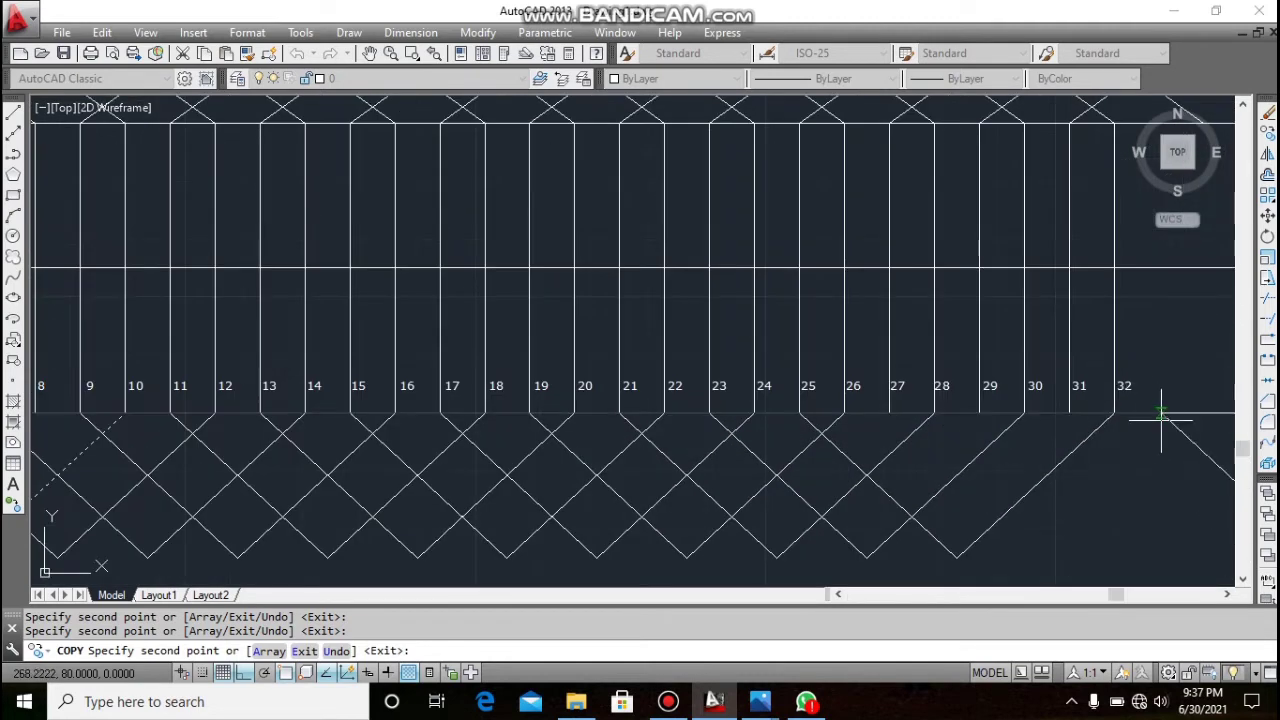
click(889, 413)
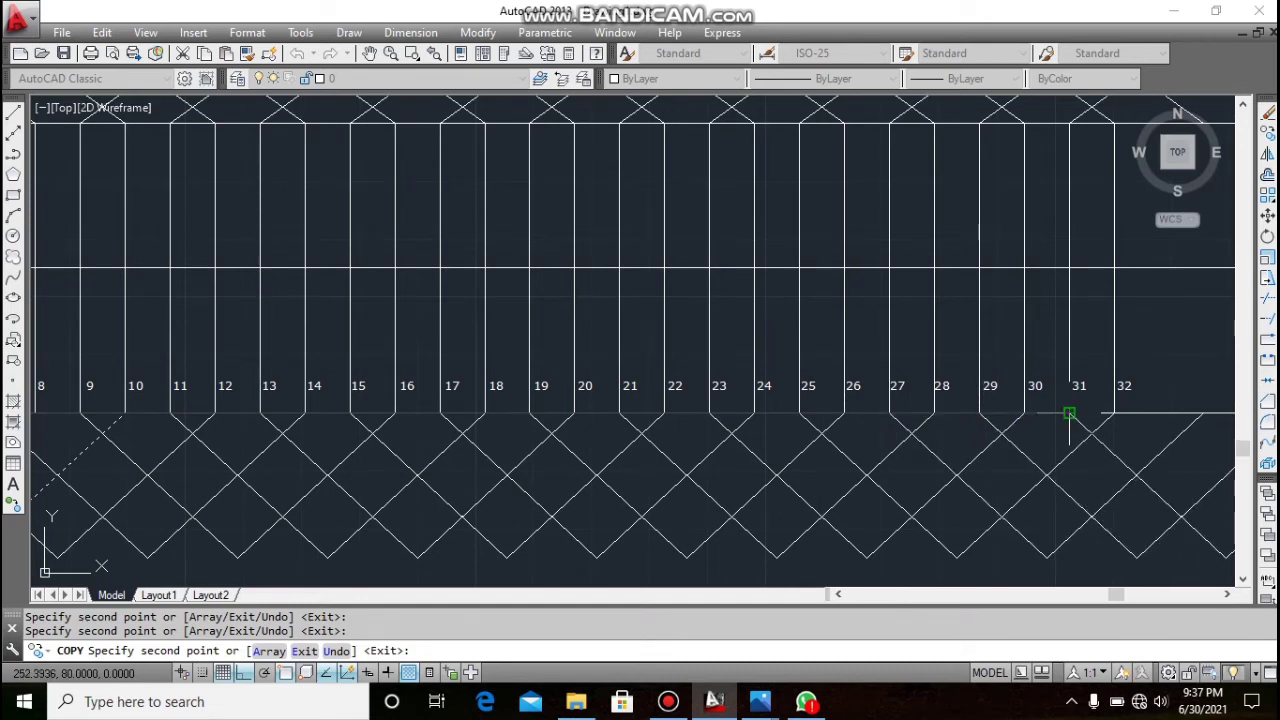
scroll(958, 380, down, 2)
right_click(1010, 287)
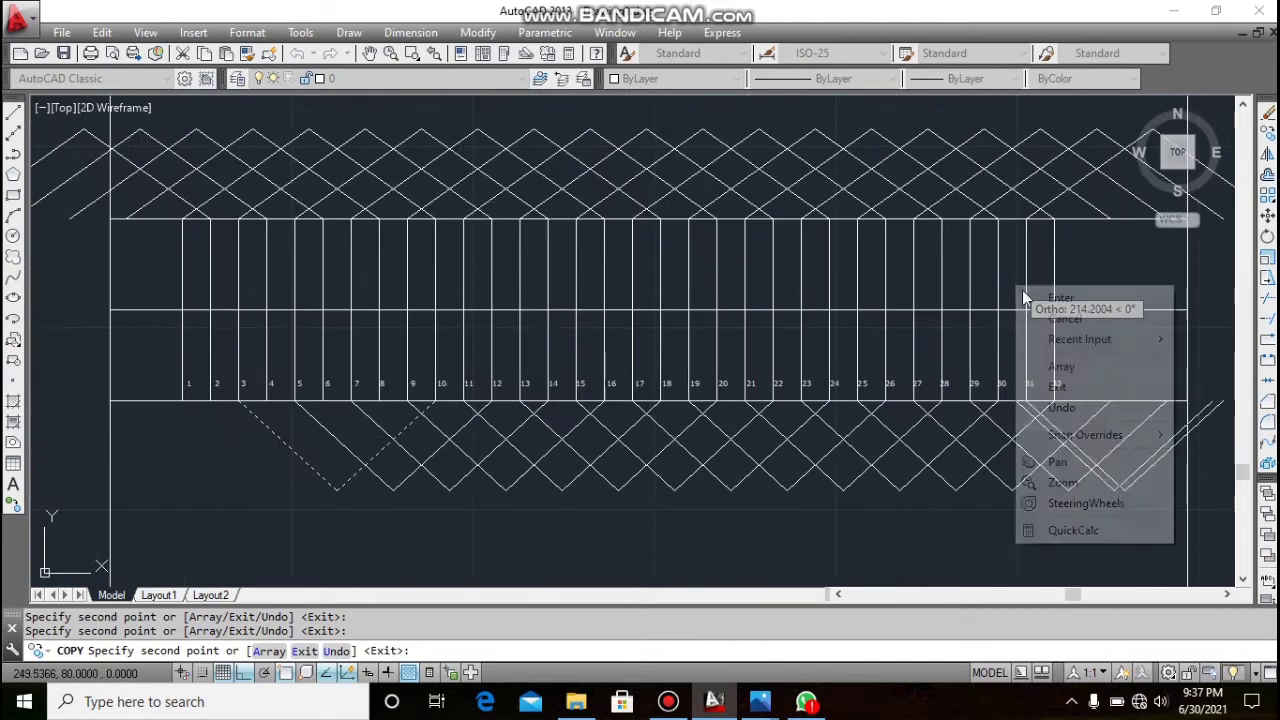
click(1040, 296)
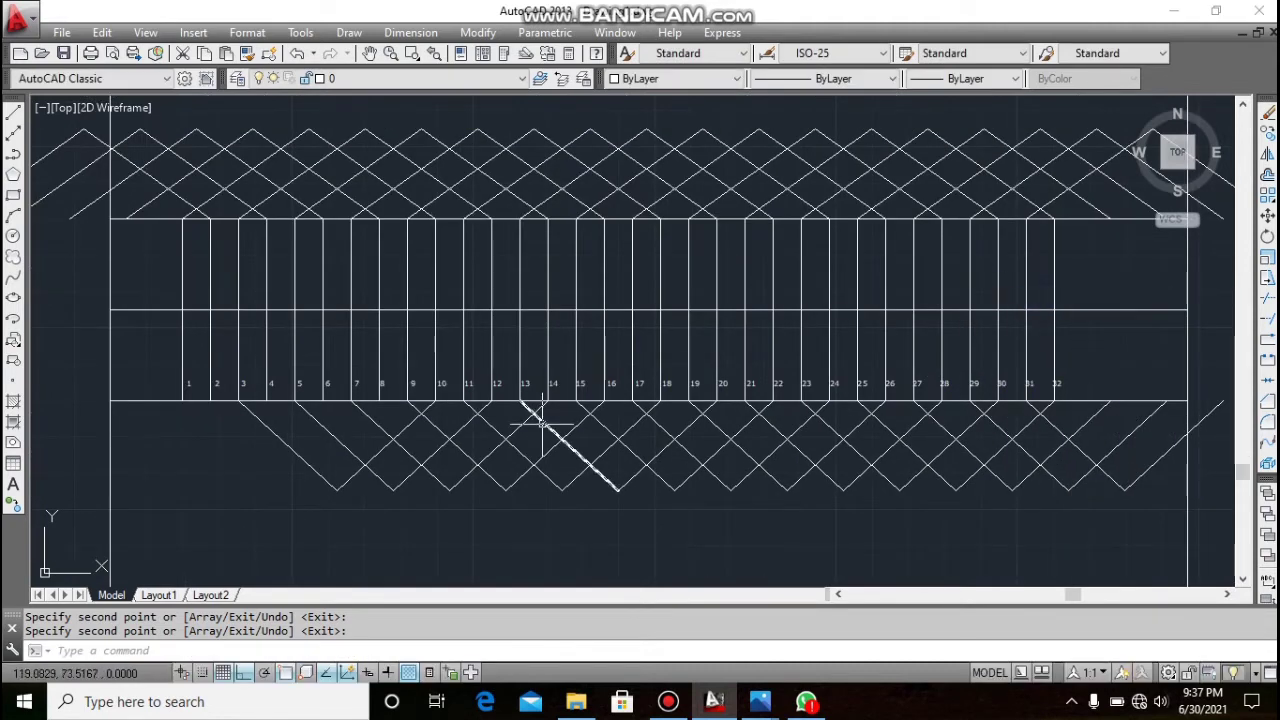
- Copy the lower 3–10 end connection from the bottom of conductor 10 to the bottoms of conductors 8, 6, 4 and 2
right_click(180, 449)
click(263, 113)
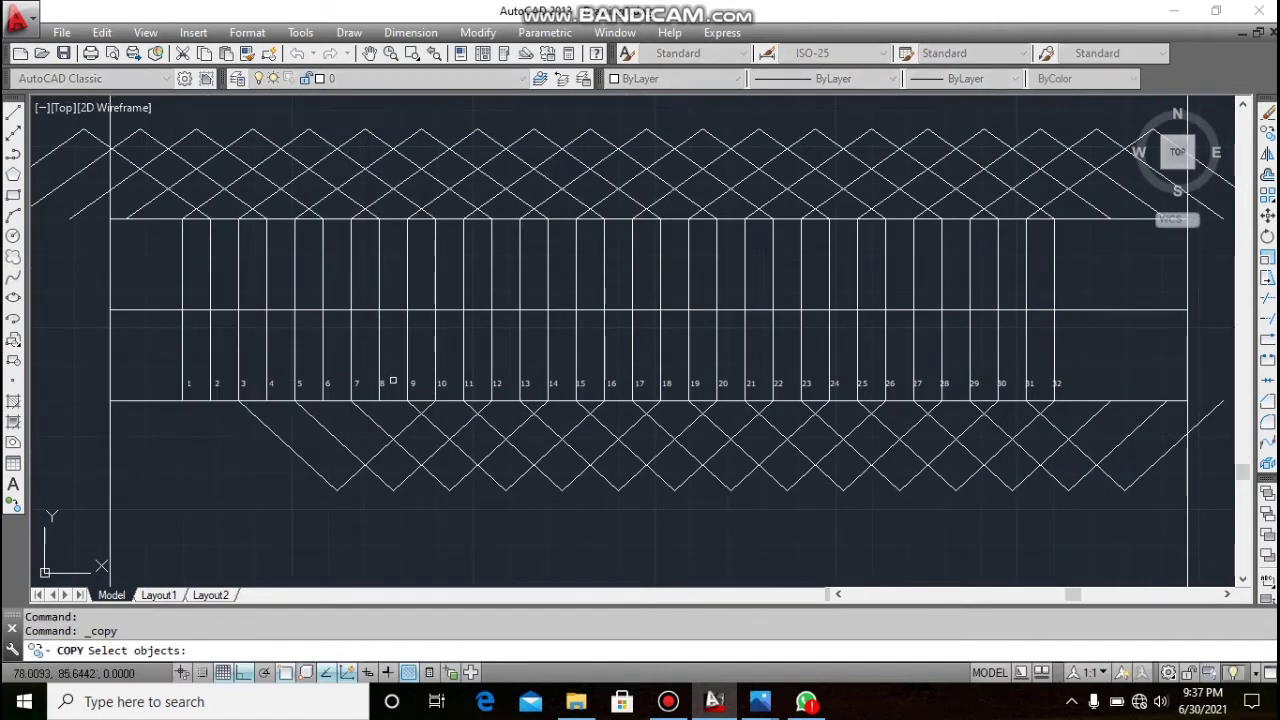
click(409, 425)
click(295, 452)
key(Return)
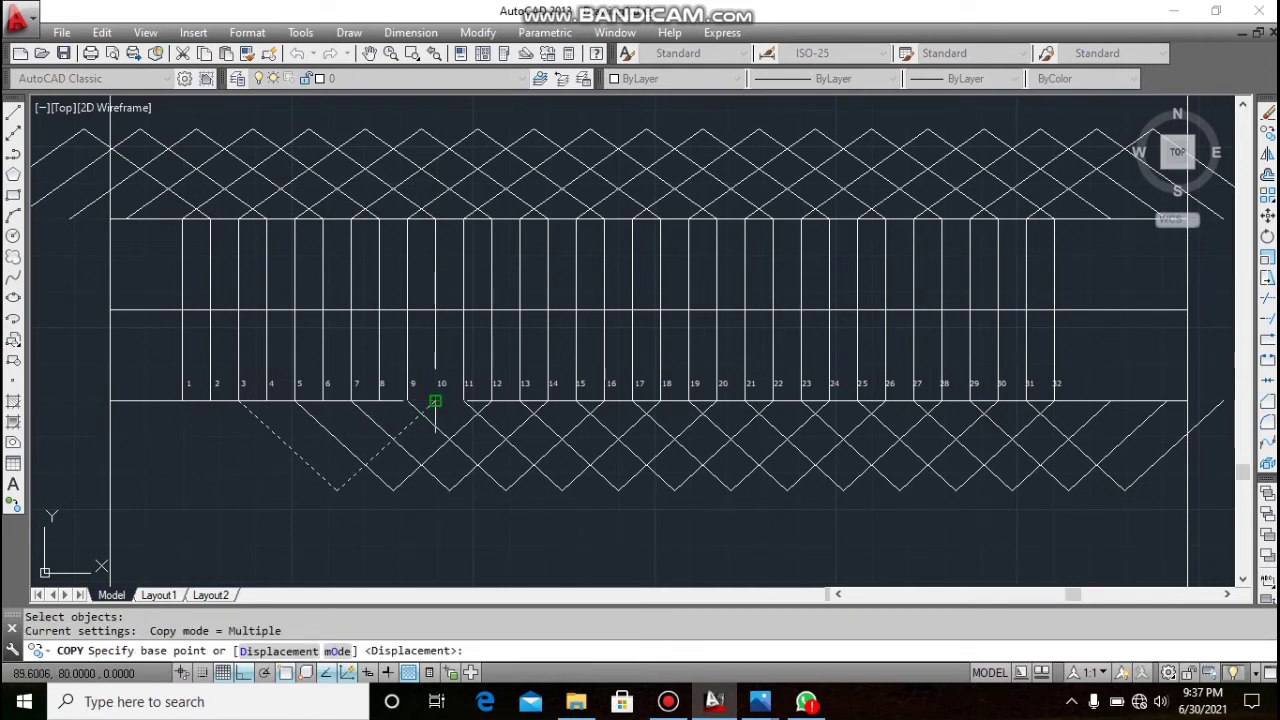
click(435, 401)
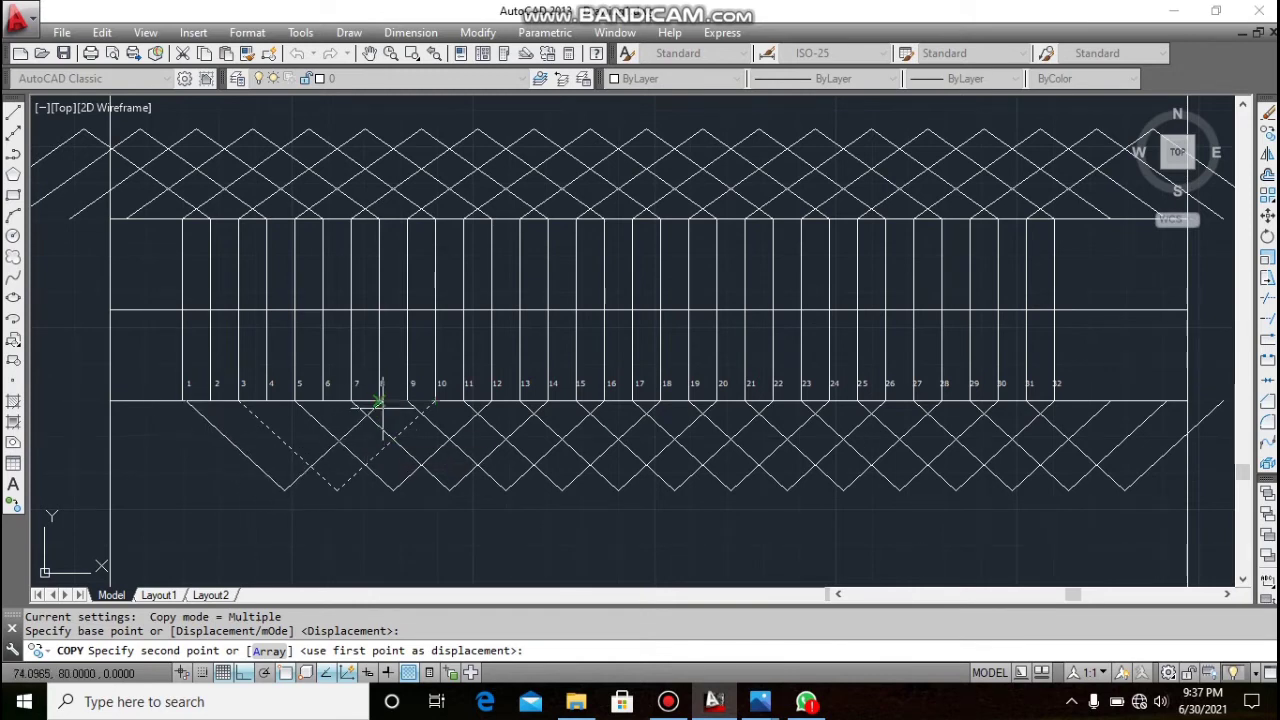
scroll(372, 412, up, 2)
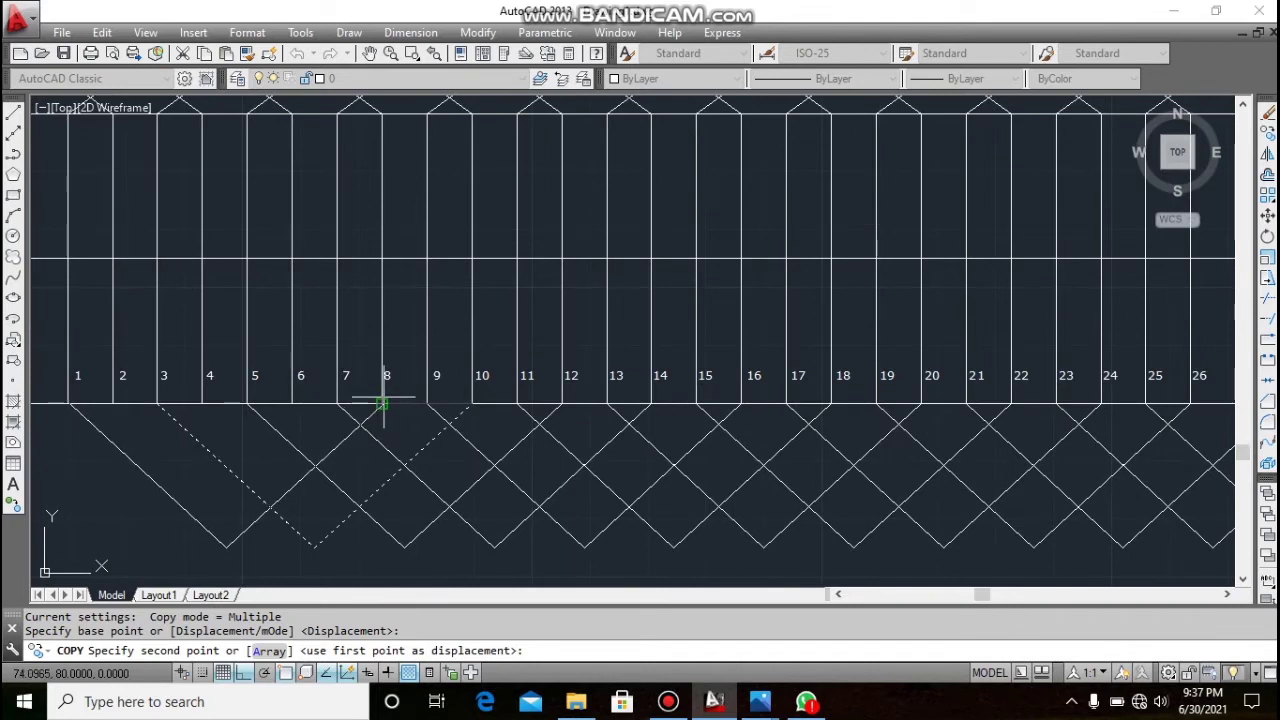
click(381, 403)
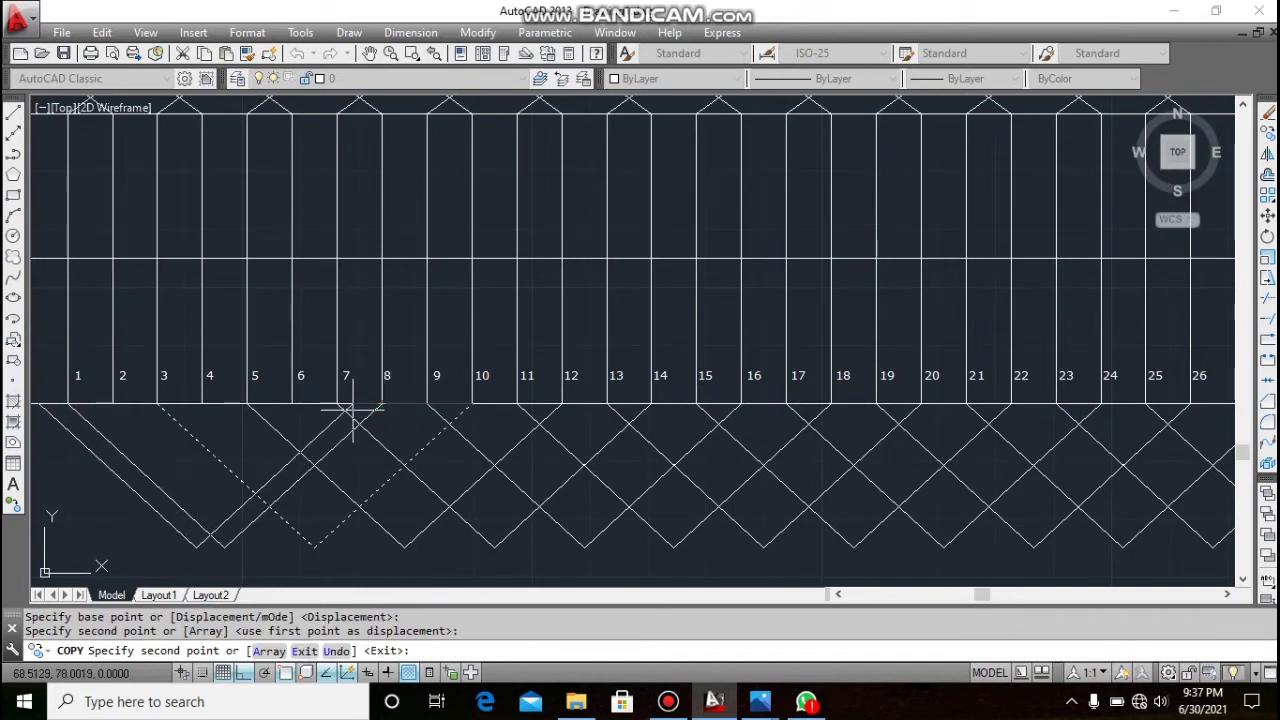
click(262, 403)
click(201, 402)
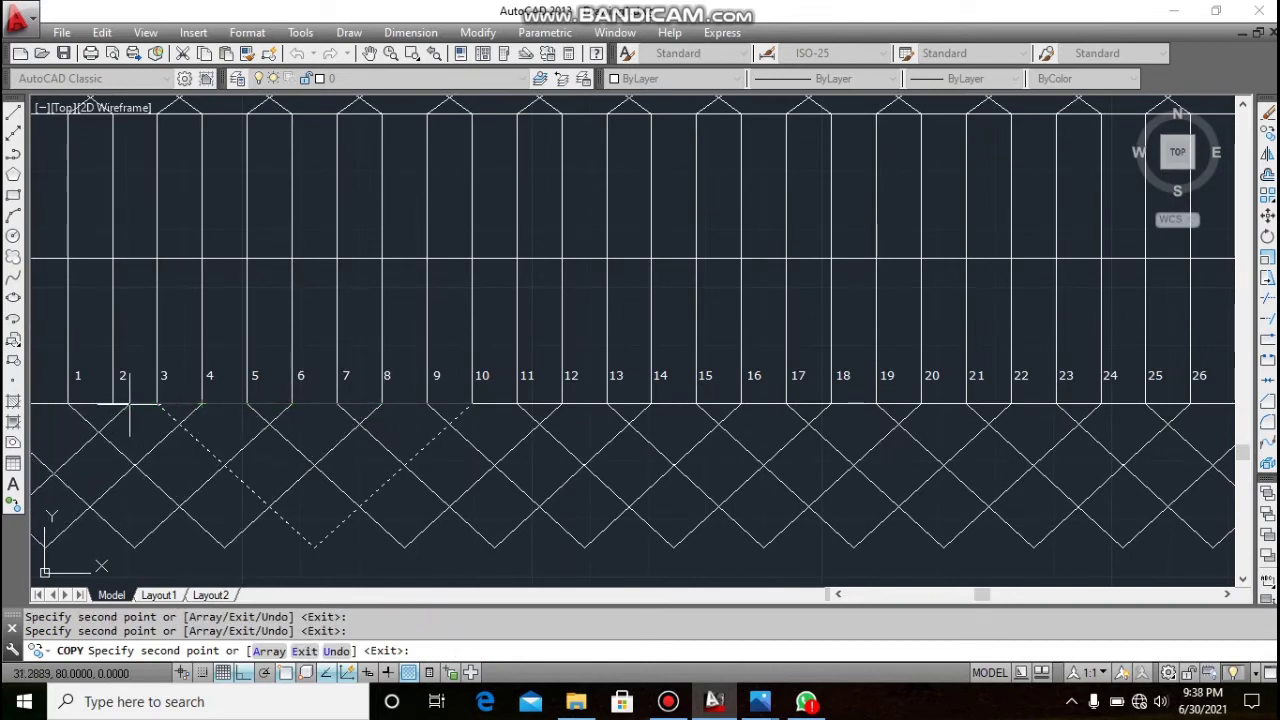
right_click(112, 403)
click(150, 420)
scroll(338, 392, down, 3)
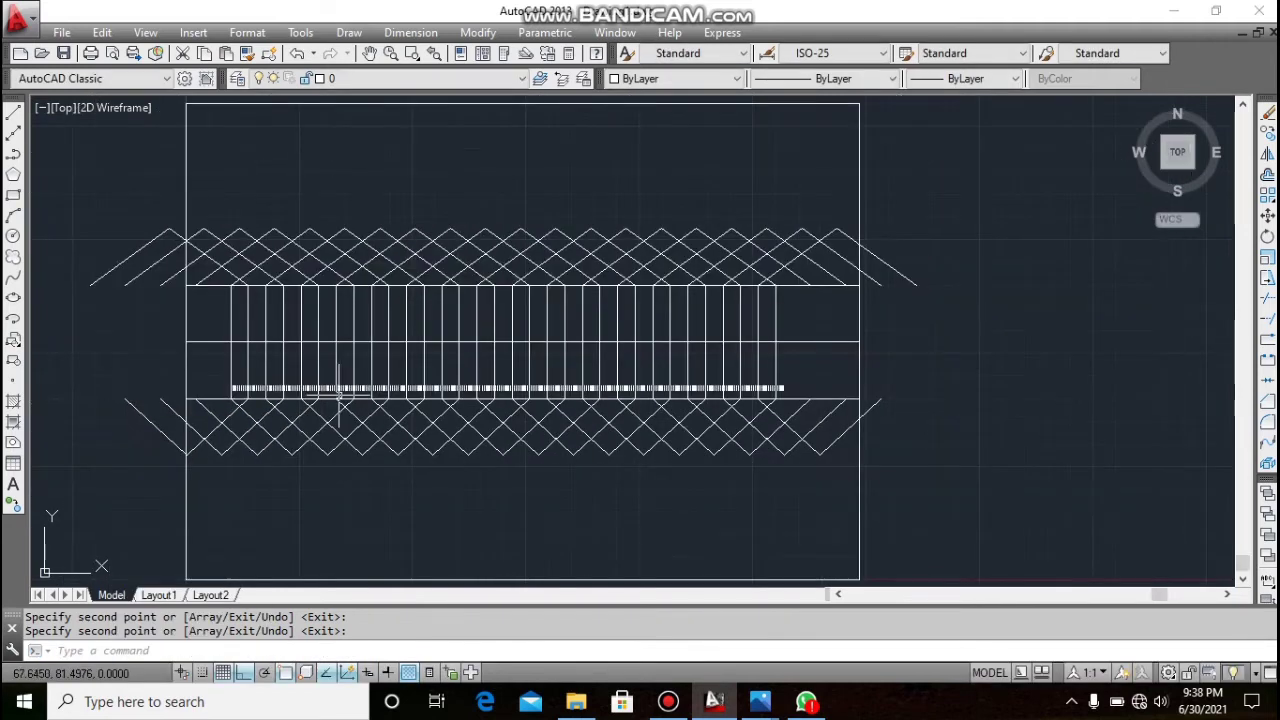
click(464, 388)
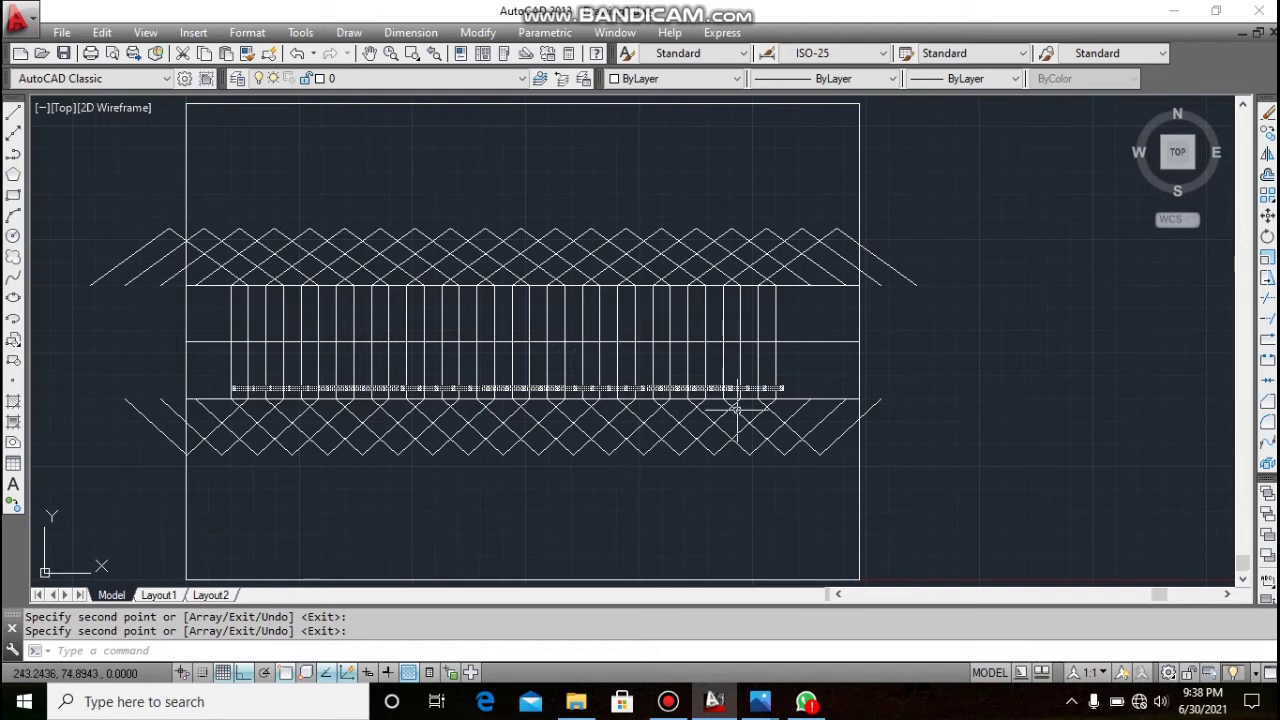
click(633, 360)
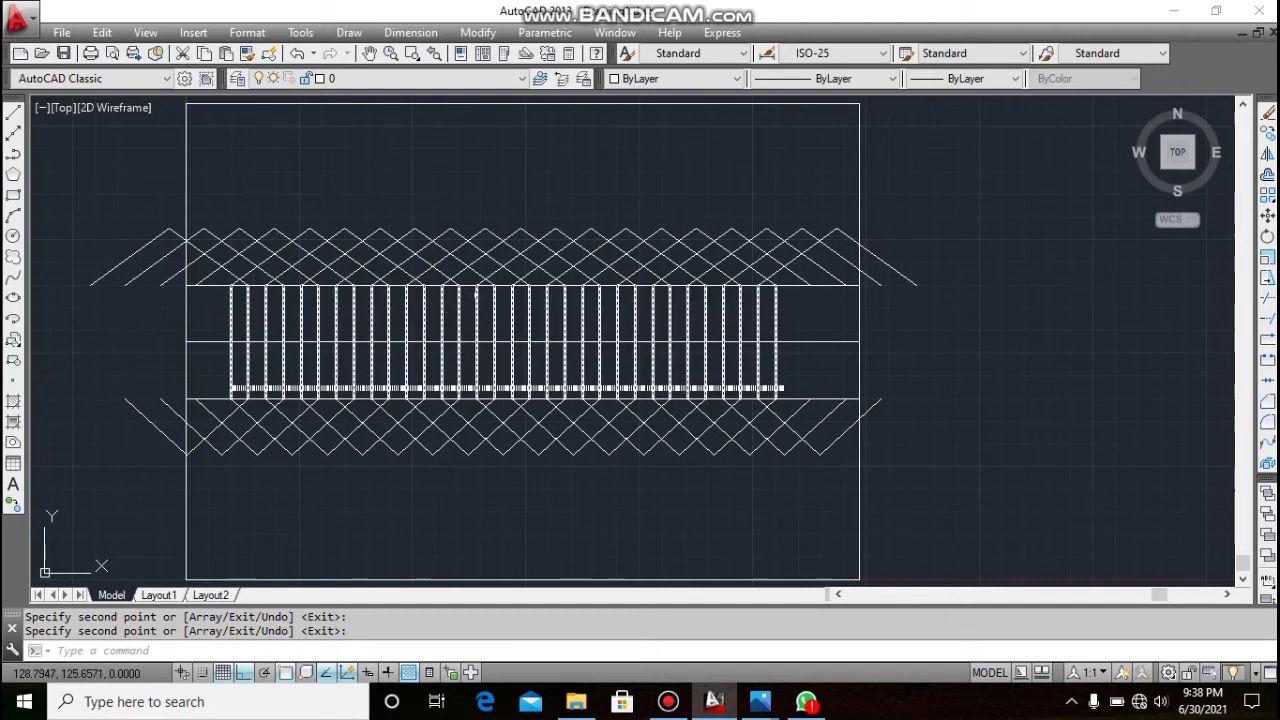
mouse_move(600, 10)
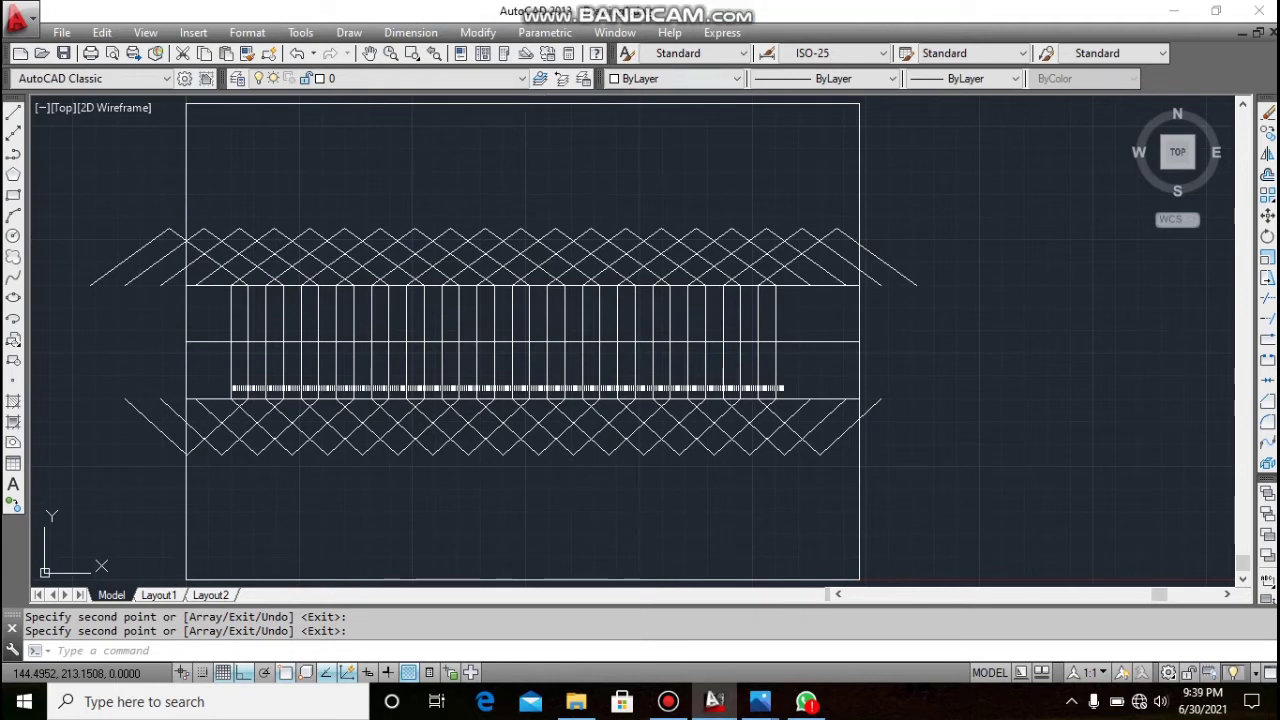
key(Return)
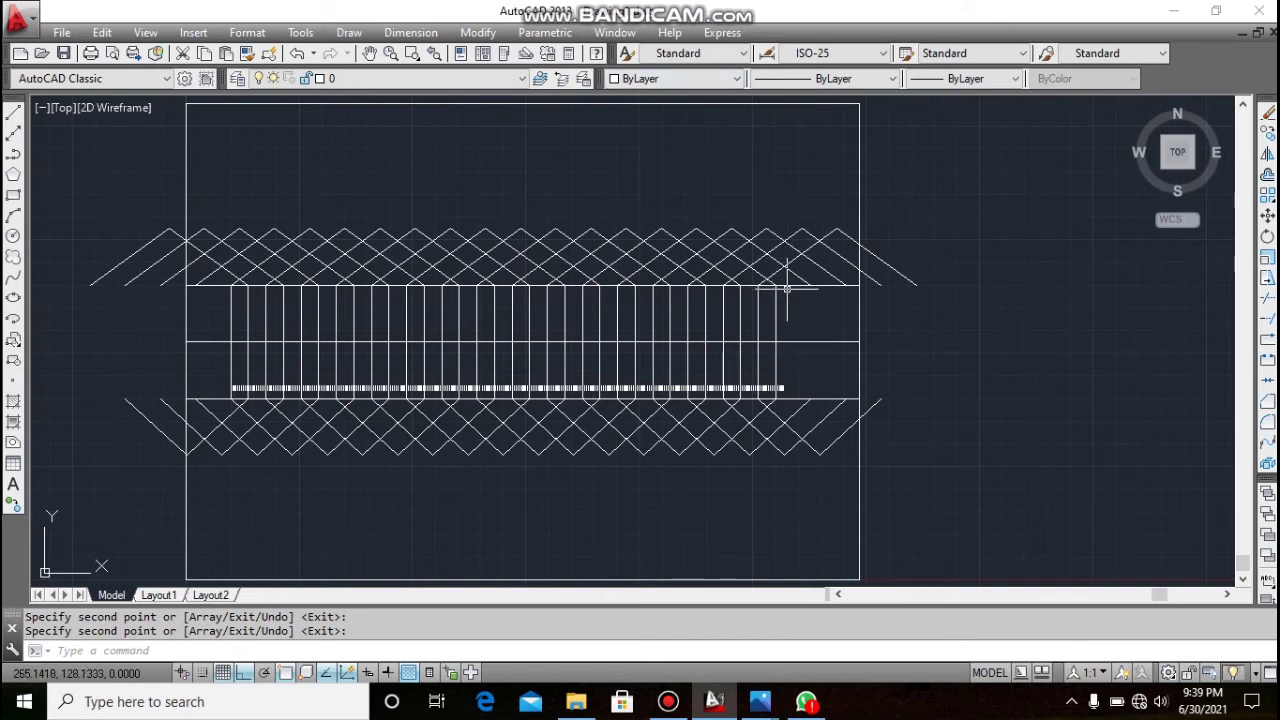
- Erase the two horizontal guide lines along the tops and bottoms of the conductors, keeping the middle line
click(787, 285)
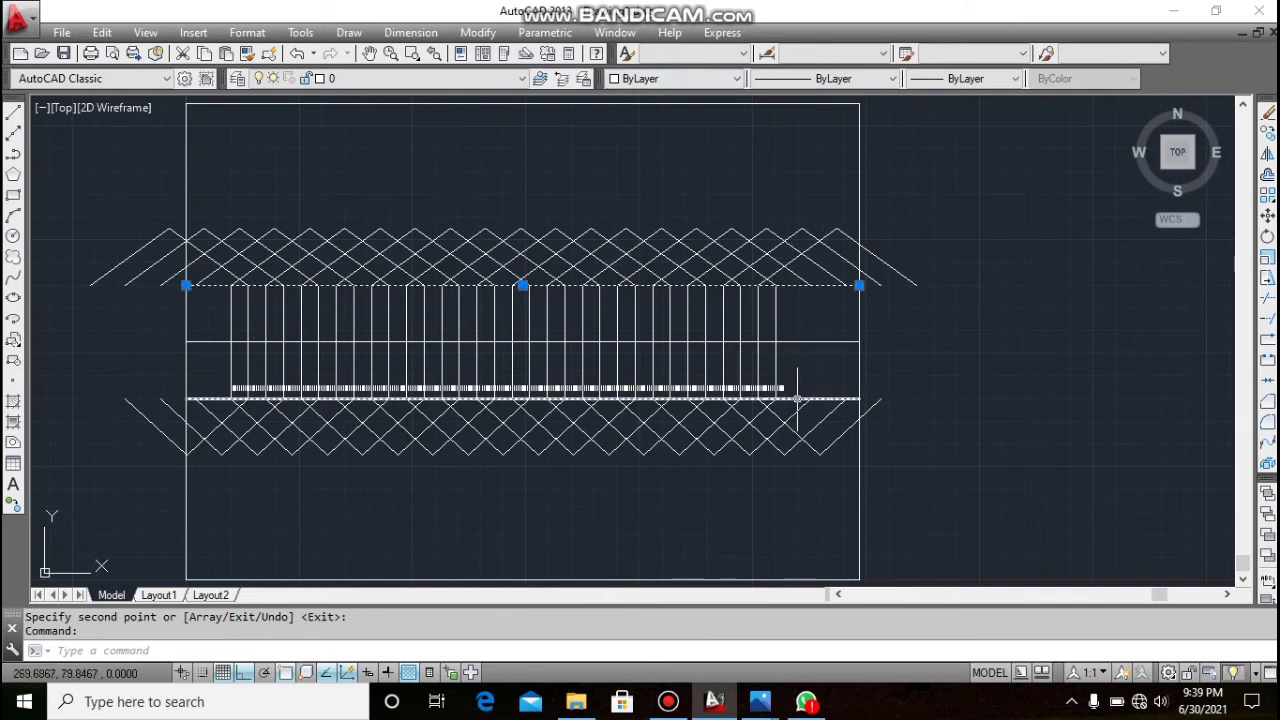
click(797, 398)
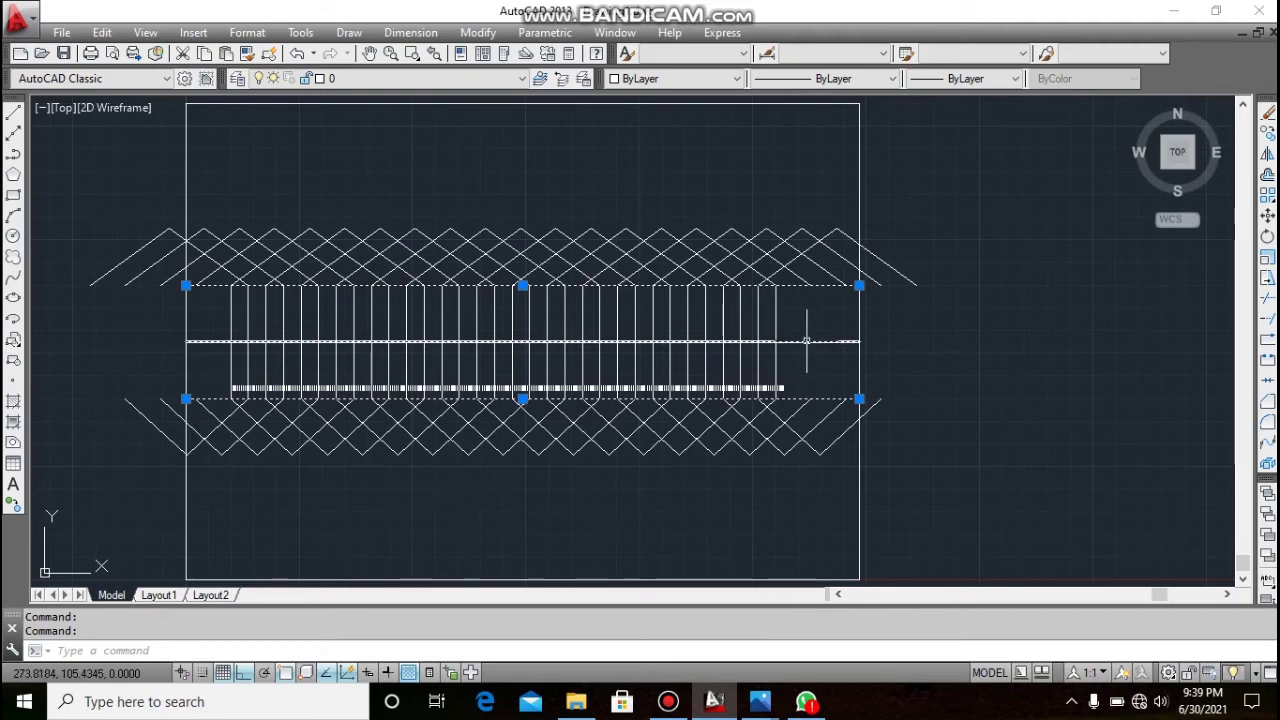
right_click(809, 366)
click(853, 368)
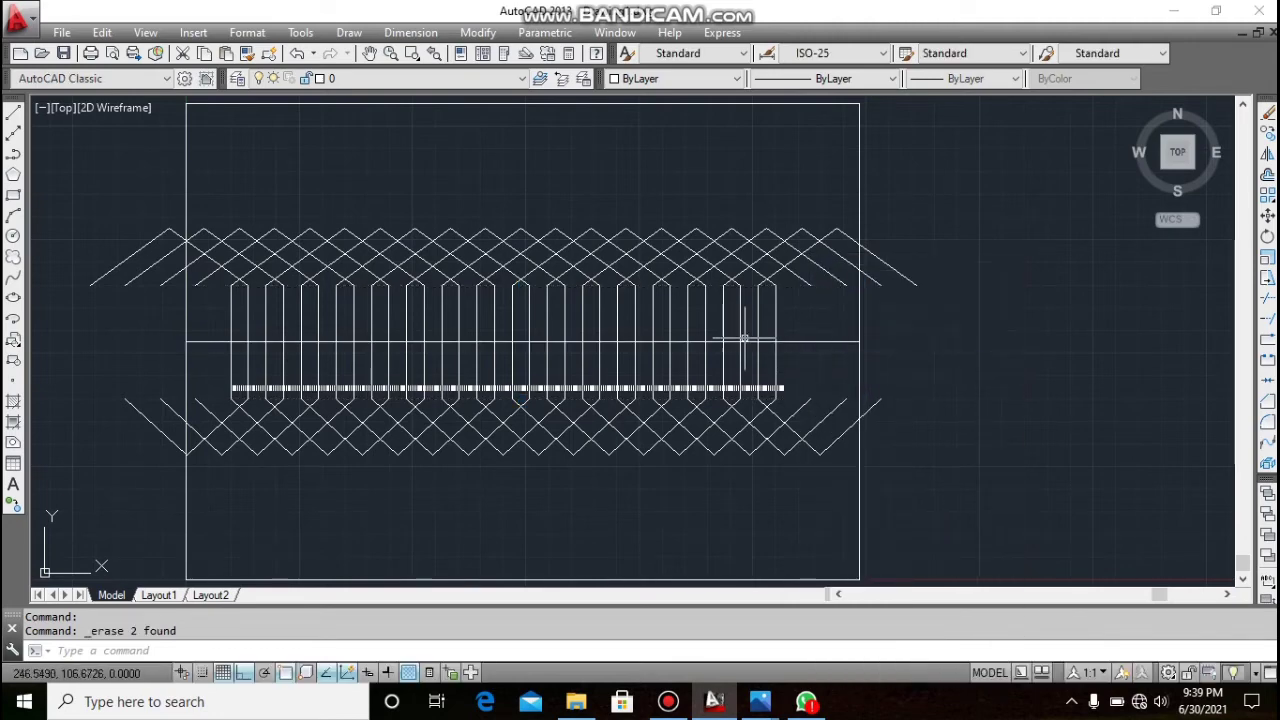
- Draw a long thin rectangle about 269 by 9 across the sheet, just below the lower end connections
scroll(750, 320, down, 3)
scroll(626, 348, up, 5)
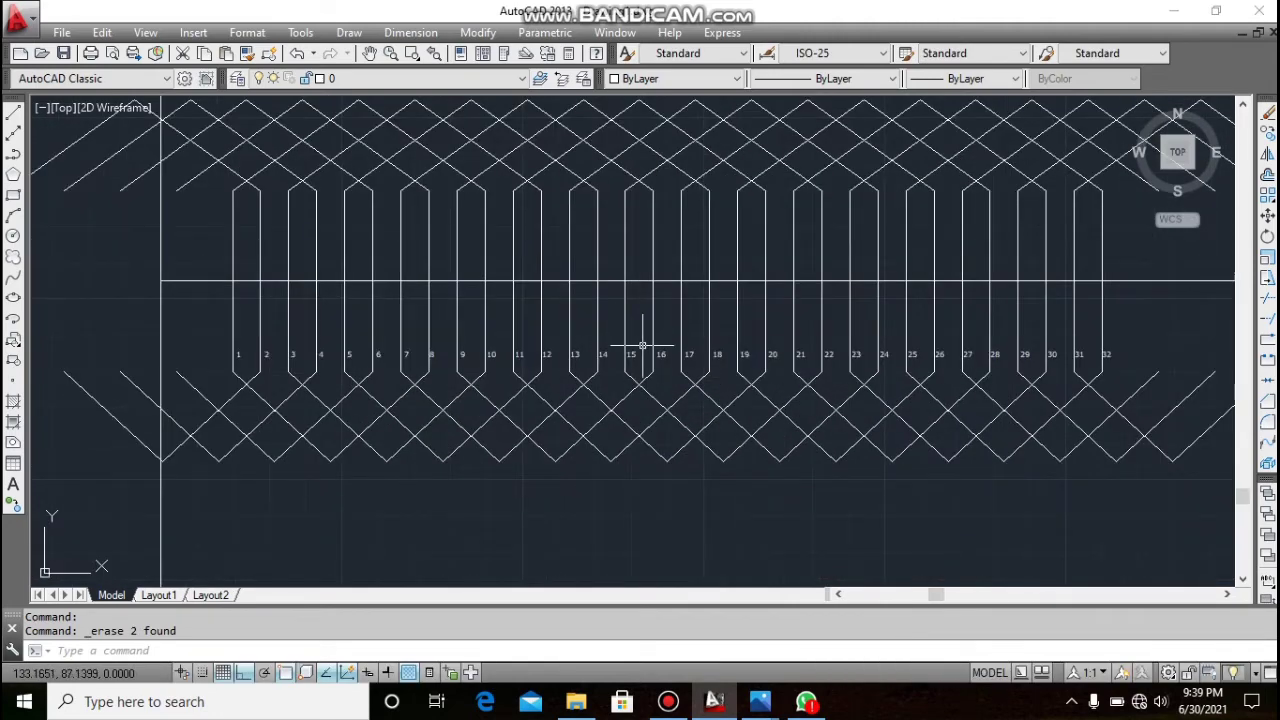
scroll(642, 343, down, 2)
scroll(616, 451, up, 2)
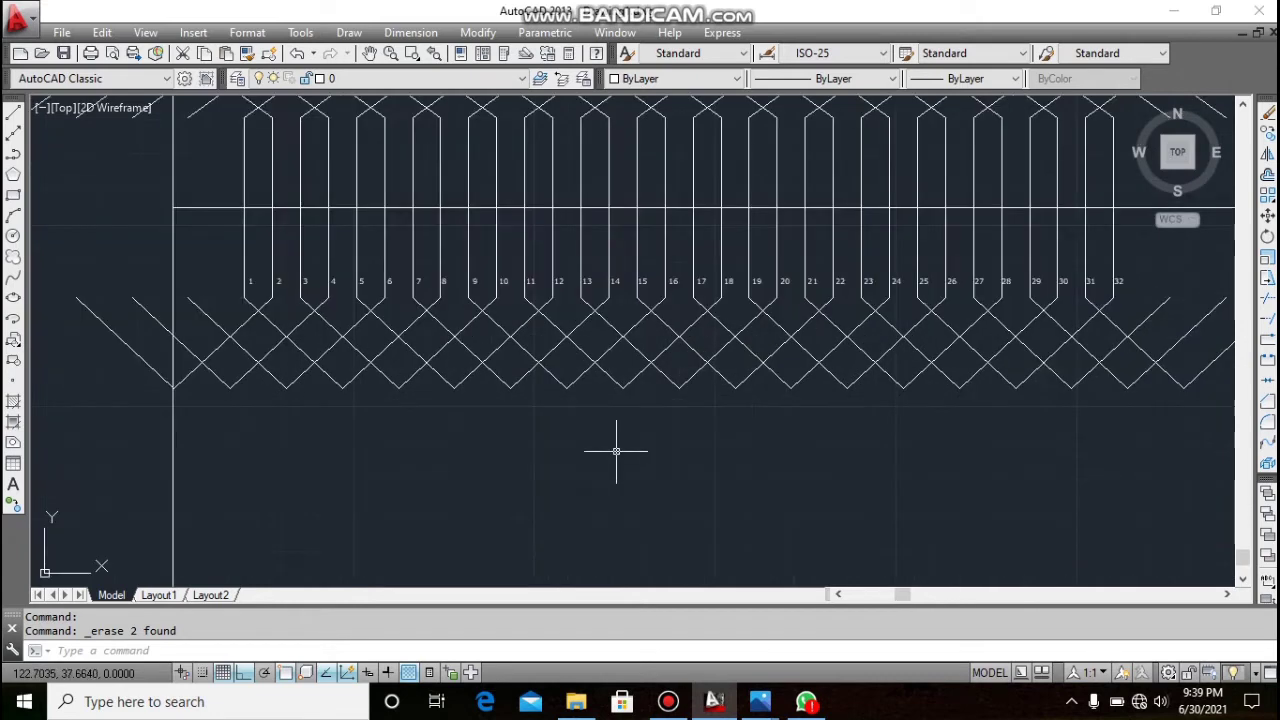
scroll(643, 372, down, 3)
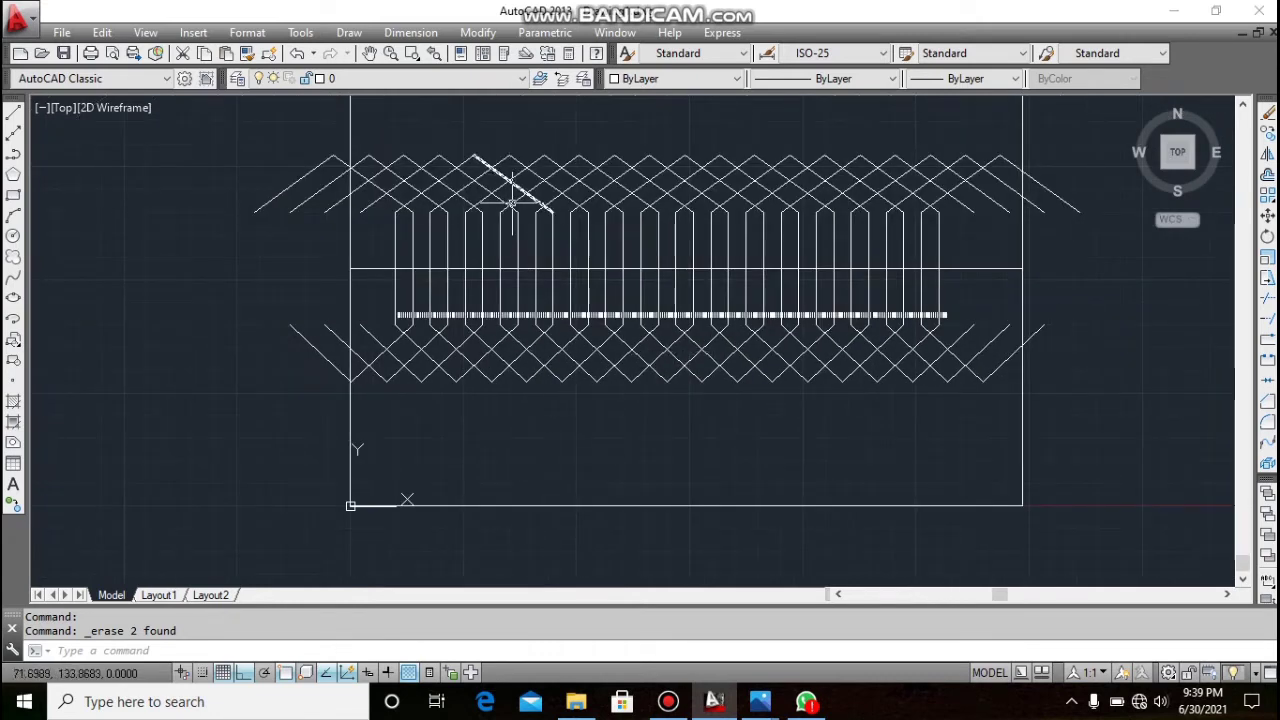
click(358, 32)
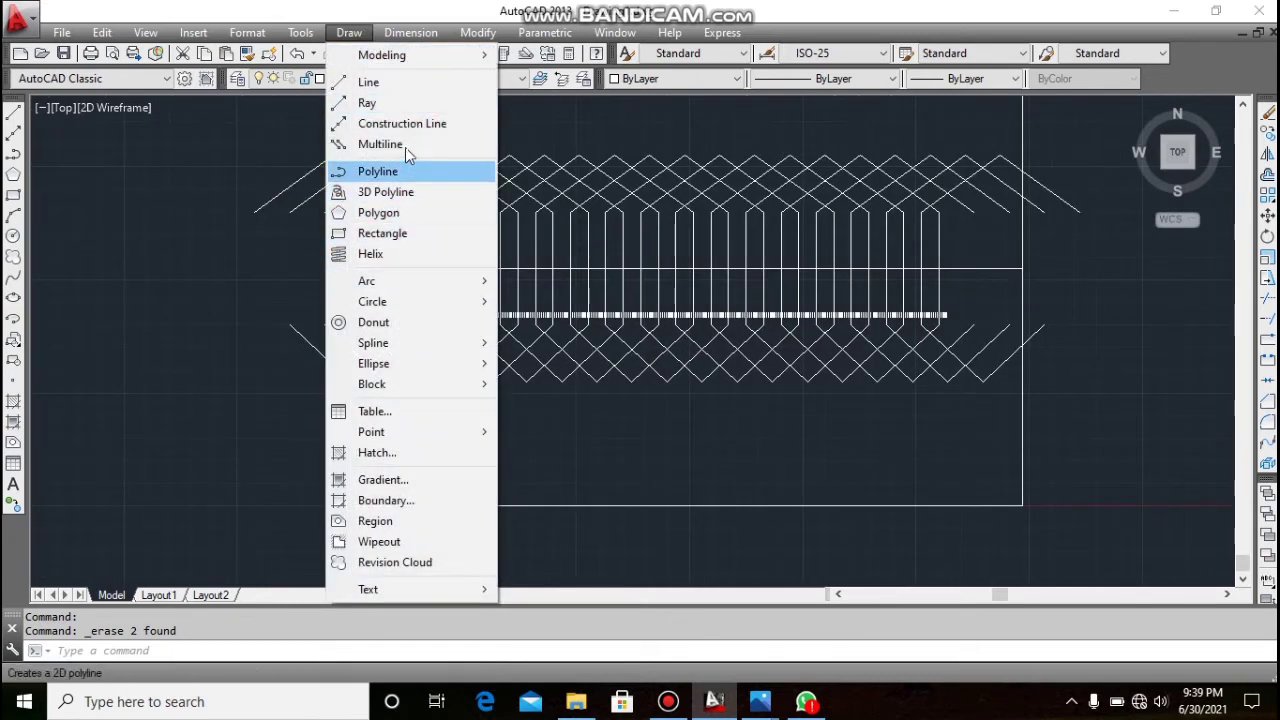
click(405, 233)
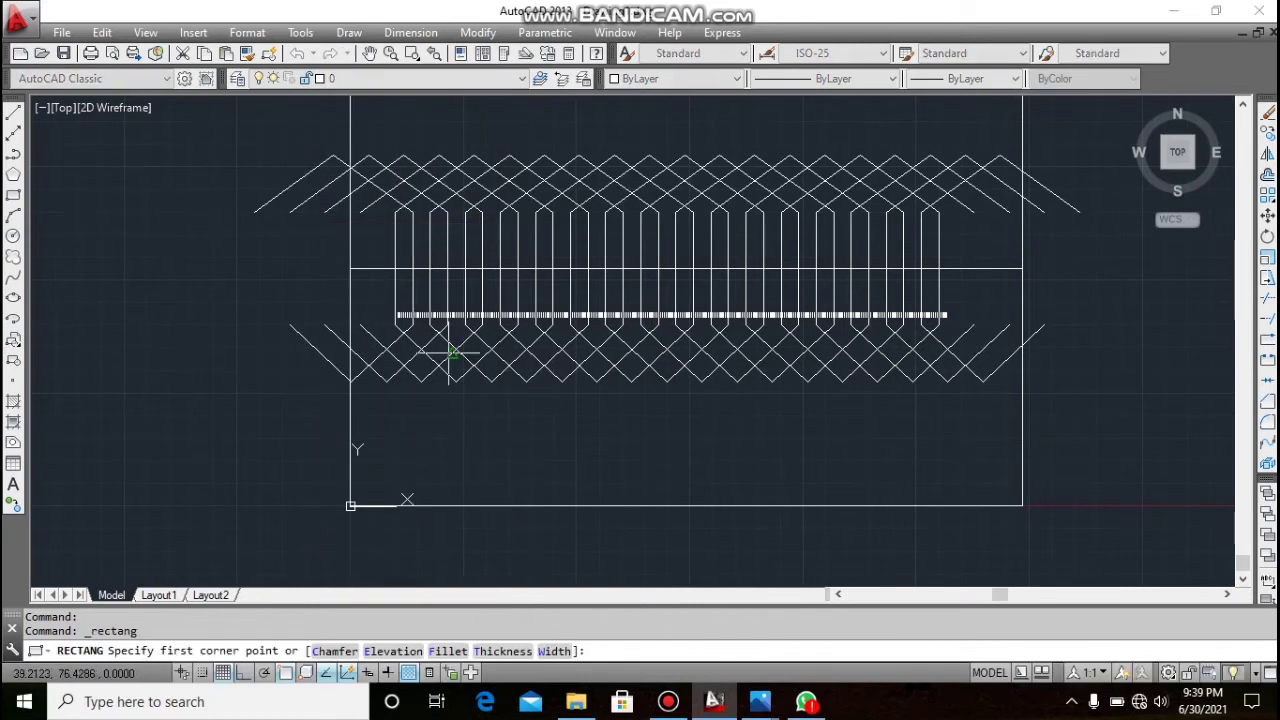
click(373, 414)
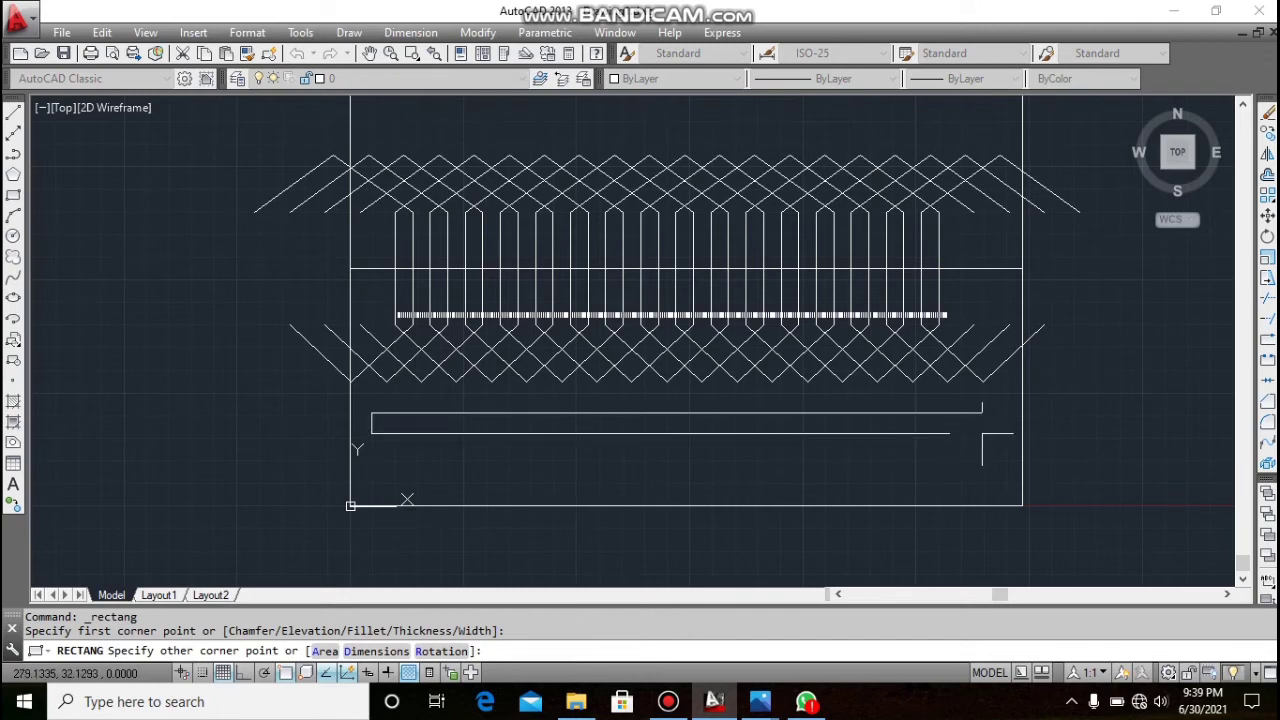
click(982, 433)
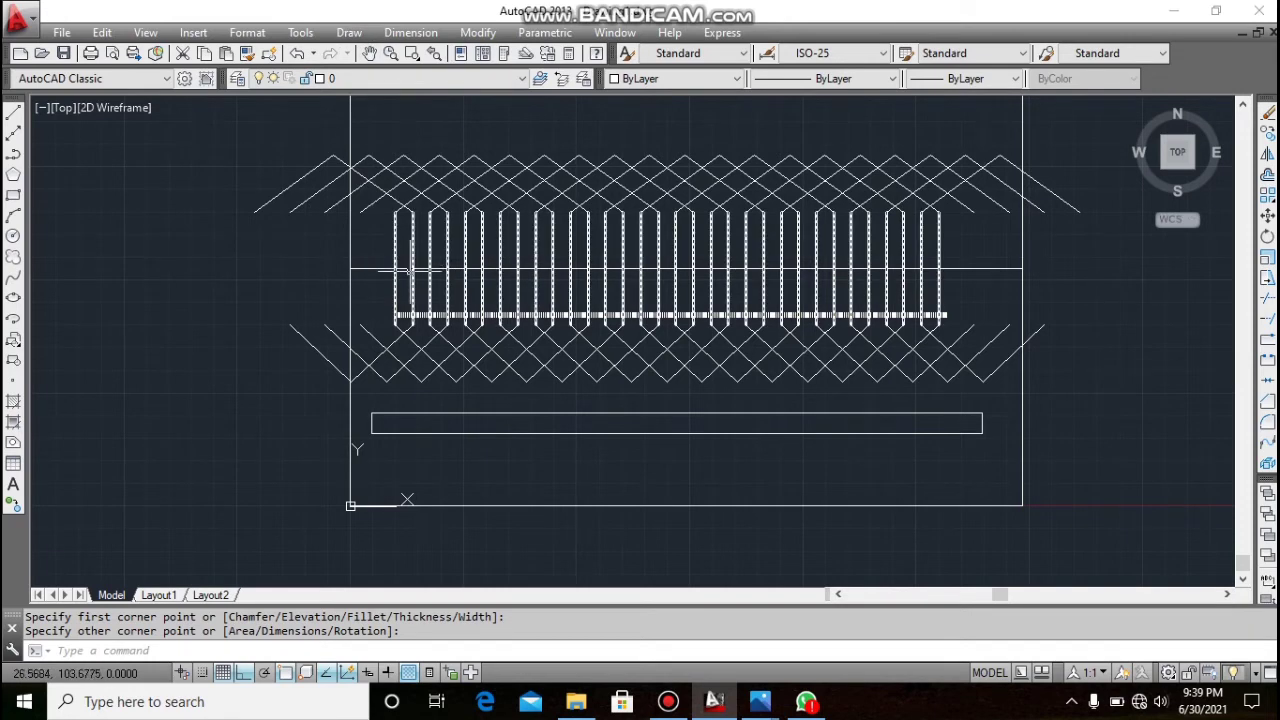
- Draw a line from the V-shaped lower end-connection tip beneath conductor 4 down to the long rectangle's upper edge
scroll(437, 394, up, 4)
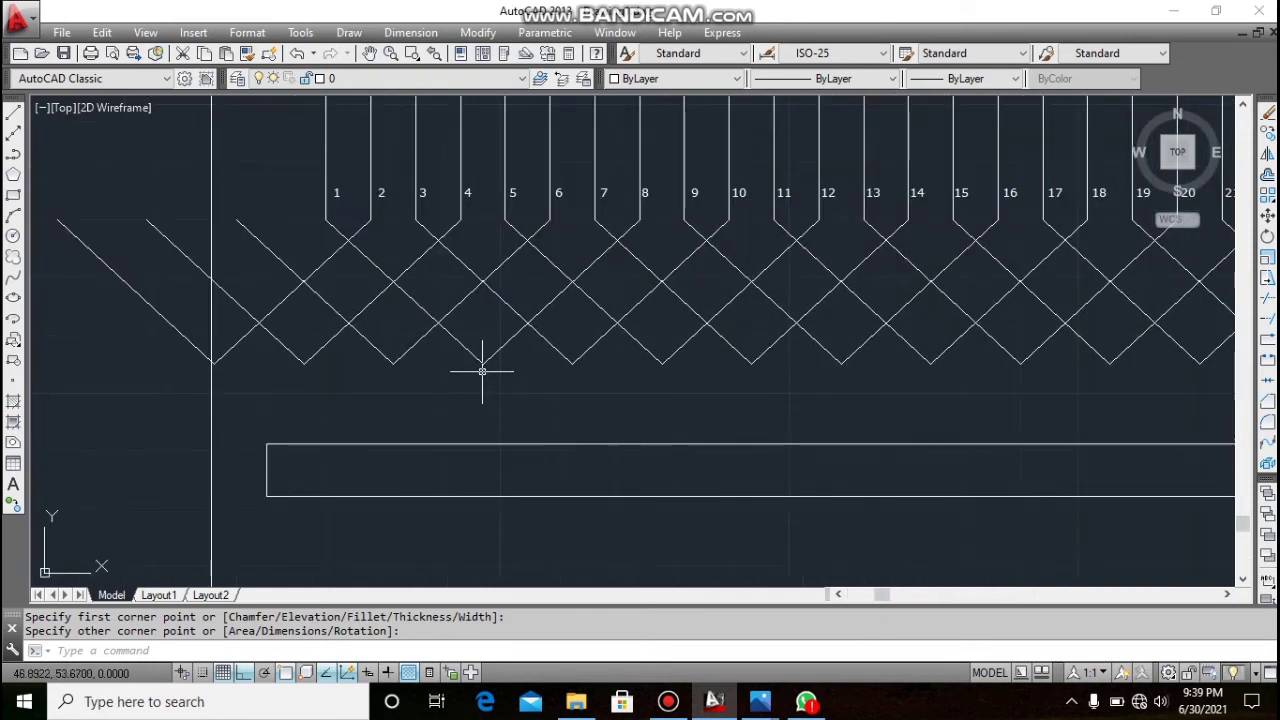
click(361, 34)
click(368, 78)
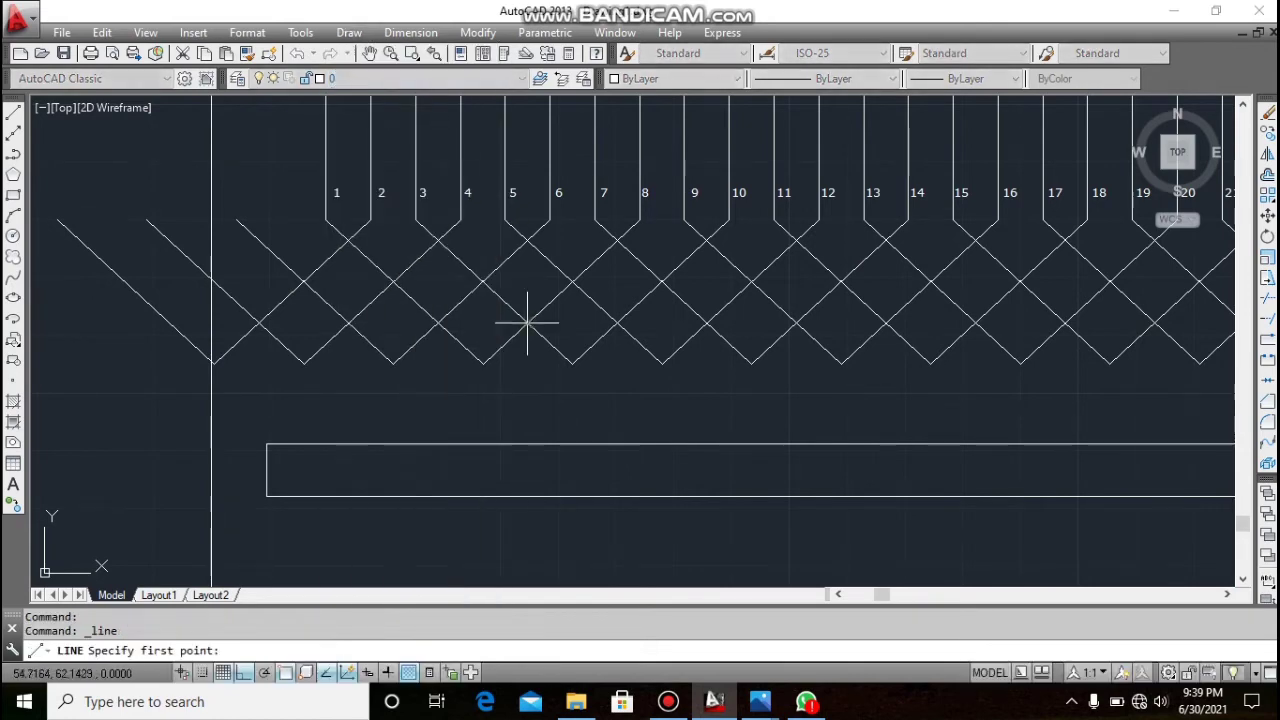
click(483, 364)
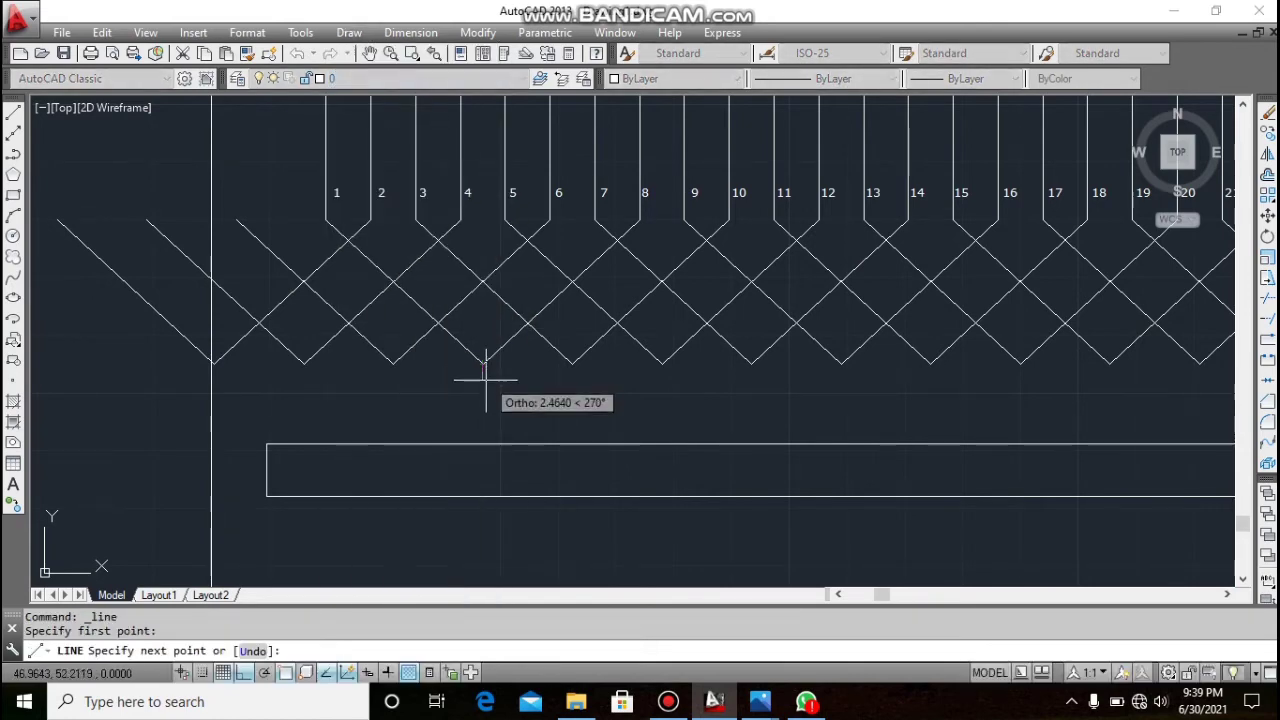
click(481, 444)
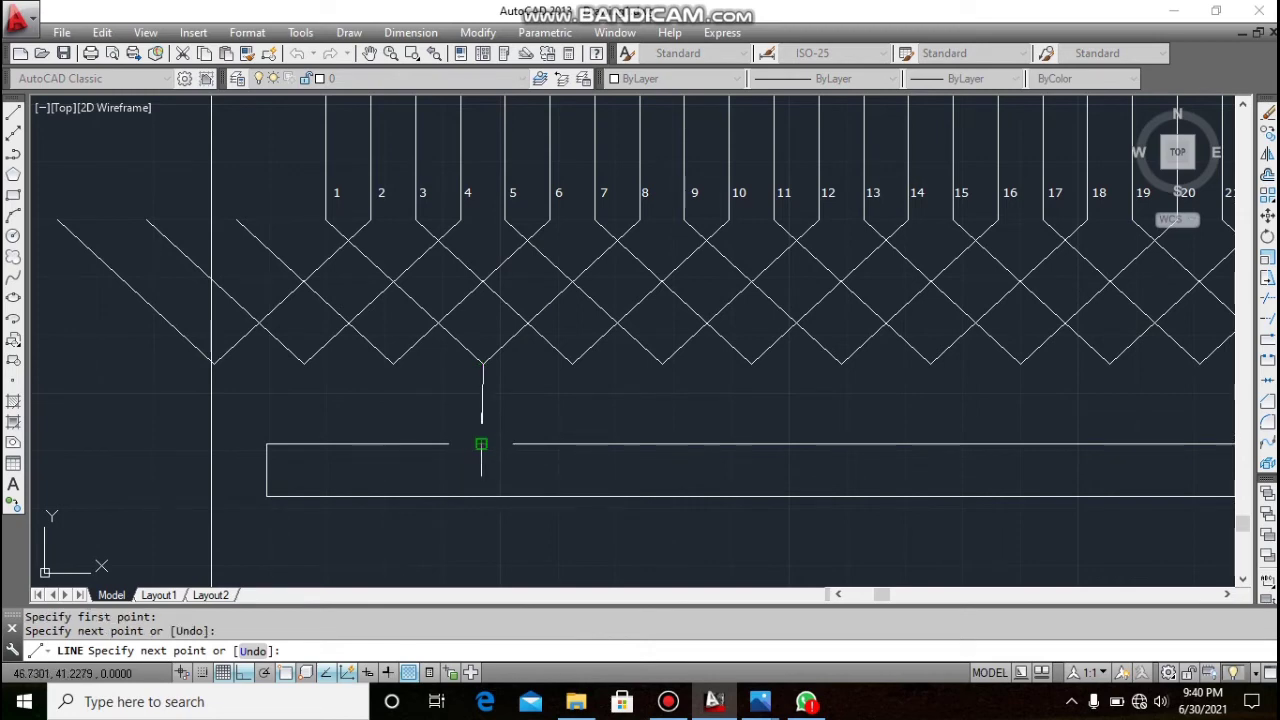
right_click(481, 444)
click(526, 455)
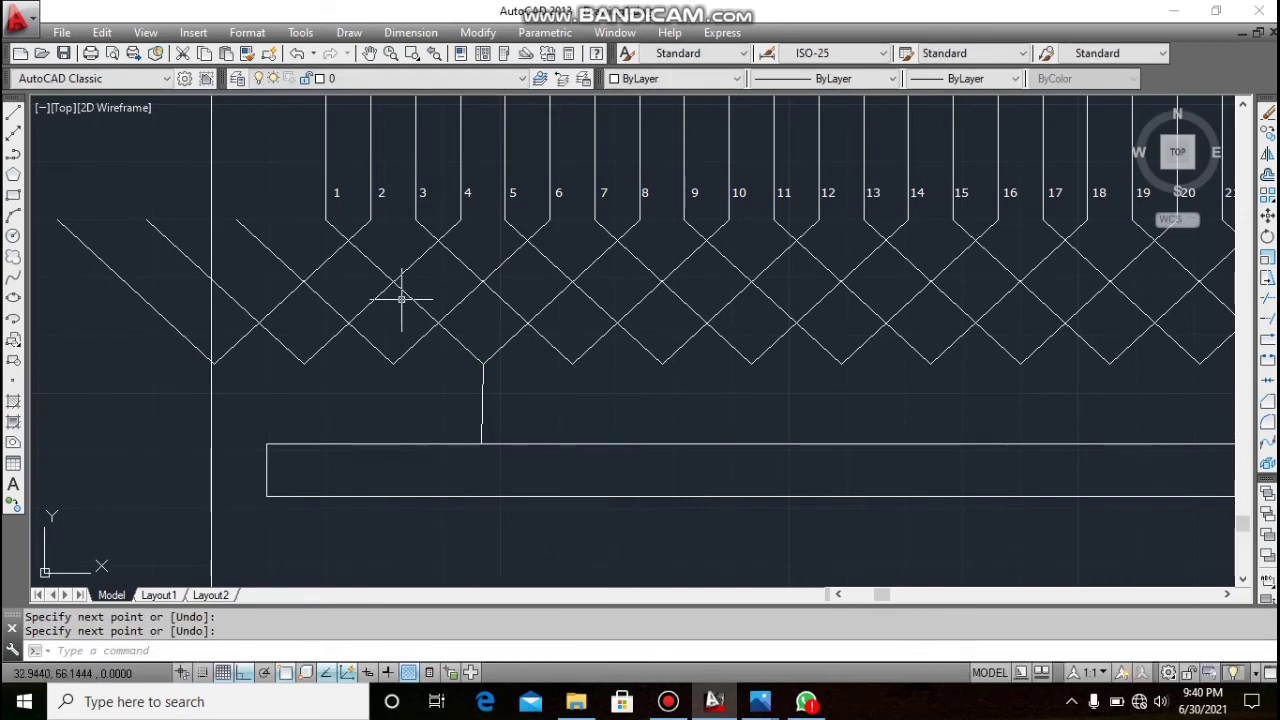
- Draw a vertical guide line from the end-connection crossing beneath conductor 3 down past the long rectangle
right_click(421, 383)
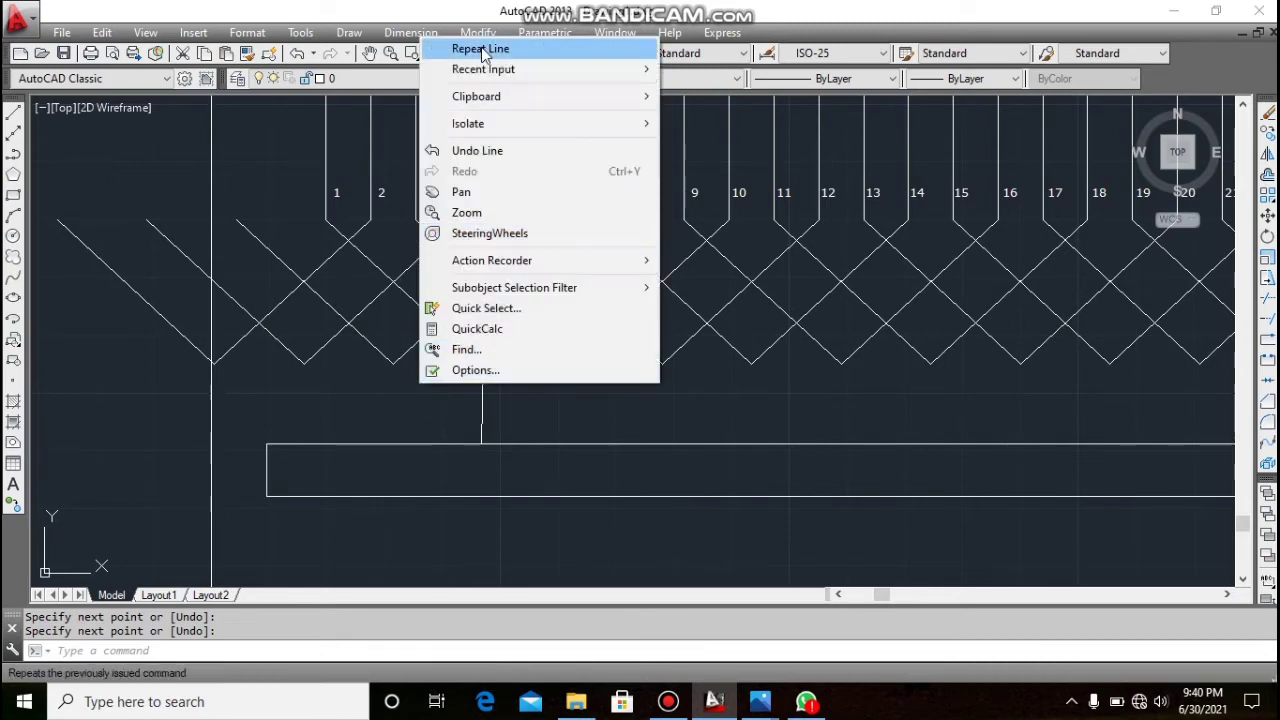
click(490, 50)
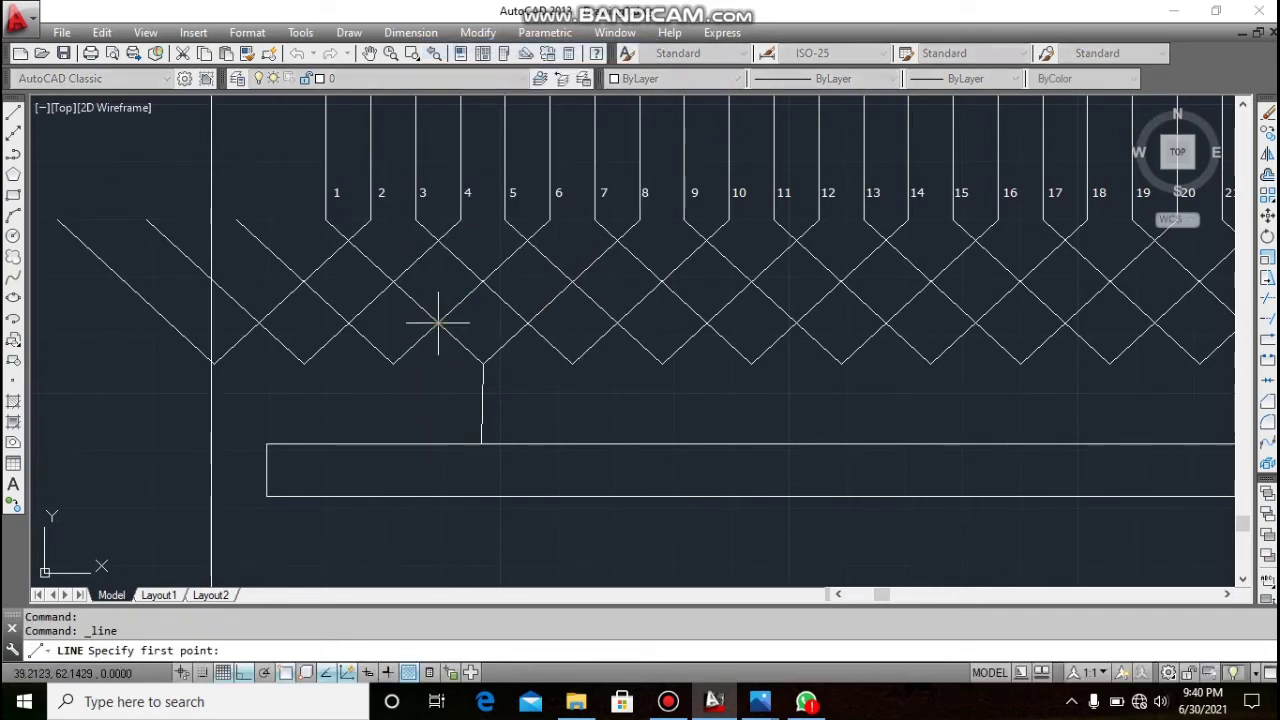
click(437, 322)
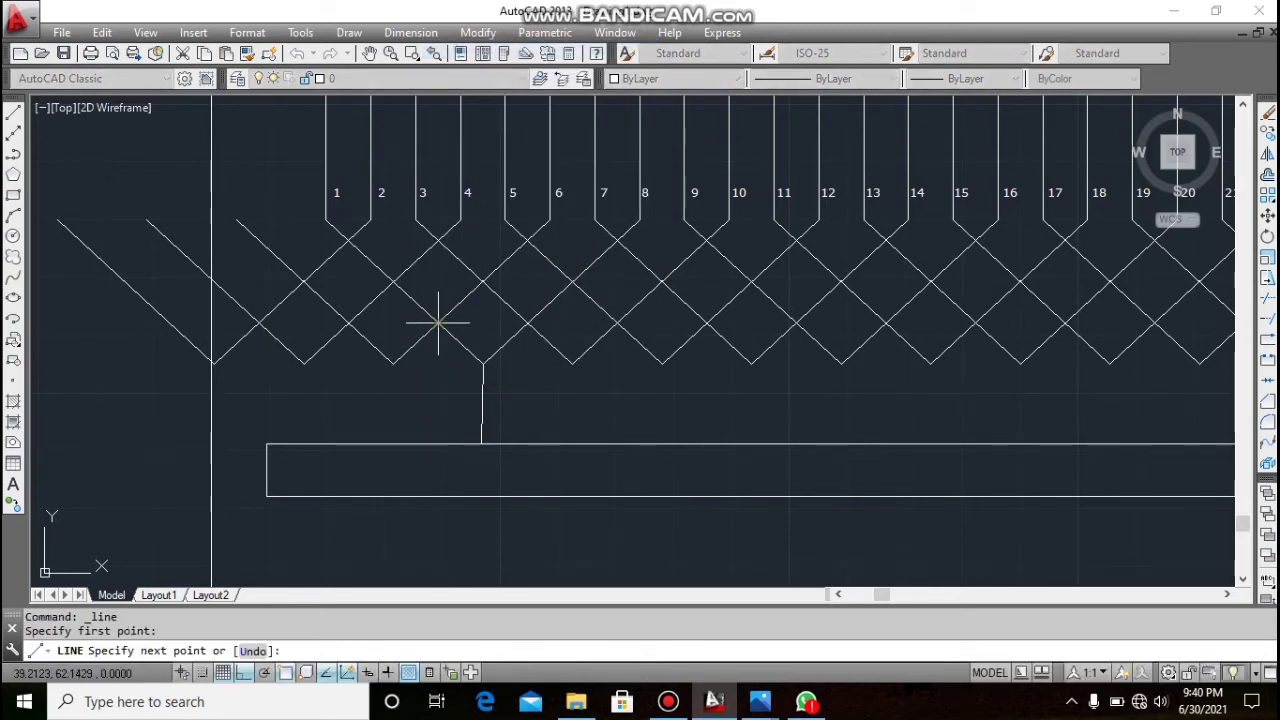
click(437, 520)
right_click(431, 520)
click(470, 315)
- Draw a vertical guide line from the end-connection crossing beneath conductor 5 down past the long rectangle
right_click(531, 374)
click(632, 42)
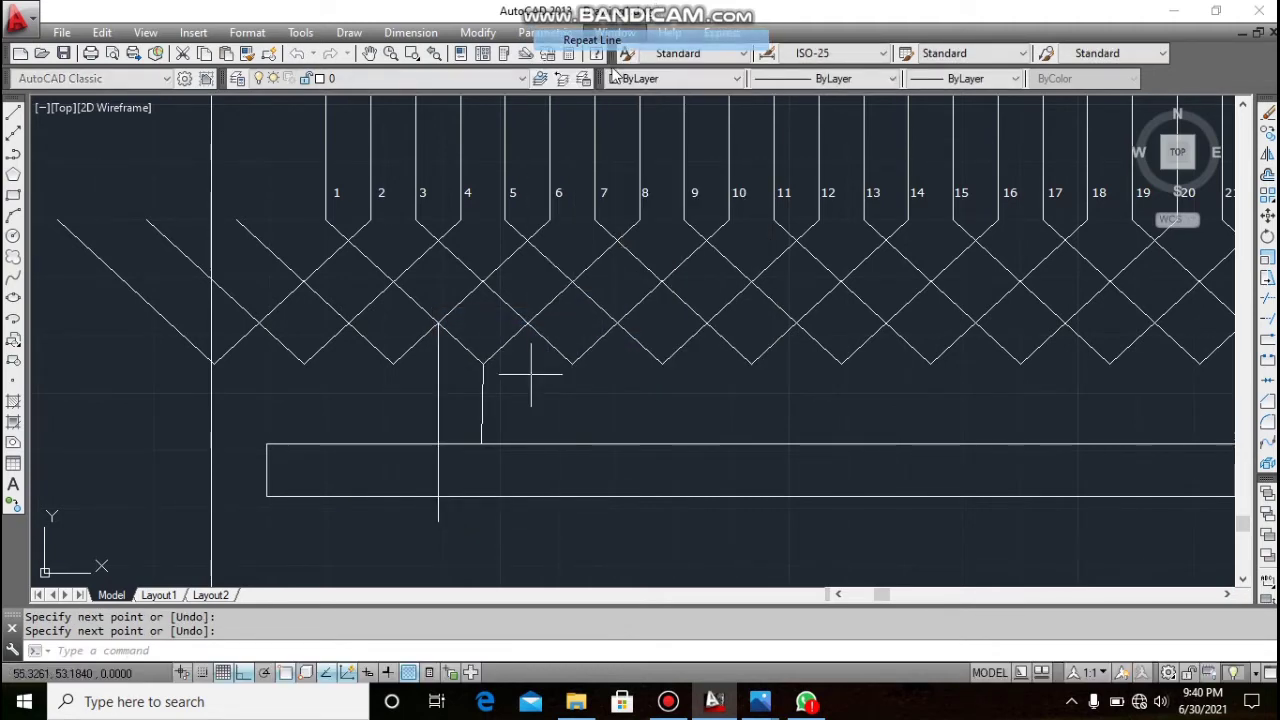
click(527, 322)
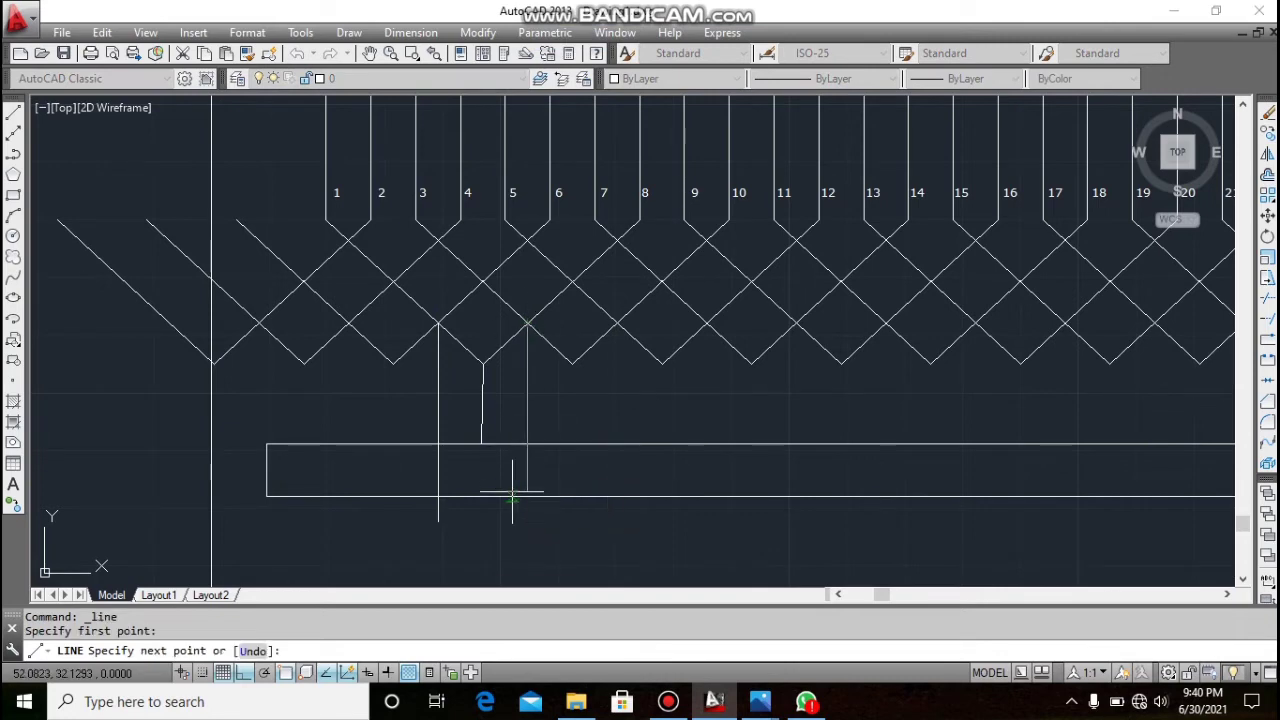
click(527, 520)
right_click(509, 520)
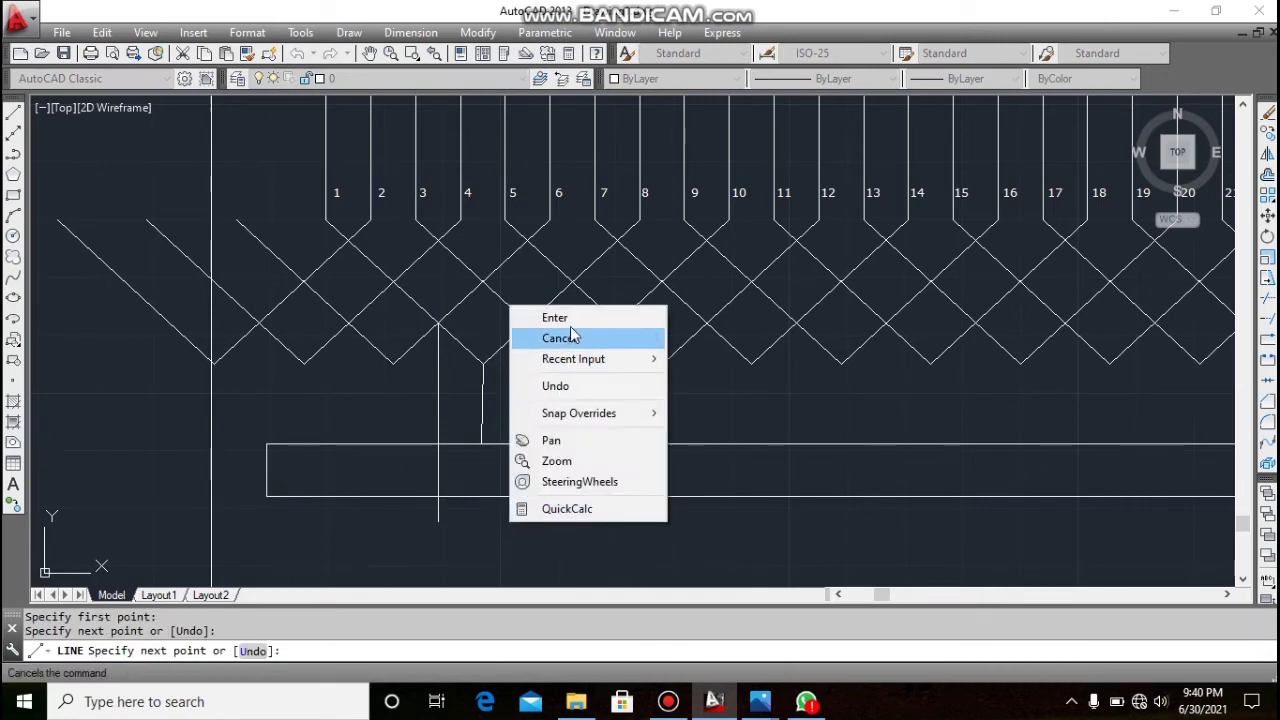
click(570, 318)
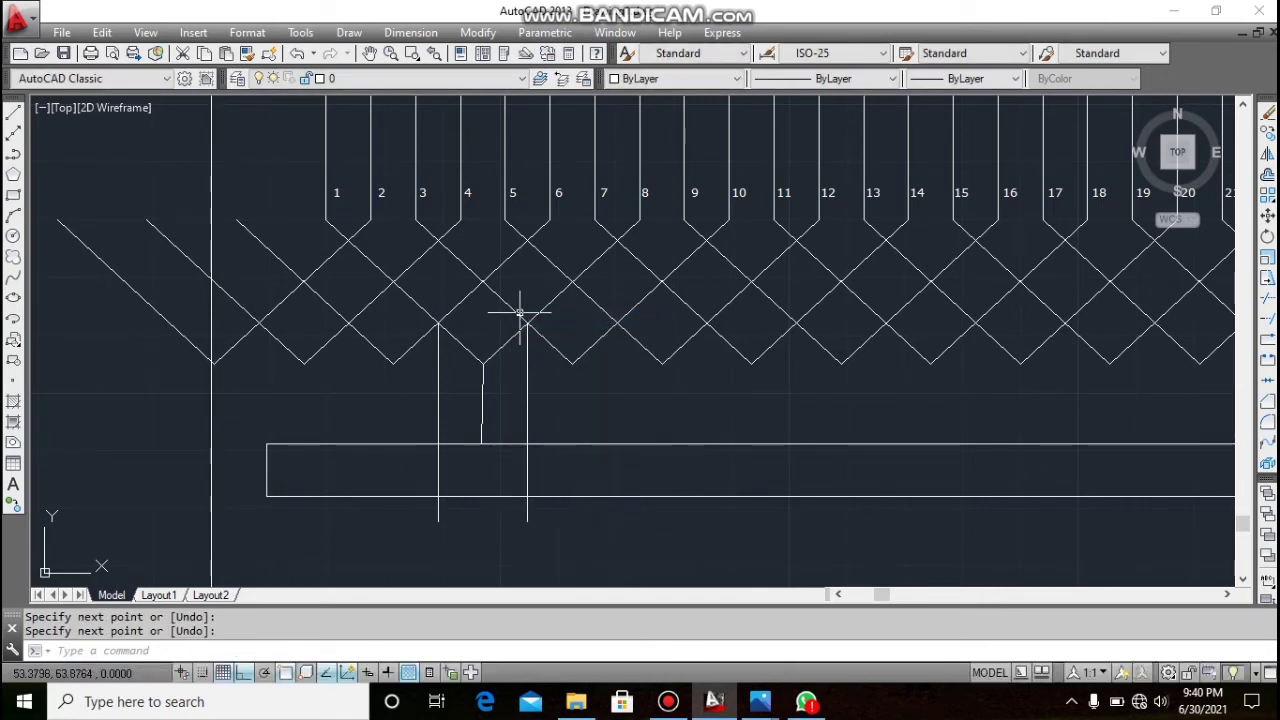
- Trim the two guide lines and the long rectangle to leave only the small box between the guides beneath conductors 3 to 5
click(488, 34)
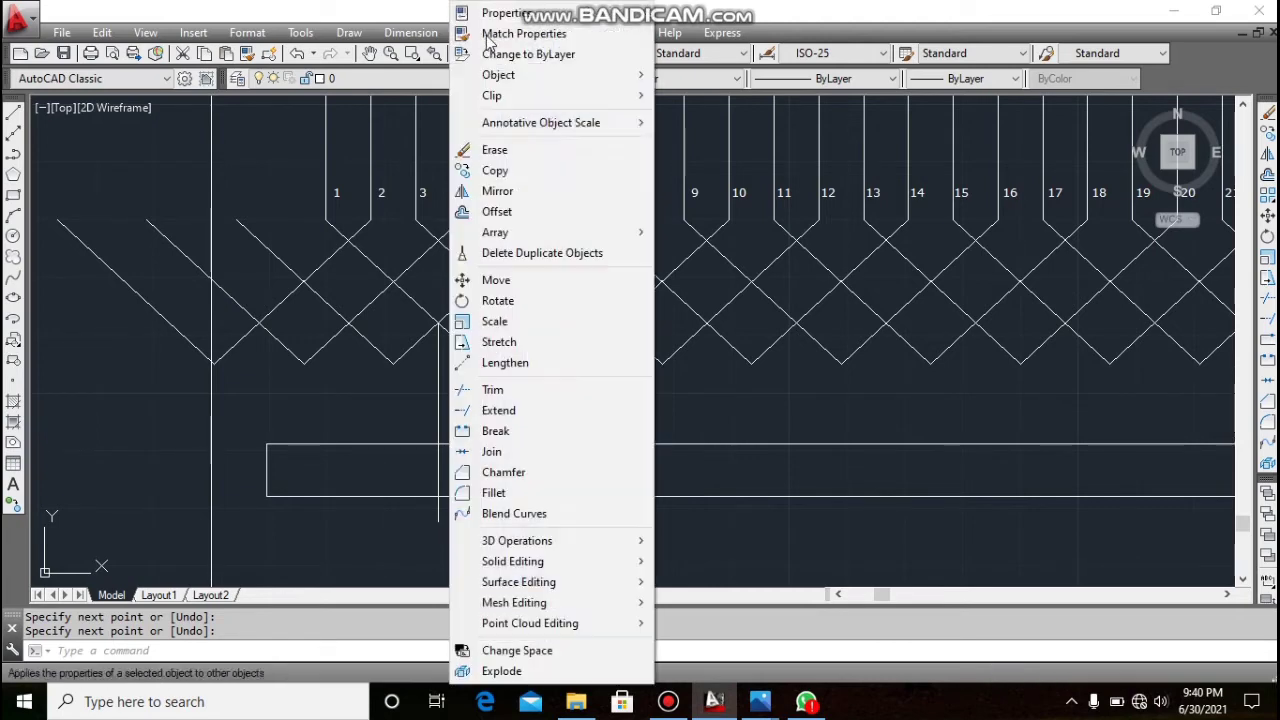
click(526, 390)
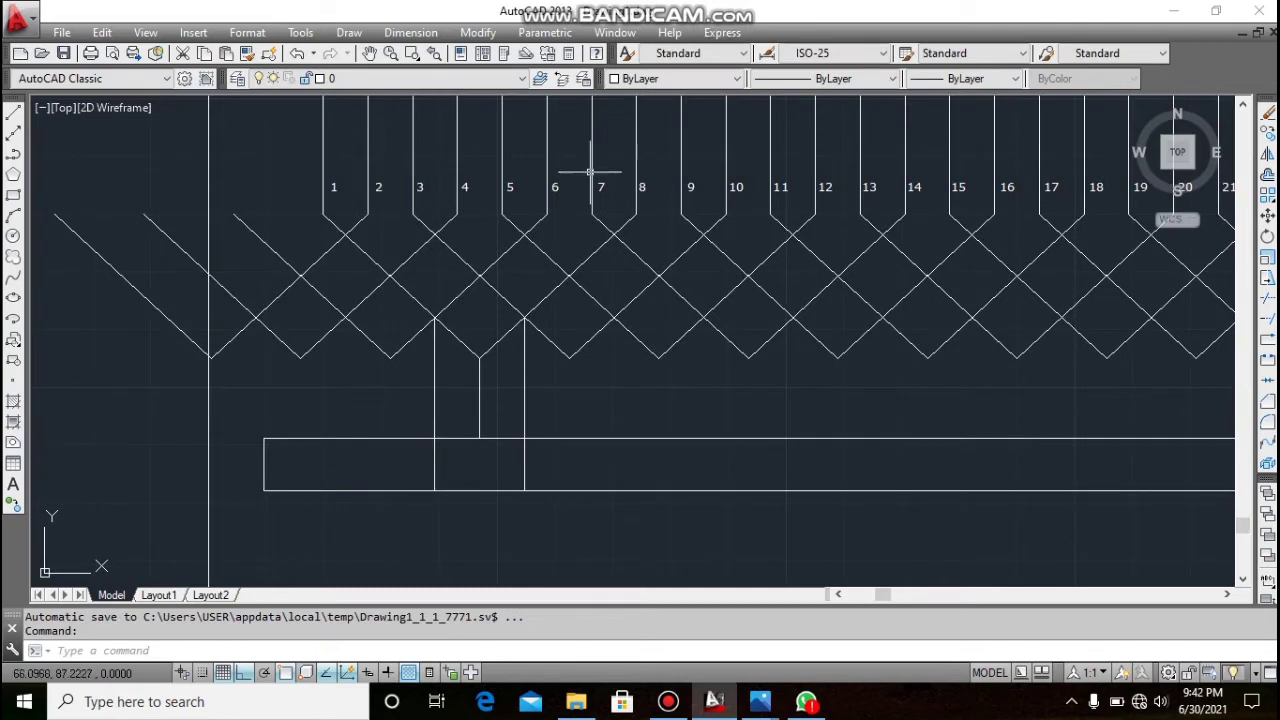
click(478, 32)
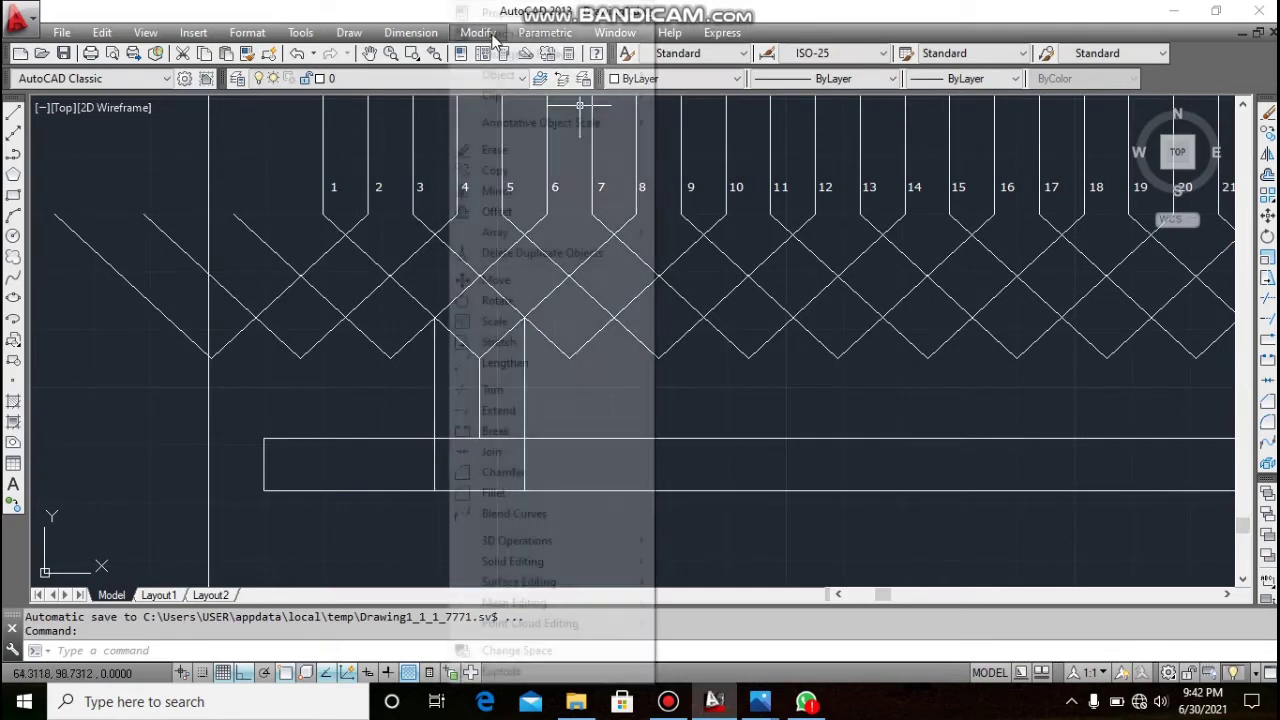
click(526, 390)
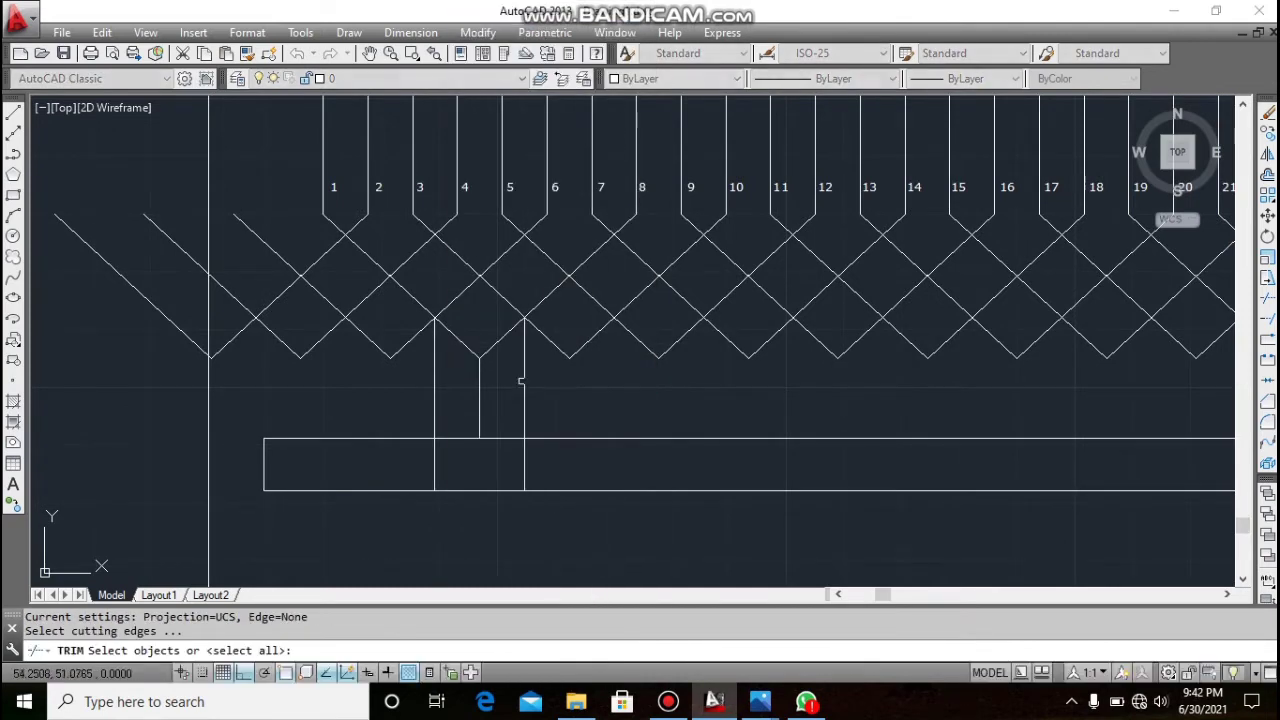
click(416, 438)
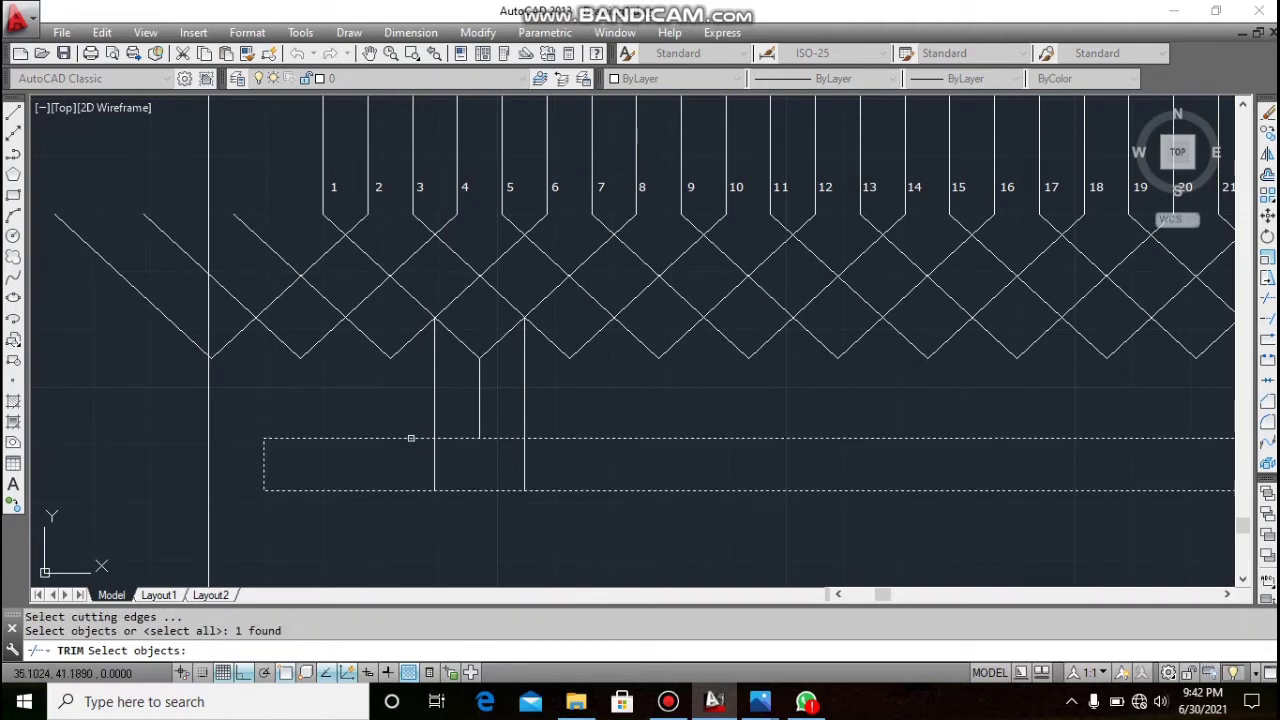
click(434, 412)
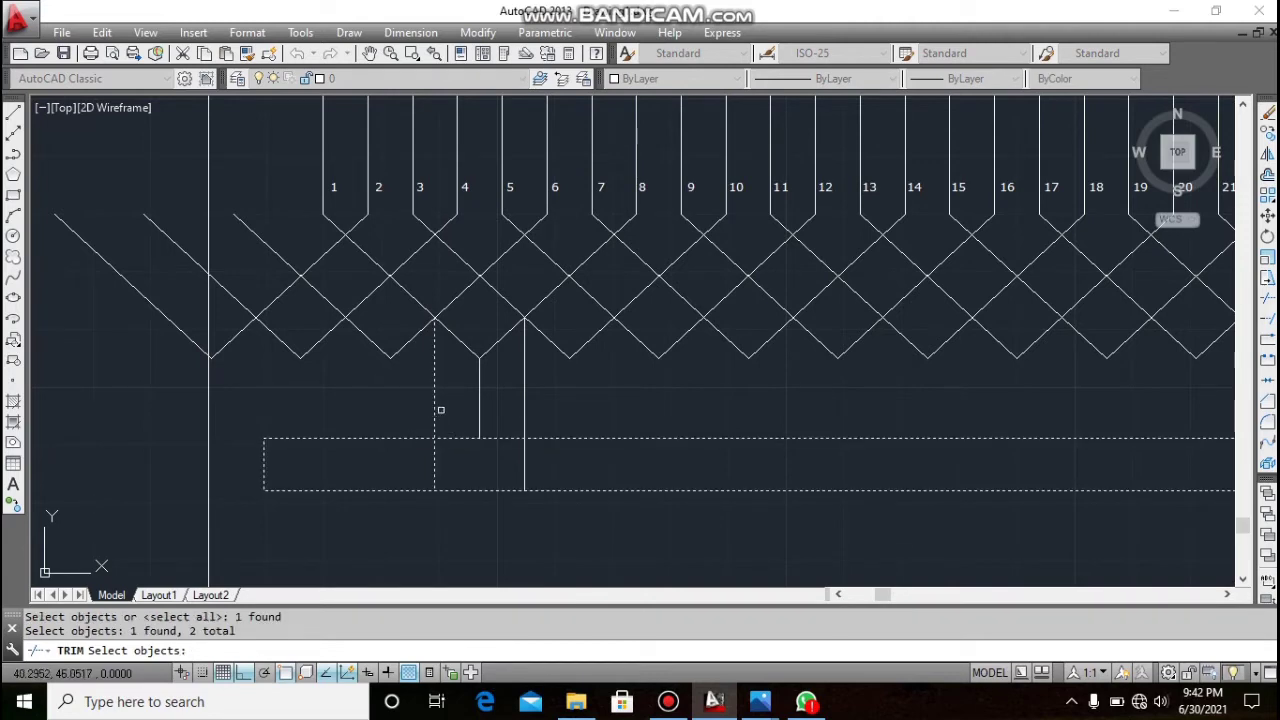
click(526, 396)
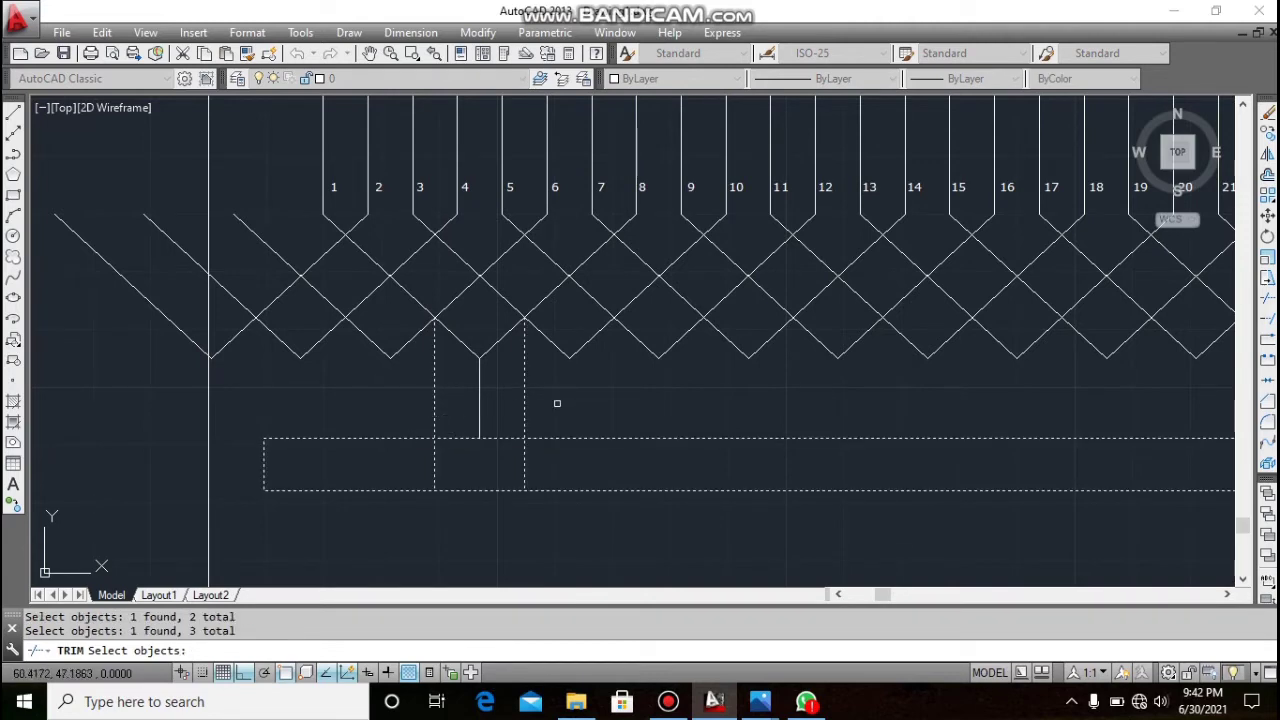
key(Return)
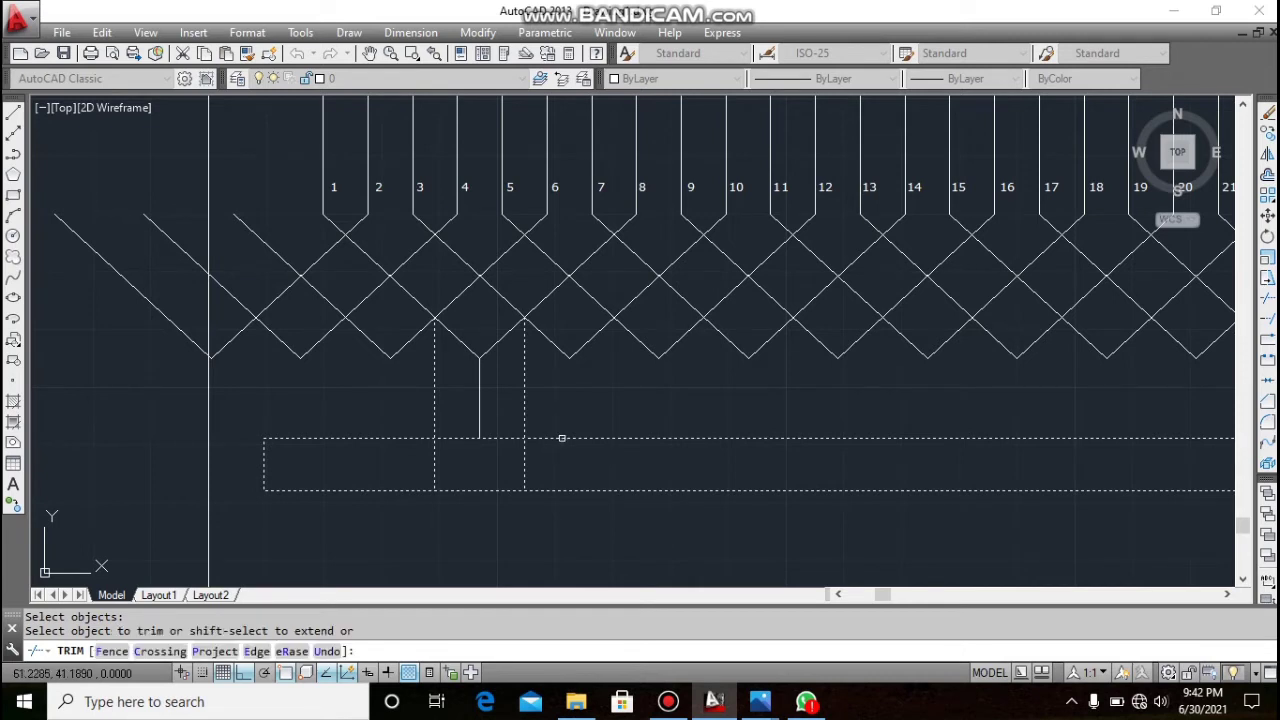
click(562, 438)
click(561, 492)
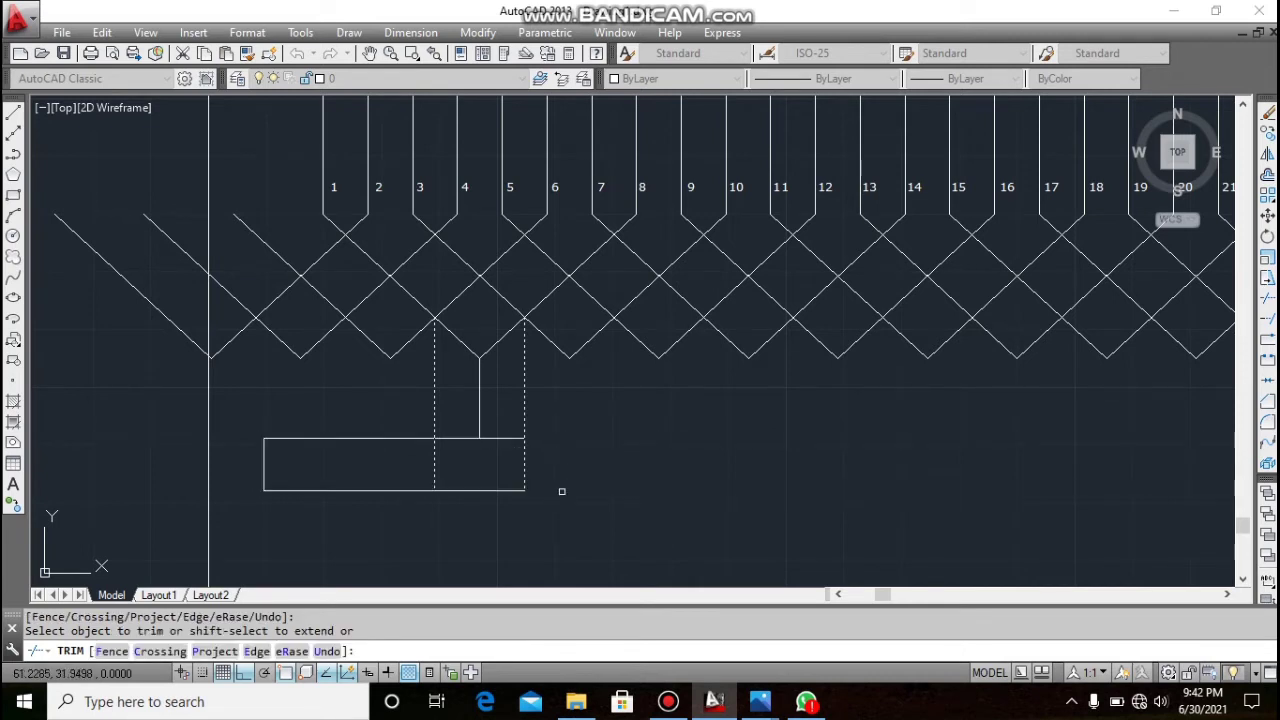
click(401, 438)
click(396, 488)
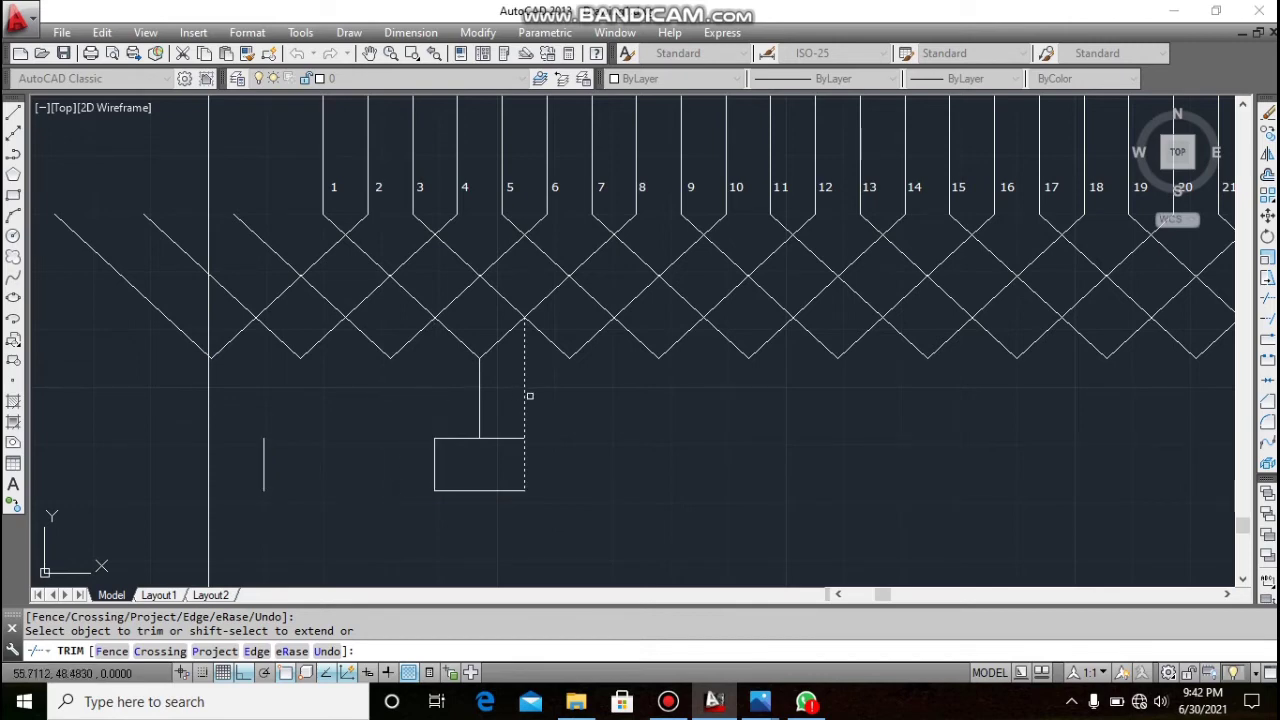
right_click(523, 408)
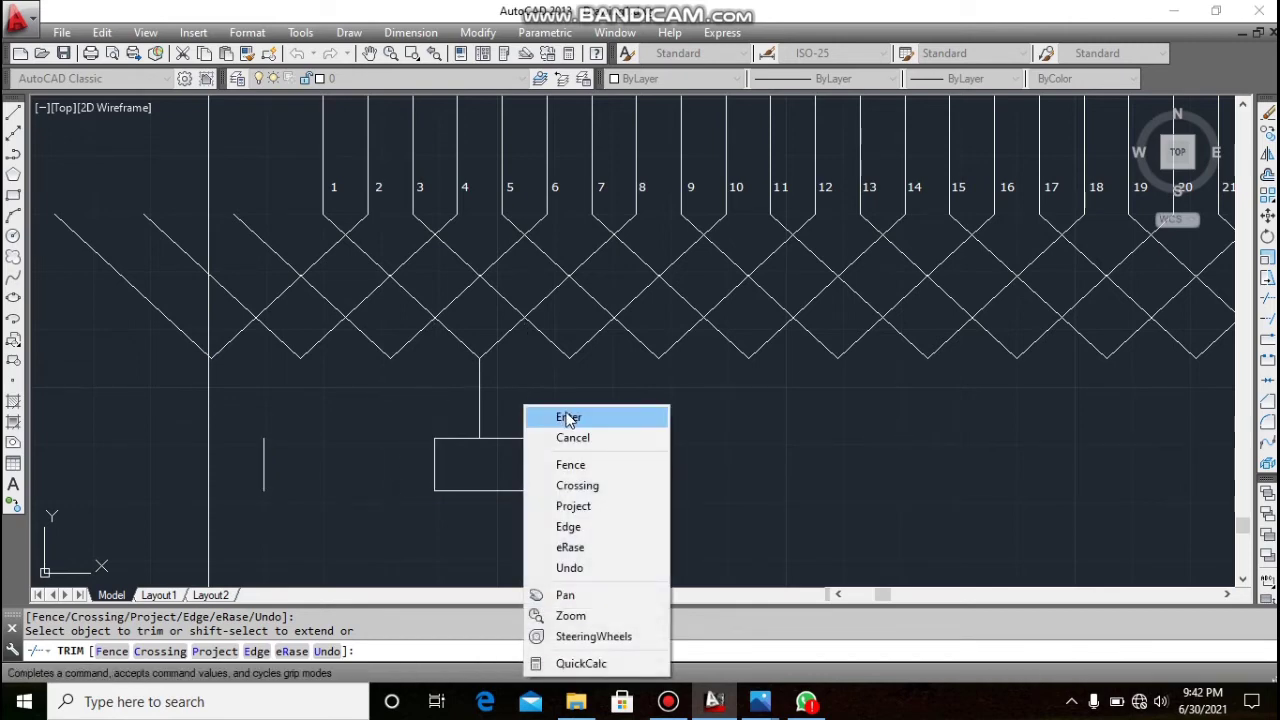
click(537, 414)
- Erase the leftover short vertical end line of the long rectangle
click(265, 465)
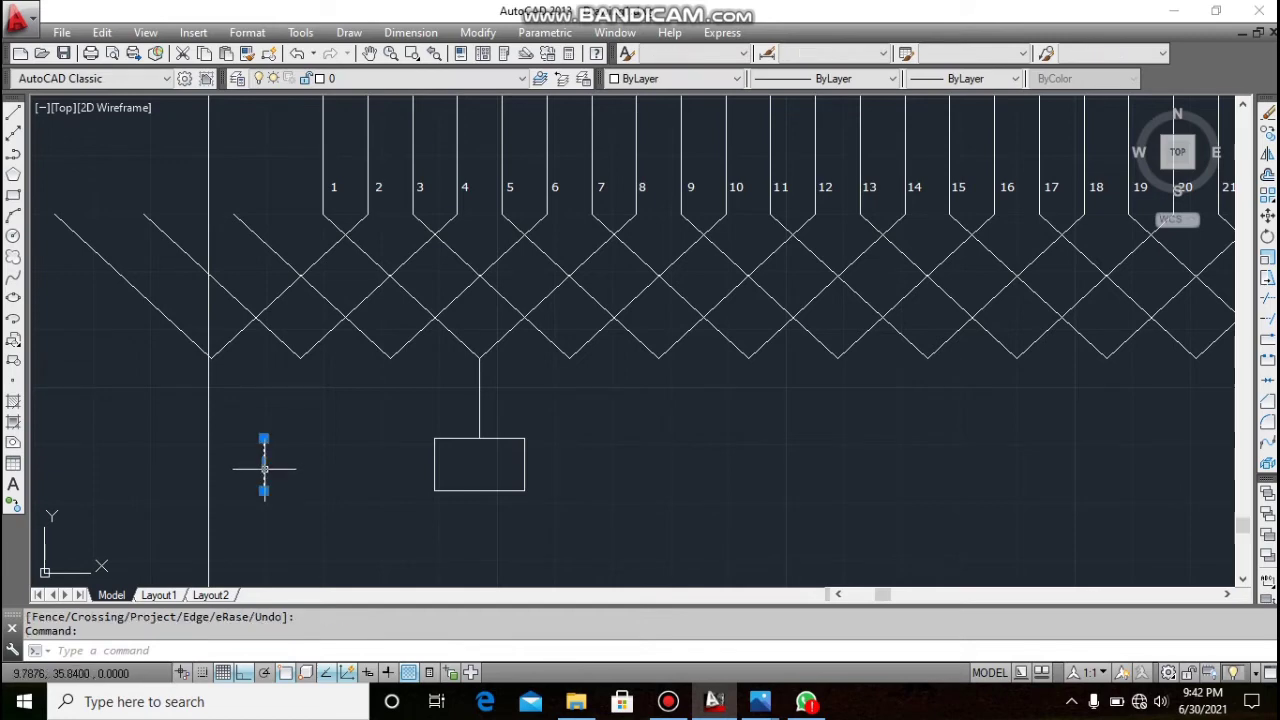
right_click(263, 470)
click(349, 341)
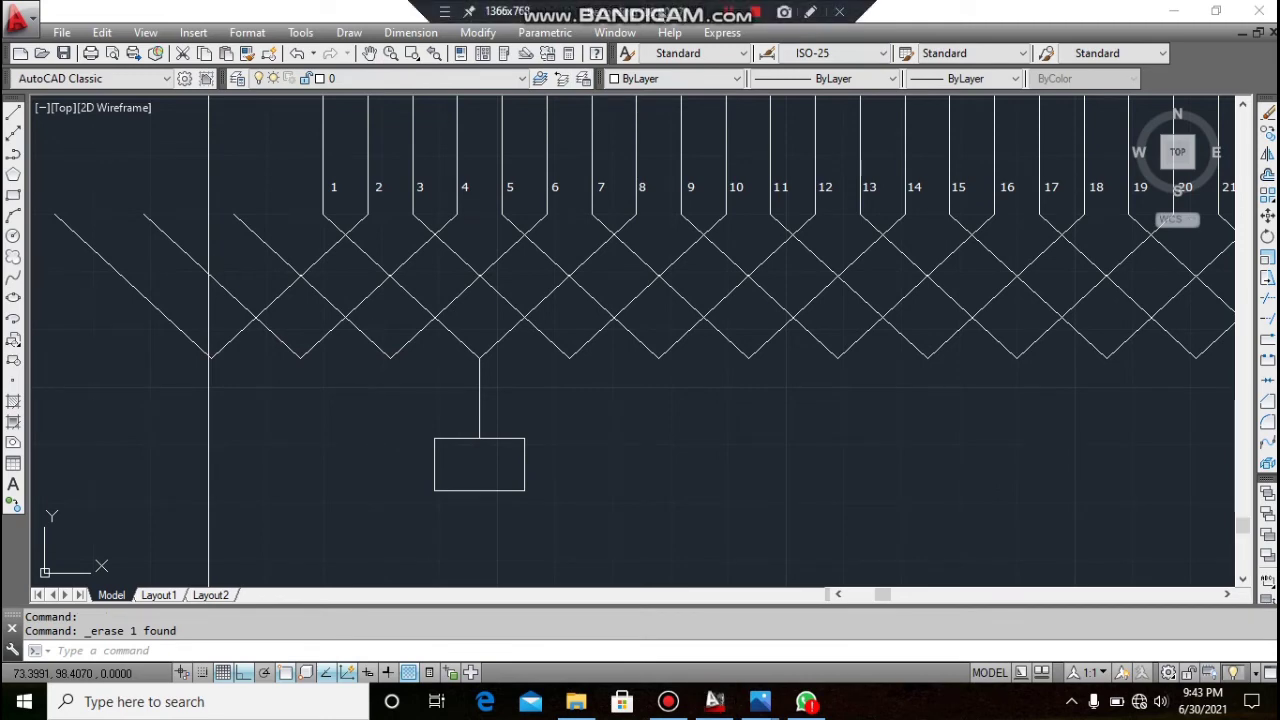
- Copy the small box and its stem from the end-connection tip beneath conductor 4 to the next seven lower tips, up to conductor 18
click(479, 32)
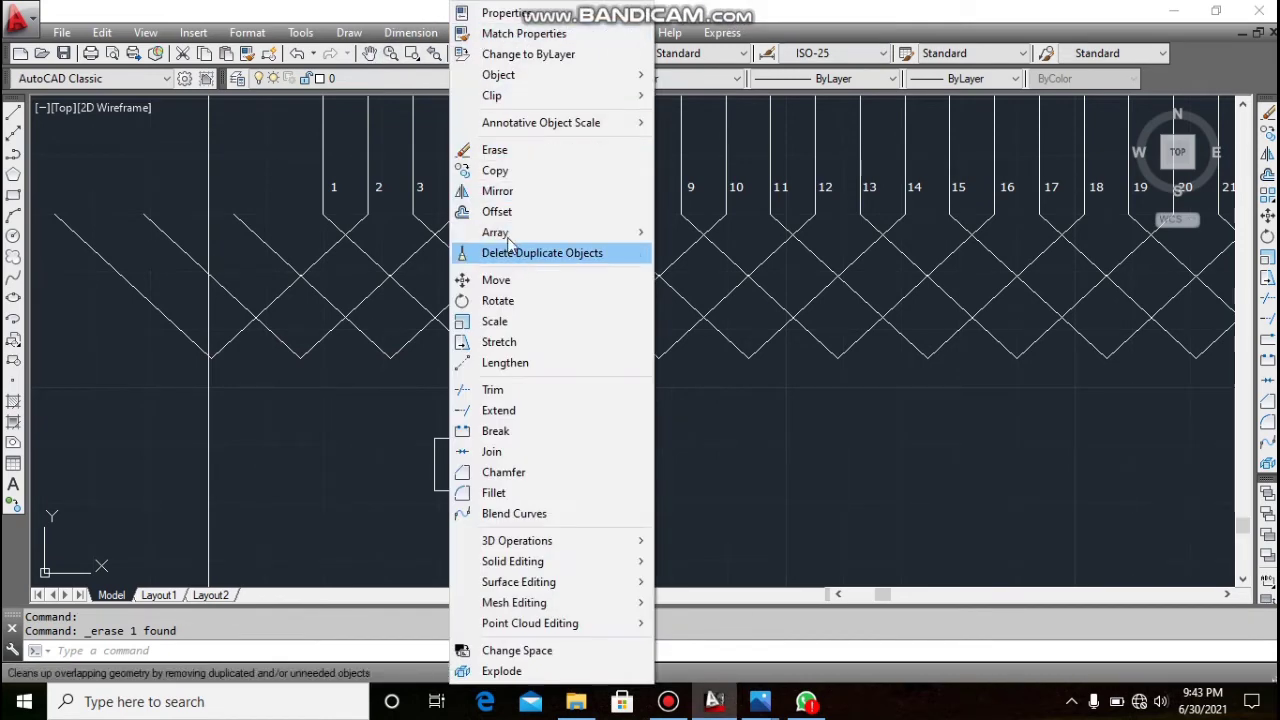
click(529, 170)
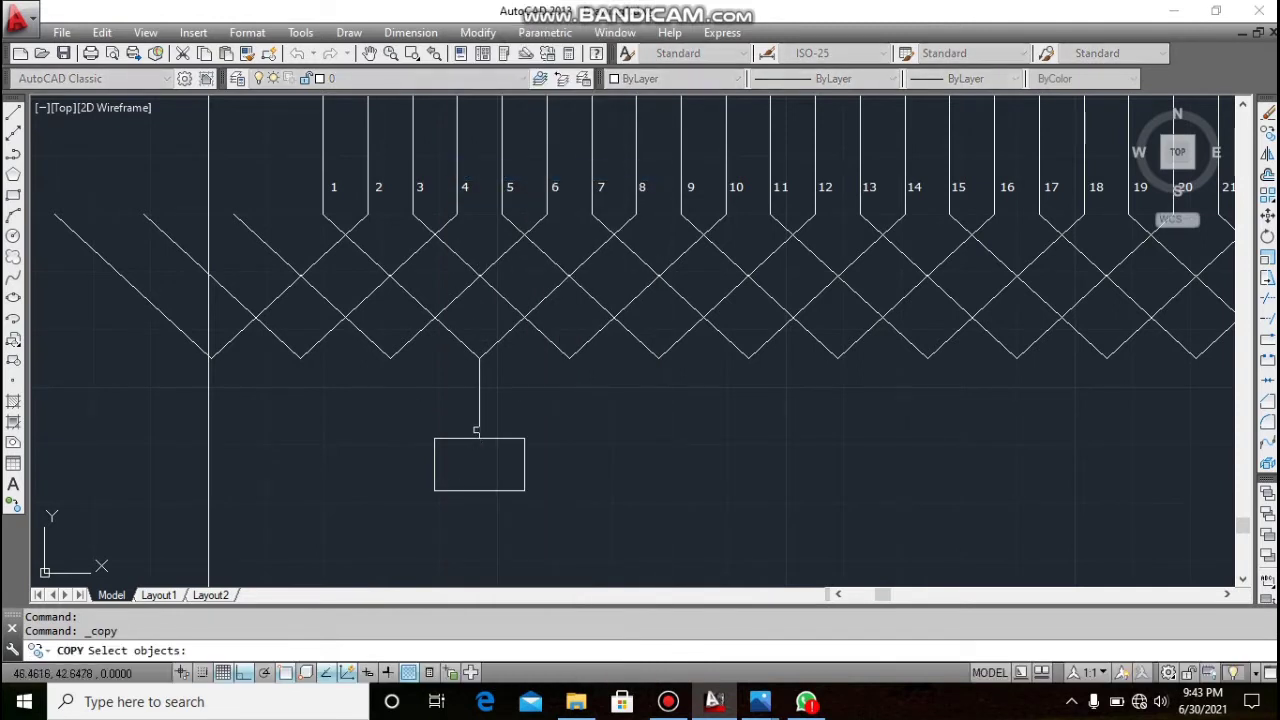
click(479, 422)
click(456, 439)
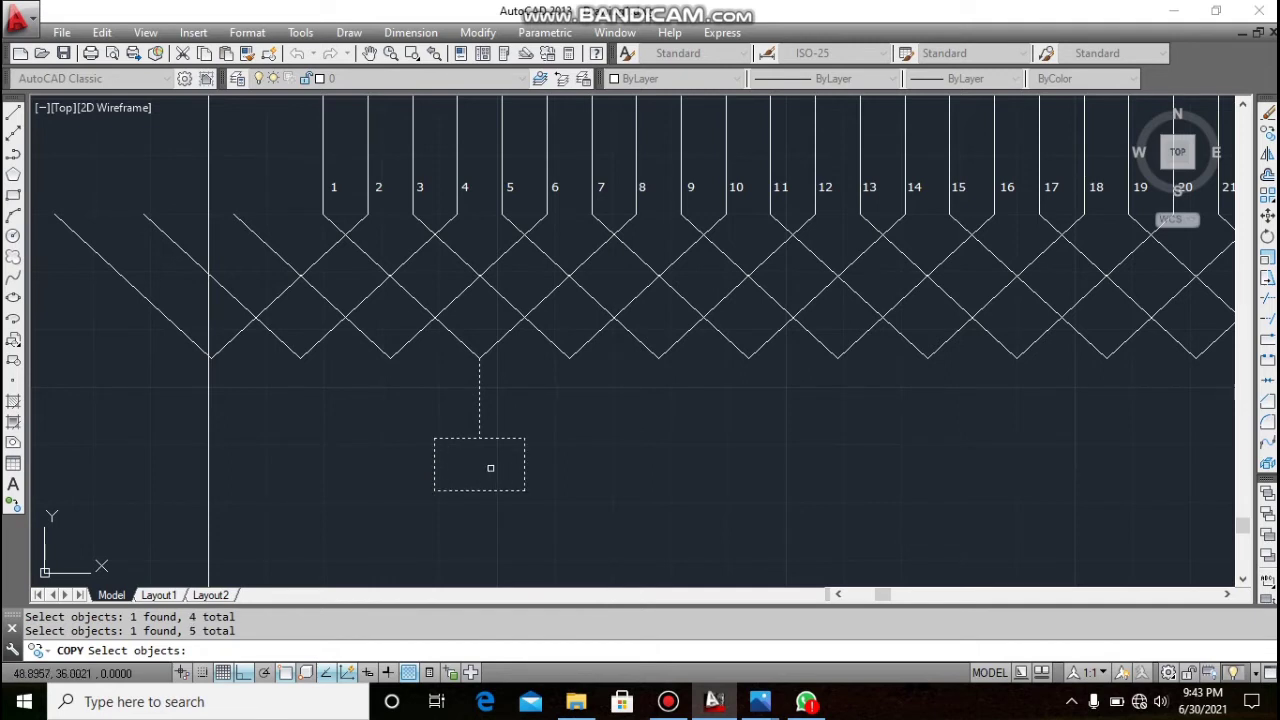
key(Return)
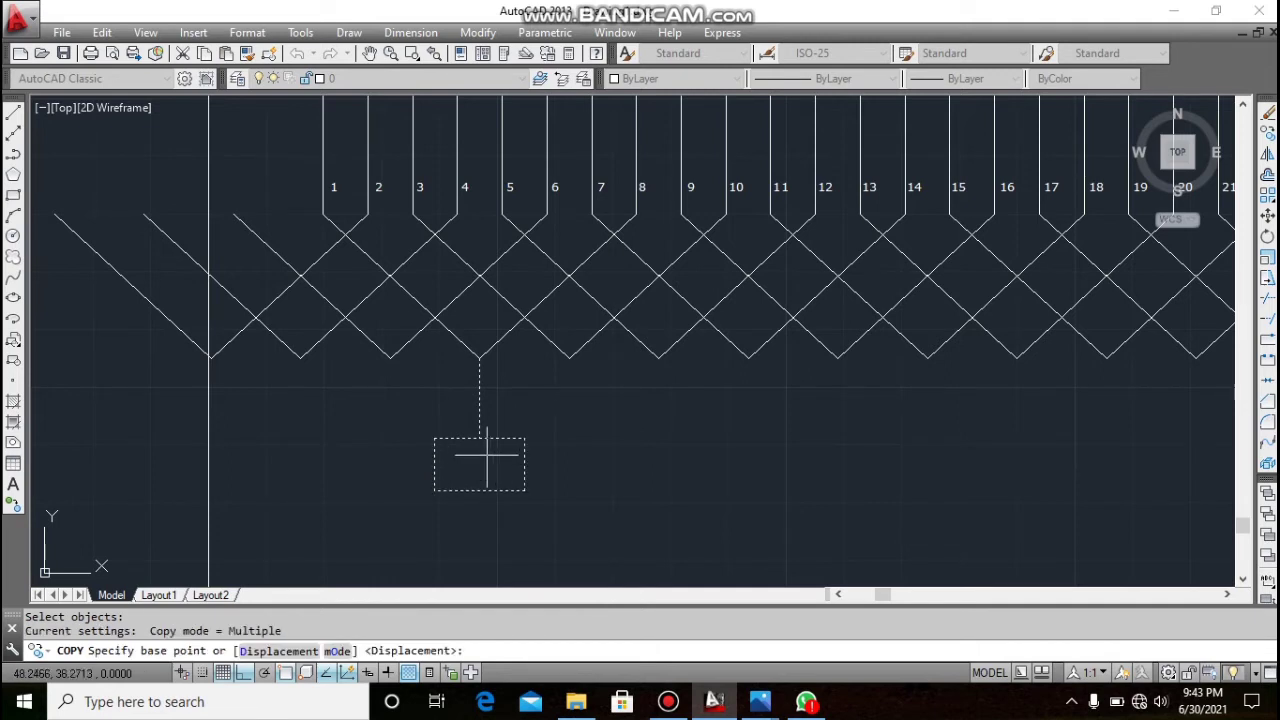
click(479, 357)
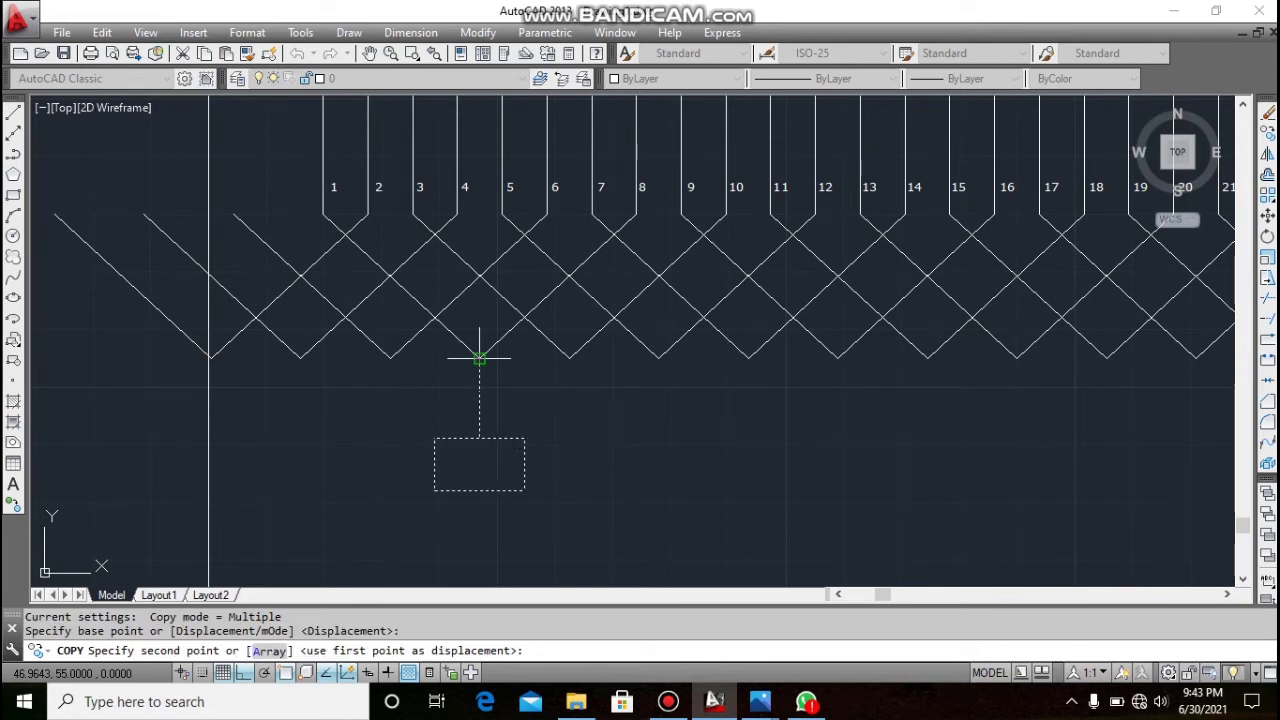
click(569, 357)
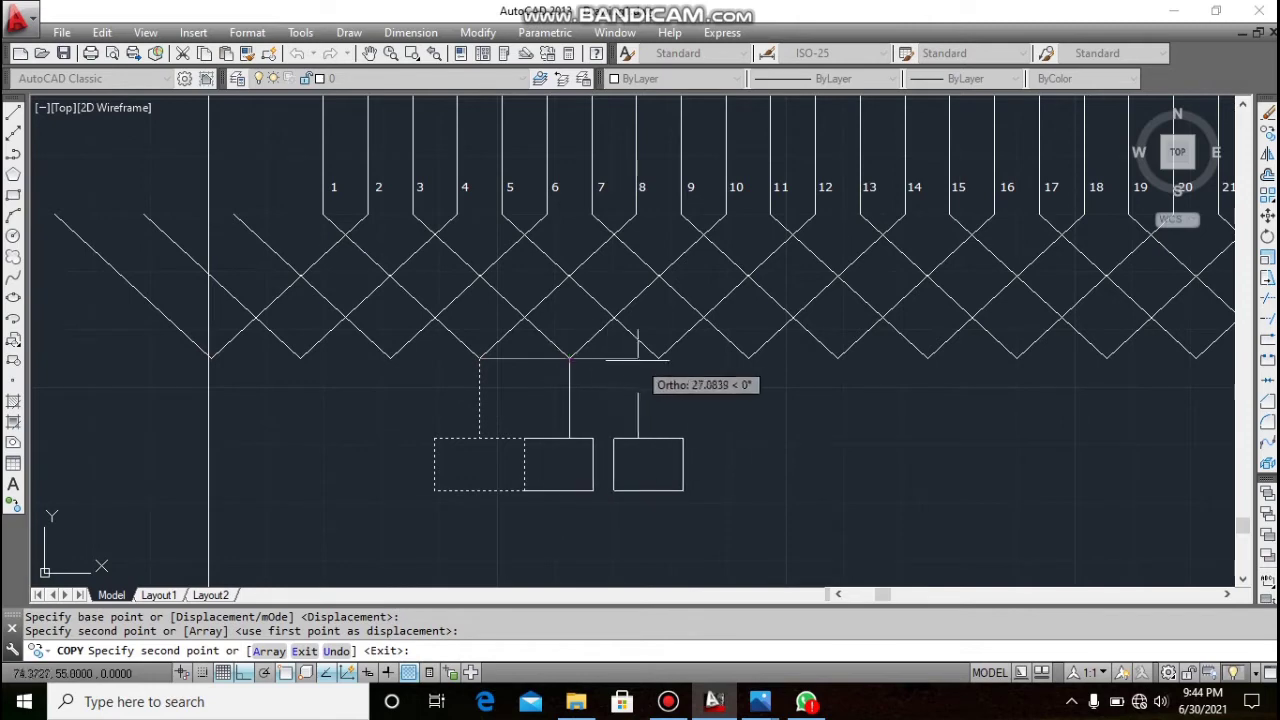
click(659, 357)
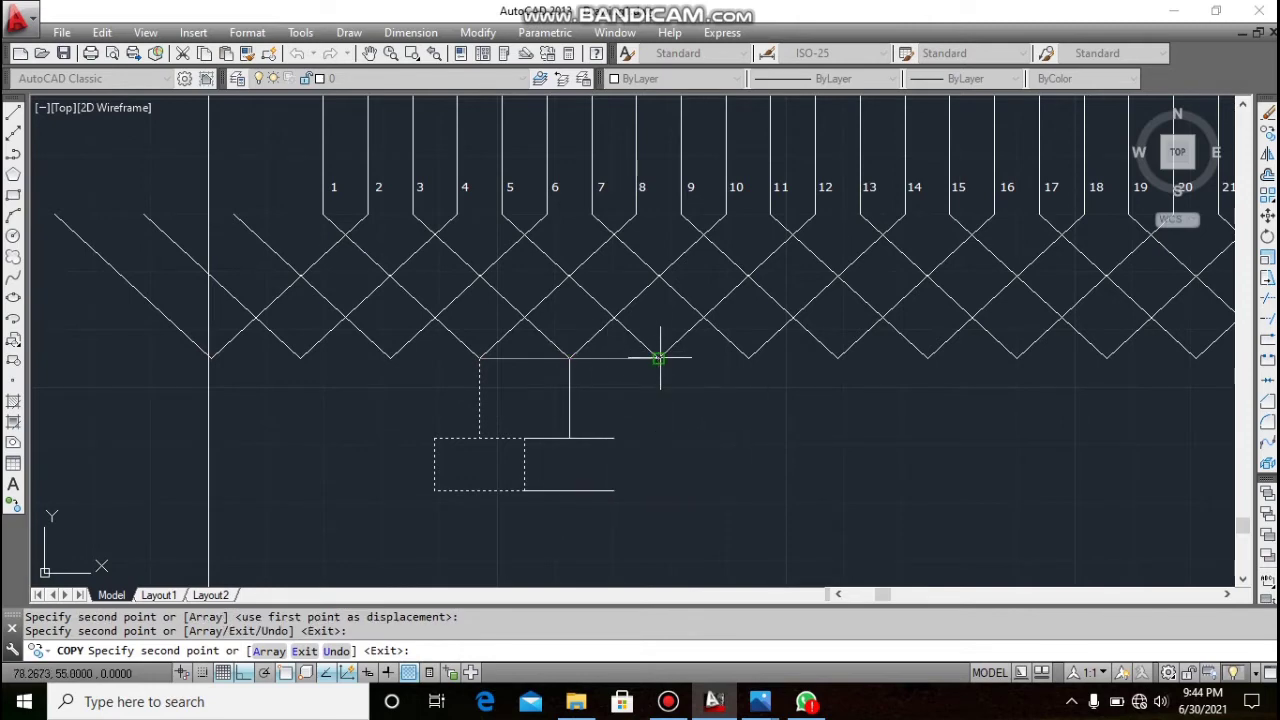
click(748, 357)
click(838, 357)
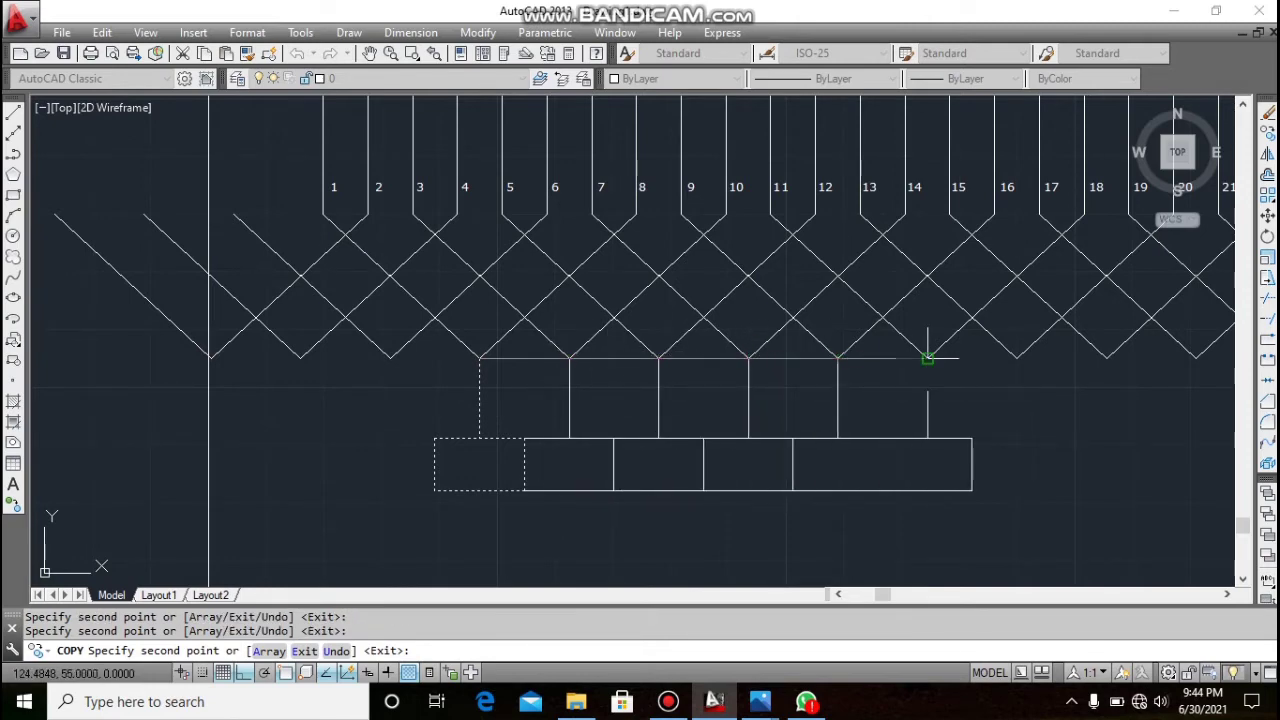
click(927, 357)
click(1017, 357)
click(1107, 357)
- Place further copies of the box and stem at the remaining eight lower end-connection tips, ending at the last one beyond conductor 32
scroll(1049, 366, down, 7)
scroll(991, 380, up, 3)
scroll(1163, 370, up, 4)
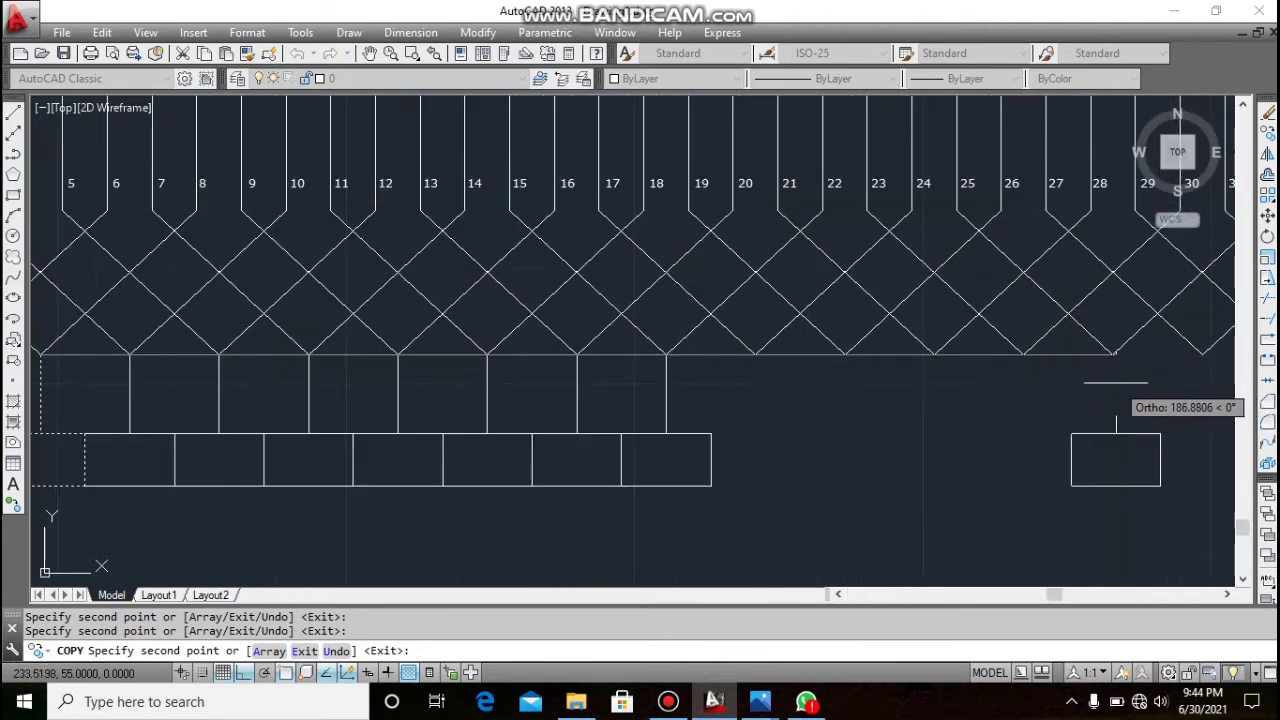
click(755, 354)
click(845, 354)
click(934, 354)
click(1023, 354)
scroll(903, 391, down, 3)
scroll(900, 392, up, 3)
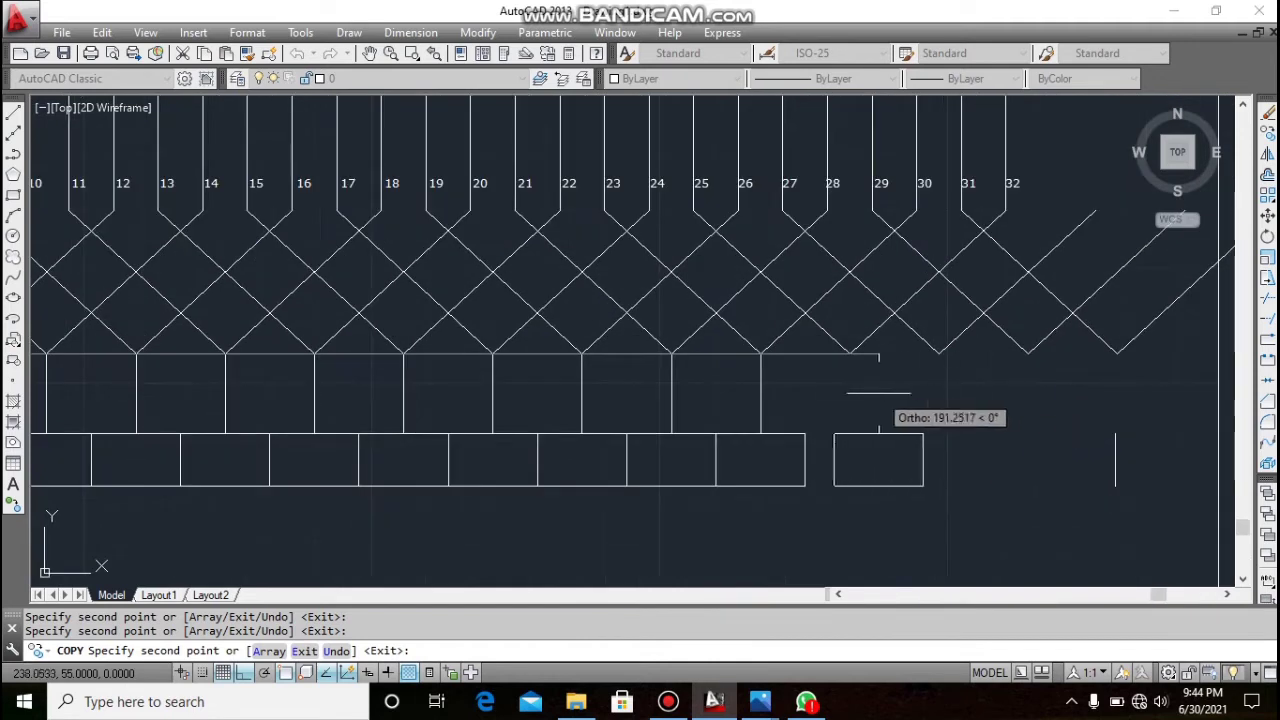
click(849, 354)
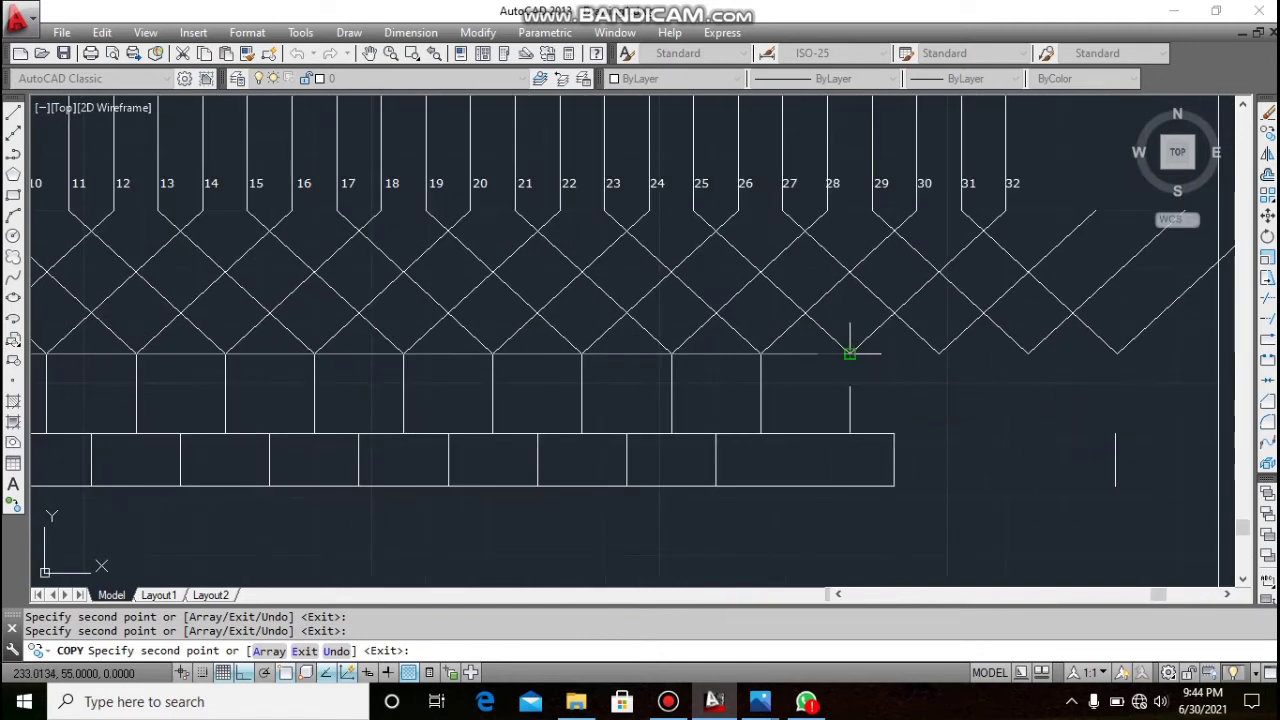
click(938, 354)
click(1028, 354)
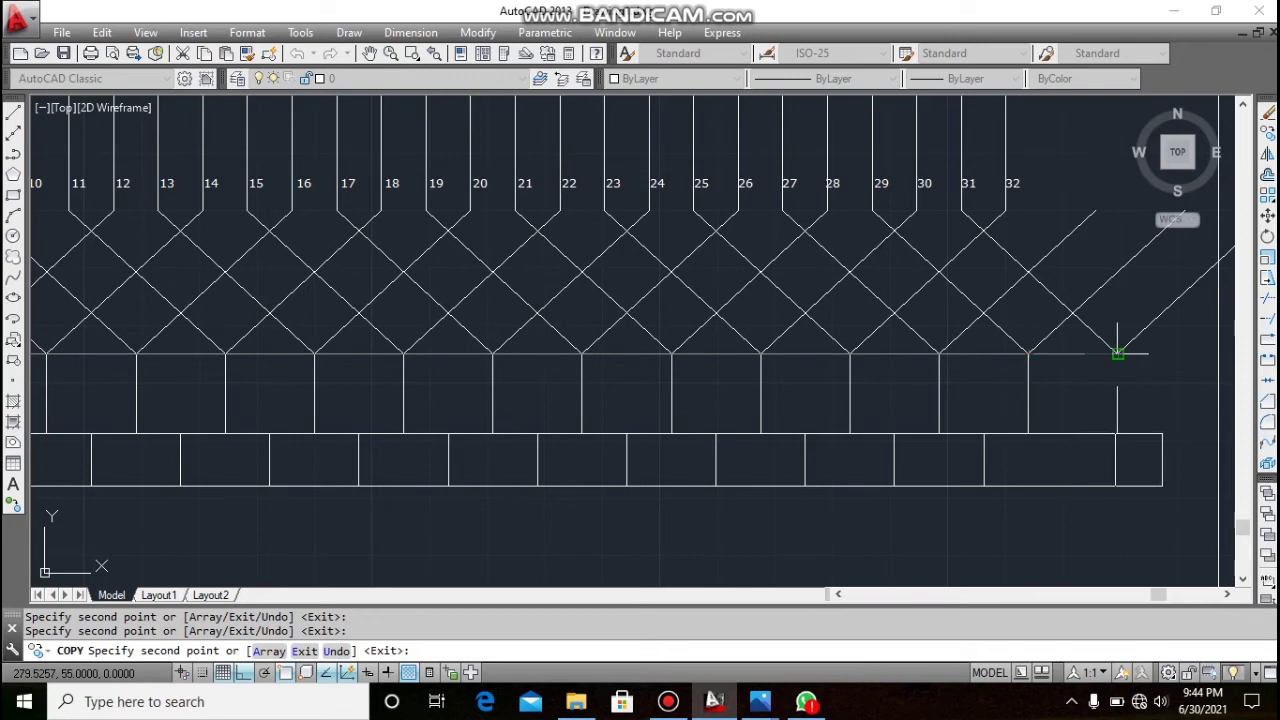
right_click(1082, 386)
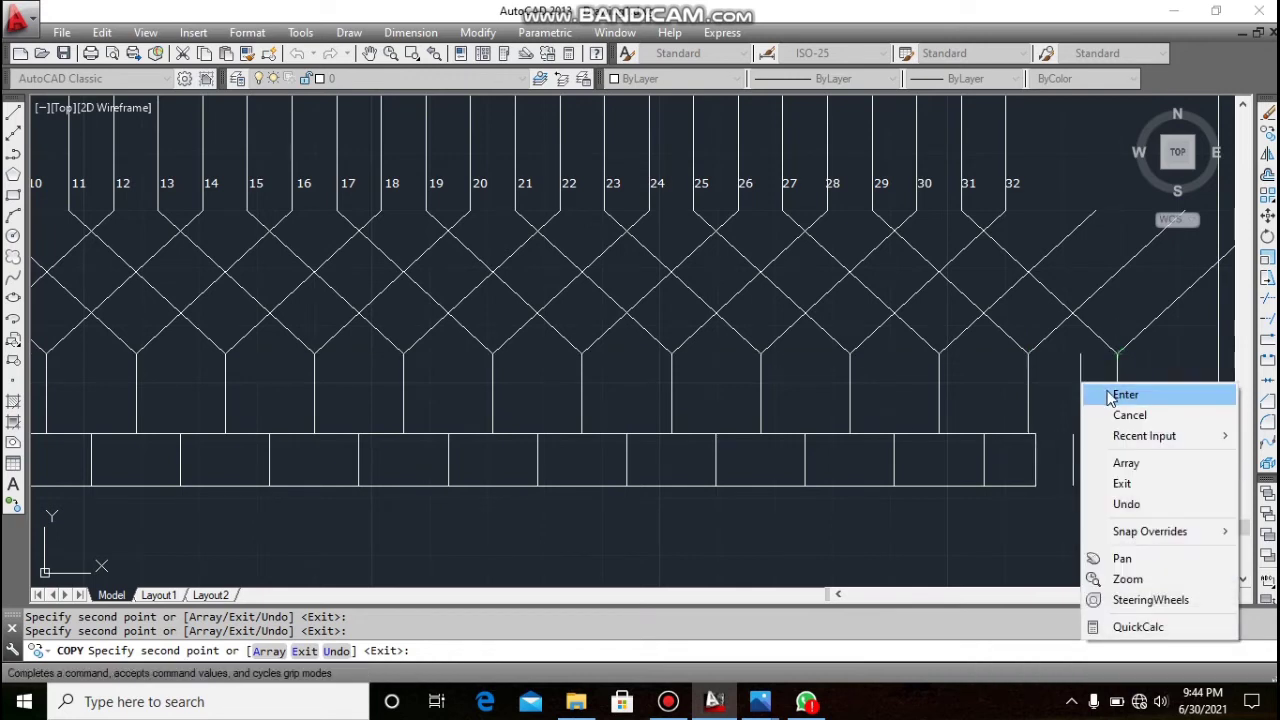
click(1124, 395)
- Erase the stray short vertical line inside the last commutator box
scroll(920, 380, down, 2)
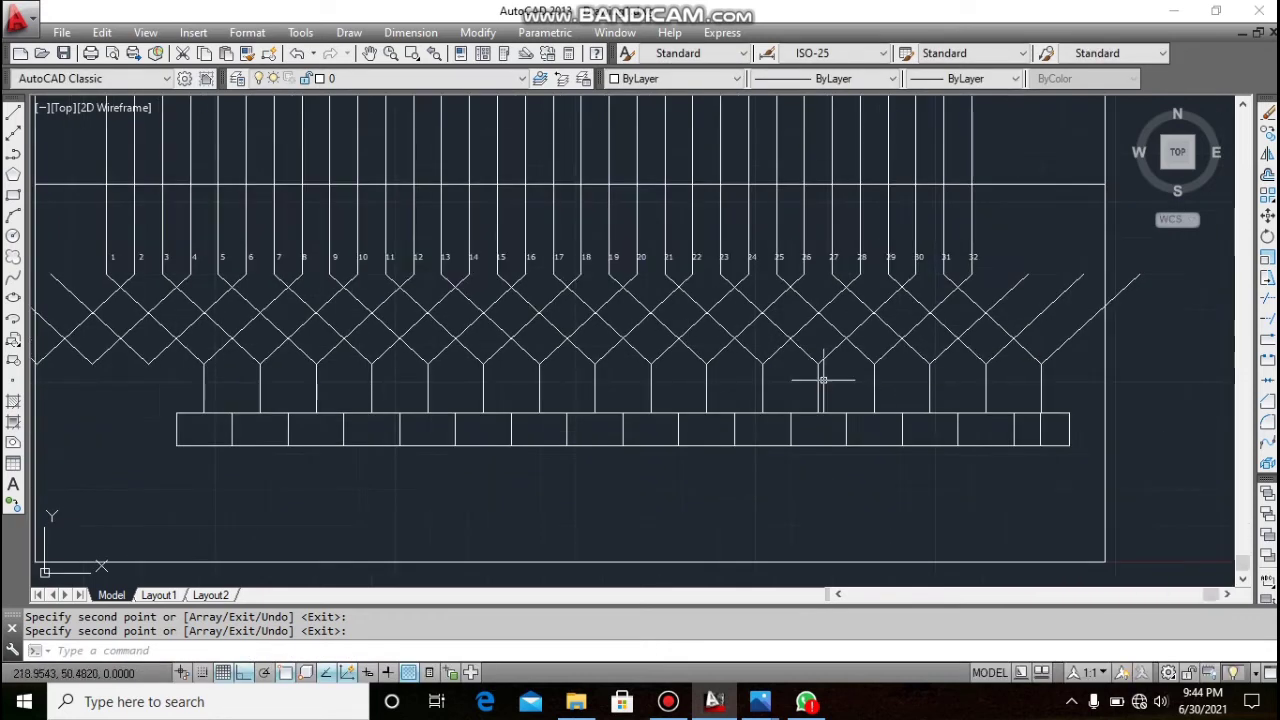
scroll(1040, 420, up, 4)
click(1039, 442)
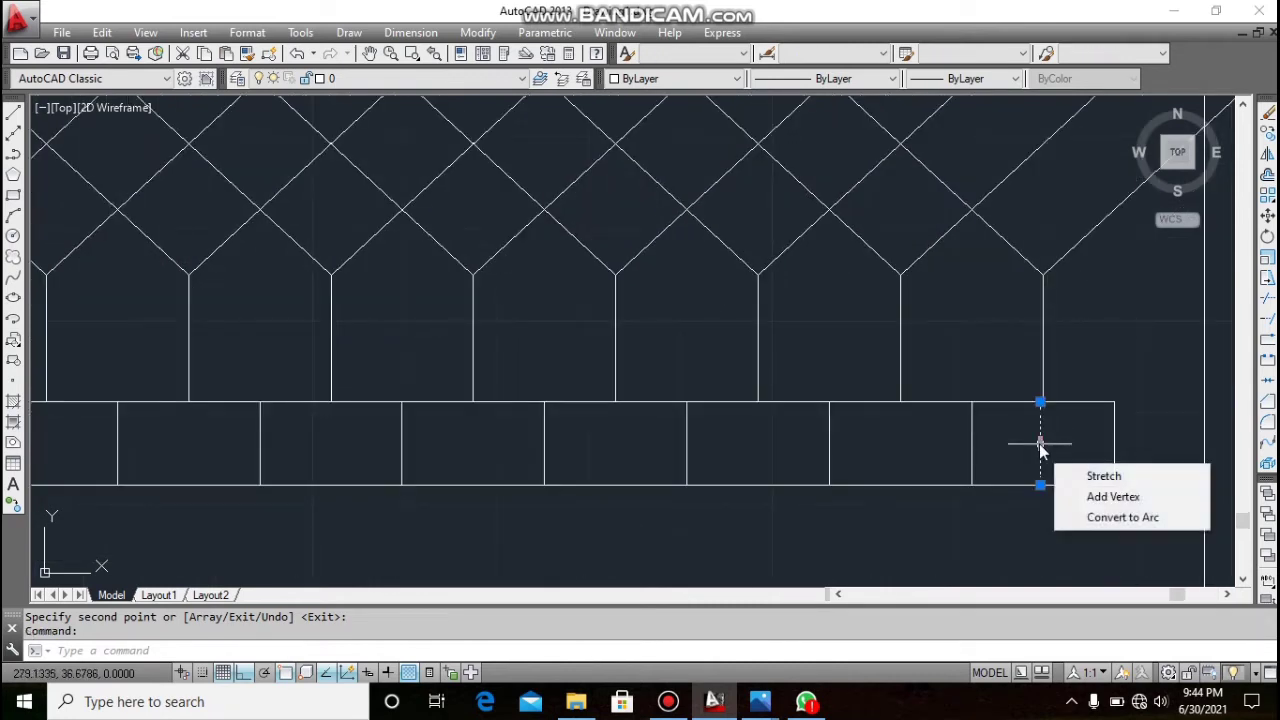
right_click(1038, 448)
click(1083, 340)
- Label the first three commutator segments 1, 2 and 3 with one single-line text, spacing the numbers to fit the boxes
scroll(997, 403, down, 6)
scroll(508, 418, up, 4)
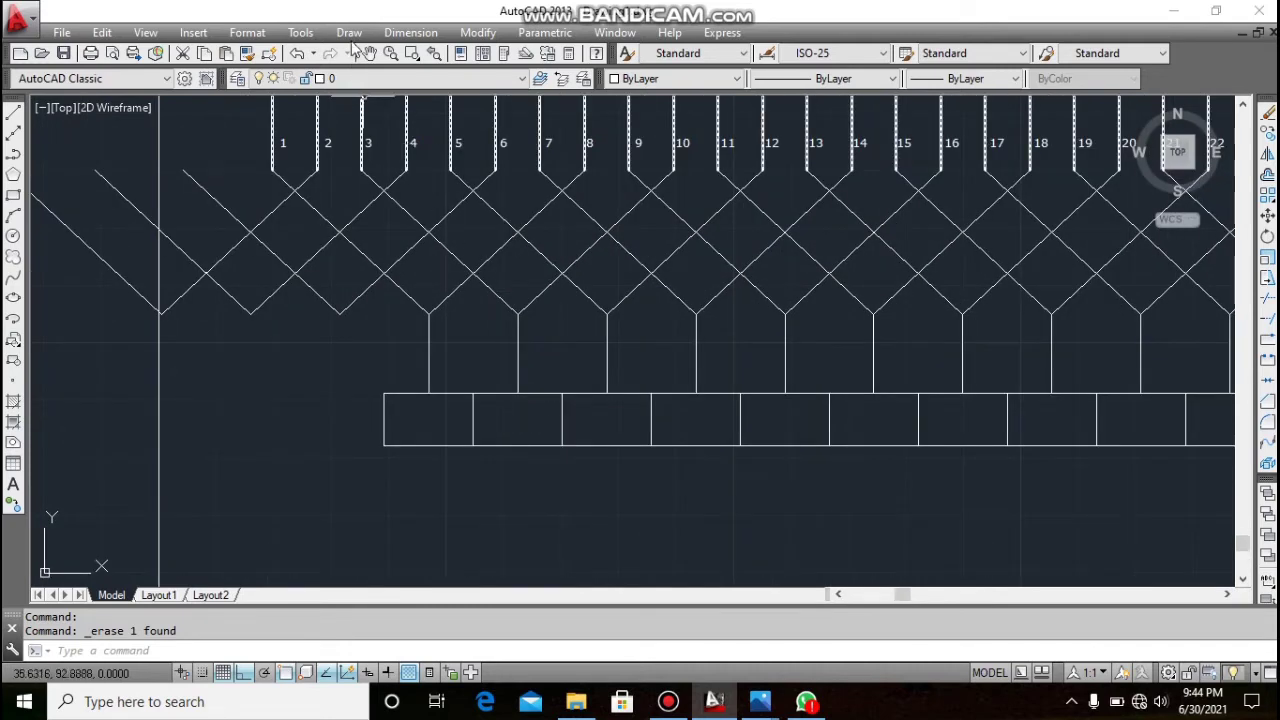
click(349, 32)
mouse_move(385, 590)
click(545, 609)
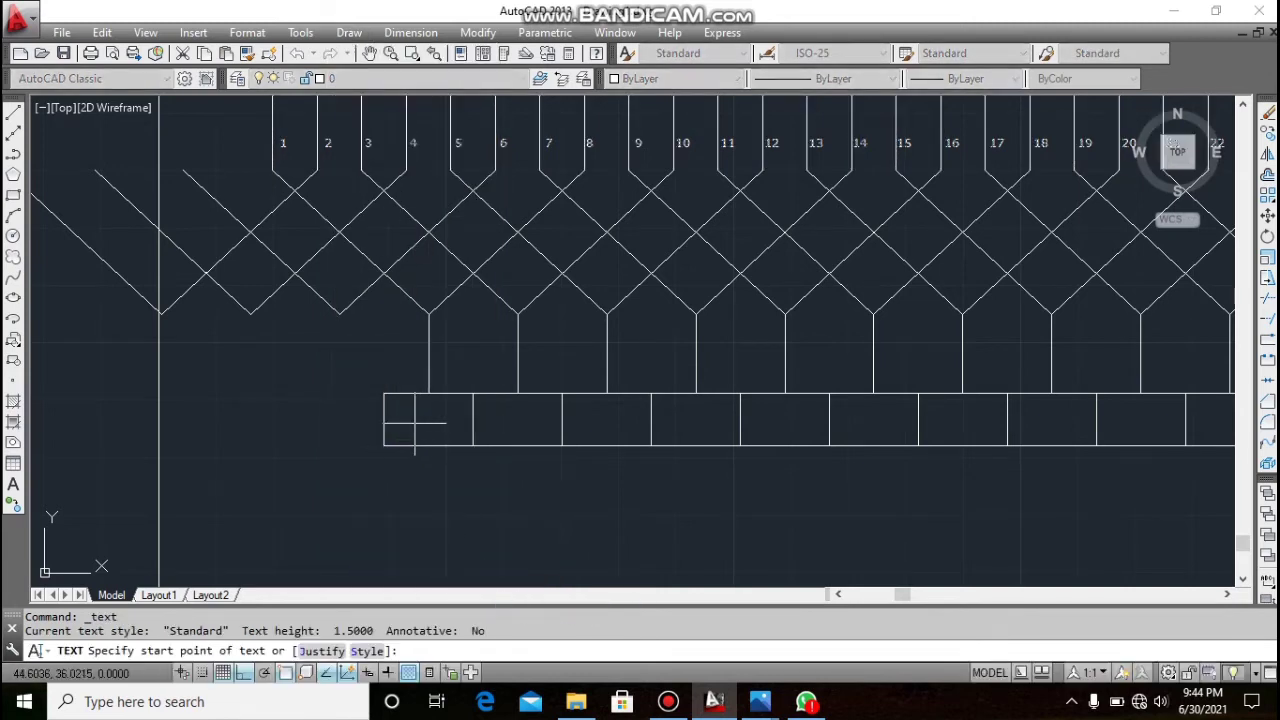
click(415, 424)
key(Return)
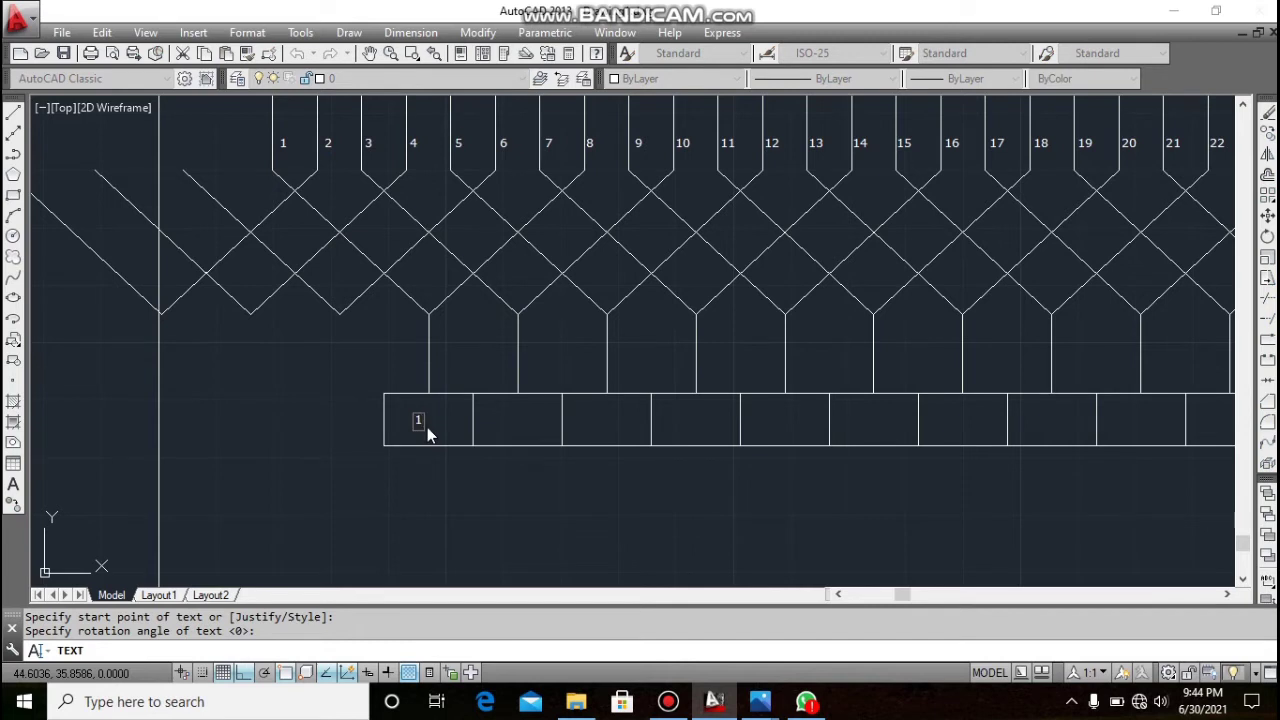
text(1            2        )
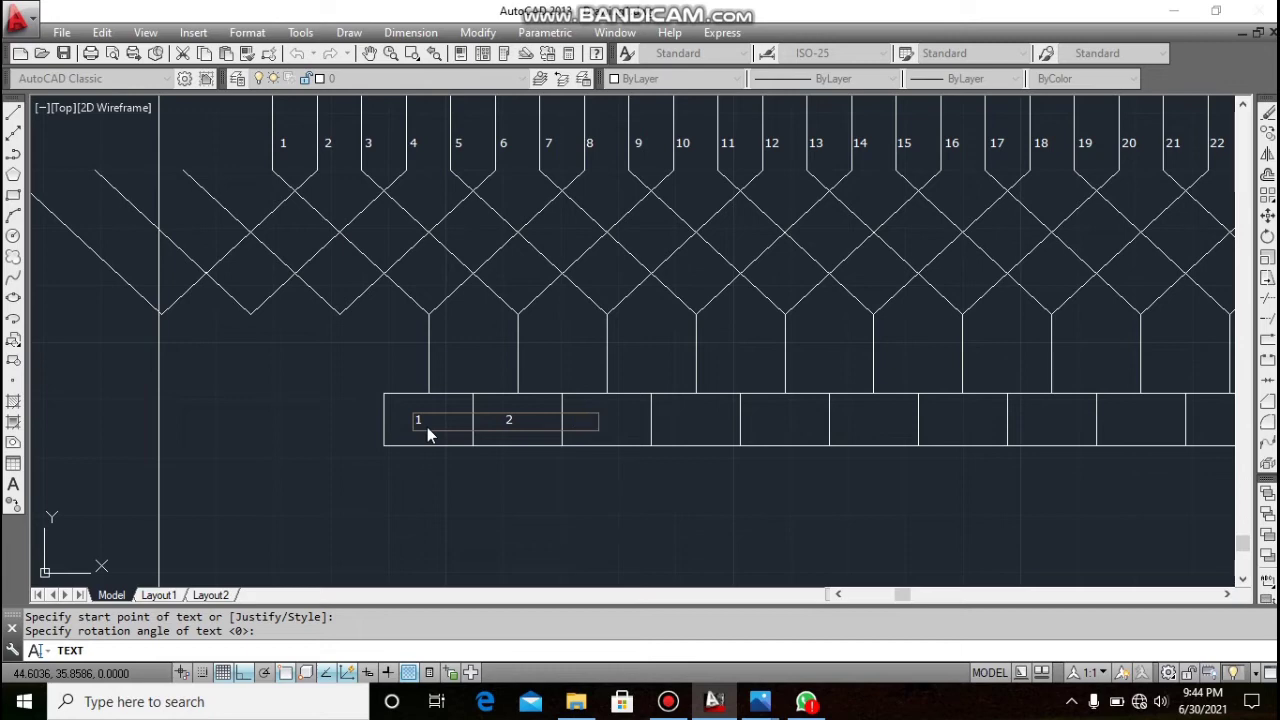
text(    3)
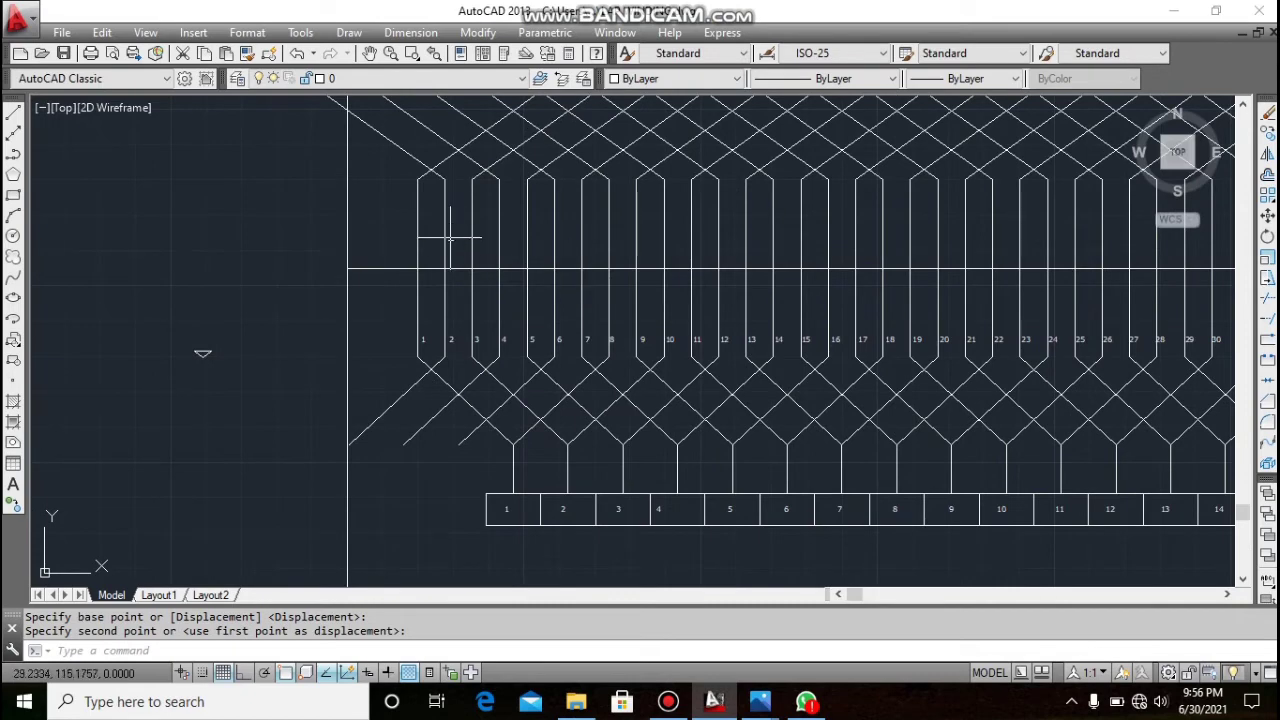
- Draw a rectangle across the conductors, from between conductors 1 and 2 to between conductors 8 and 9, spanning the horizontal centre line
click(343, 38)
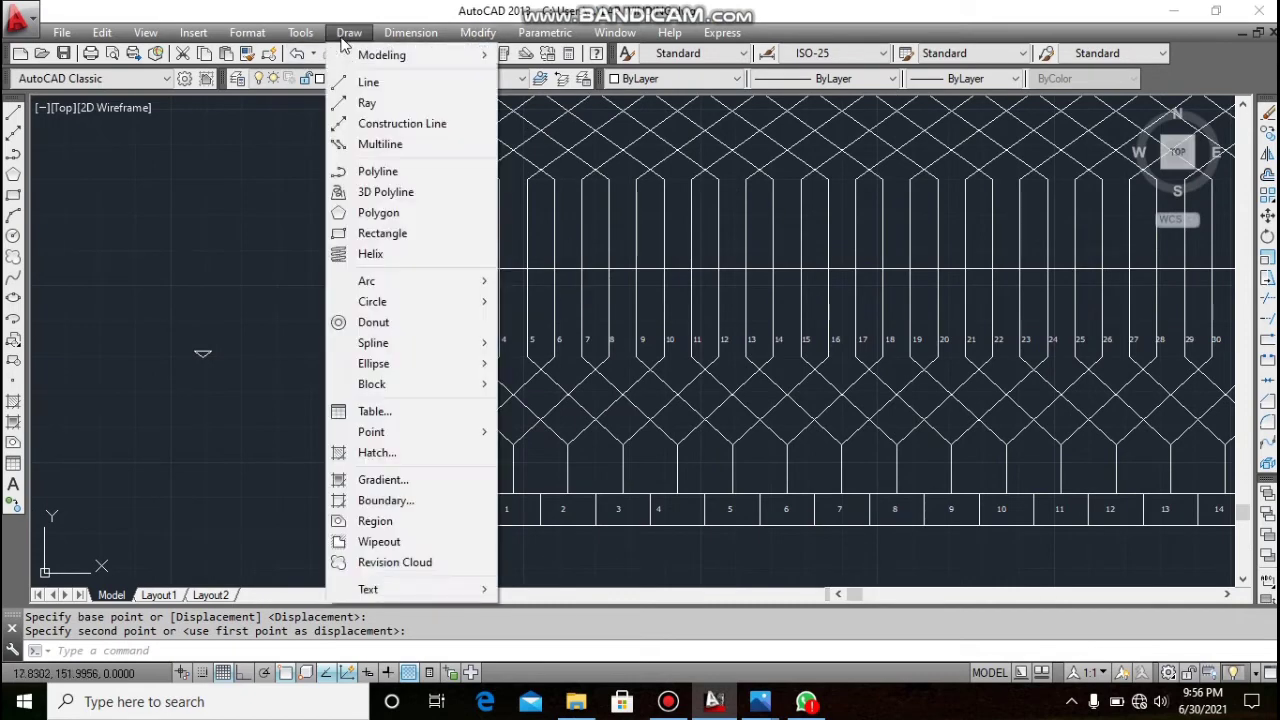
click(398, 236)
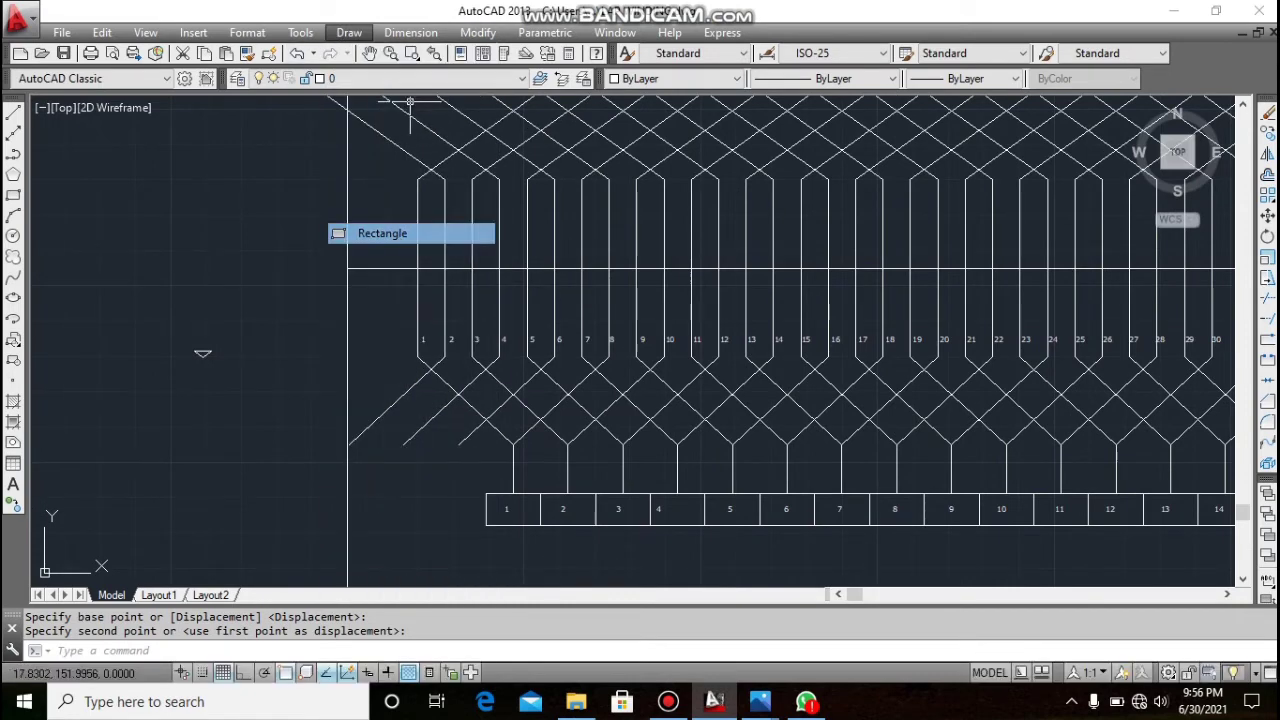
click(430, 213)
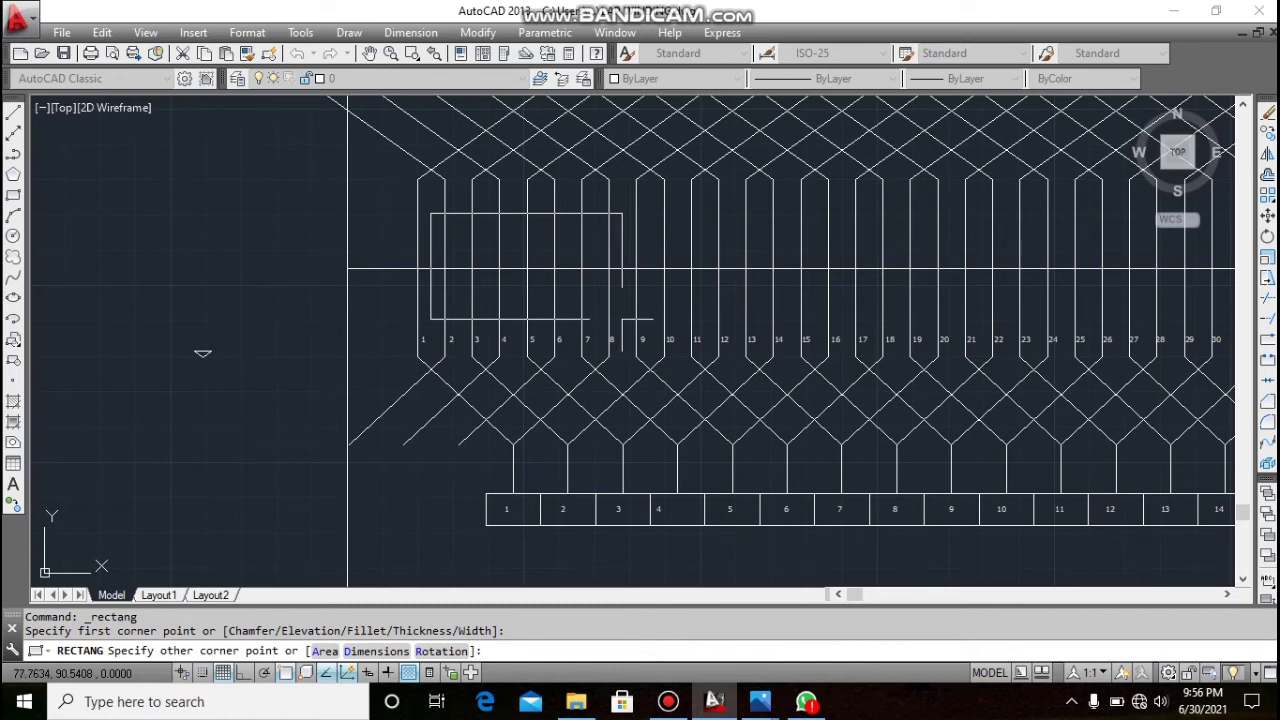
click(621, 318)
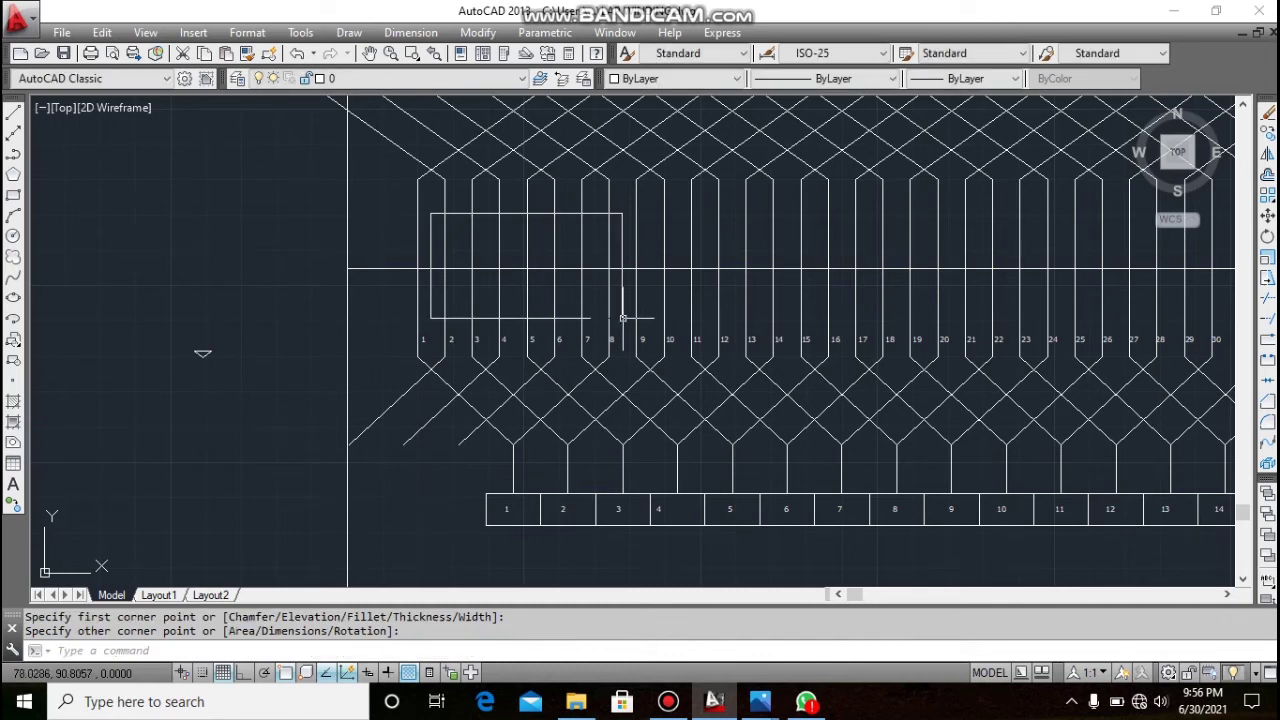
- Move the rectangle so the midpoint of its left edge lies on the horizontal centre line
click(485, 37)
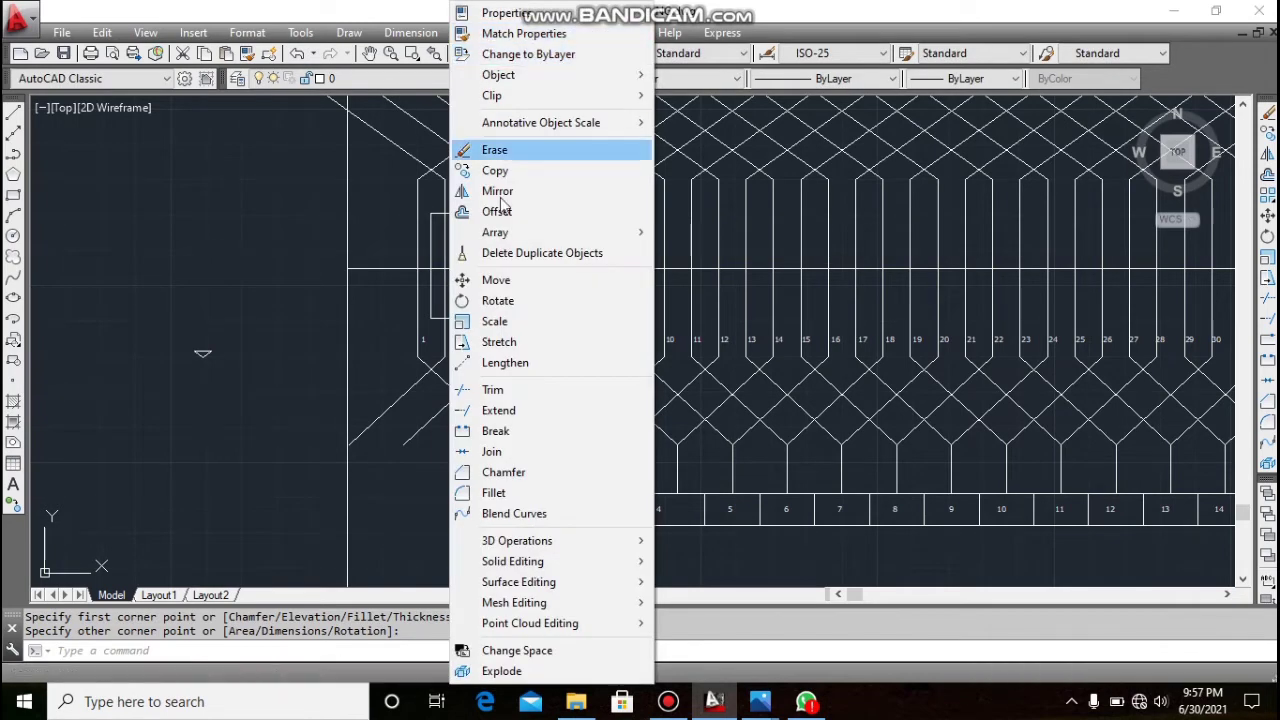
click(500, 282)
click(430, 240)
key(Return)
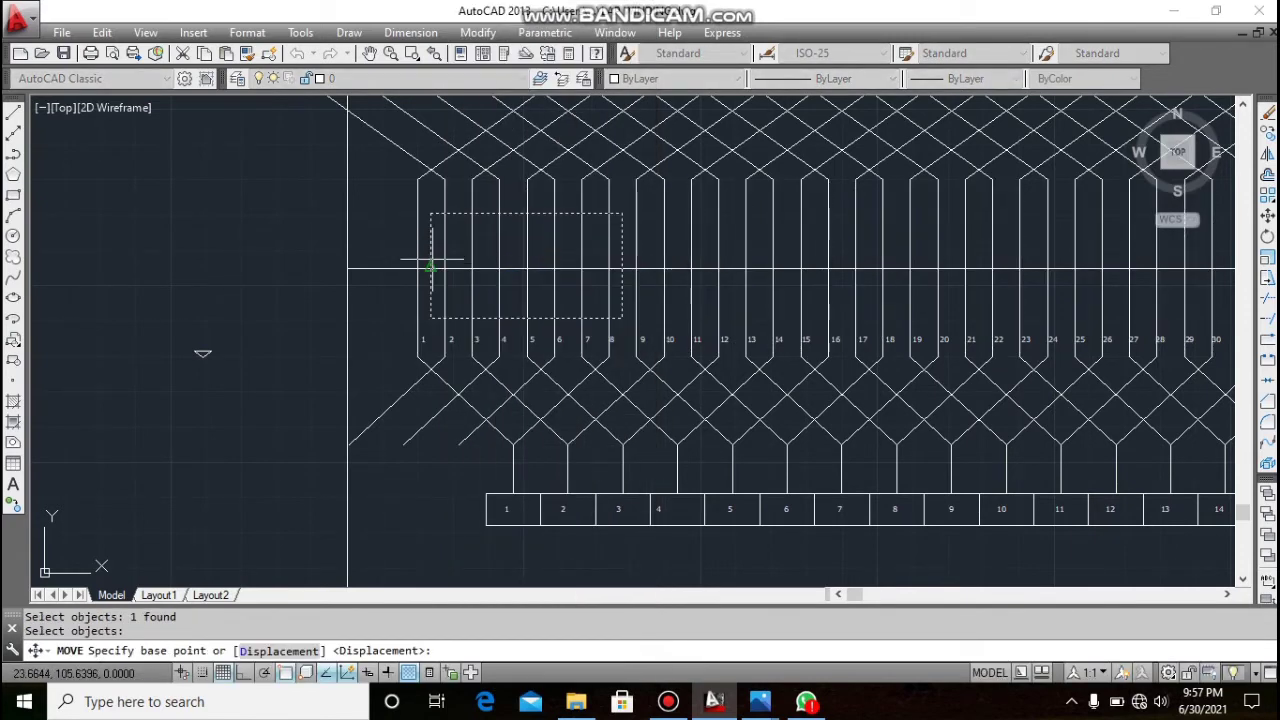
click(430, 268)
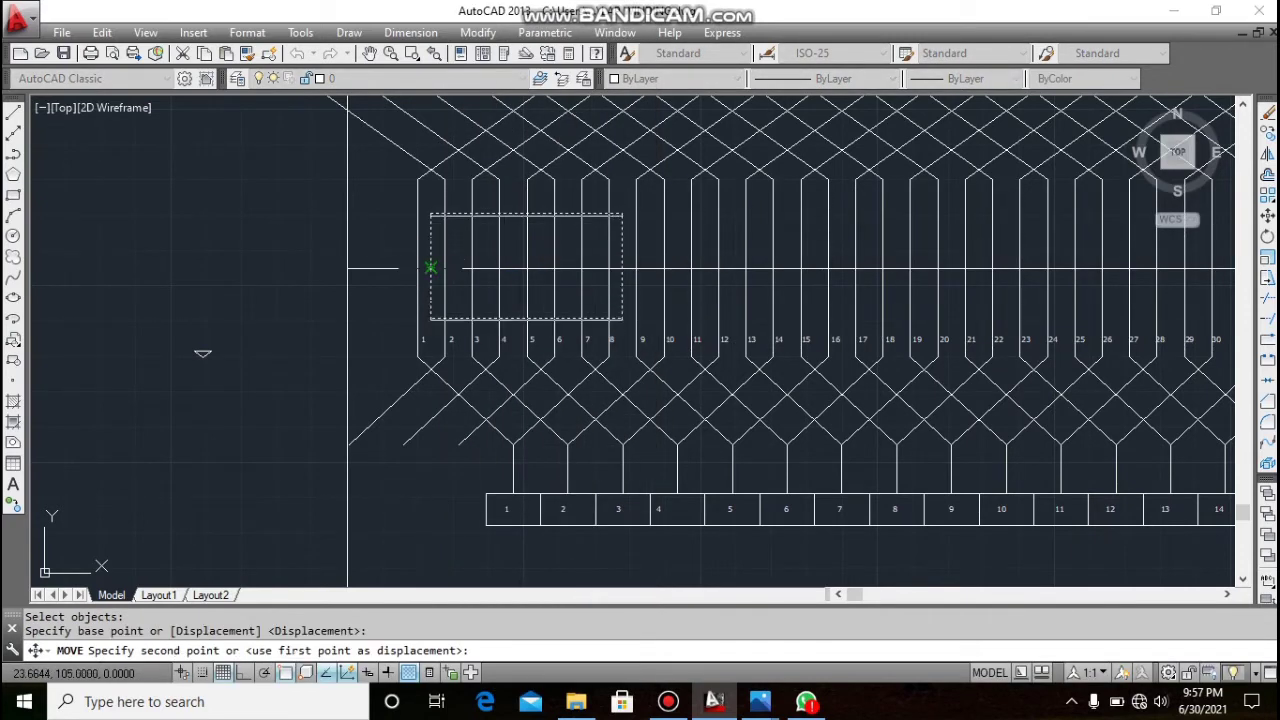
click(430, 268)
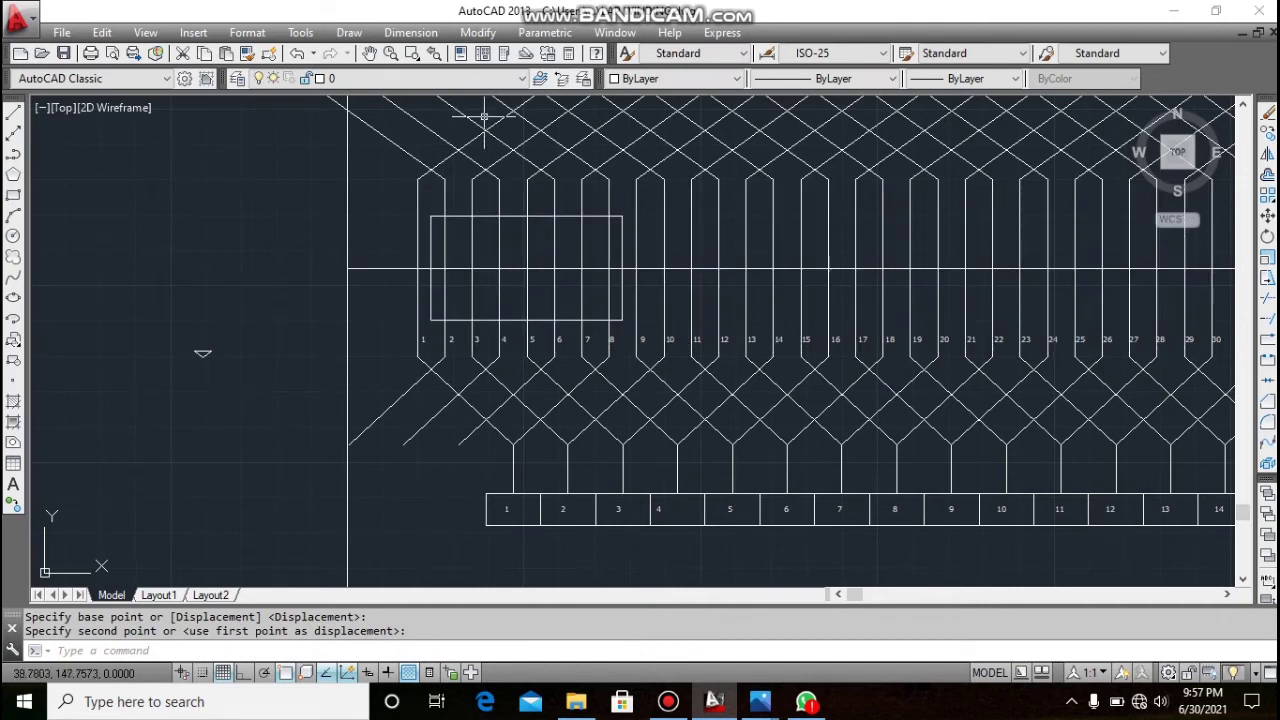
- Move the rectangle off the conductors into the empty area outside the sheet's left border
click(449, 143)
right_click(398, 107)
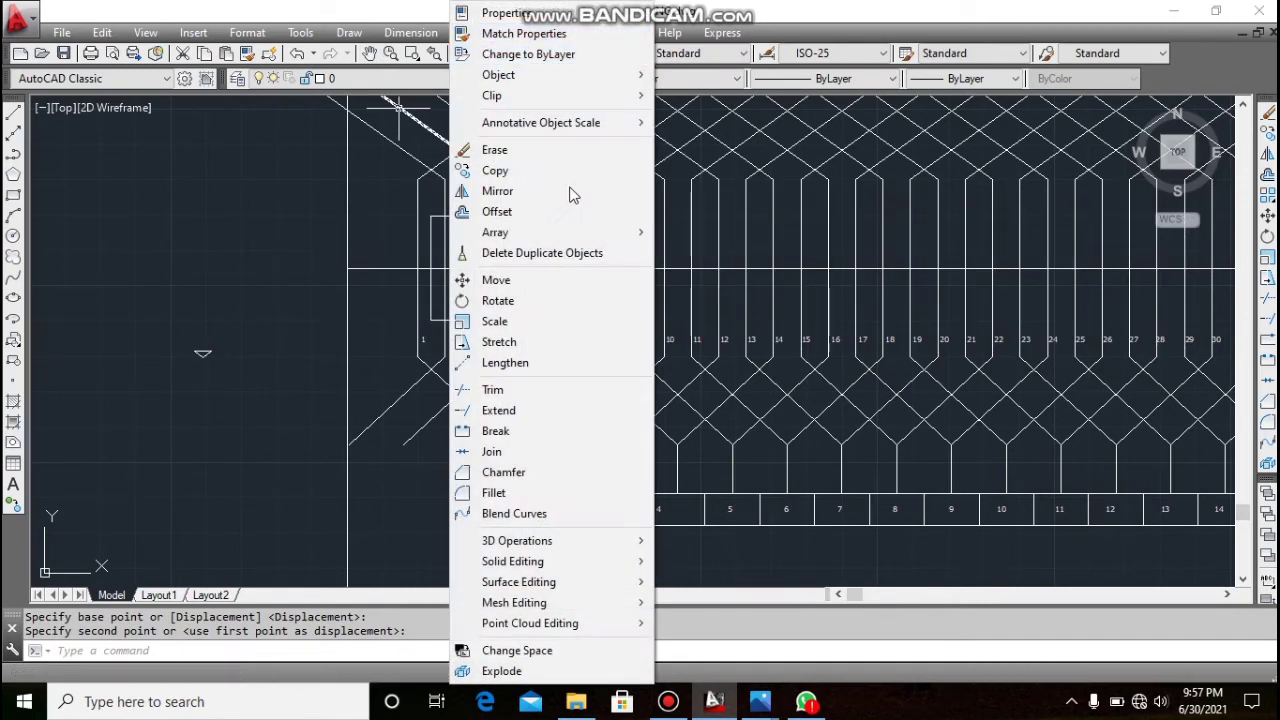
click(525, 279)
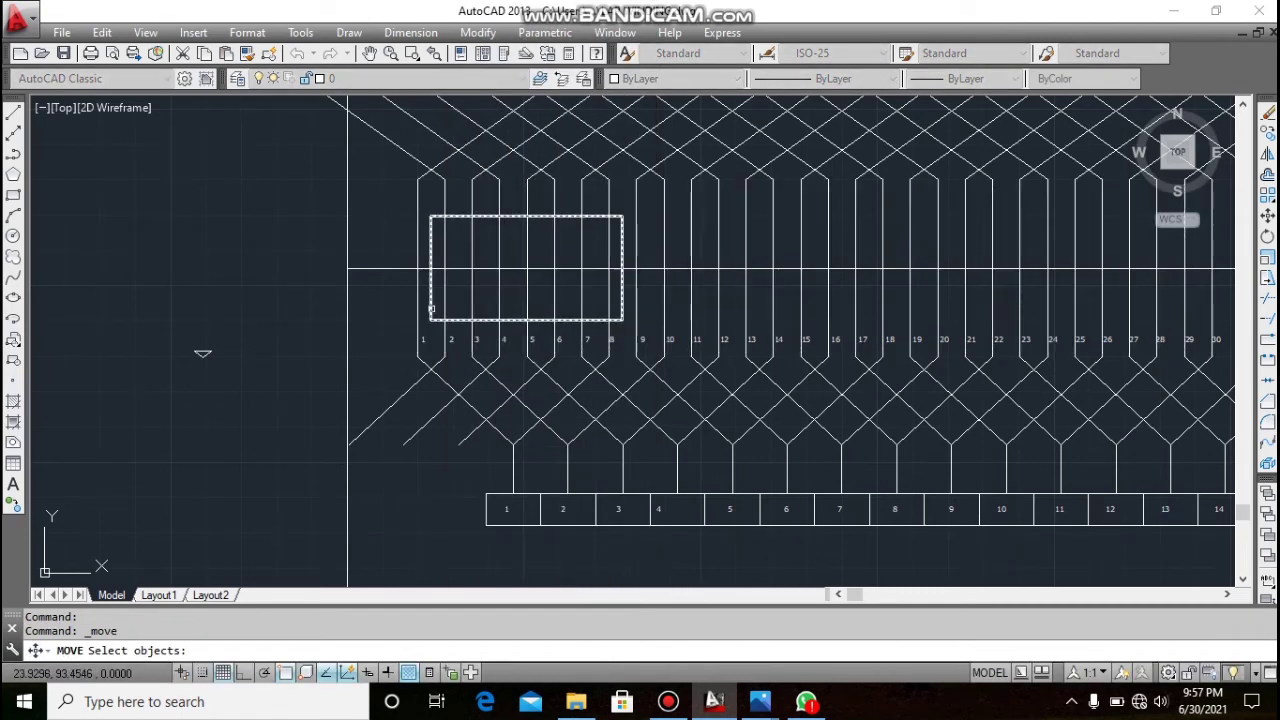
click(430, 311)
key(Return)
click(430, 311)
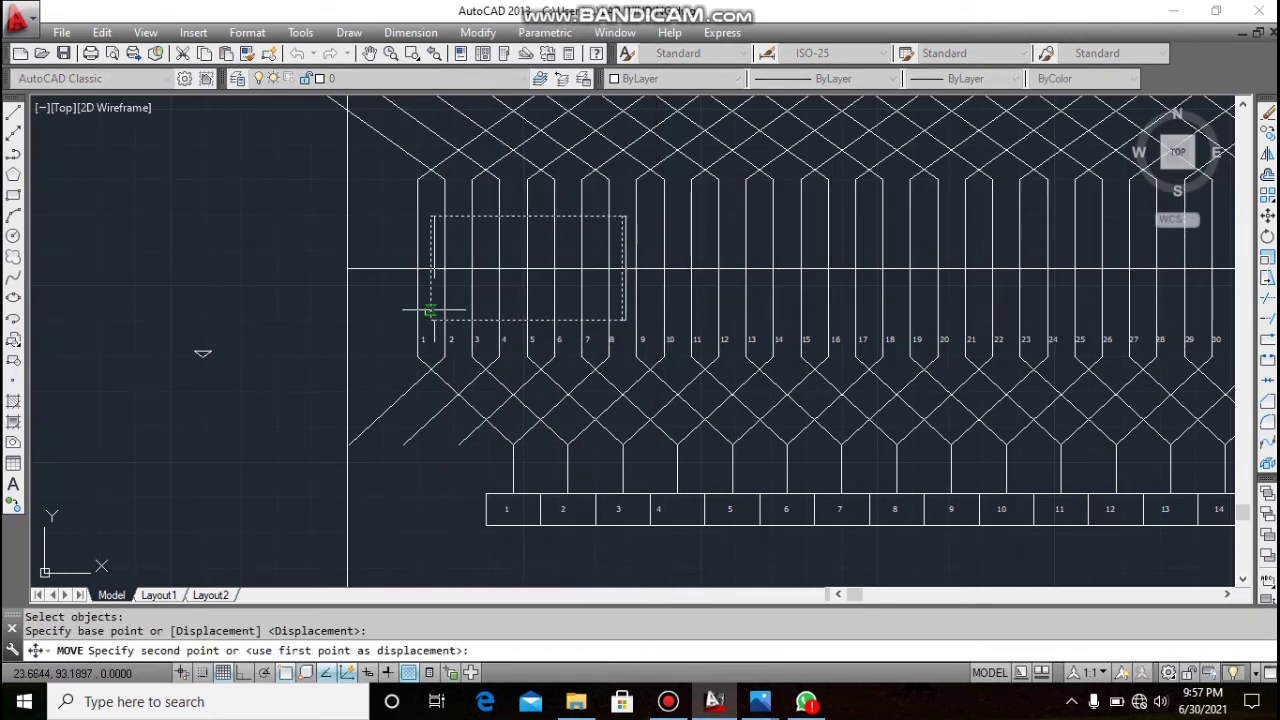
click(79, 260)
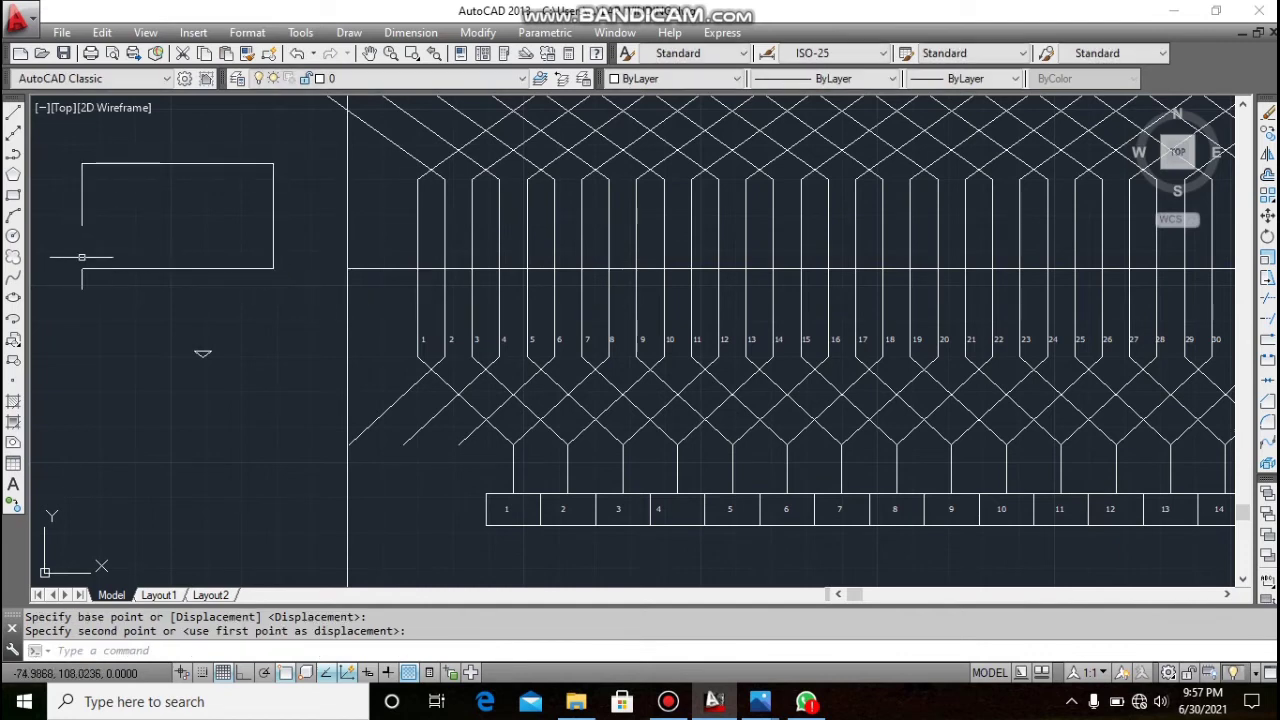
- Copy the rectangle outside the sheet's border straight down, leaving a gap between the original and the copy
scroll(364, 255, down, 2)
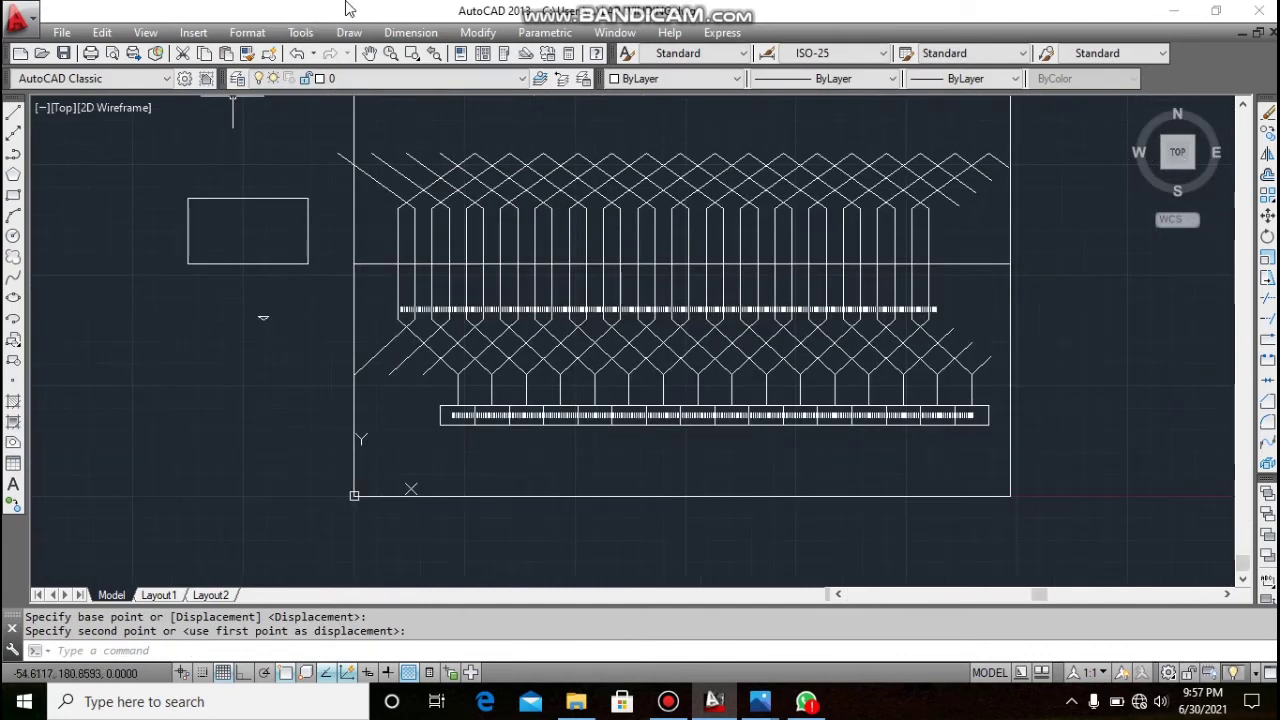
click(477, 32)
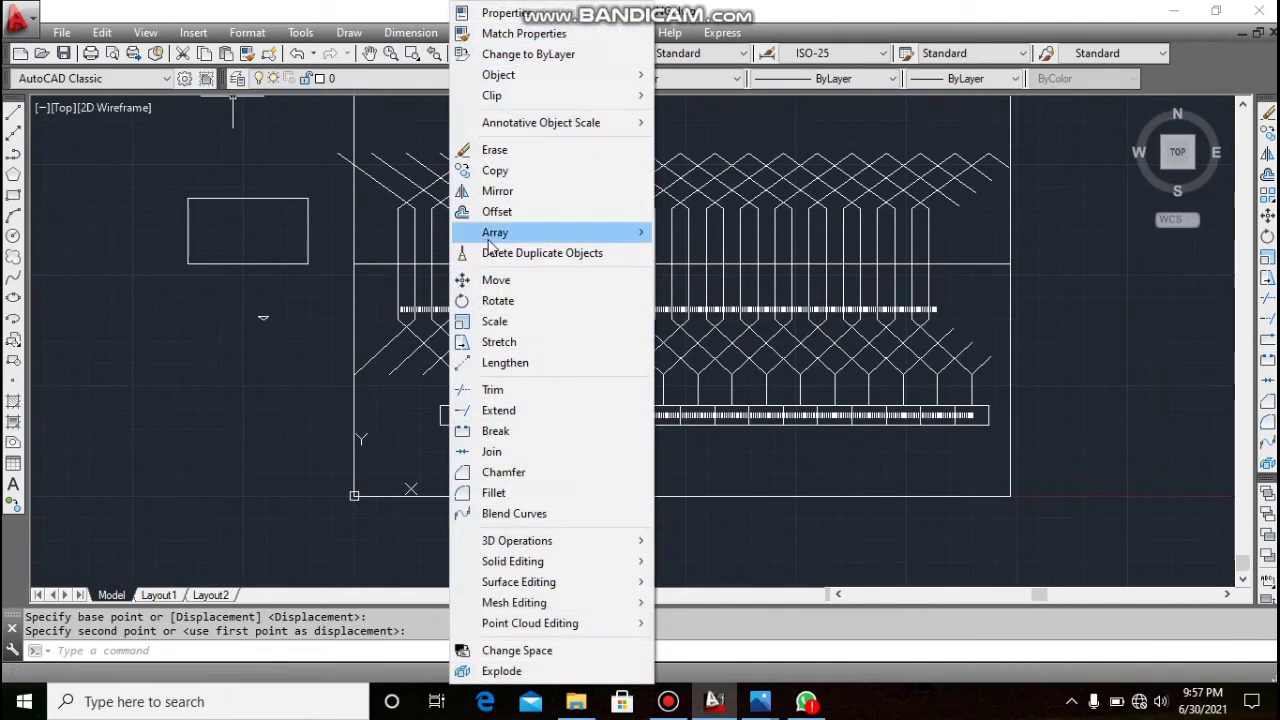
click(495, 170)
click(244, 199)
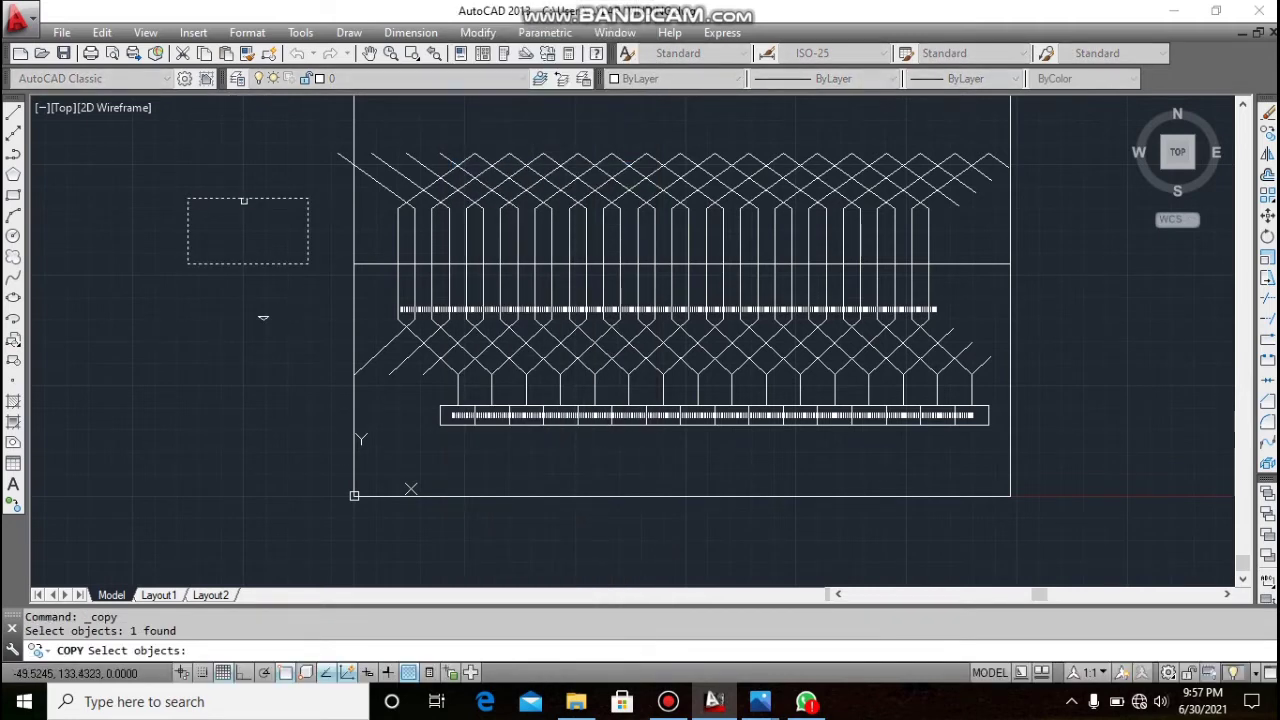
key(Return)
click(188, 231)
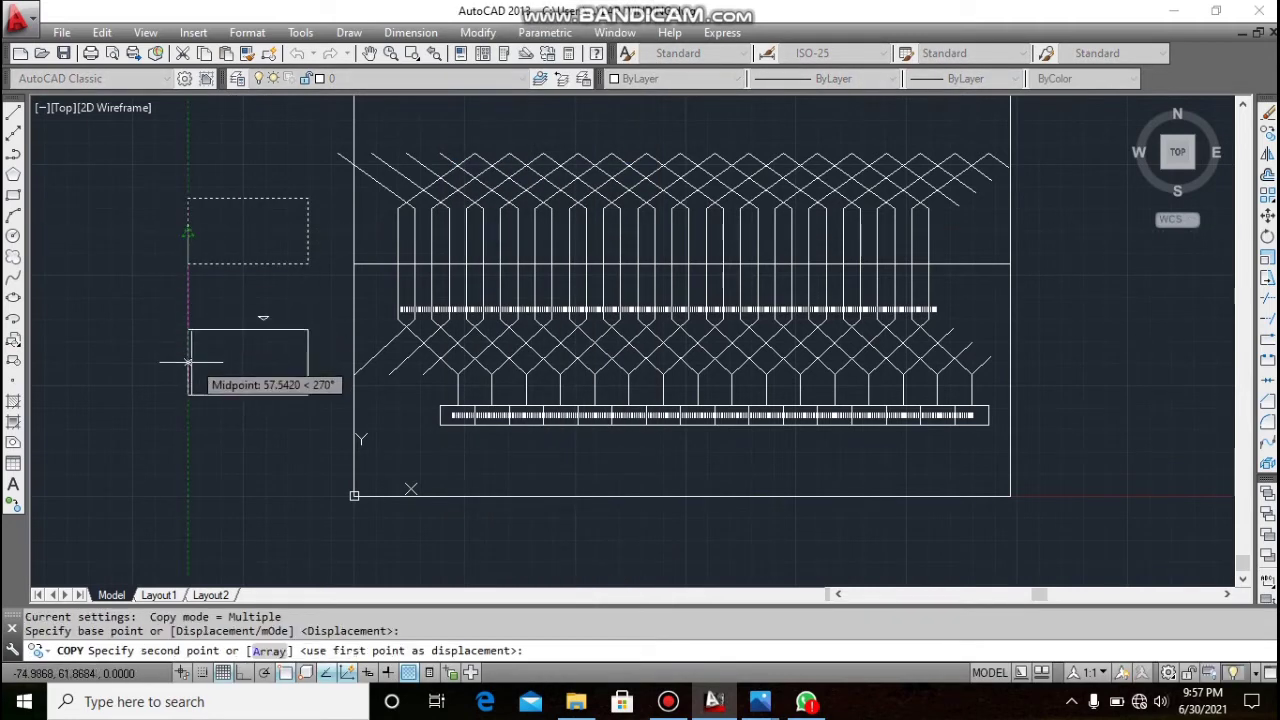
click(187, 376)
right_click(187, 376)
click(222, 388)
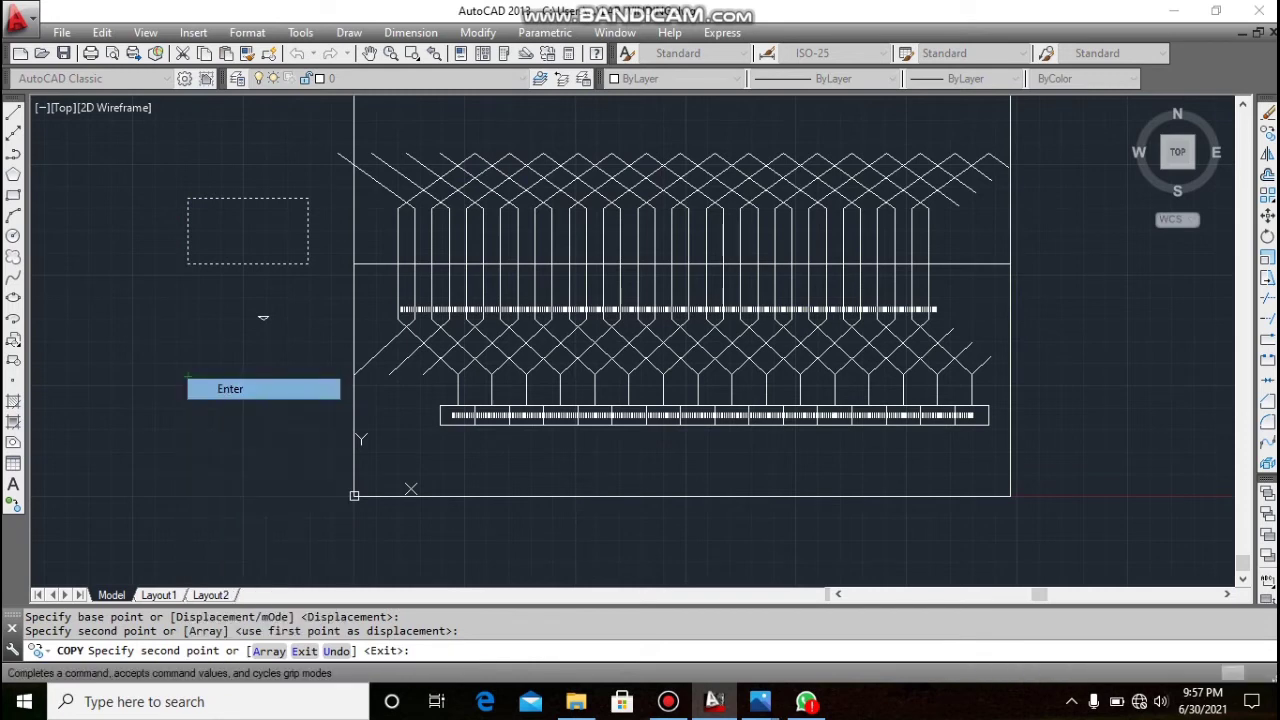
- Hatch the interior of the upper rectangle with the predefined ANSI31 pattern at angle 0 and scale 1
click(360, 33)
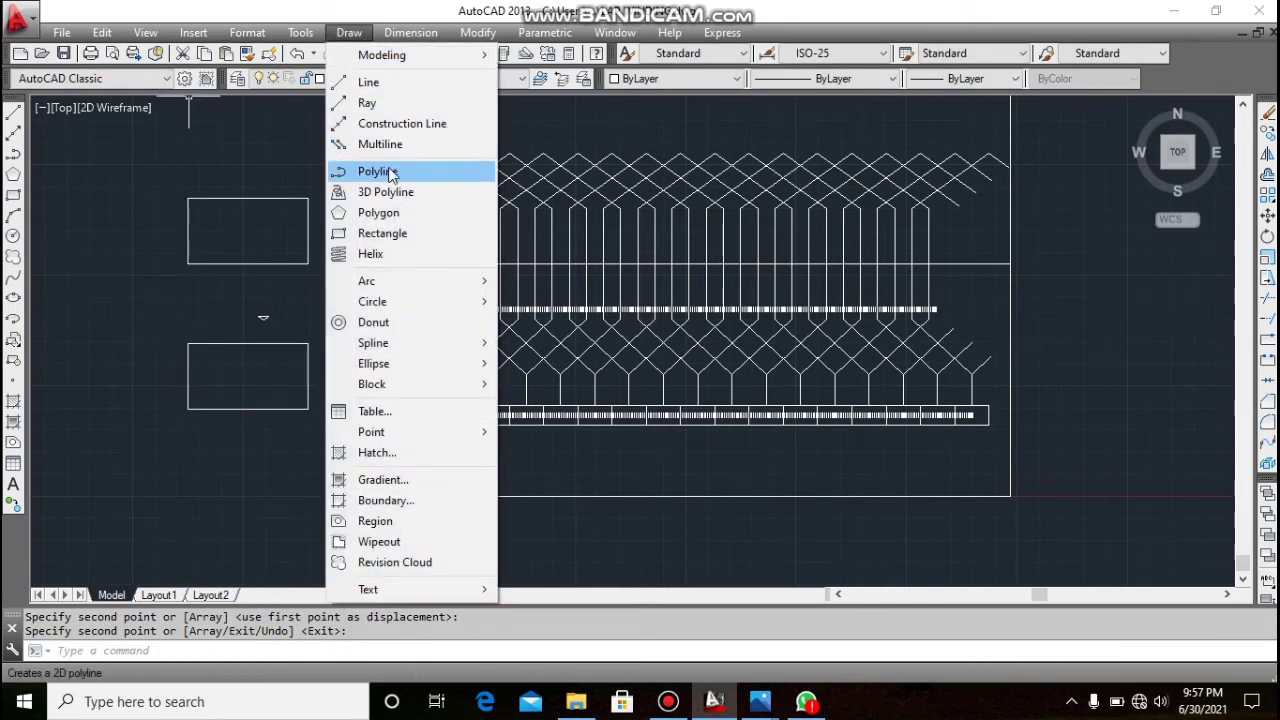
click(415, 454)
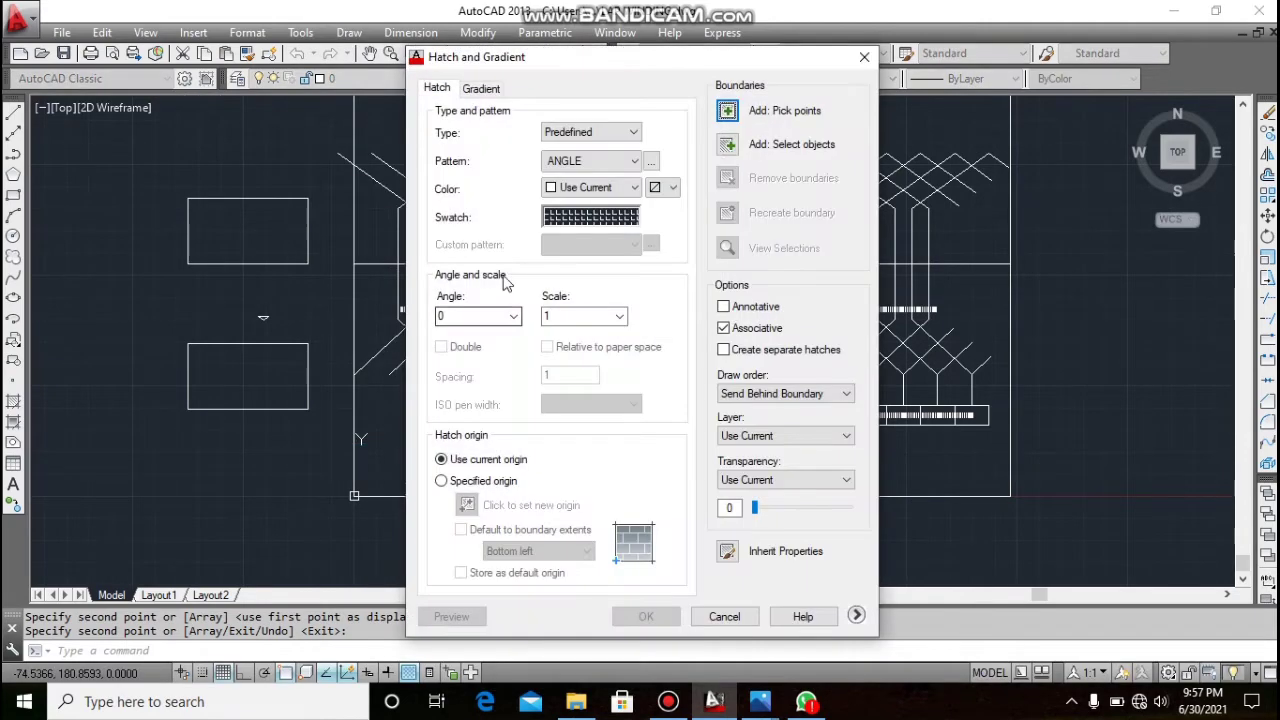
click(726, 116)
click(214, 229)
right_click(227, 229)
click(281, 244)
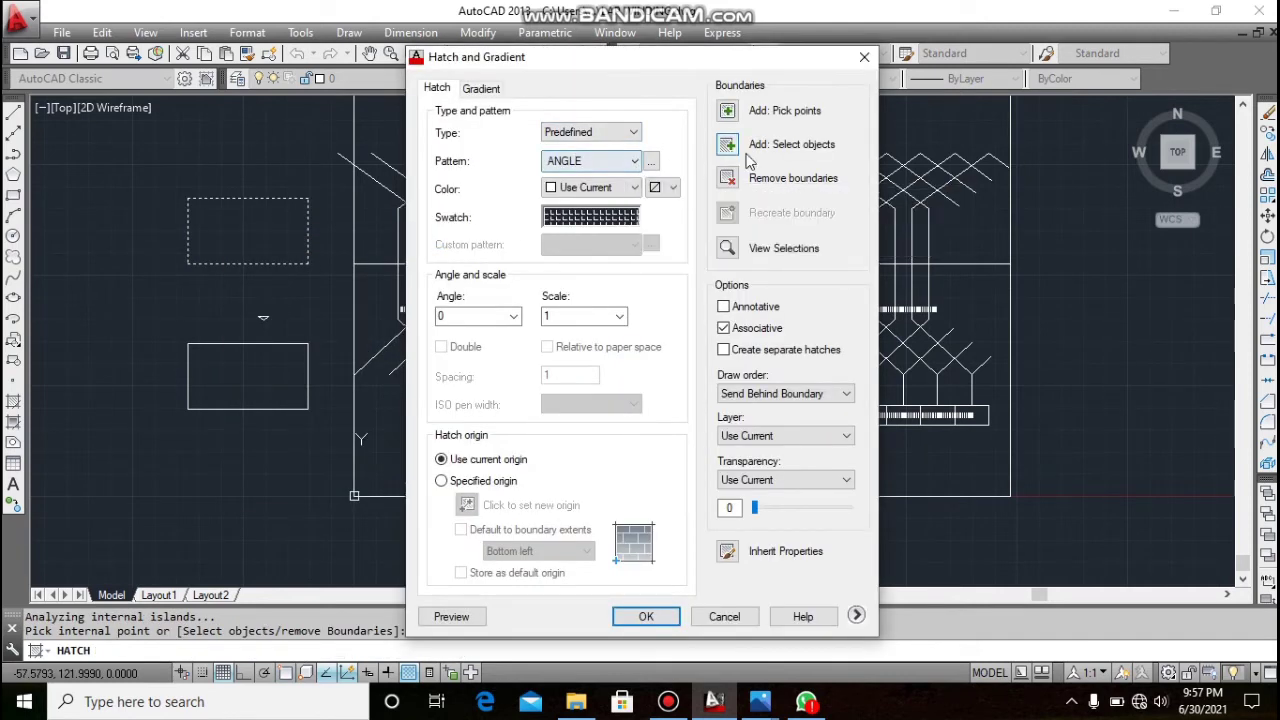
click(633, 161)
scroll(640, 185, up, 3)
click(614, 196)
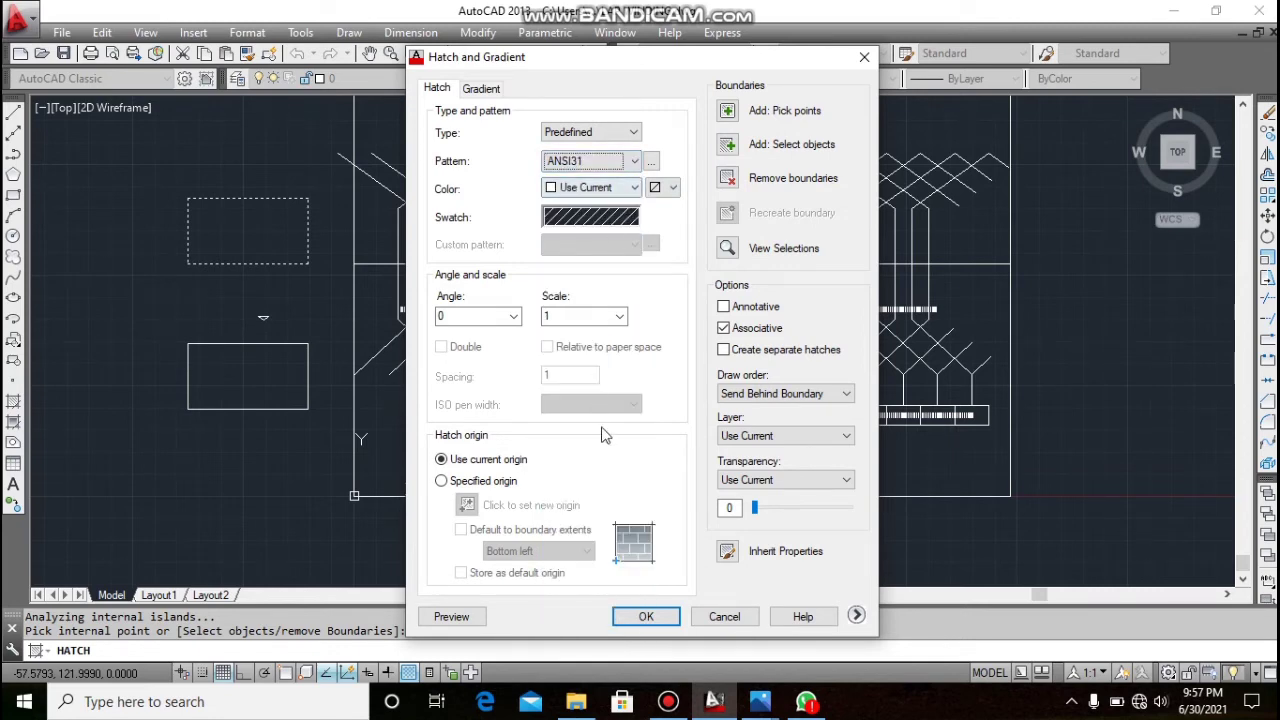
click(452, 618)
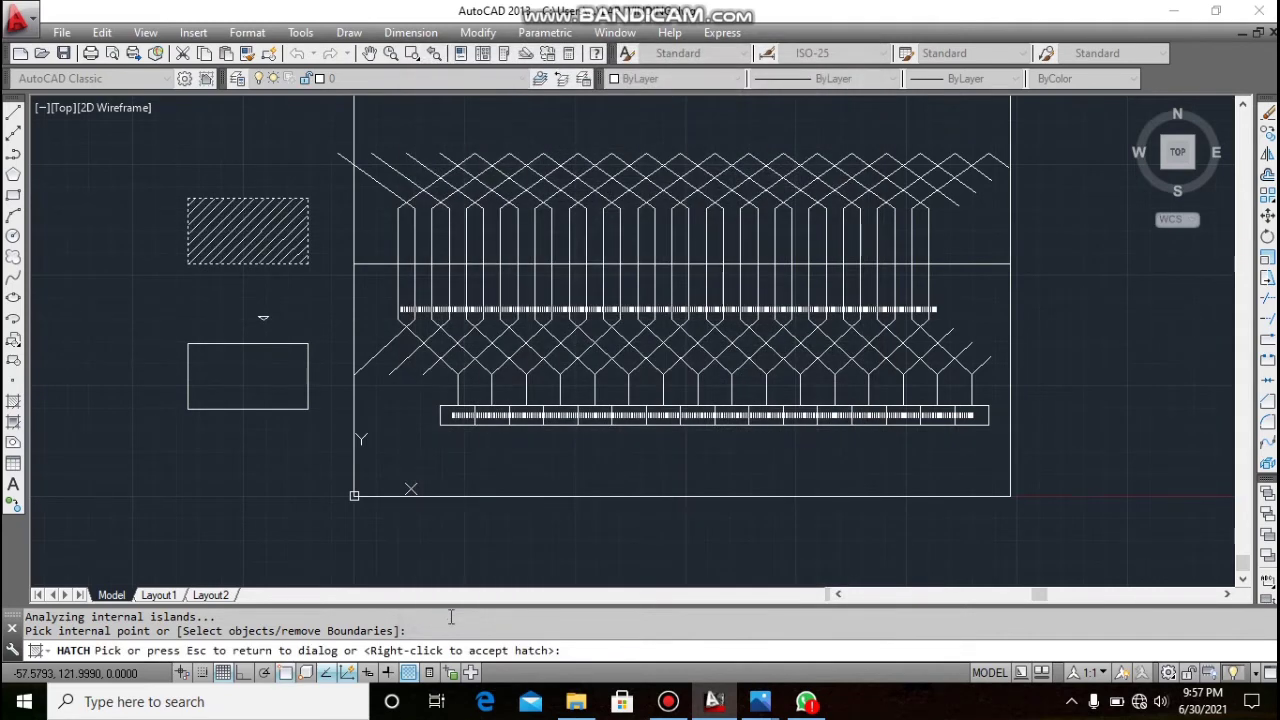
right_click(150, 277)
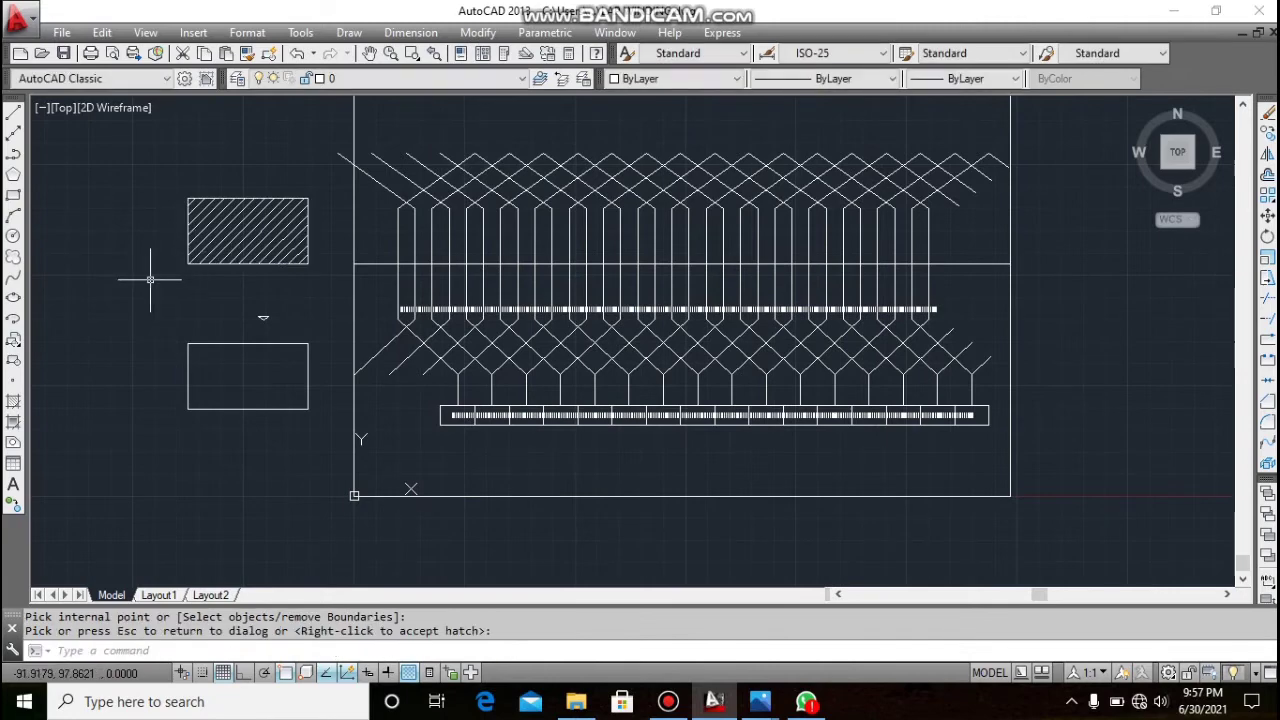
- Hatch the interior of the lower rectangle with the same ANSI31 pattern
right_click(153, 287)
click(220, 299)
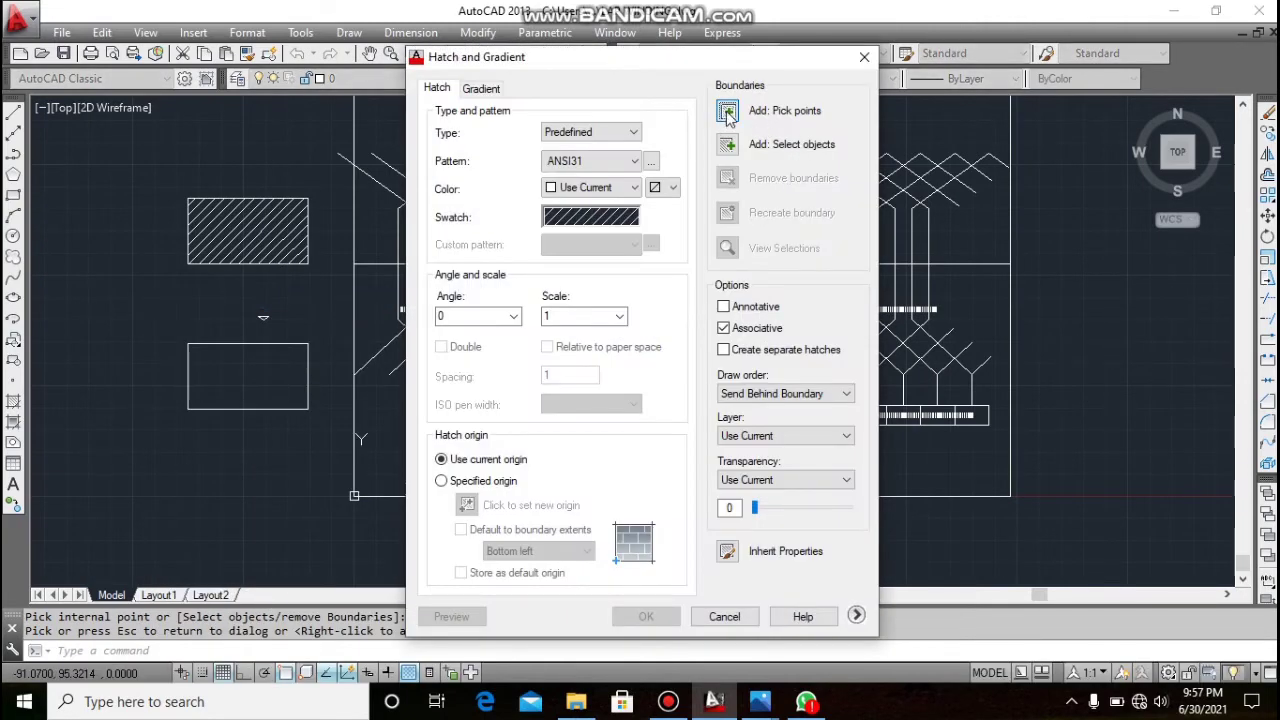
click(727, 111)
click(245, 376)
right_click(244, 380)
click(280, 390)
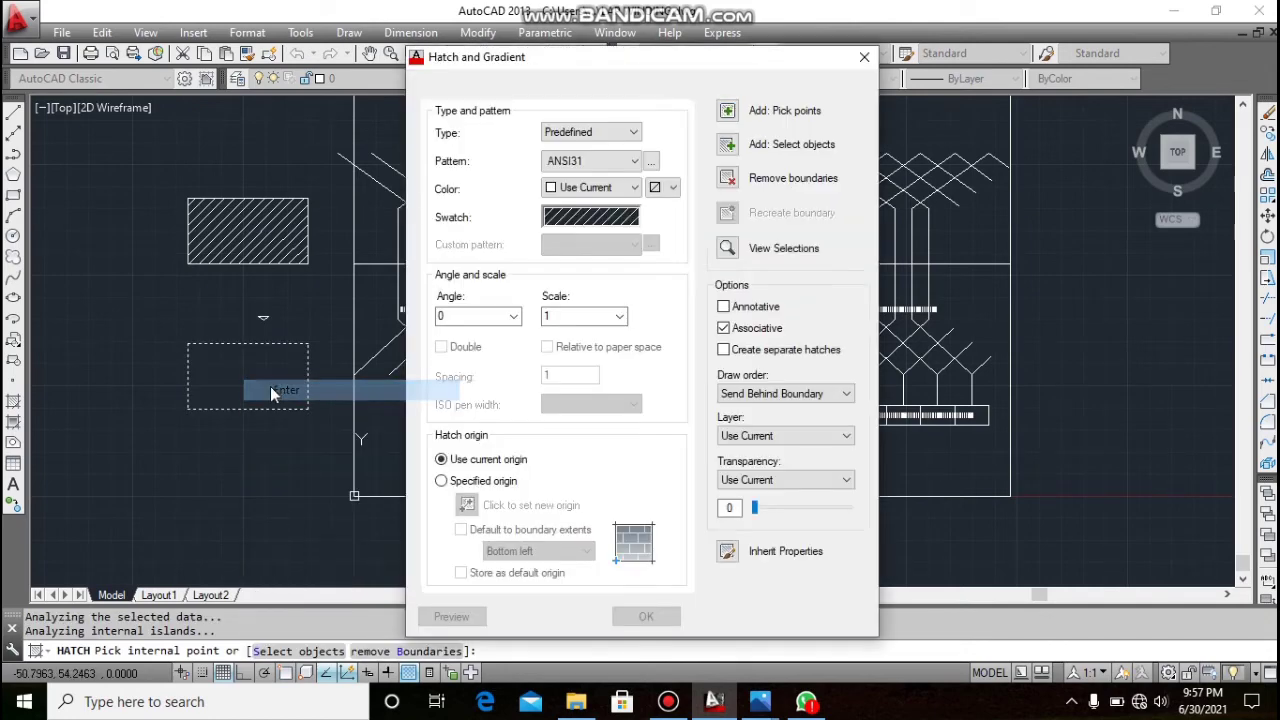
click(452, 617)
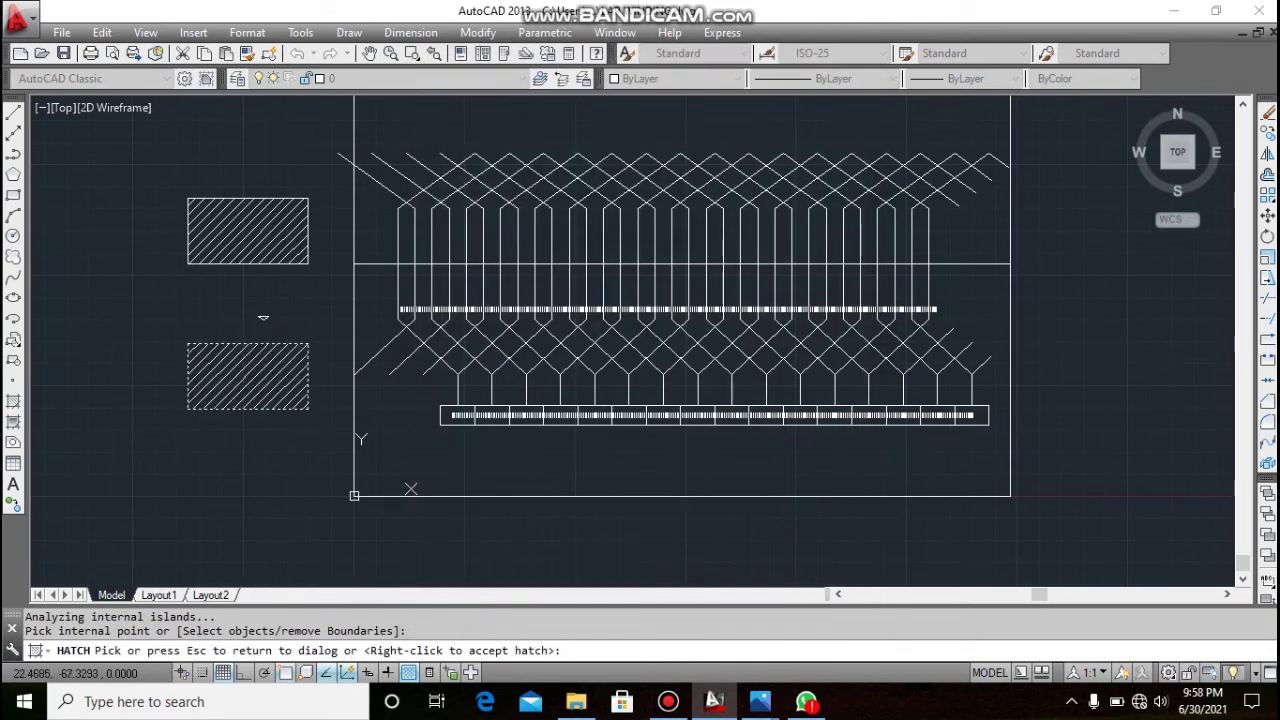
right_click(282, 516)
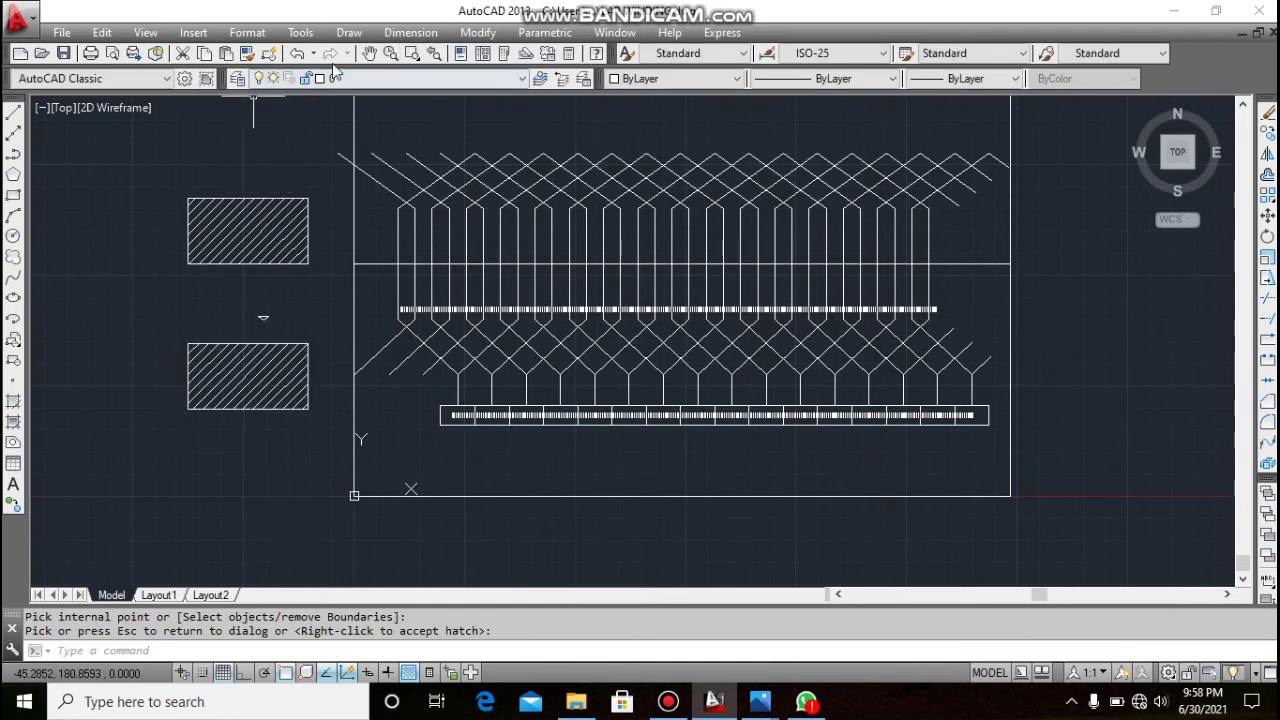
- Add a multiline text reading N in the empty area below the lower hatched rectangle
click(349, 32)
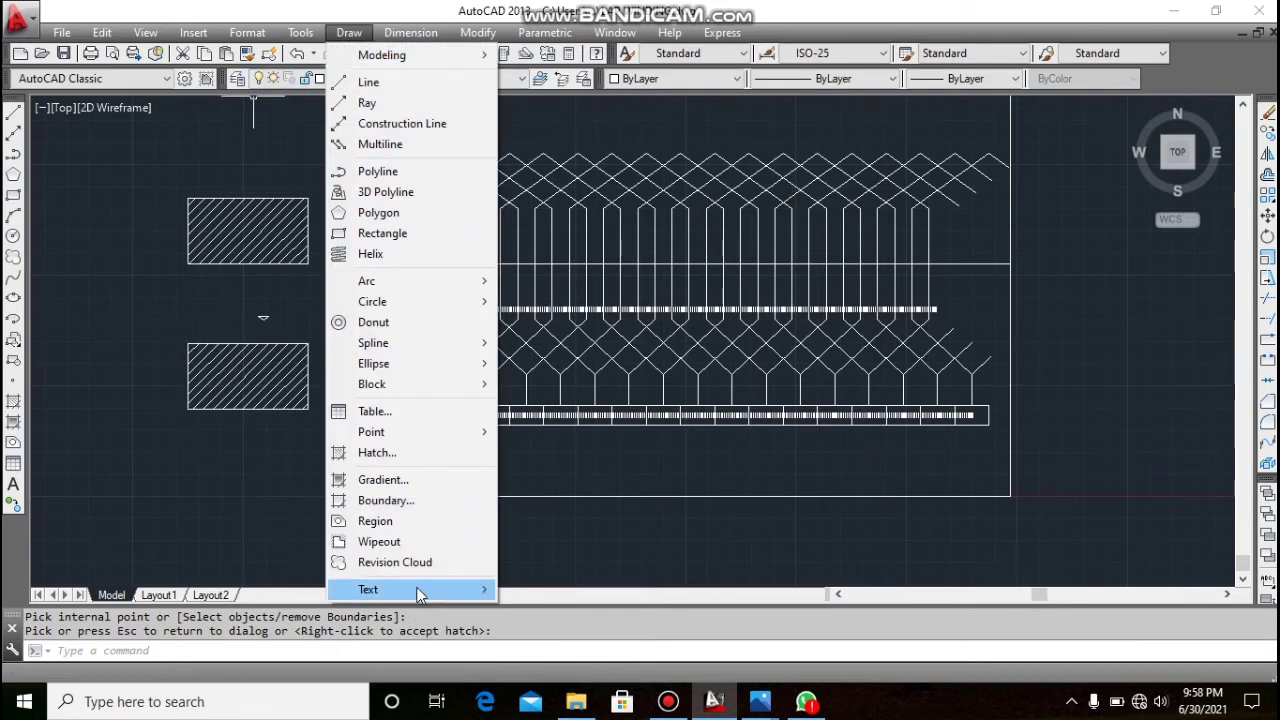
mouse_move(420, 590)
click(530, 592)
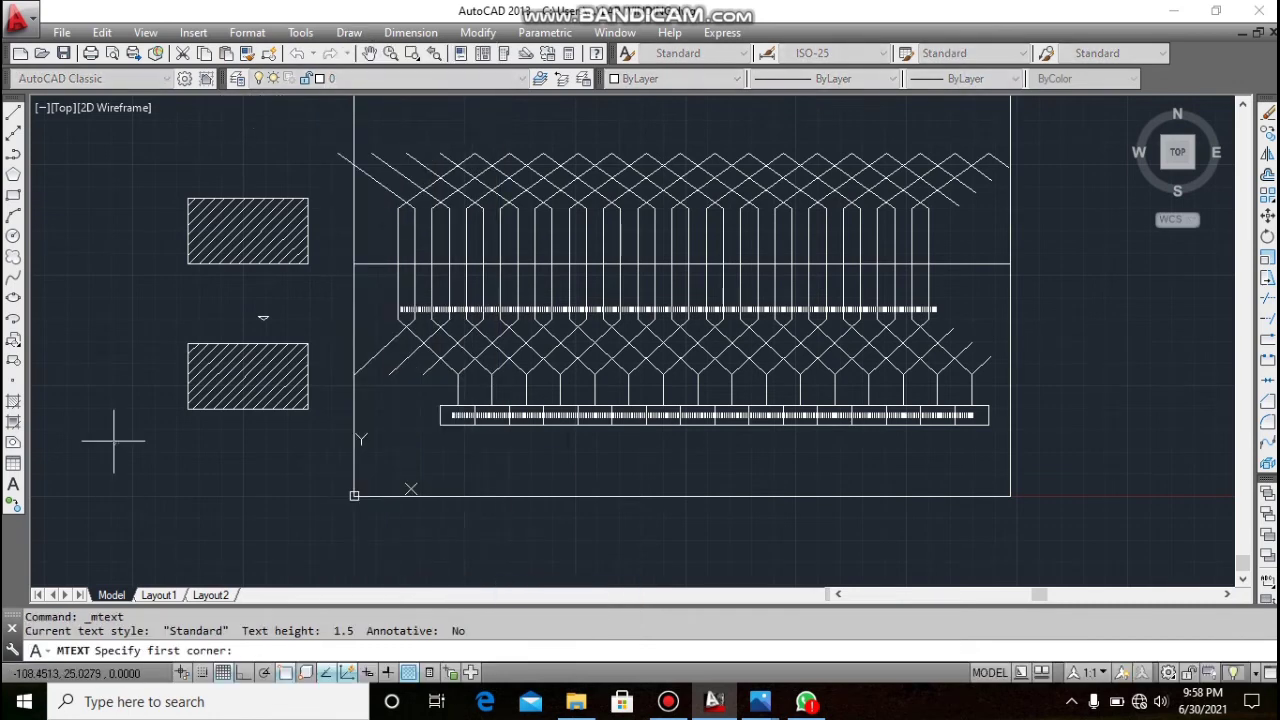
click(153, 462)
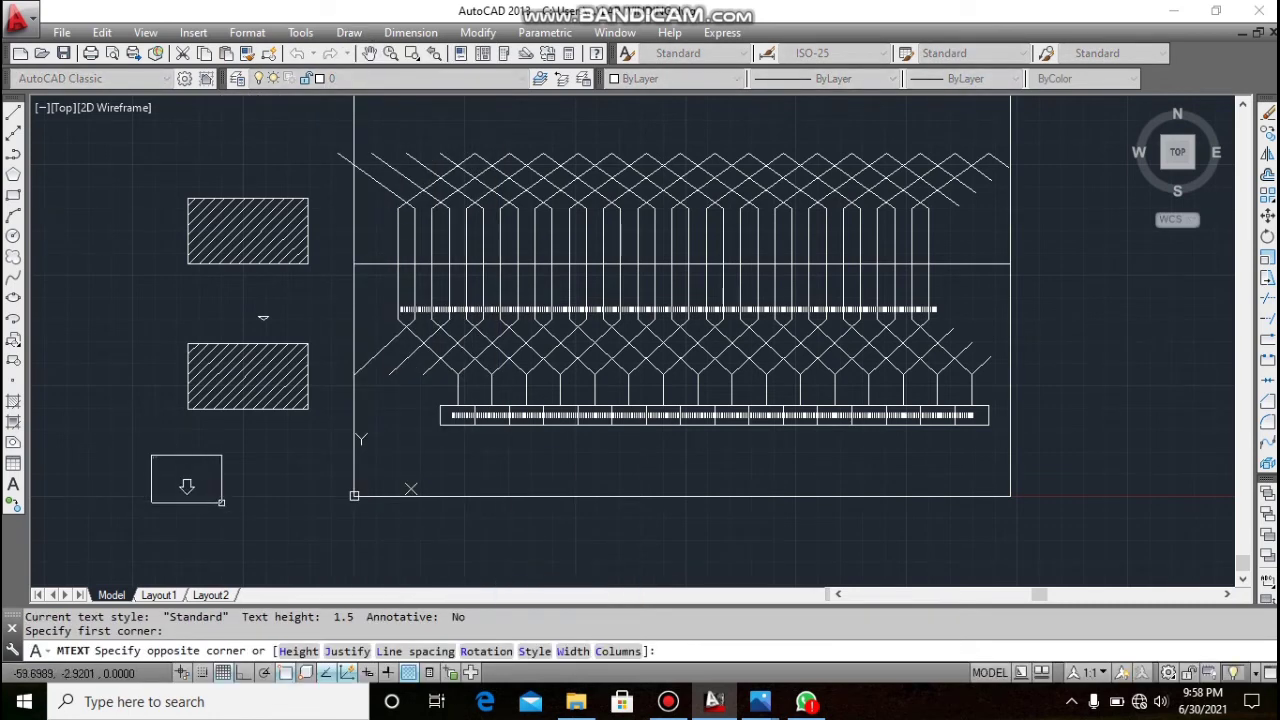
click(263, 318)
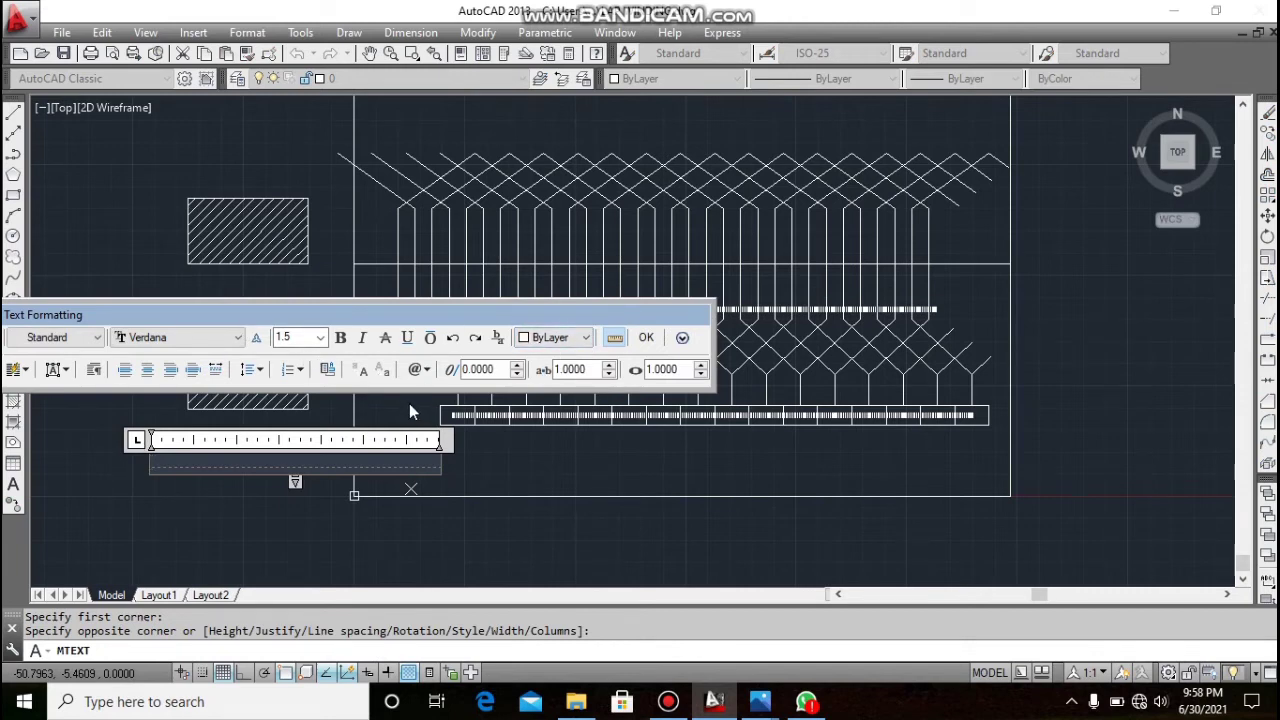
text(N)
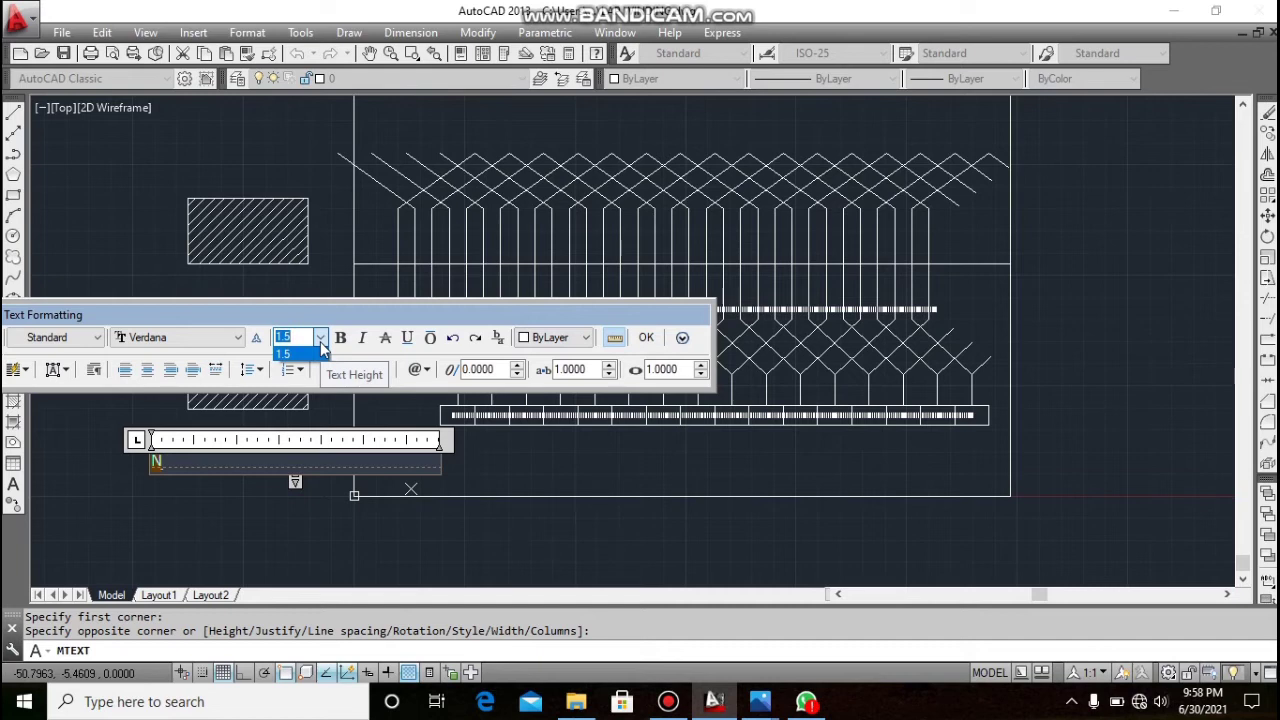
- Format the letter N with a text height of 5.2, blue colour and bold style, and finish the text
text(5.2)
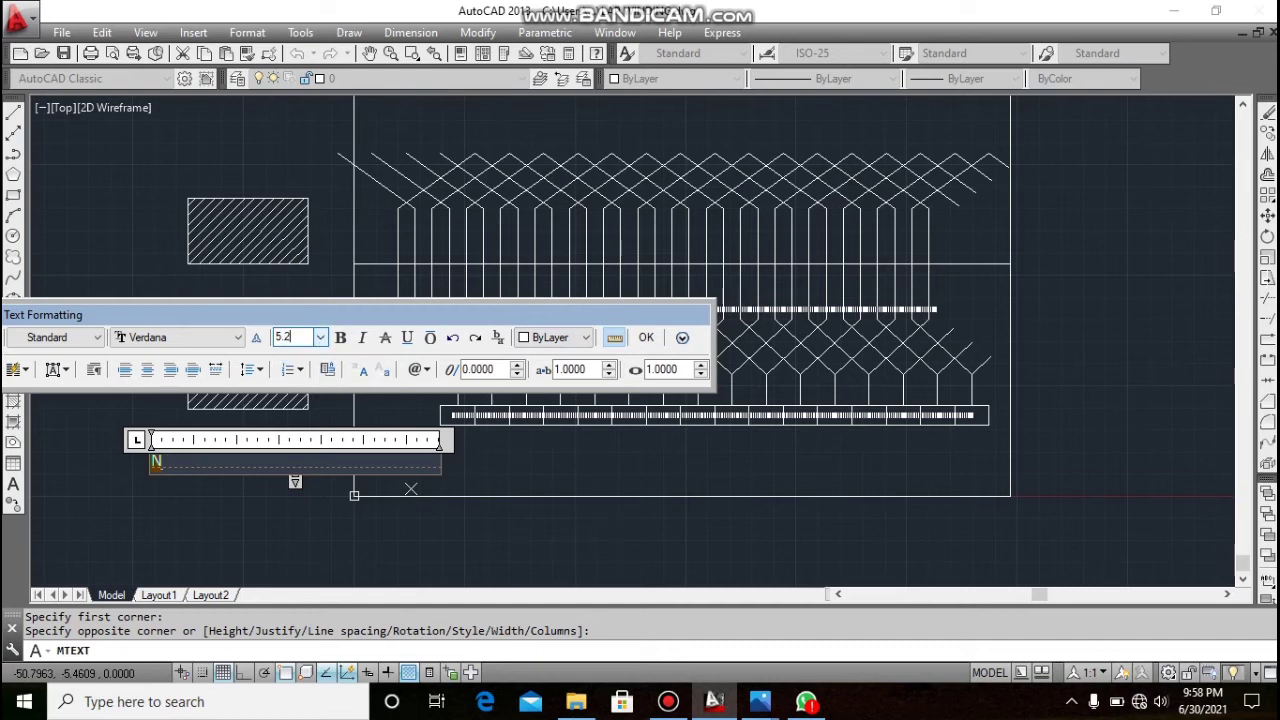
click(585, 338)
click(533, 446)
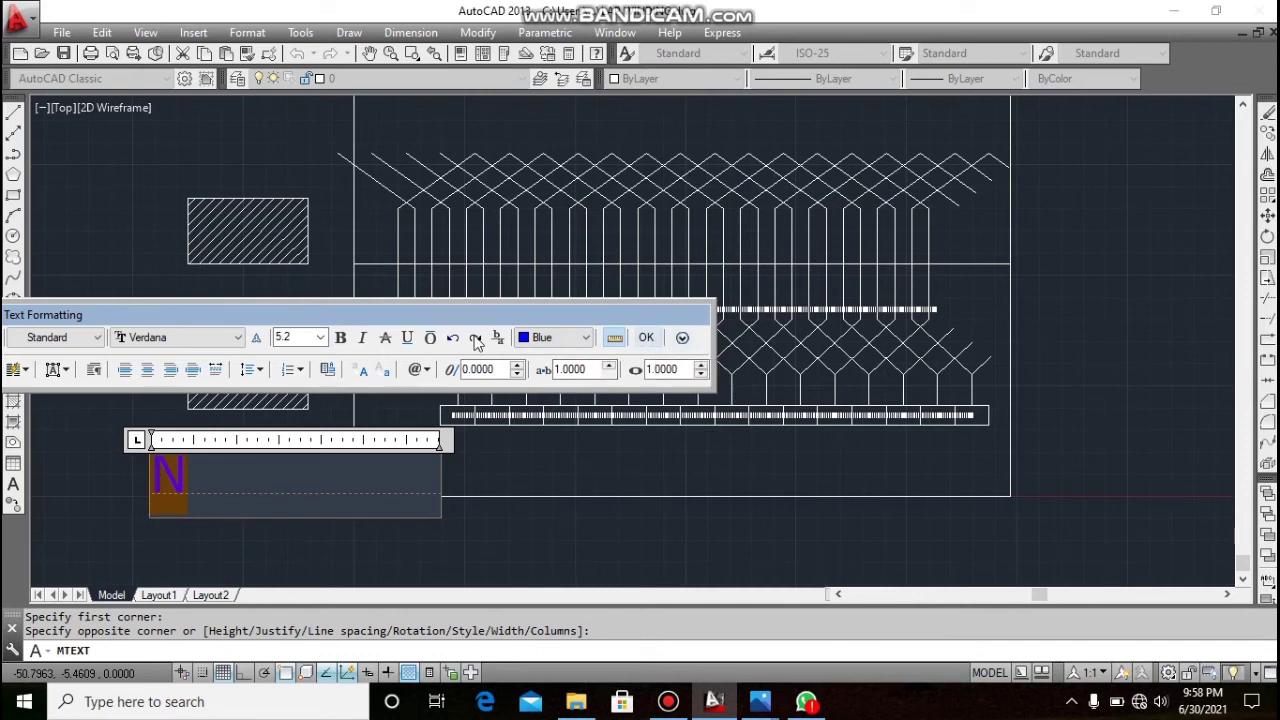
click(341, 339)
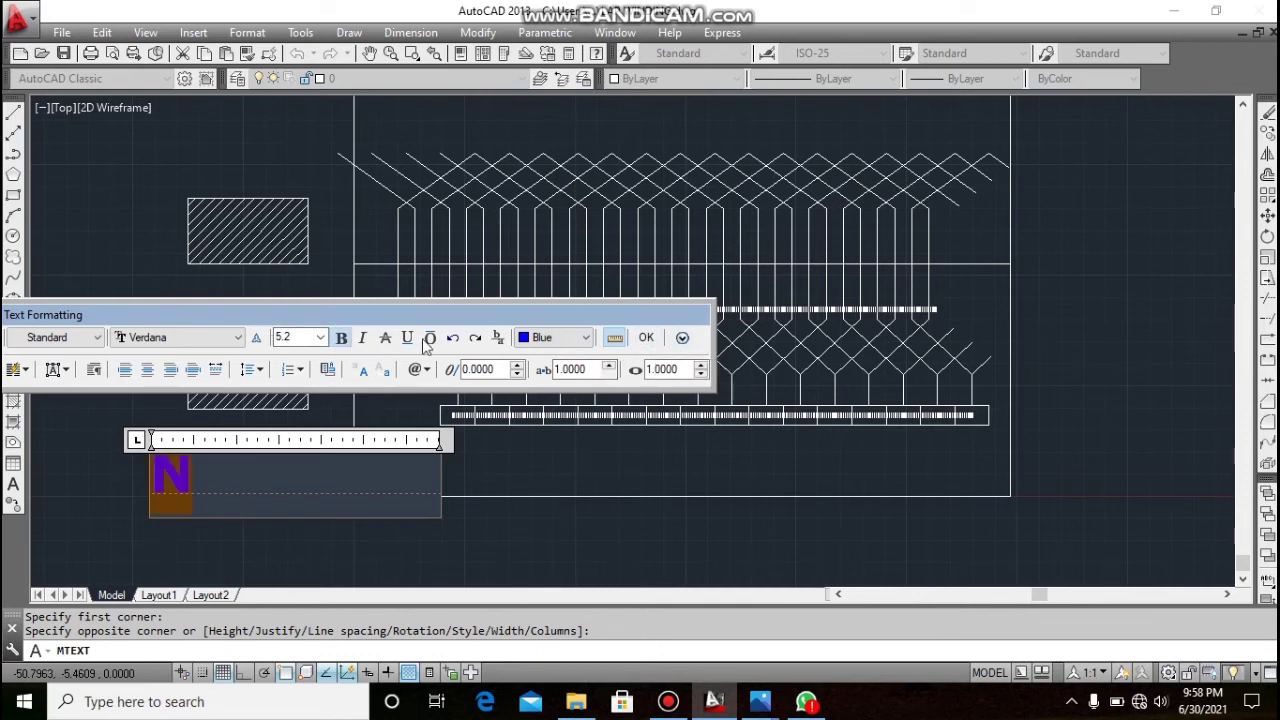
click(646, 338)
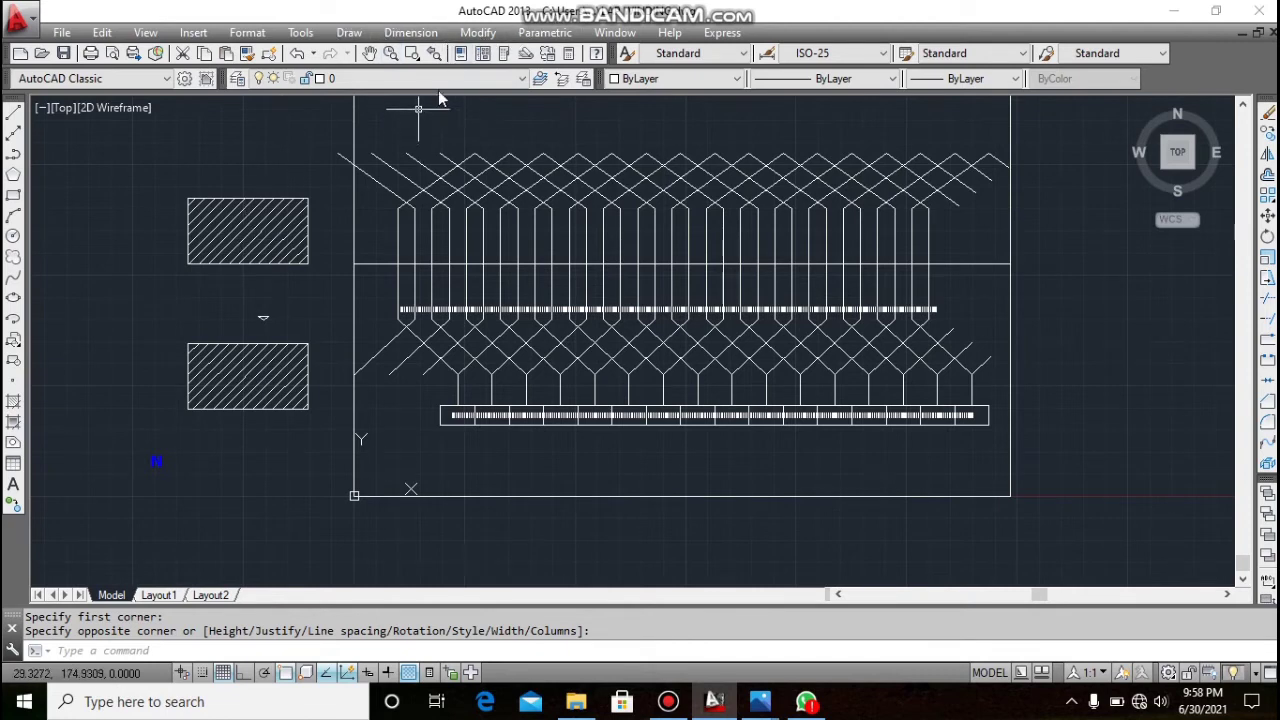
- Scale the blue N by a factor of 2.5 about a point on the letter
click(481, 33)
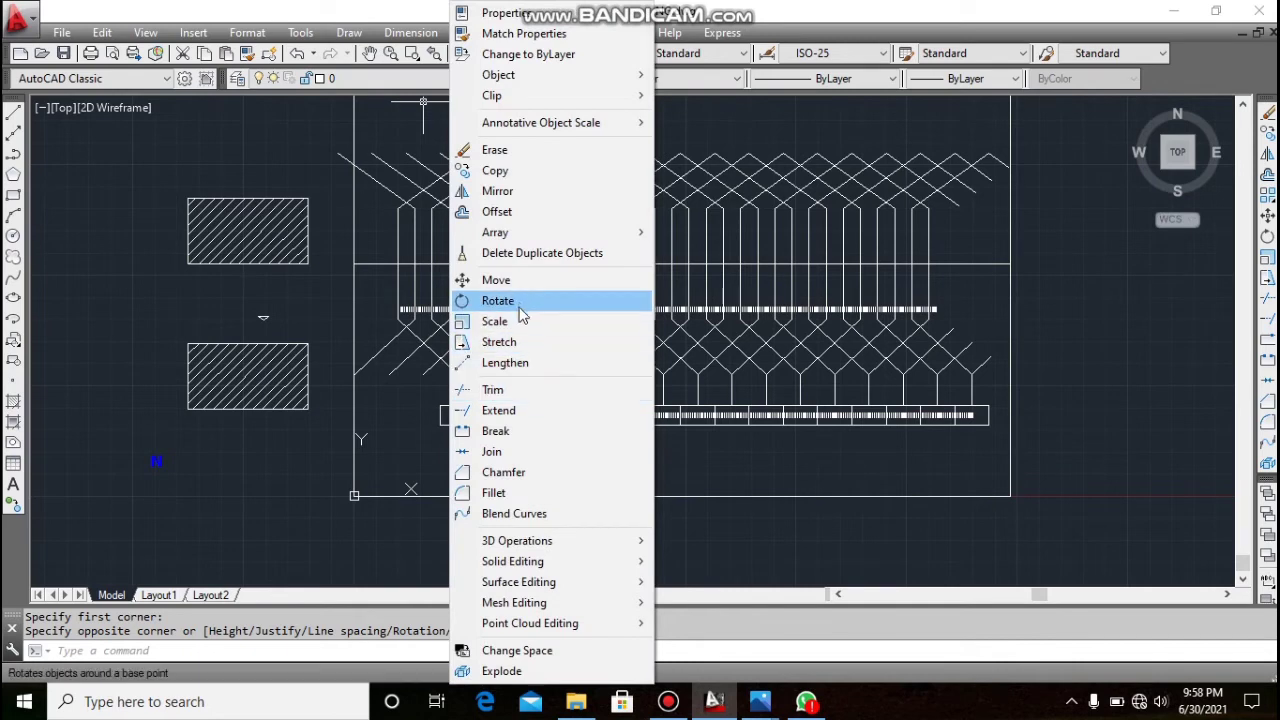
click(519, 322)
click(127, 435)
click(200, 481)
key(Return)
click(157, 462)
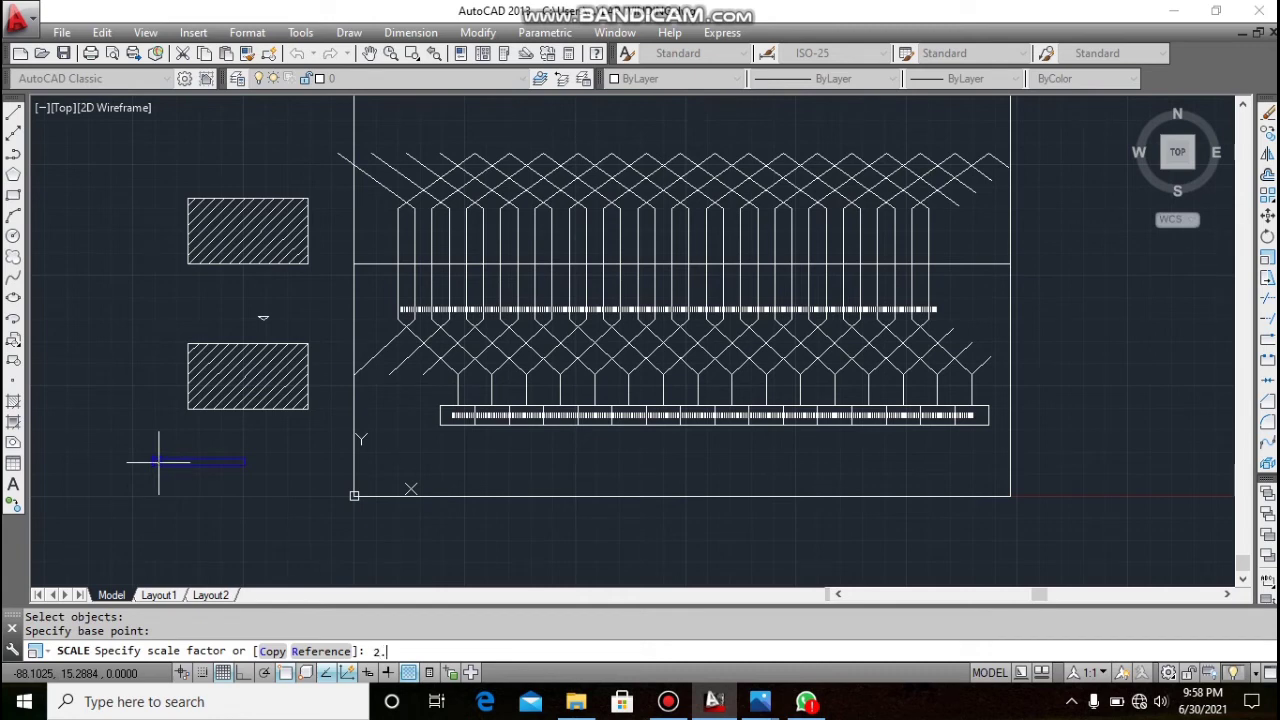
key(Return)
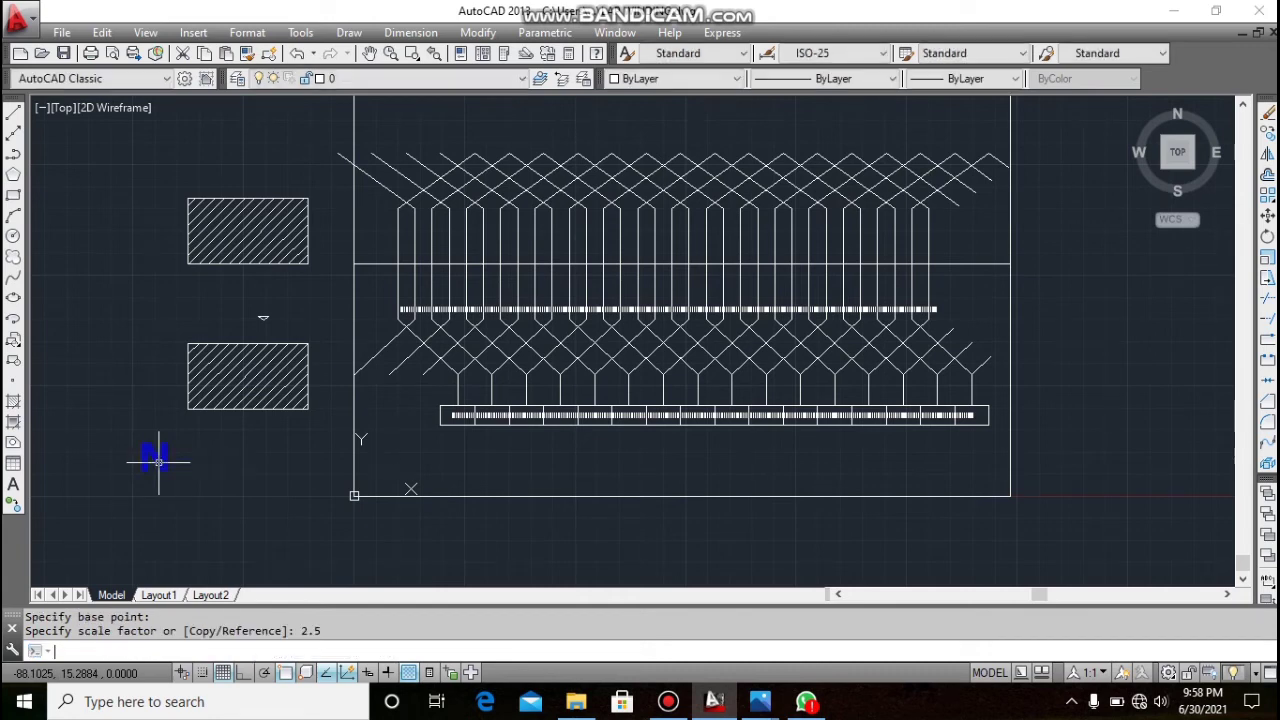
- Move the blue N to the centre of the upper hatched rectangle
click(478, 32)
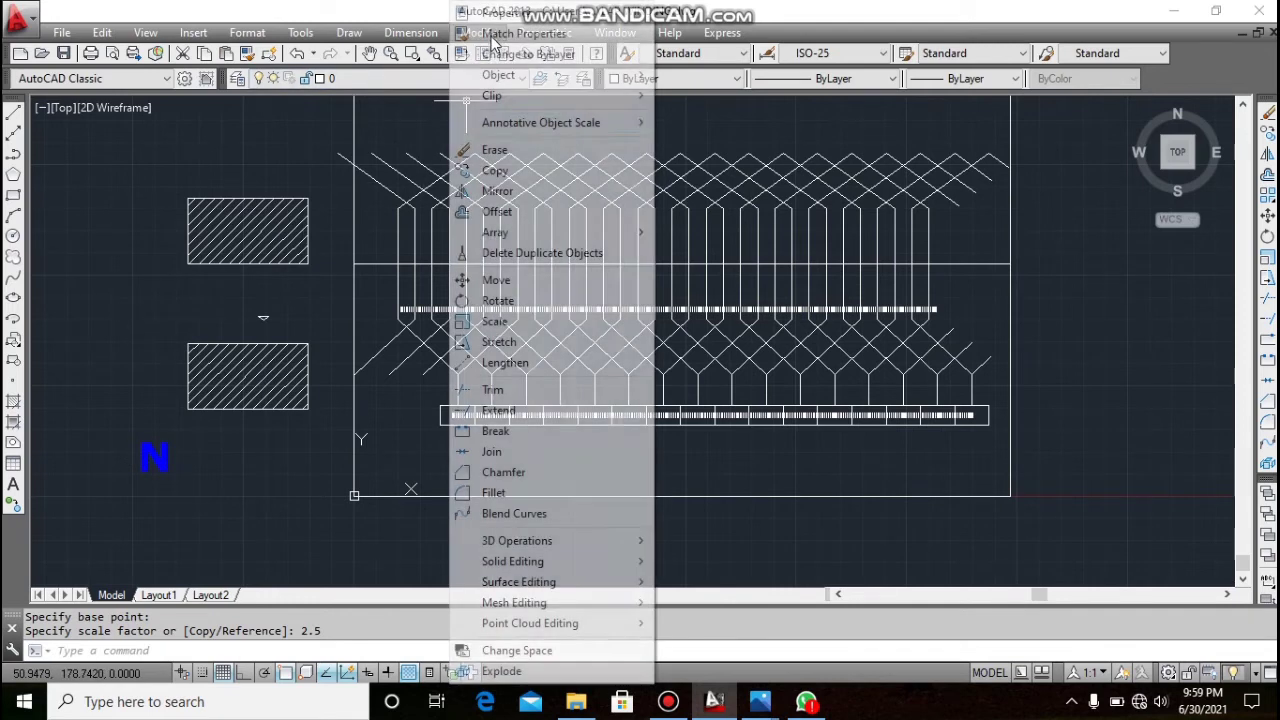
click(524, 280)
click(130, 430)
click(184, 487)
key(Return)
click(153, 460)
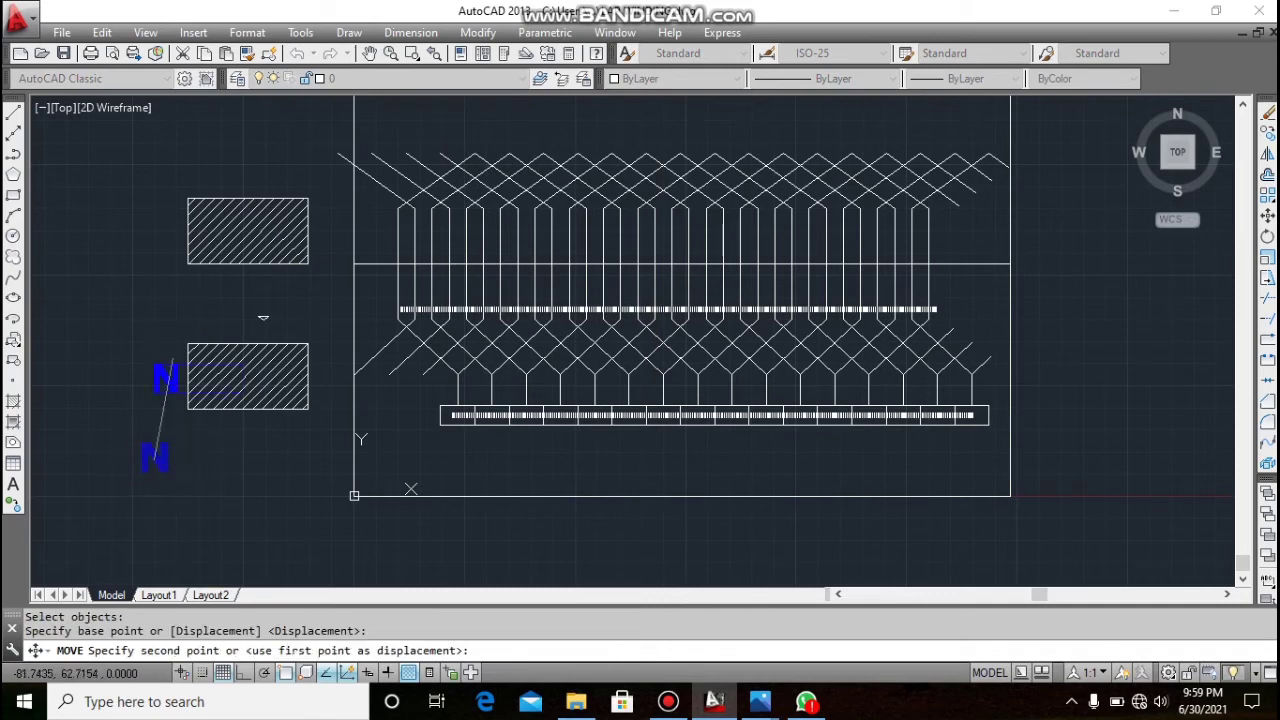
click(241, 230)
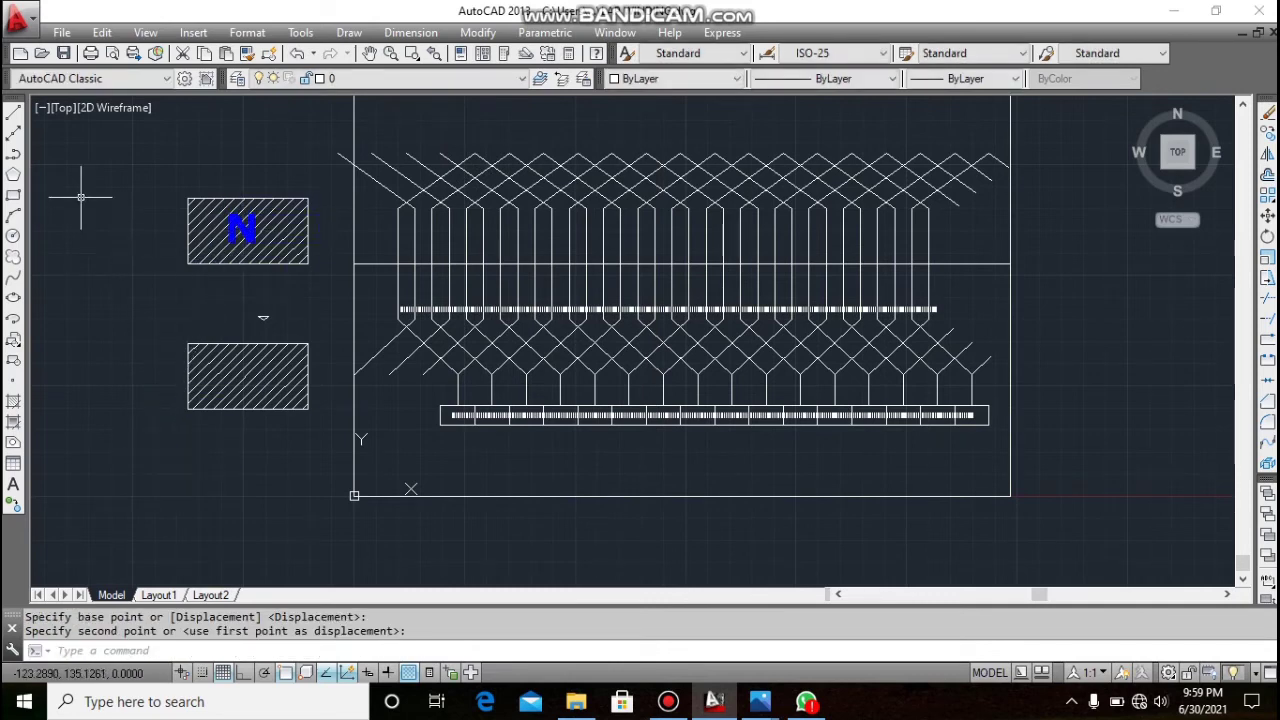
- Add a multiline text reading S in the empty area below the lower hatched rectangle
click(350, 33)
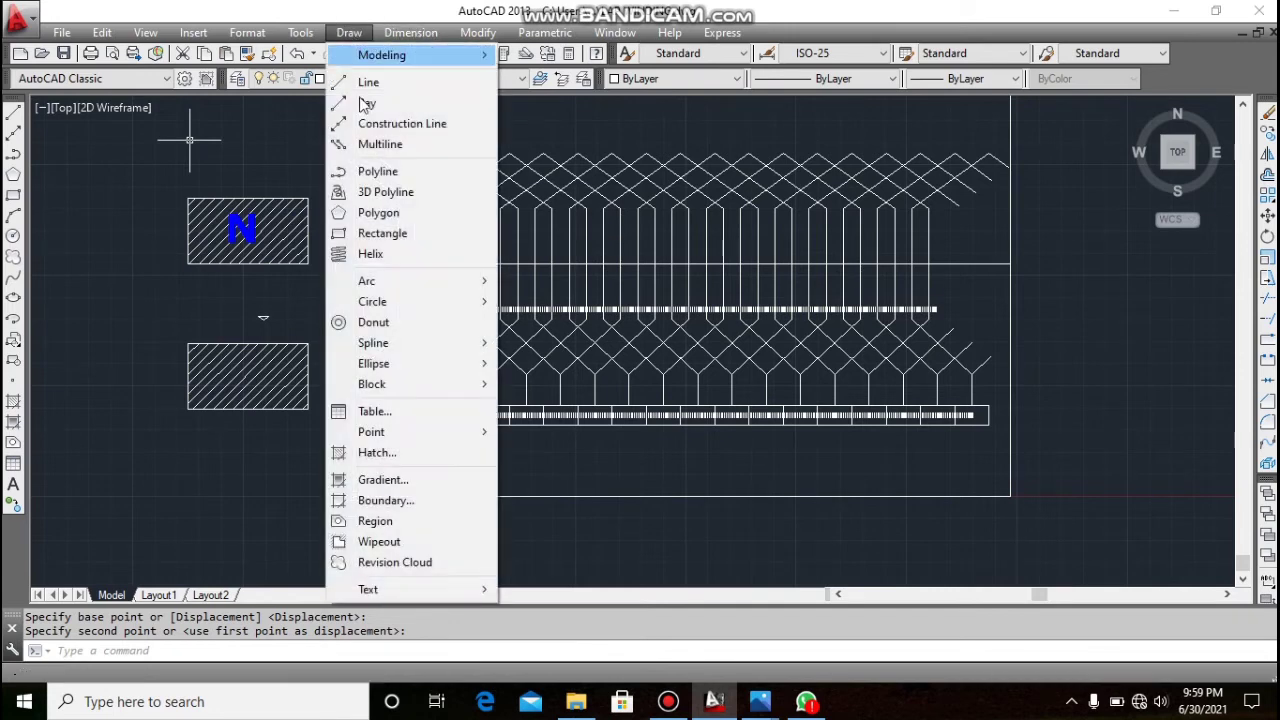
mouse_move(432, 594)
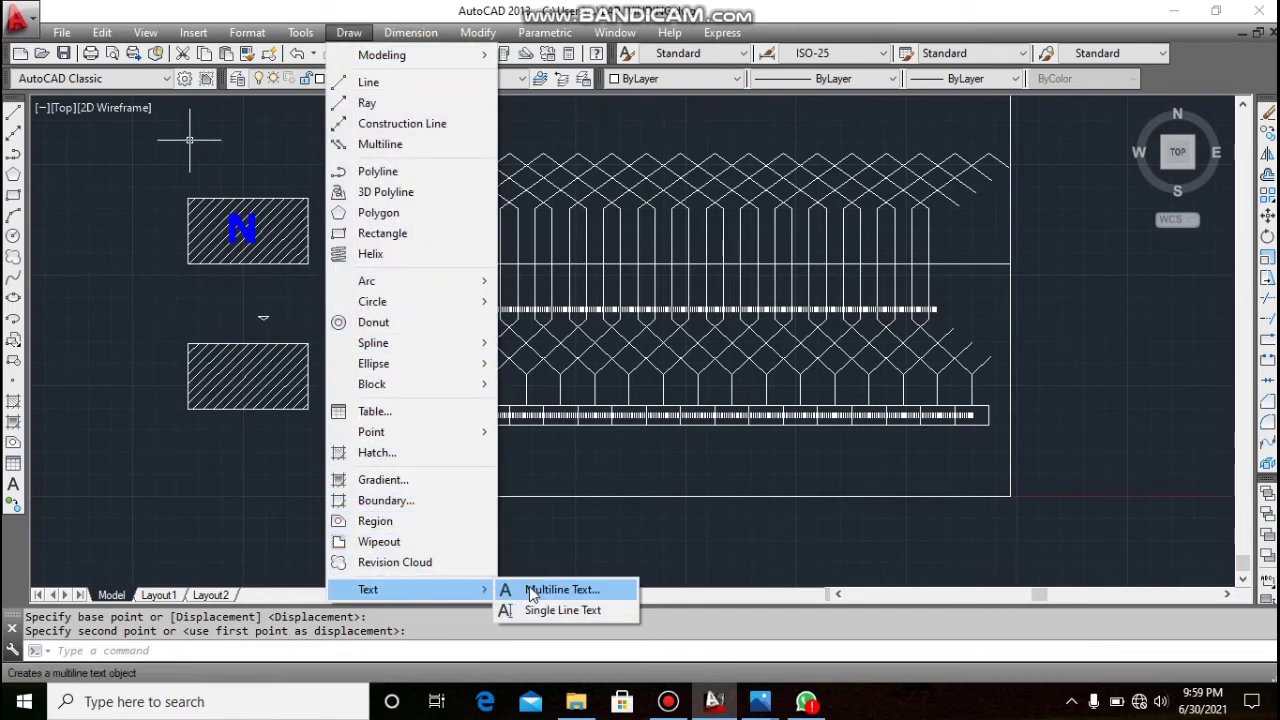
click(538, 592)
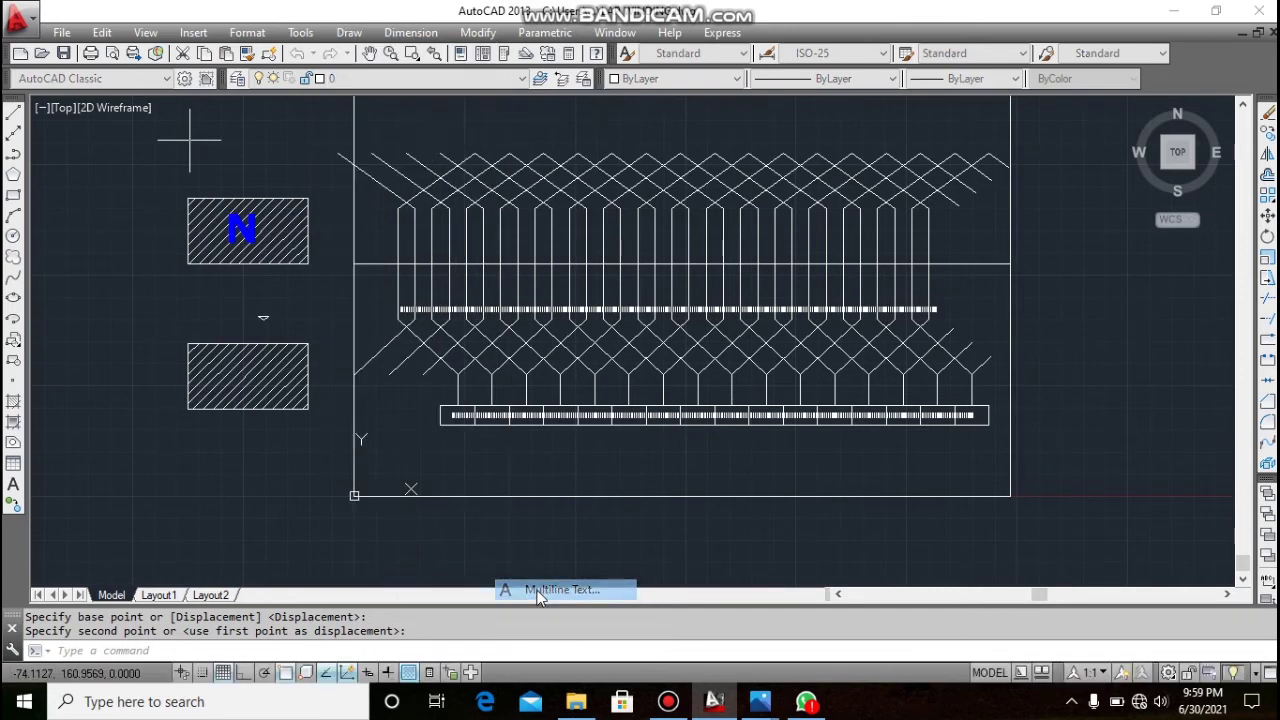
click(192, 442)
click(289, 530)
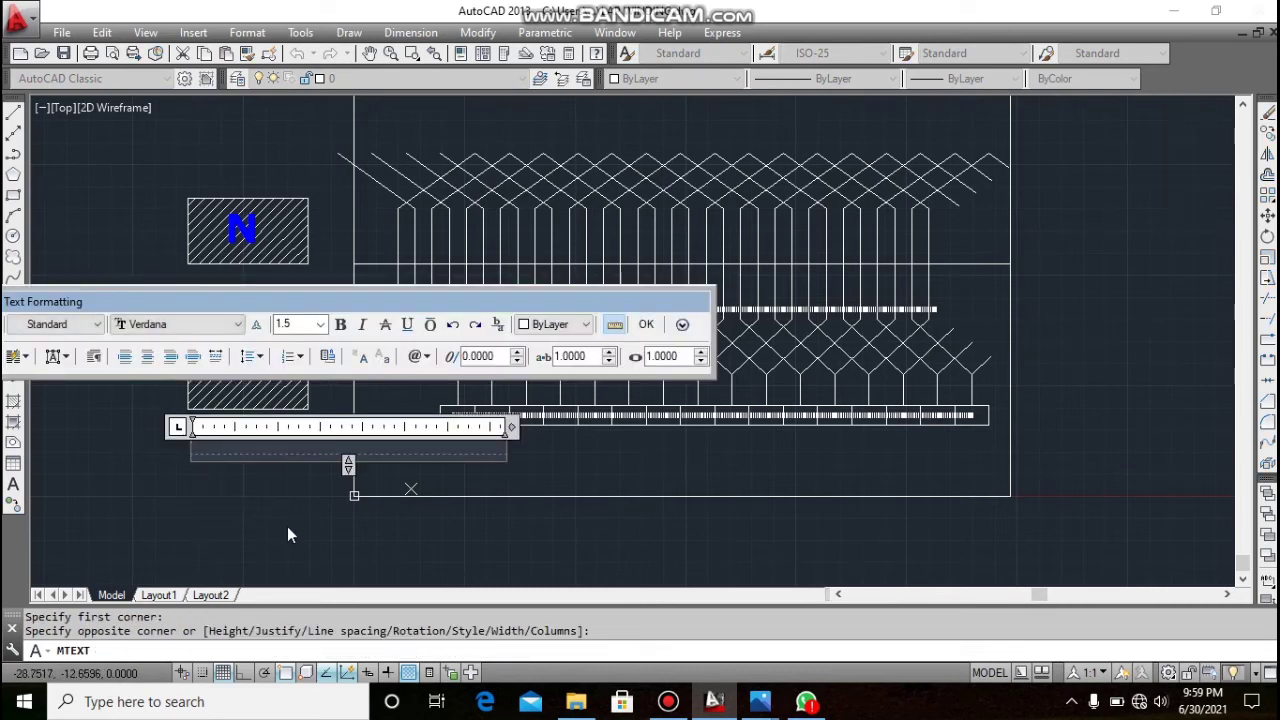
text(S)
- Format the letter S with a text height of 5.2, blue colour and bold style, and finish the text
click(320, 324)
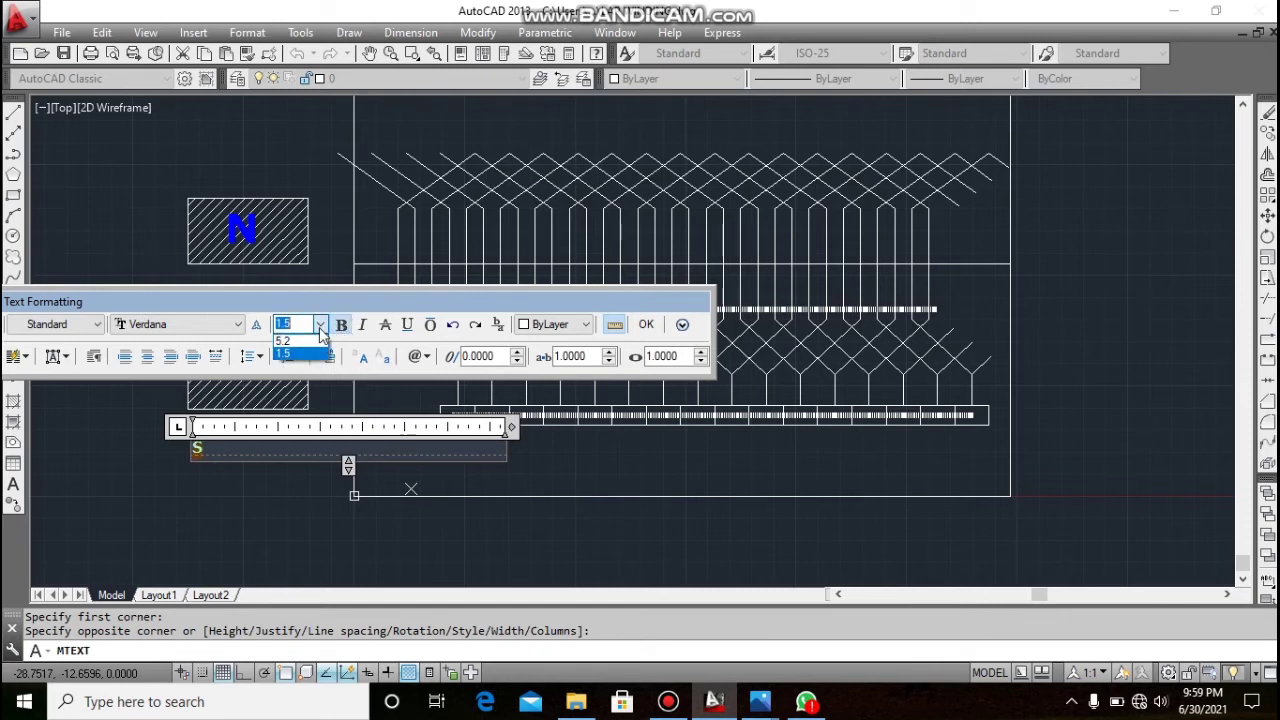
click(311, 341)
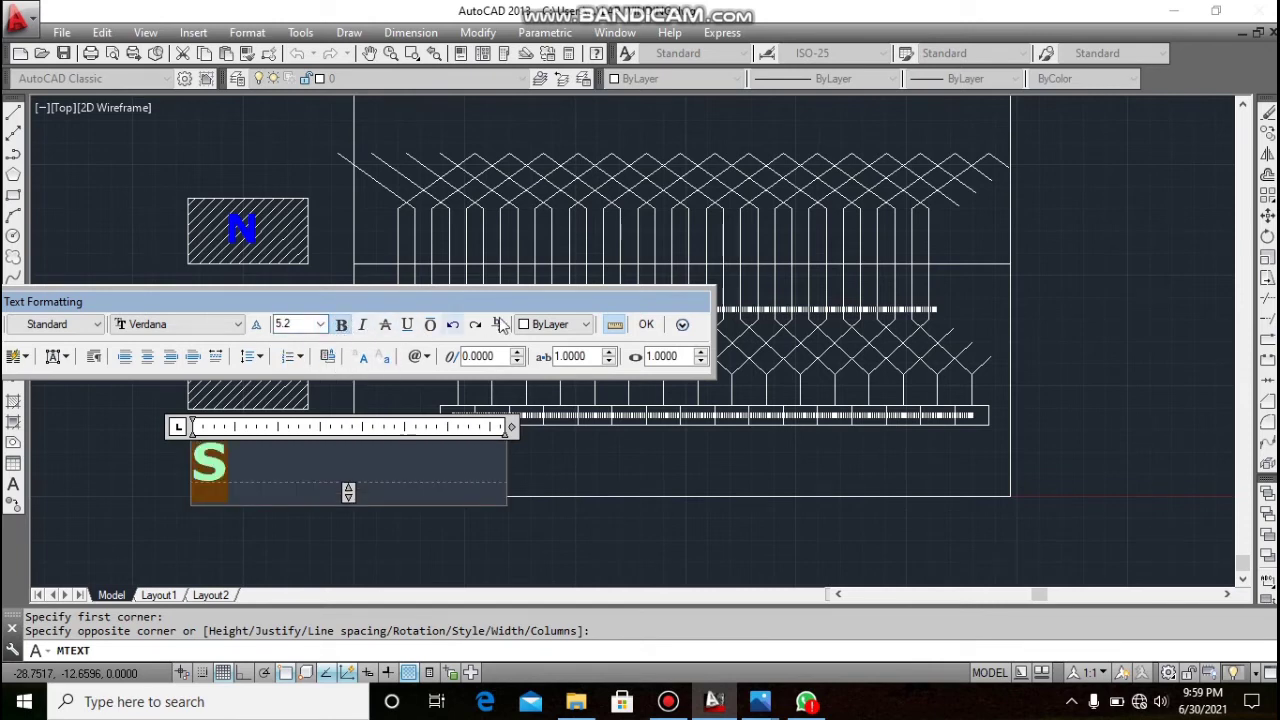
click(585, 324)
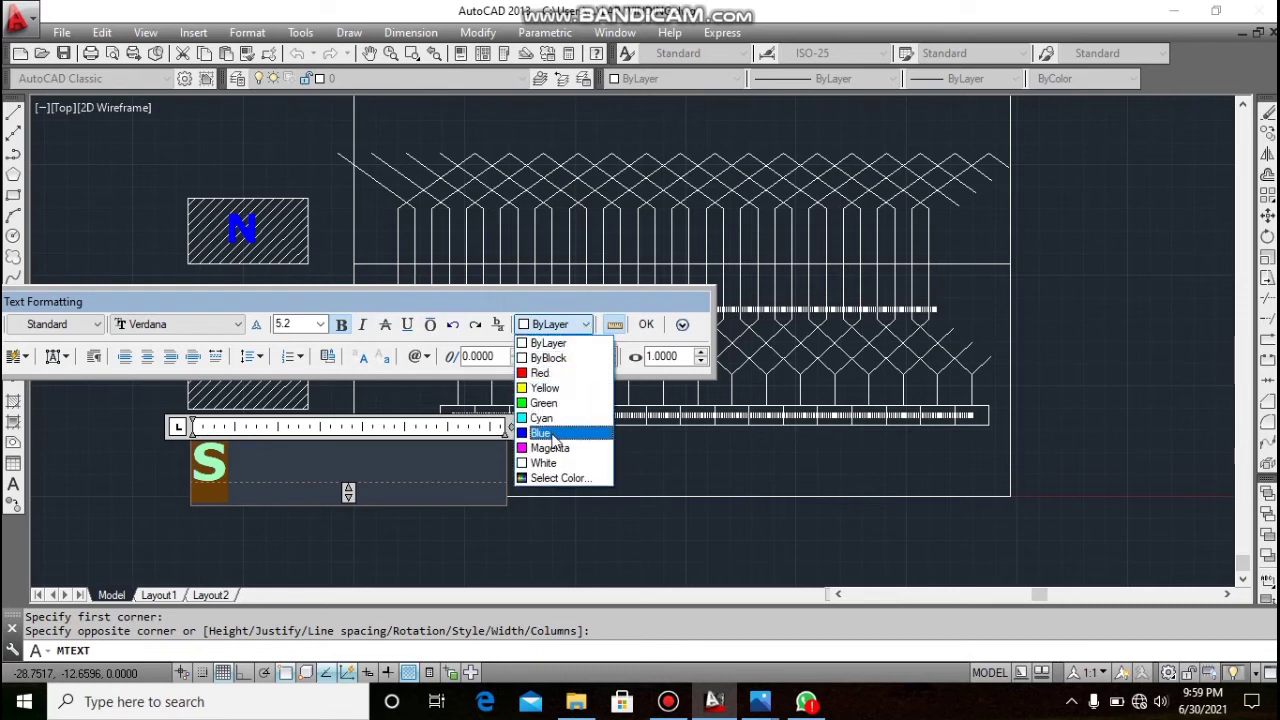
click(553, 440)
click(646, 327)
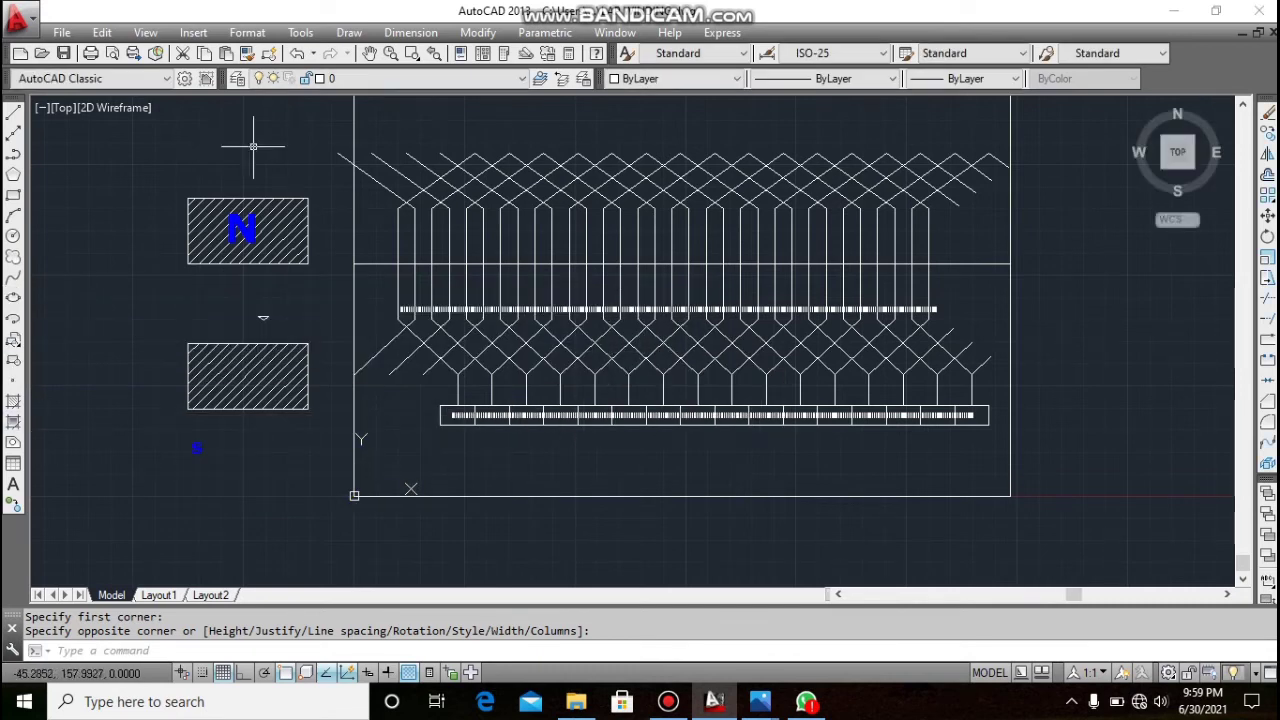
- Scale the blue S about a point on the letter, using the same factor as for the N
click(478, 33)
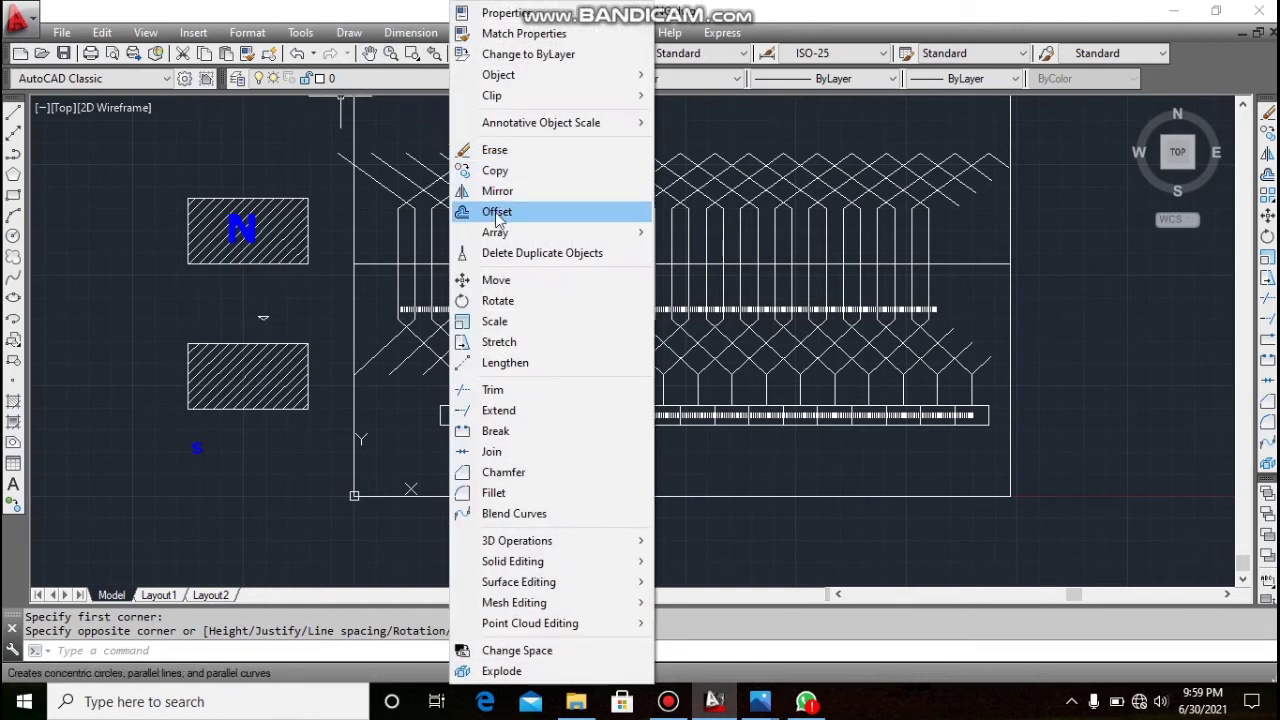
click(512, 322)
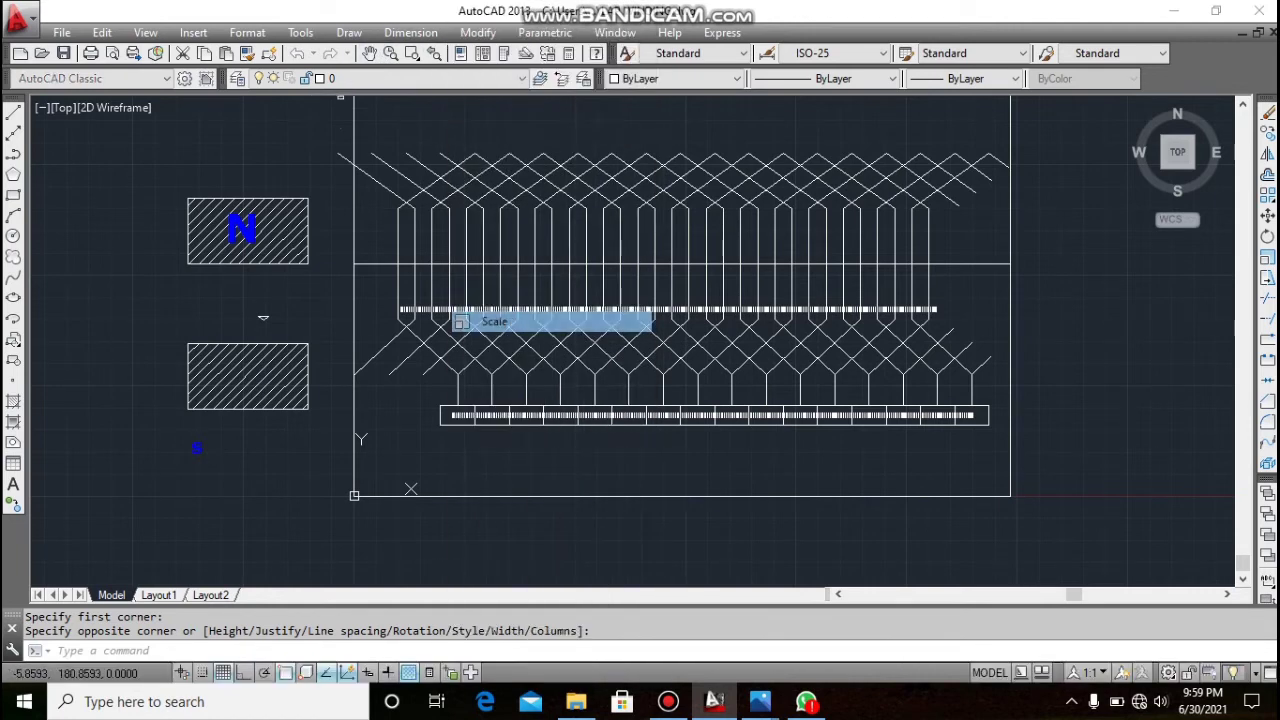
click(178, 426)
click(206, 474)
key(Return)
click(197, 448)
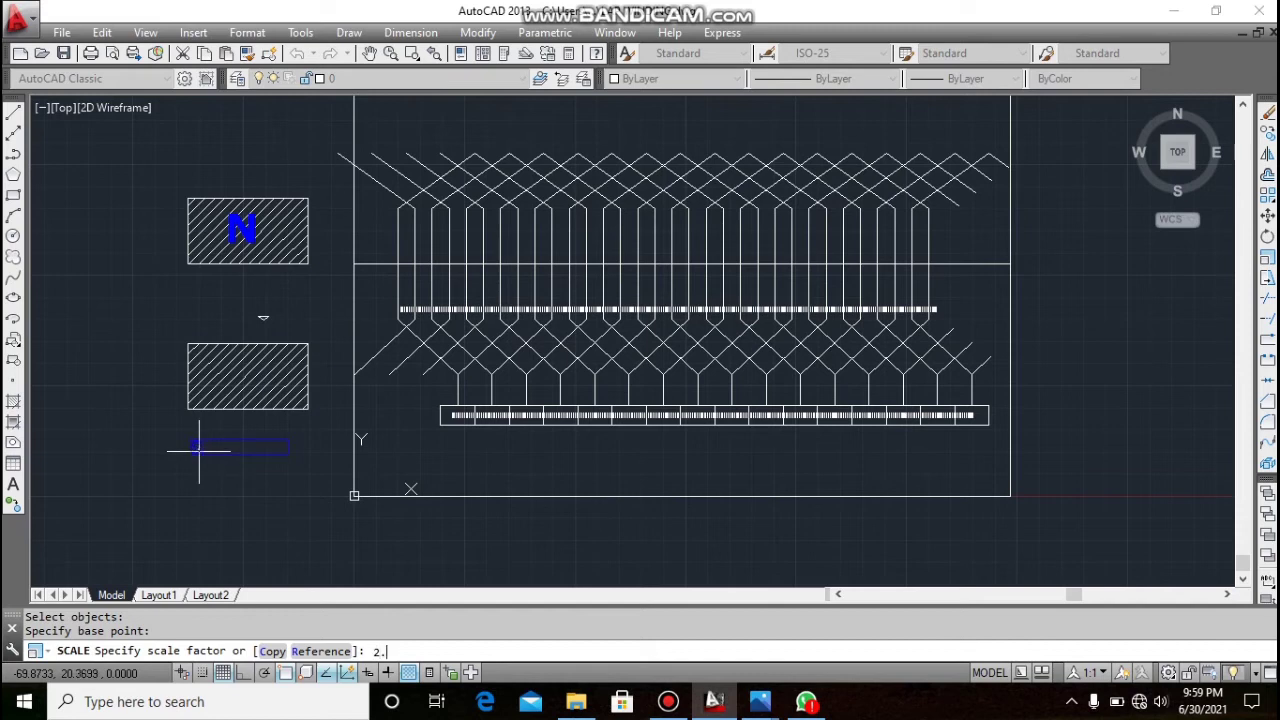
key(Return)
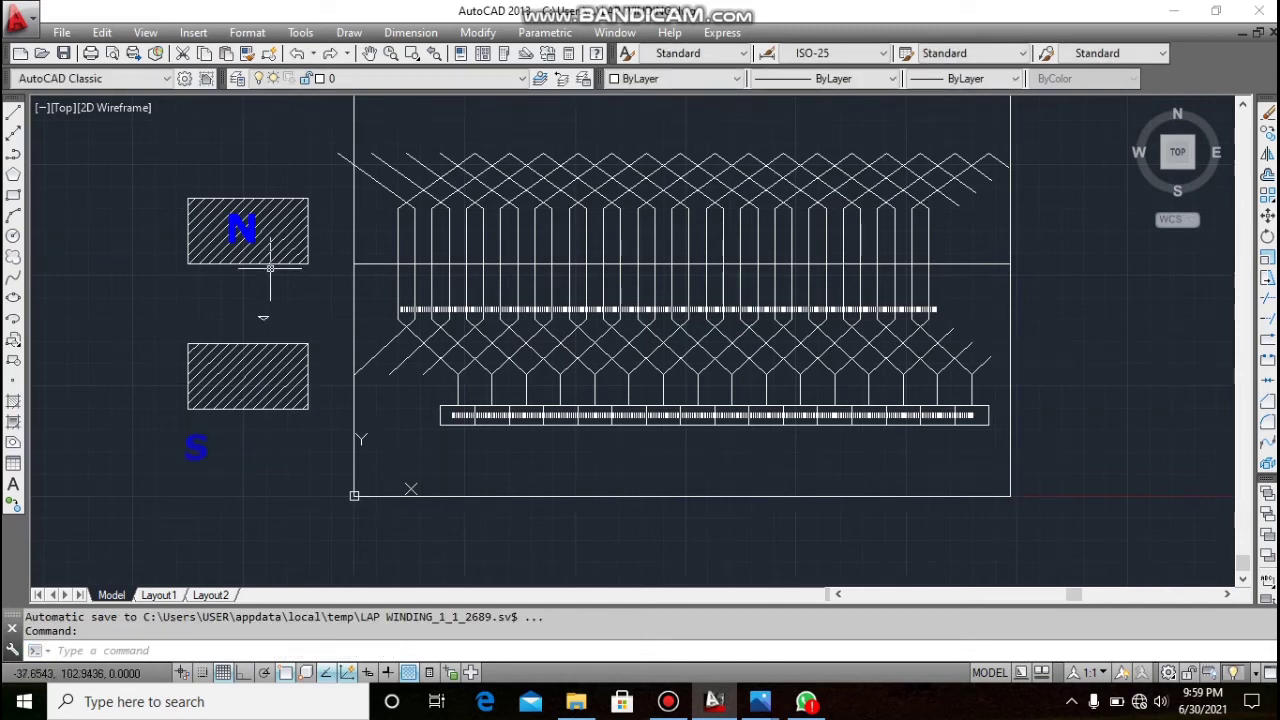
- Move the blue S to the centre of the lower hatched rectangle
click(478, 32)
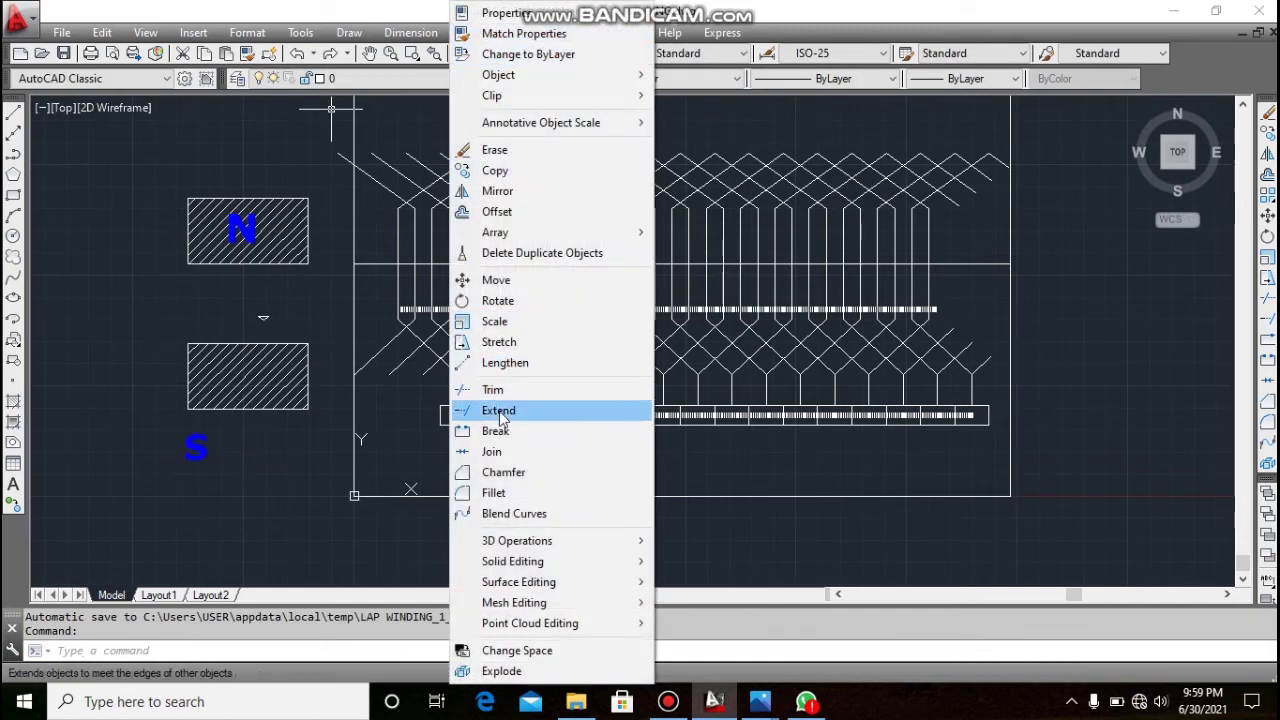
click(546, 280)
click(174, 428)
click(200, 455)
key(Return)
click(197, 450)
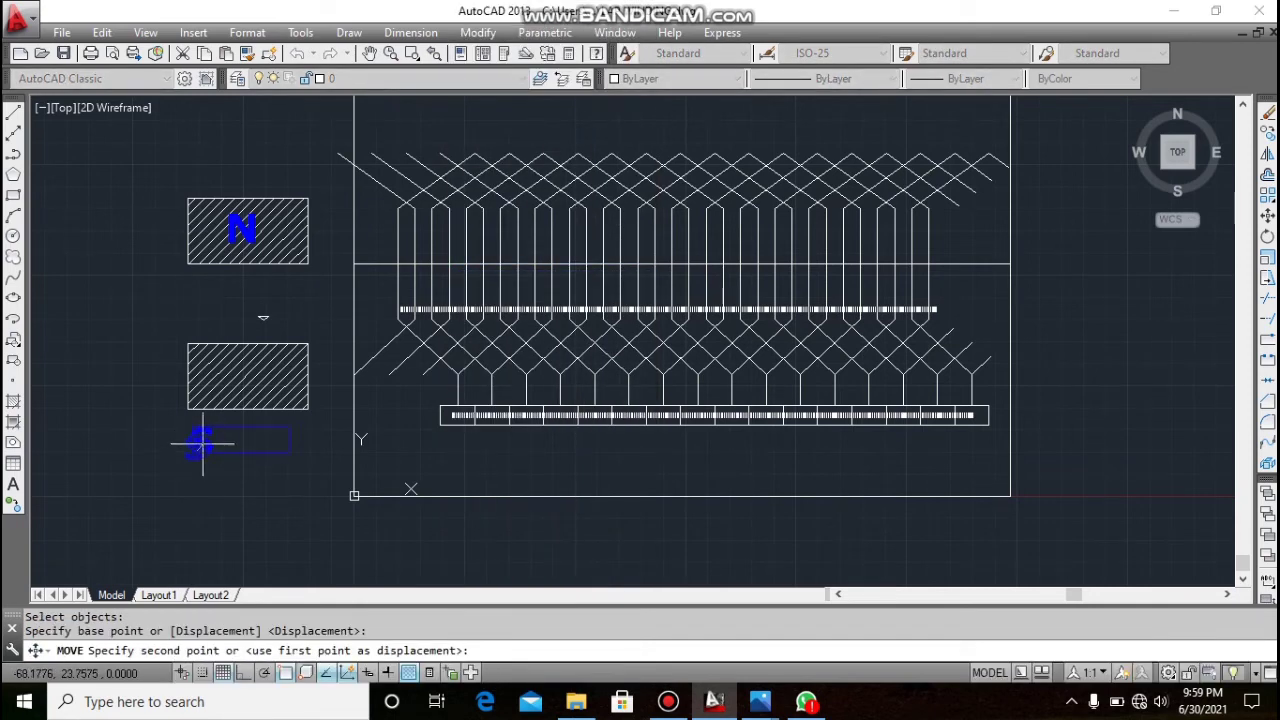
click(241, 381)
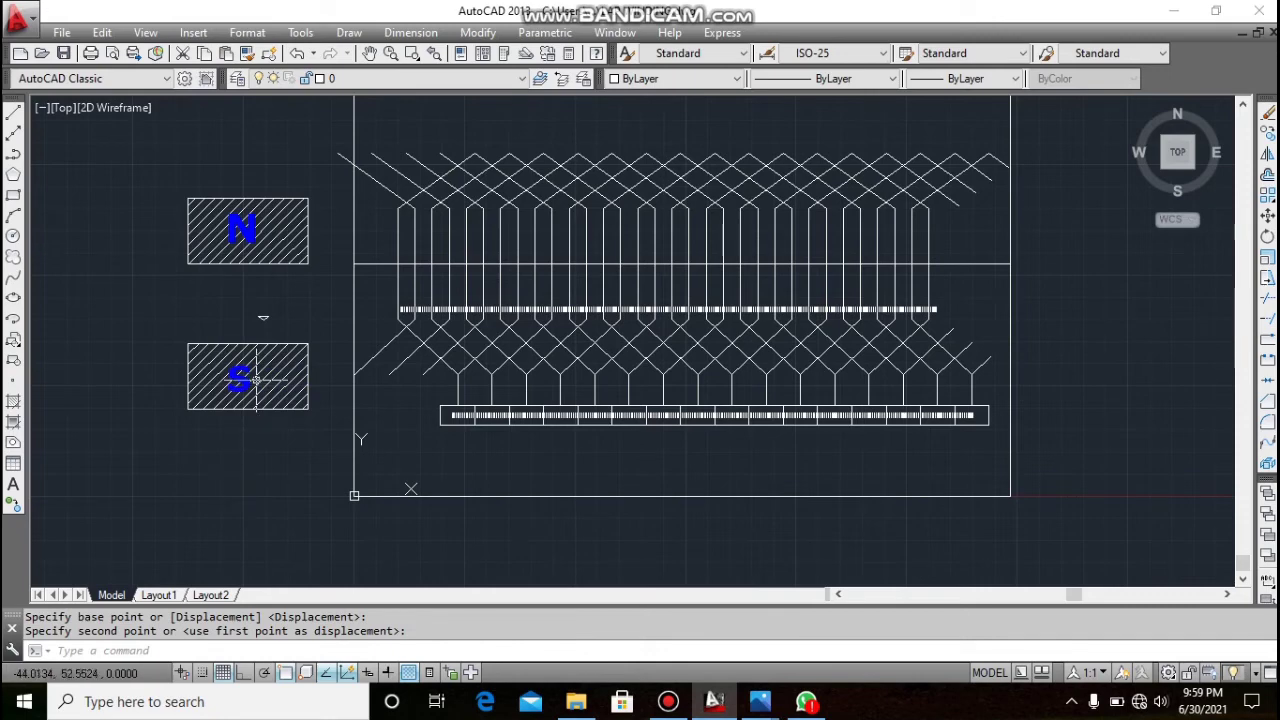
- Copy the hatched N pole with its letter onto the horizontal centre line, covering conductors 2 to 8
scroll(255, 380, up, 3)
scroll(255, 380, down, 3)
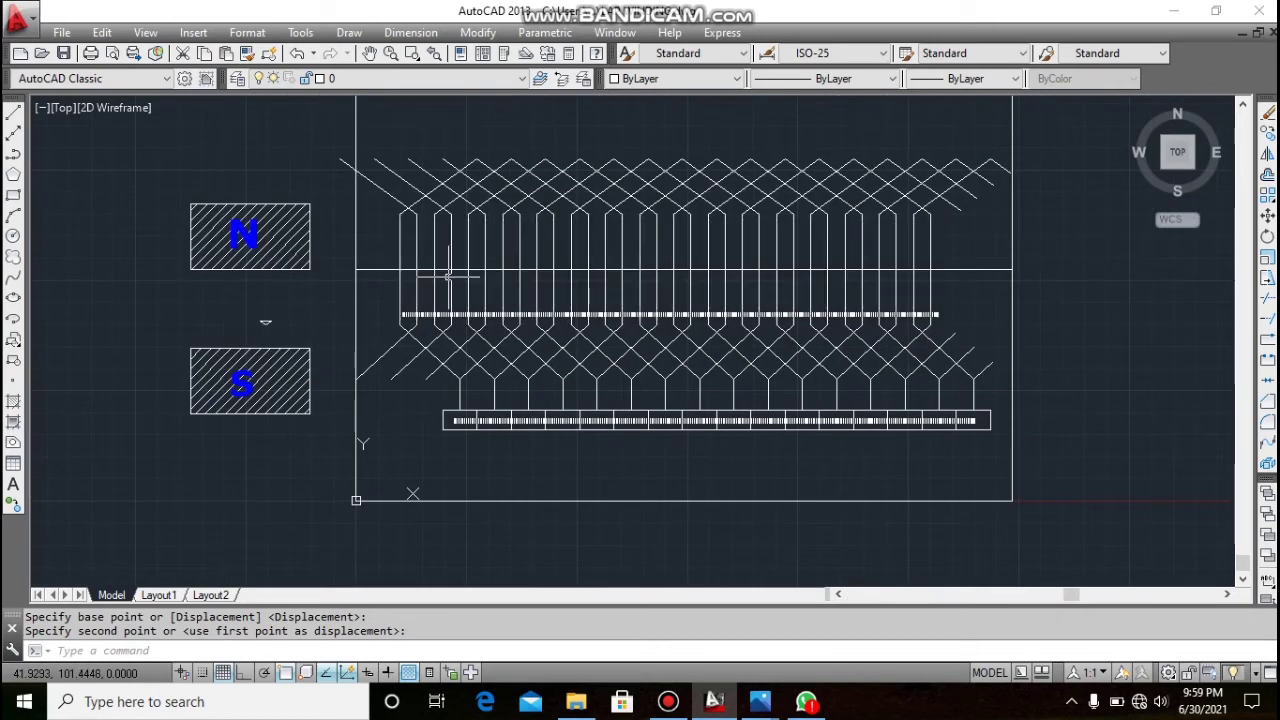
scroll(447, 277, up, 4)
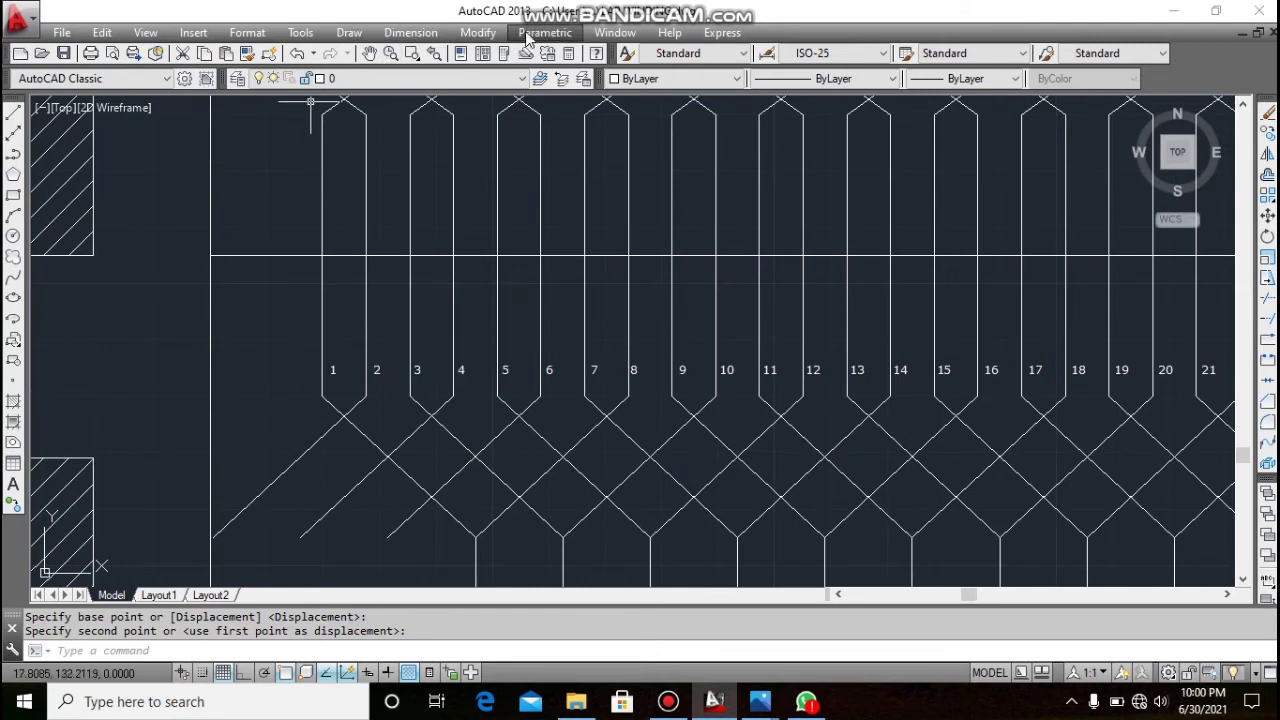
click(478, 32)
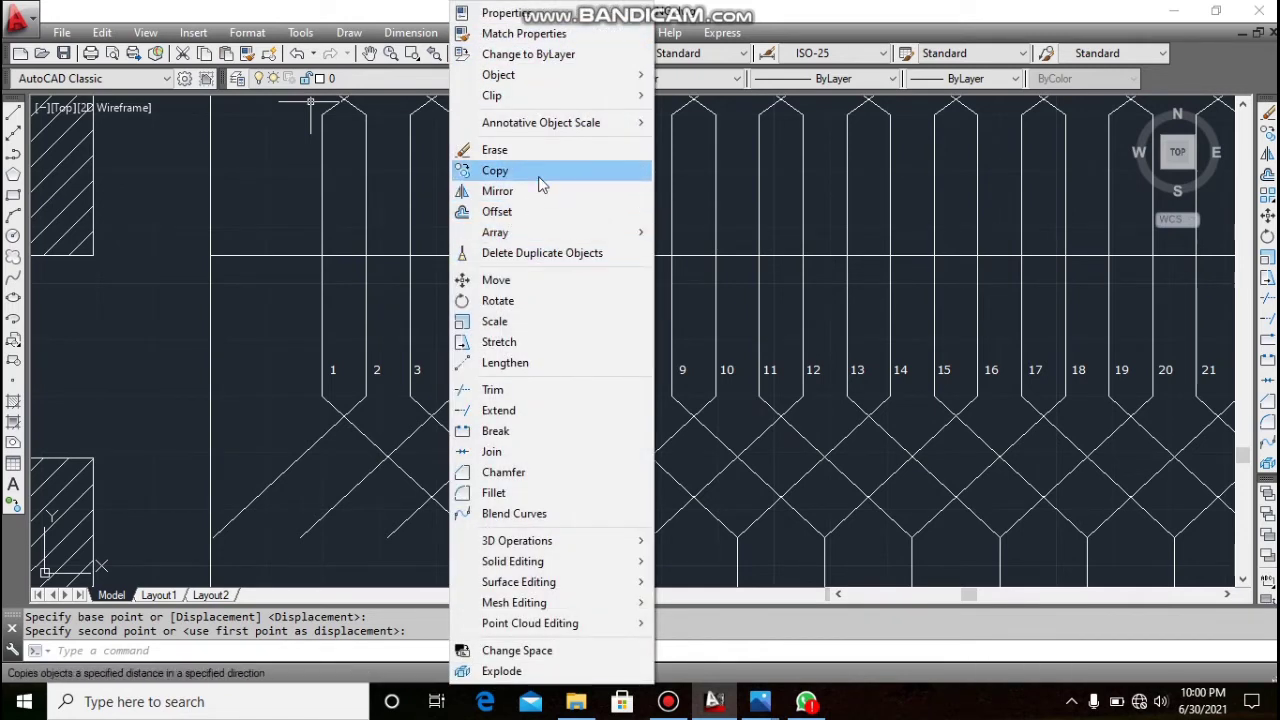
click(545, 171)
scroll(557, 286, down, 3)
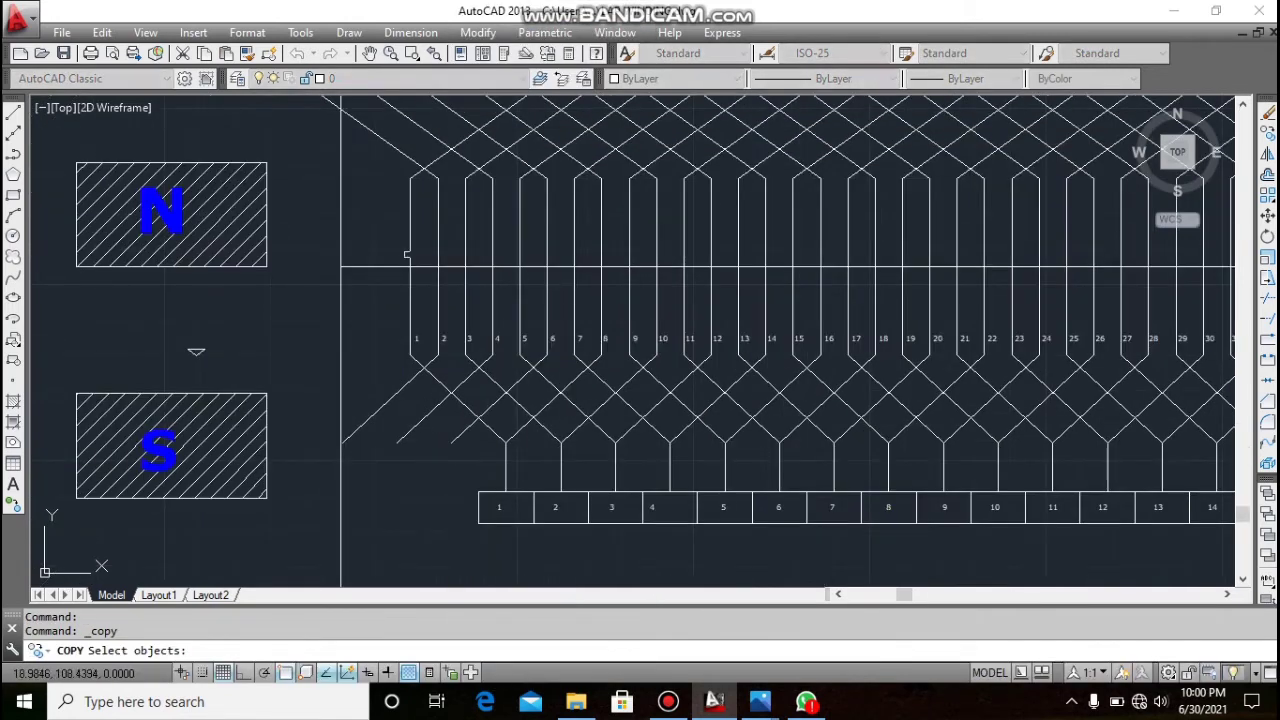
click(58, 138)
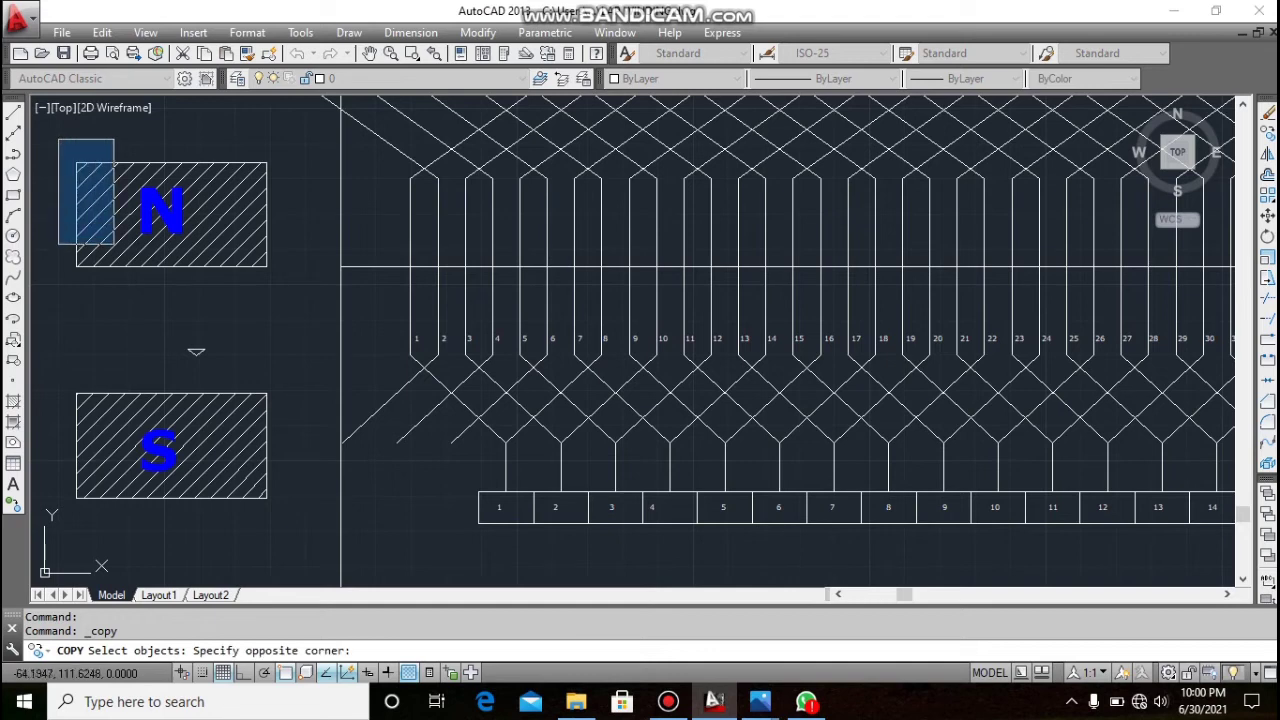
click(289, 283)
key(Return)
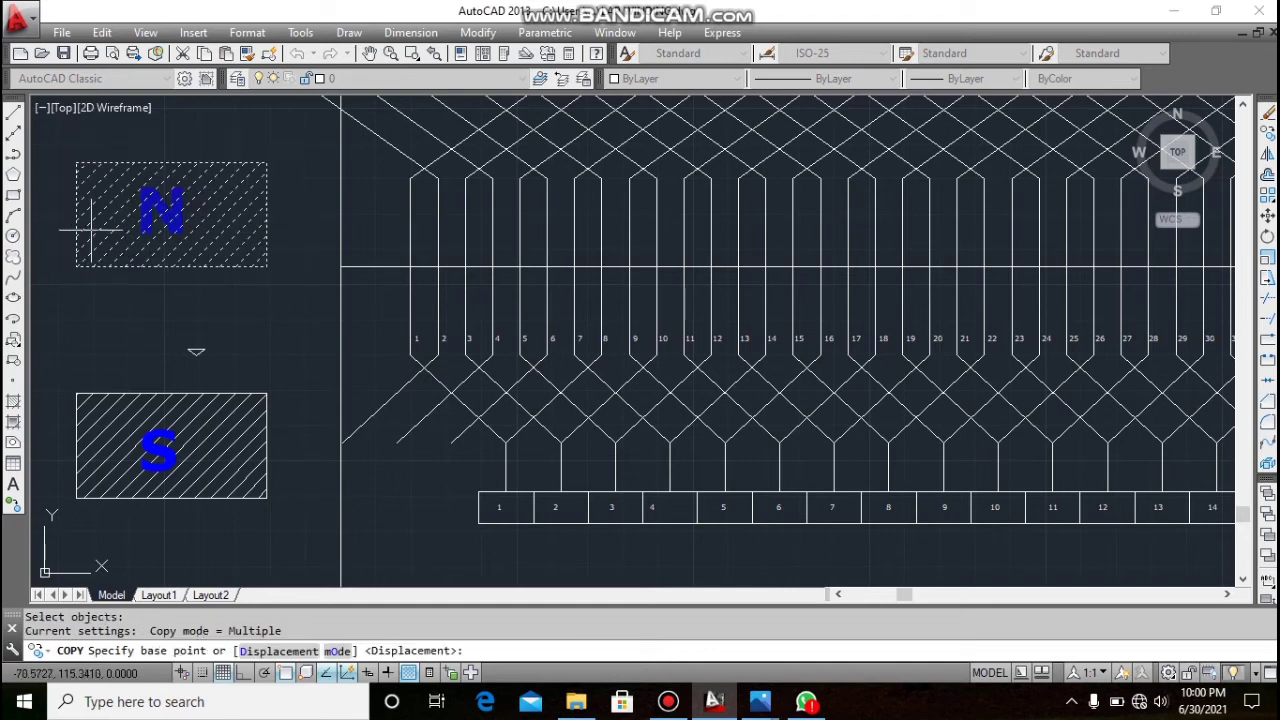
click(74, 212)
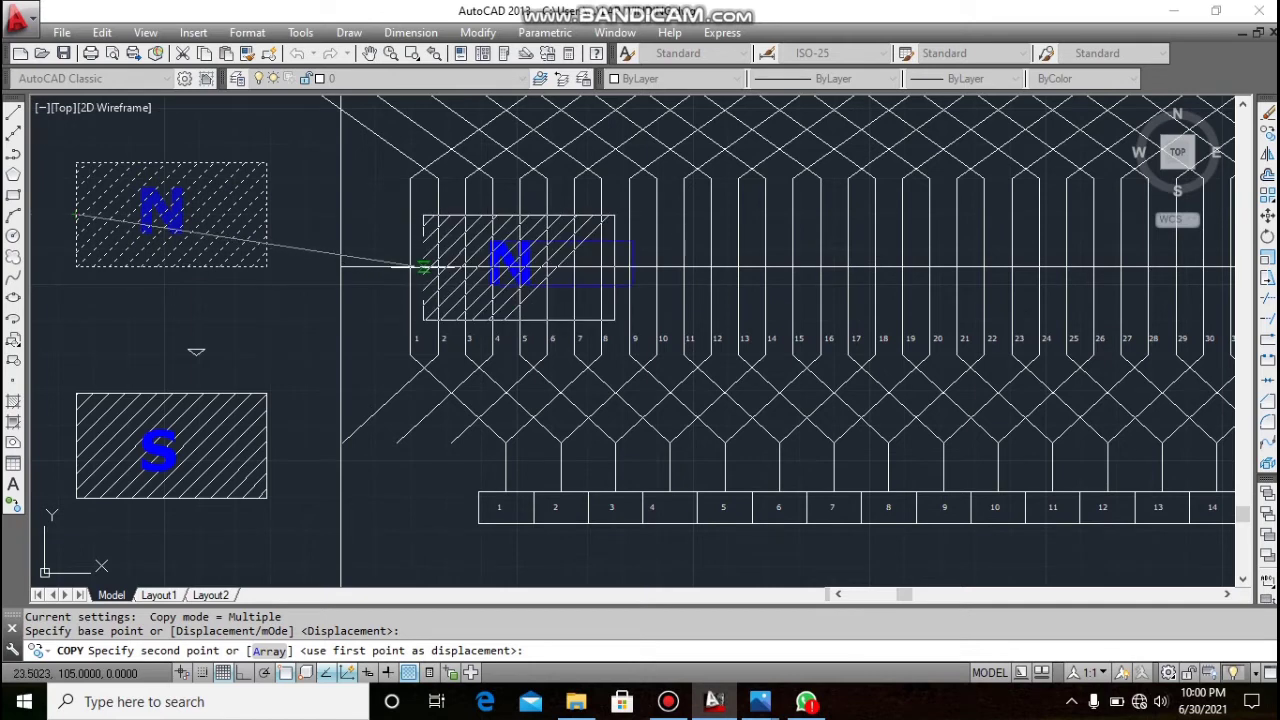
click(421, 264)
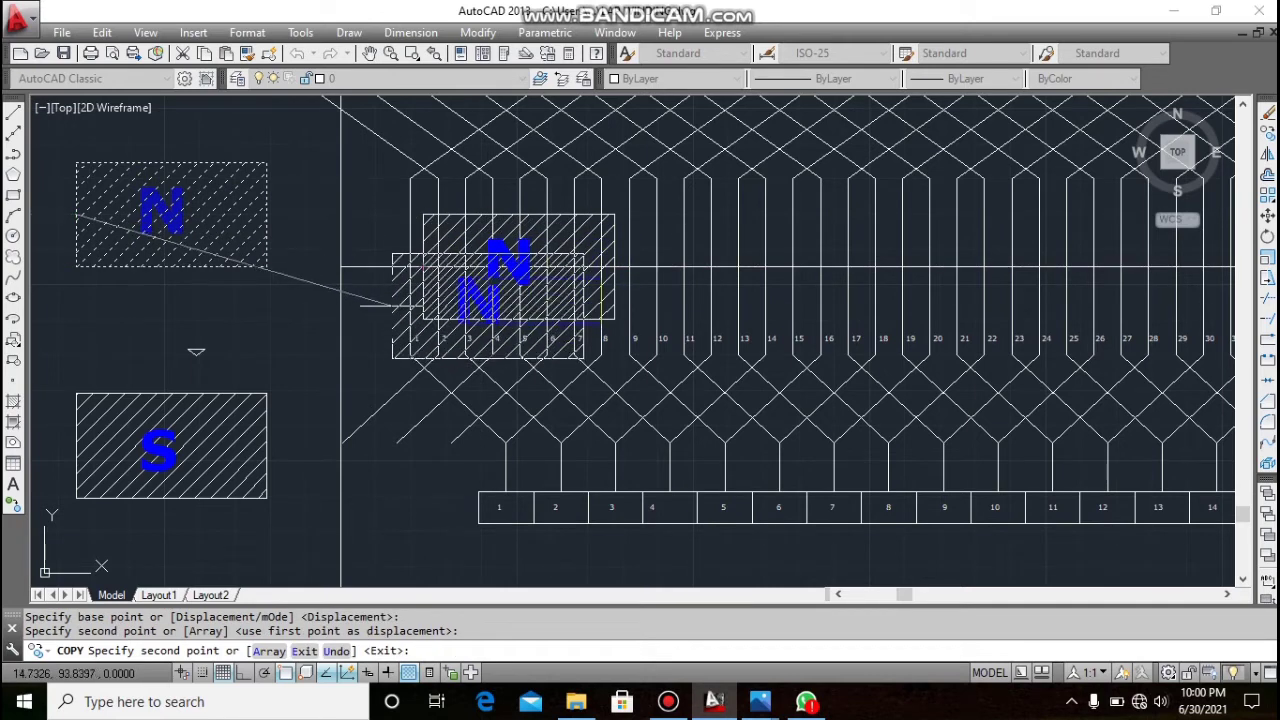
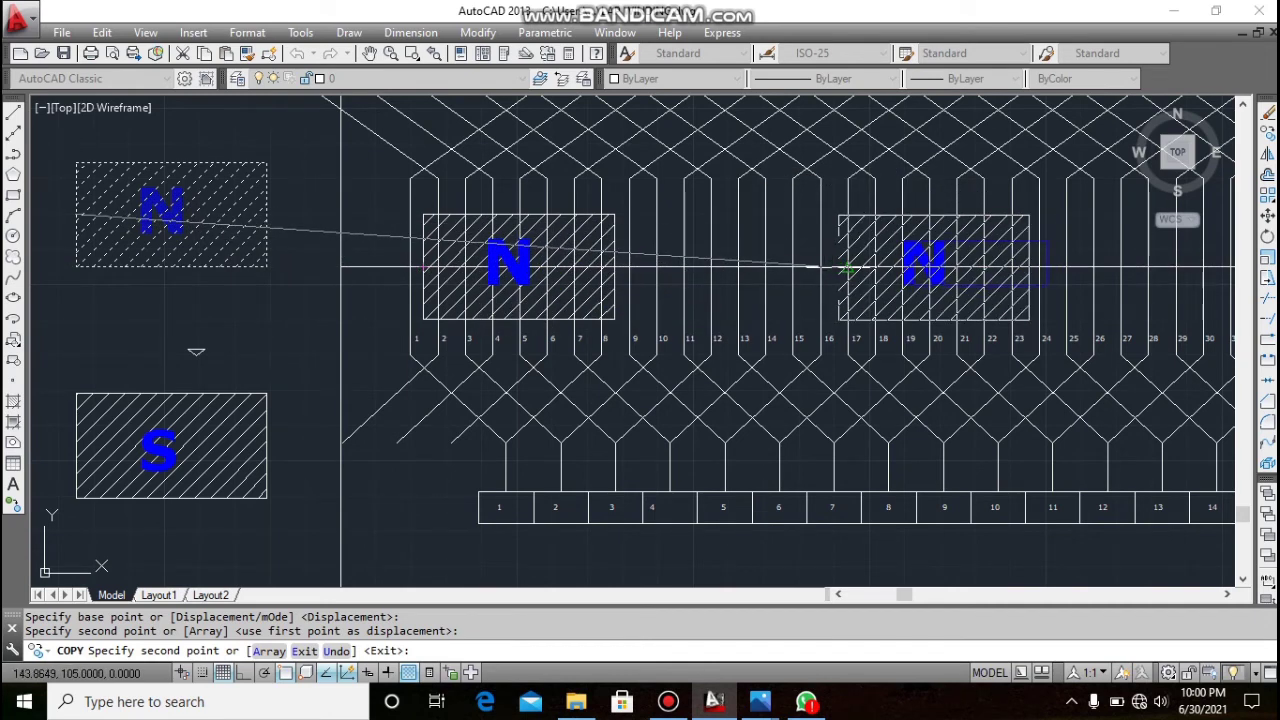
- Place a second copy of the N pole on the centre line over conductors 17 to 23 and end the copying
scroll(838, 266, up, 2)
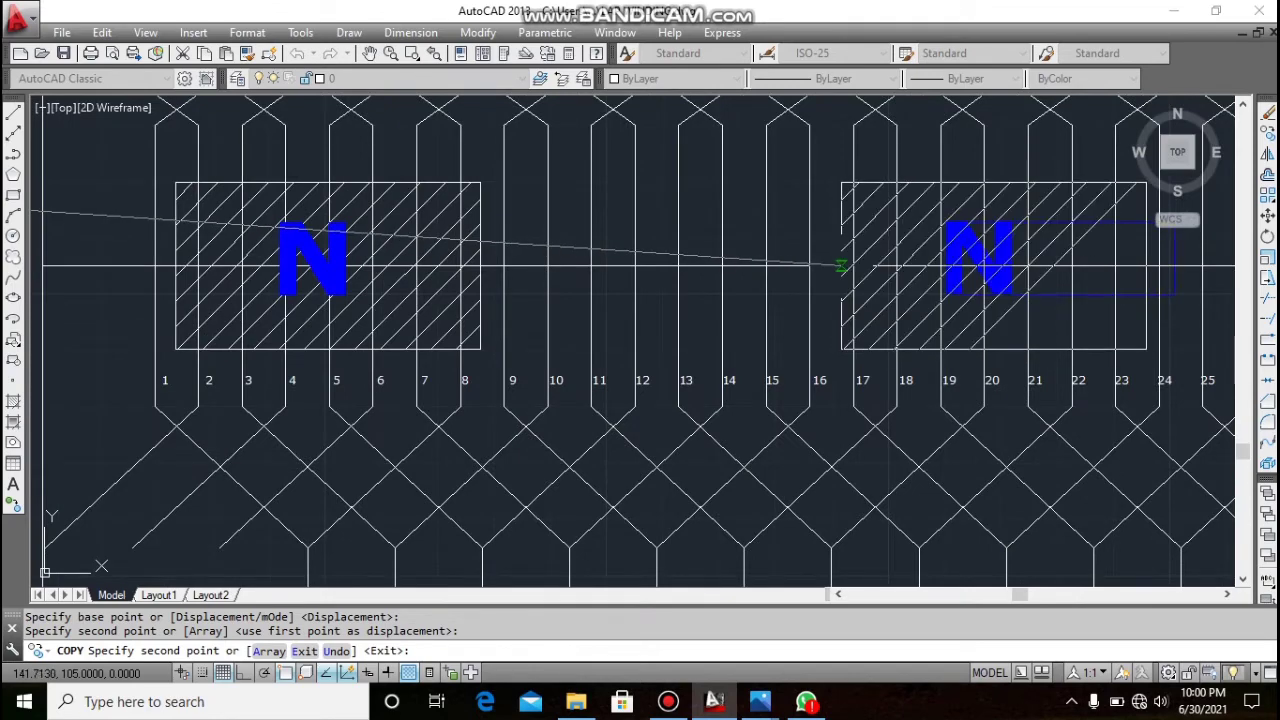
click(840, 266)
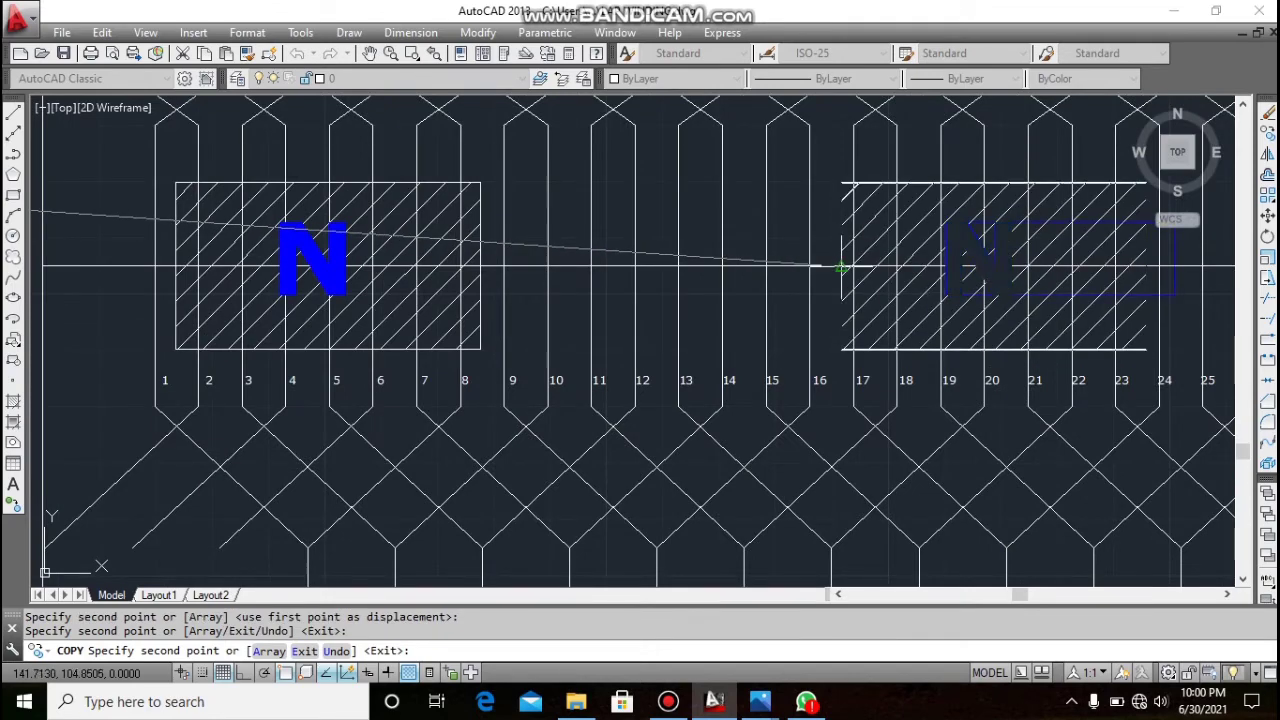
right_click(757, 271)
click(803, 287)
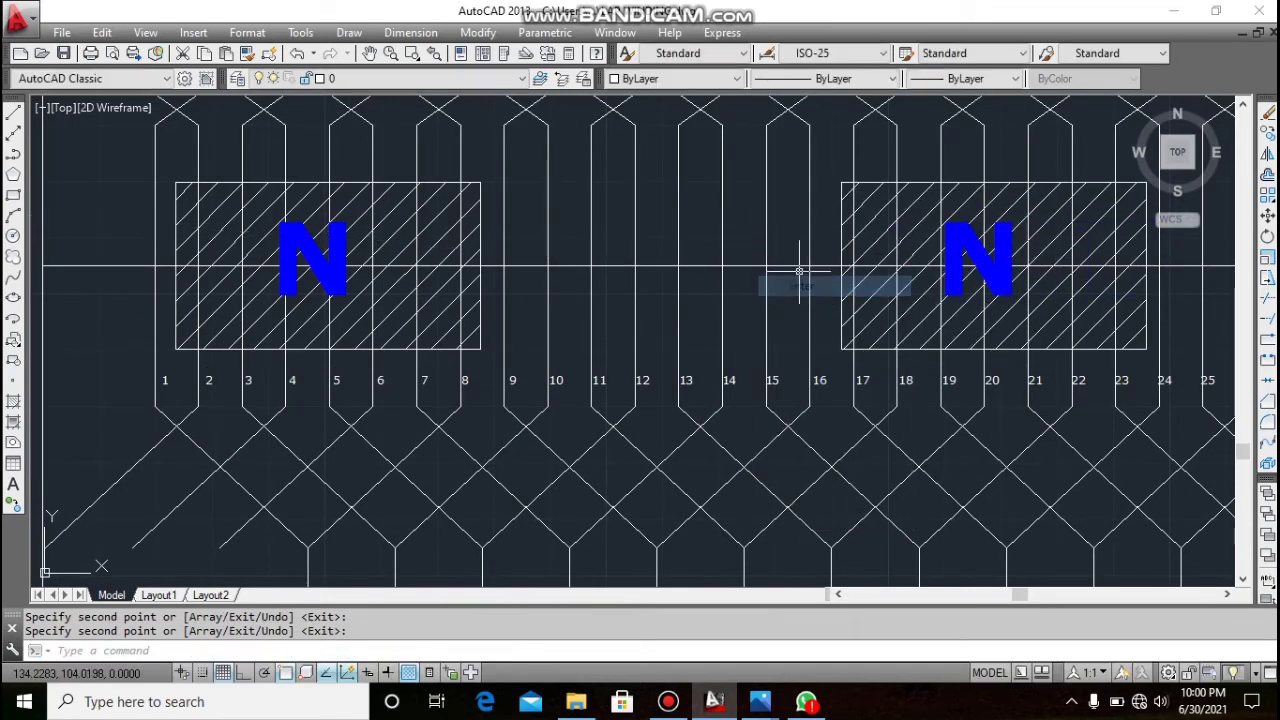
- Copy the hatched S pole with its letter onto the centre line between the two N poles, covering conductors 10 to 16
scroll(770, 268, down, 3)
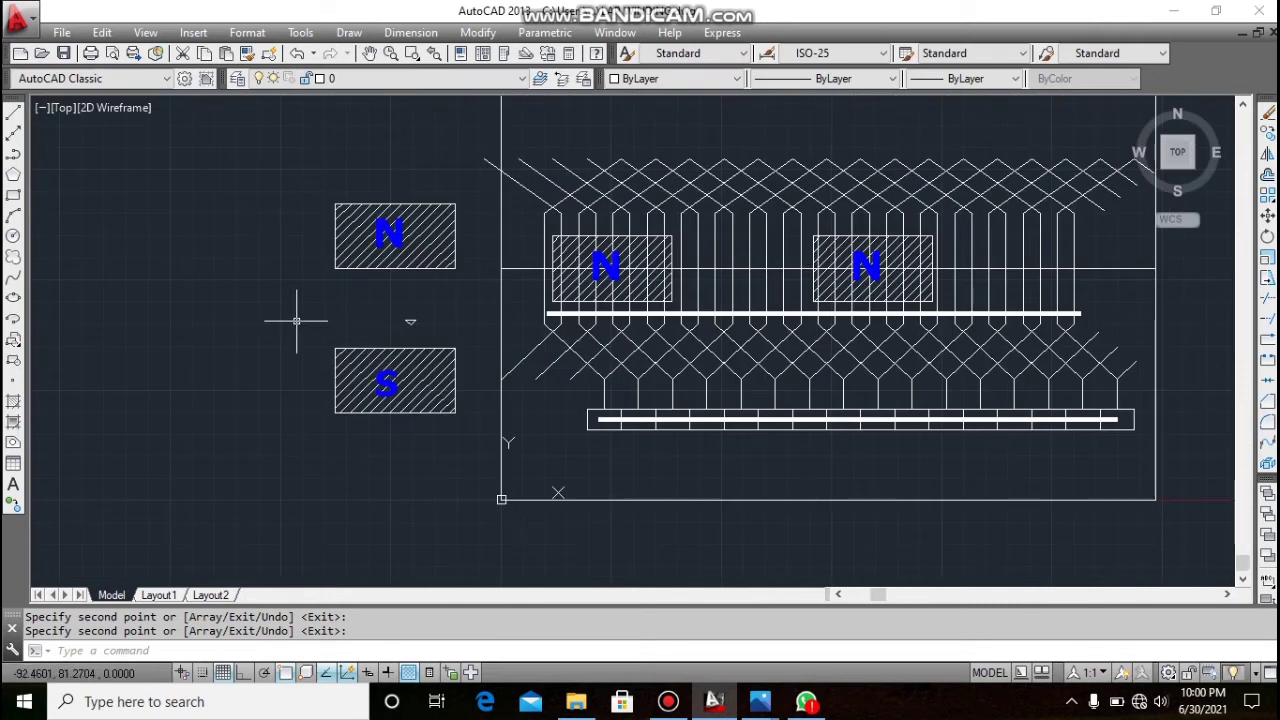
right_click(294, 278)
click(320, 296)
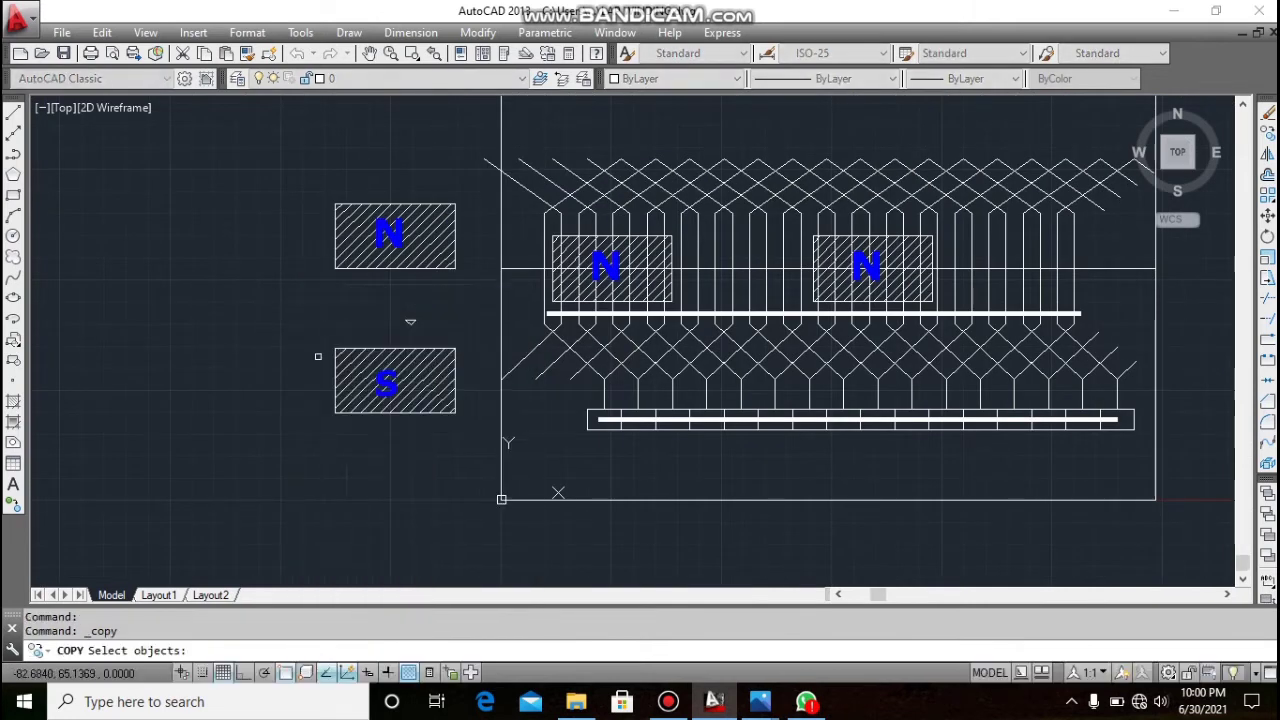
click(320, 341)
click(480, 436)
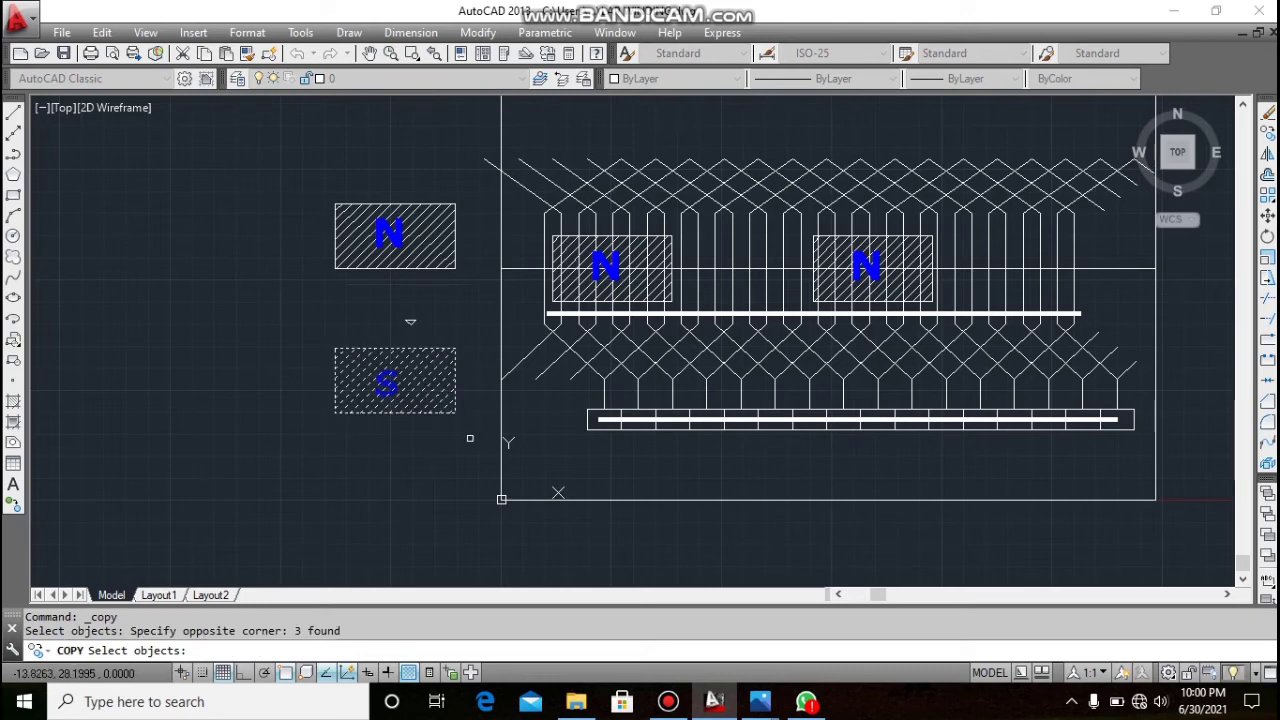
key(Return)
click(336, 381)
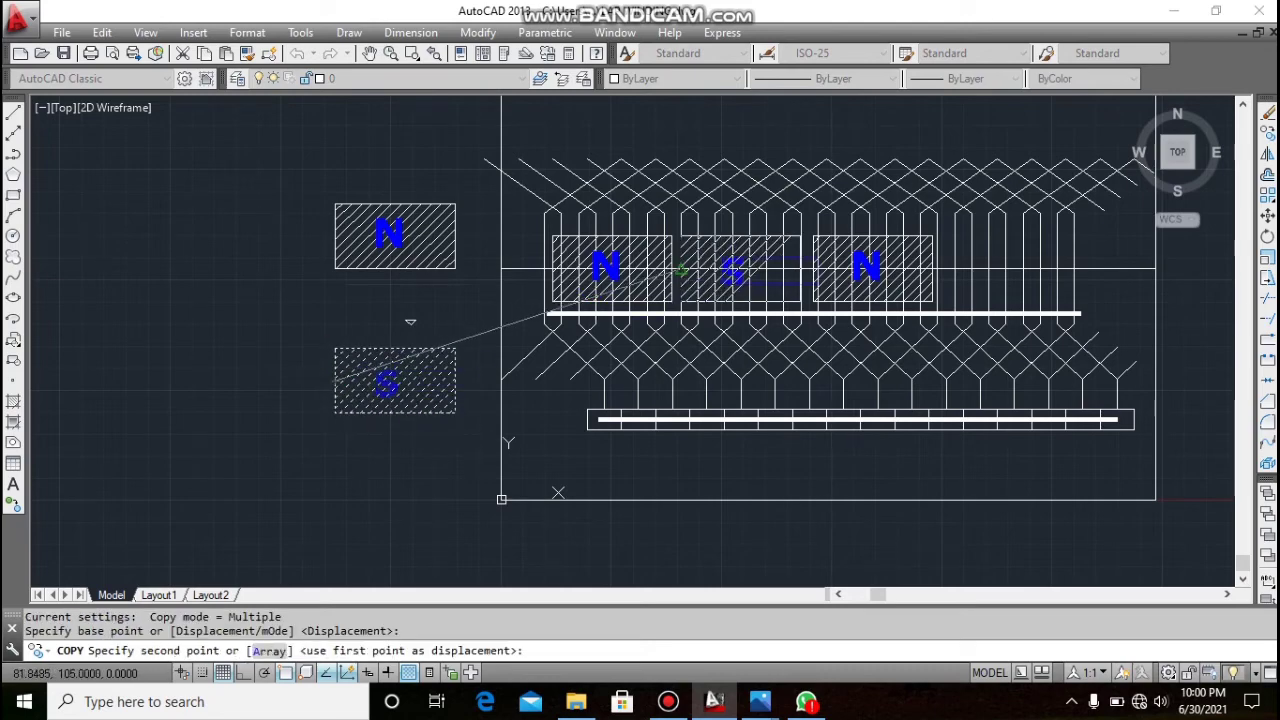
scroll(709, 268, up, 2)
scroll(709, 268, up, 2)
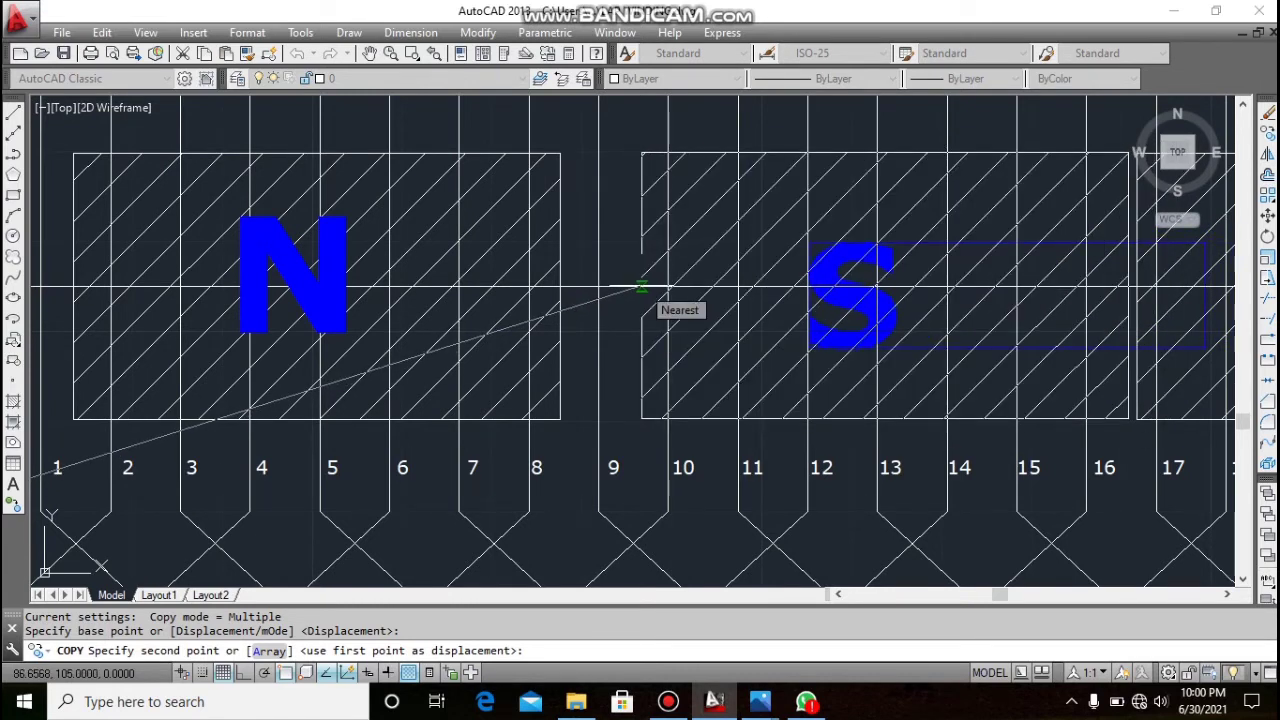
click(617, 280)
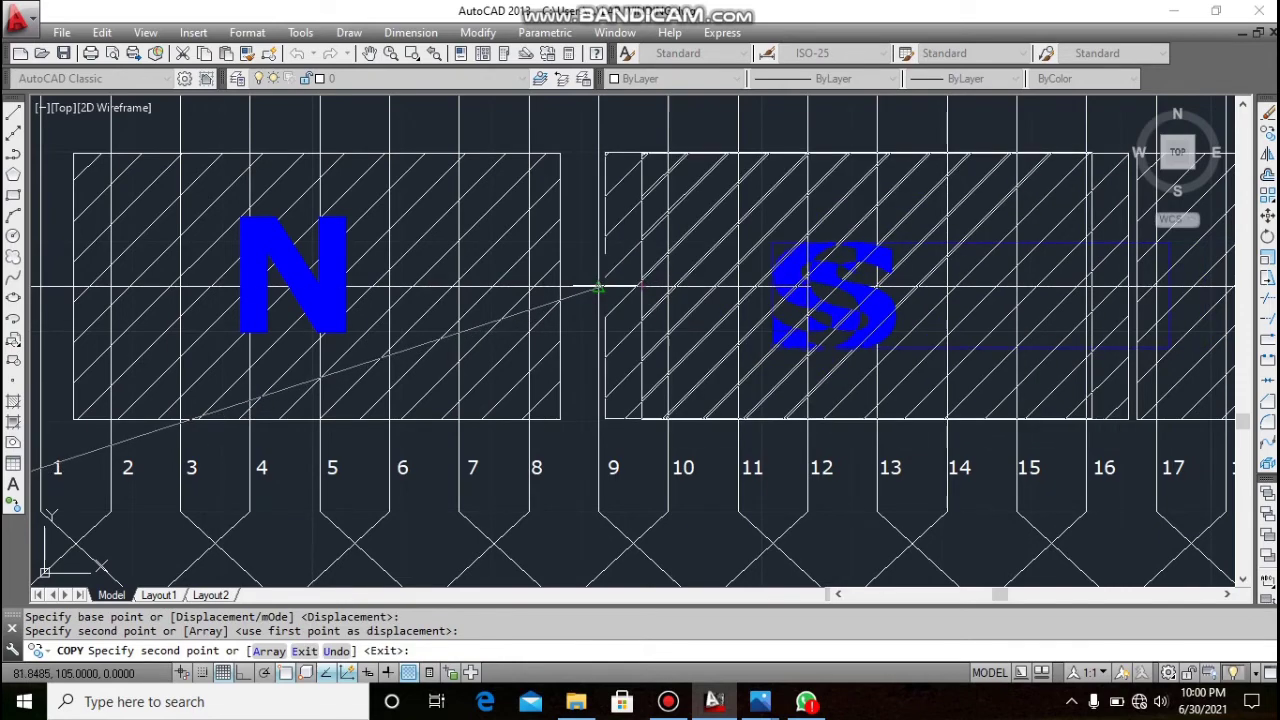
- Place a second copy of the hatched S pole on the centre line over conductors 25 to 31 and end the copying
scroll(570, 290, down, 3)
scroll(568, 290, down, 2)
scroll(817, 265, up, 4)
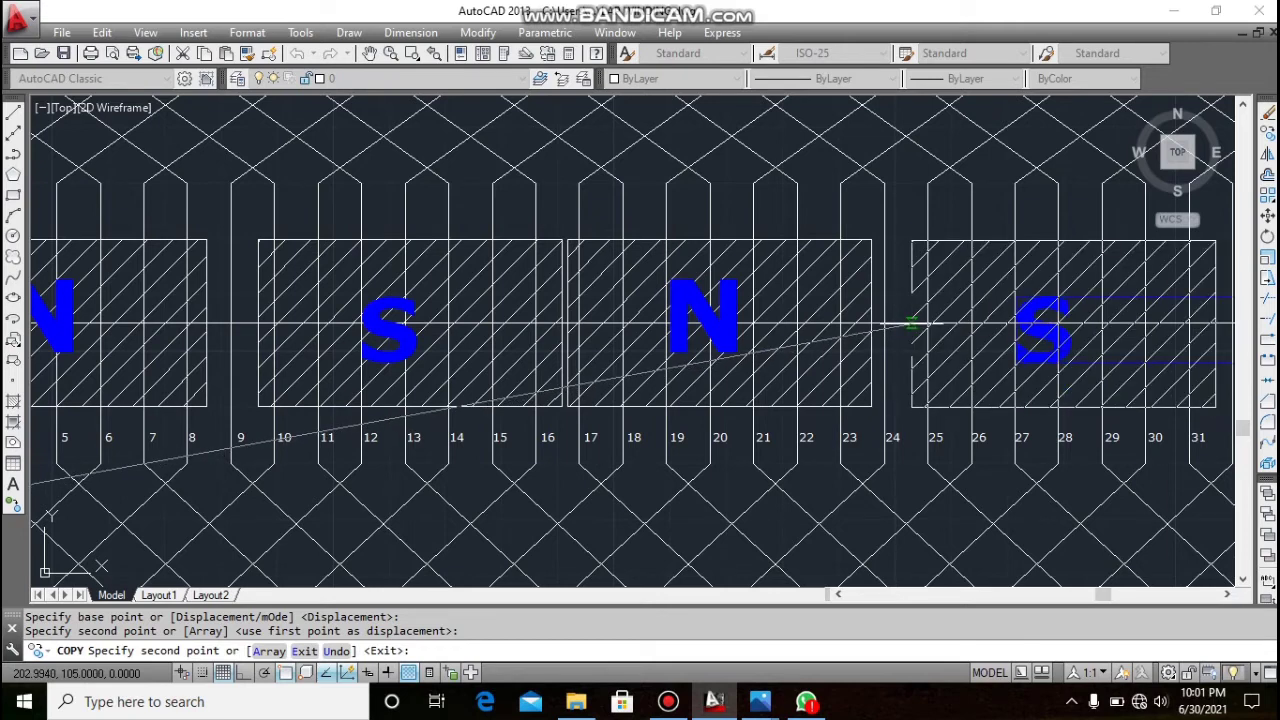
click(911, 323)
right_click(911, 323)
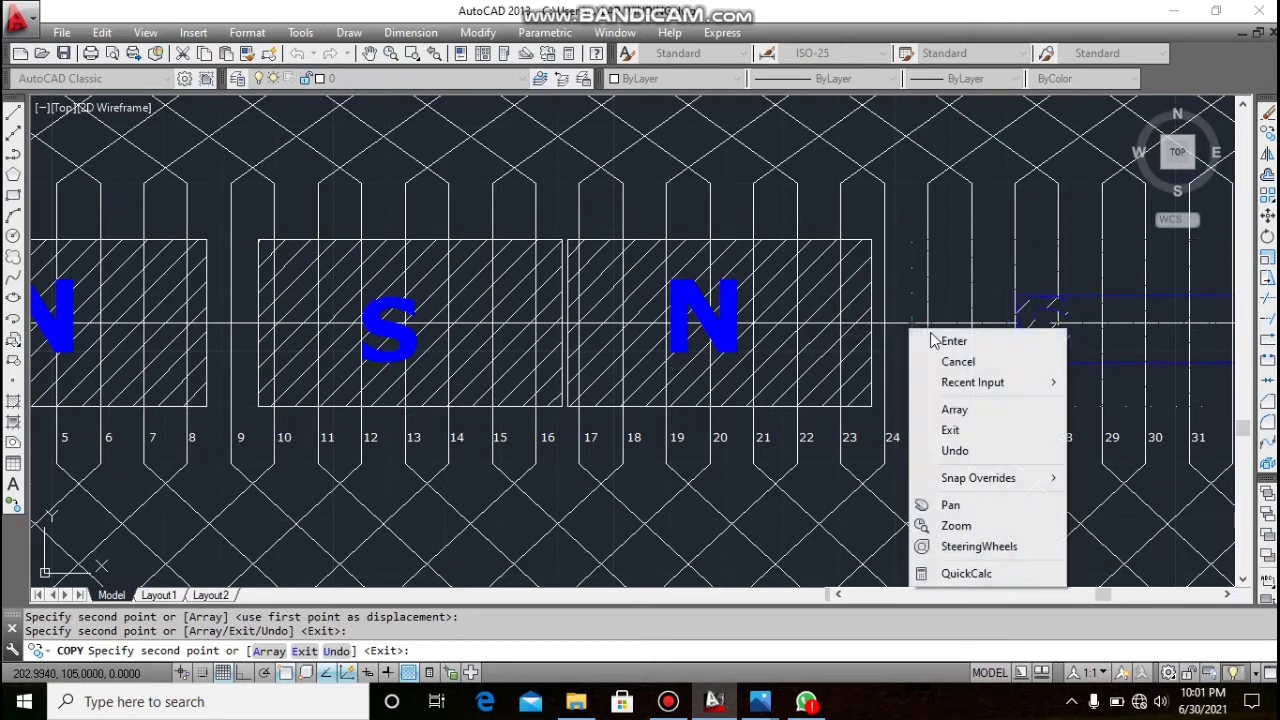
click(945, 339)
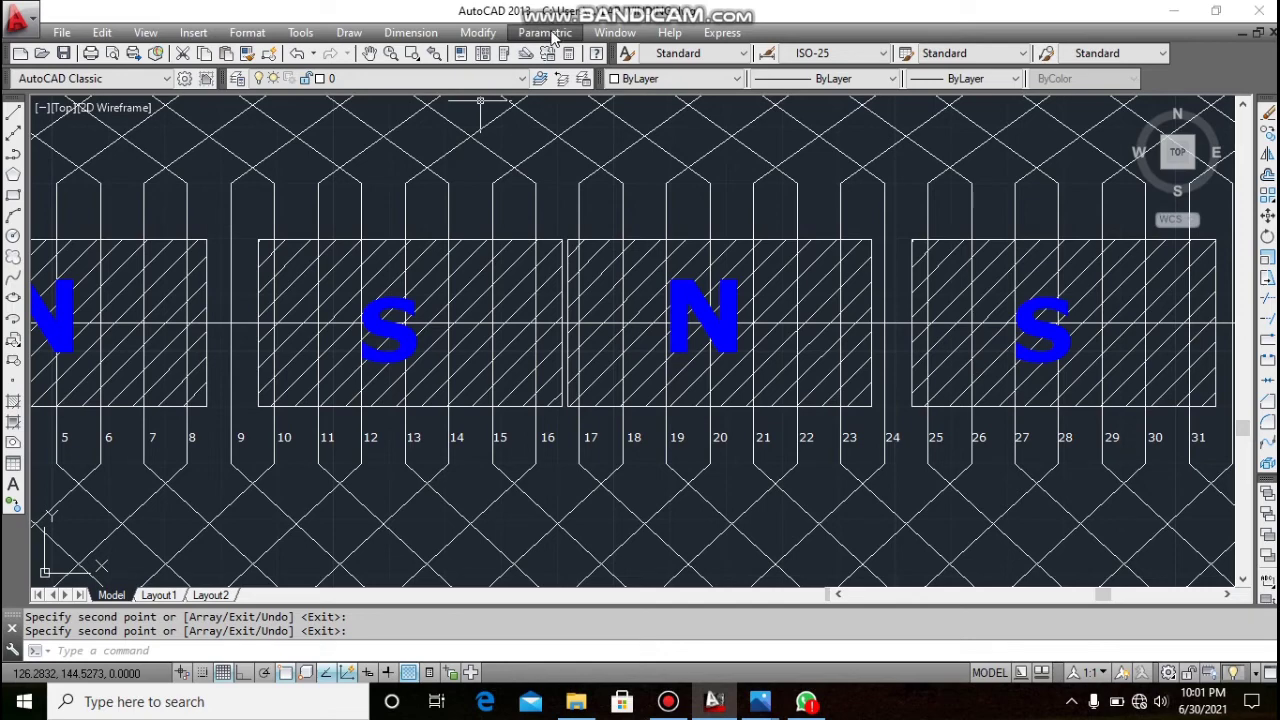
- Move the rectangle and hatch of the S pole over conductors 10 to 16 about 2.7 units left along the centre line
click(486, 34)
click(496, 280)
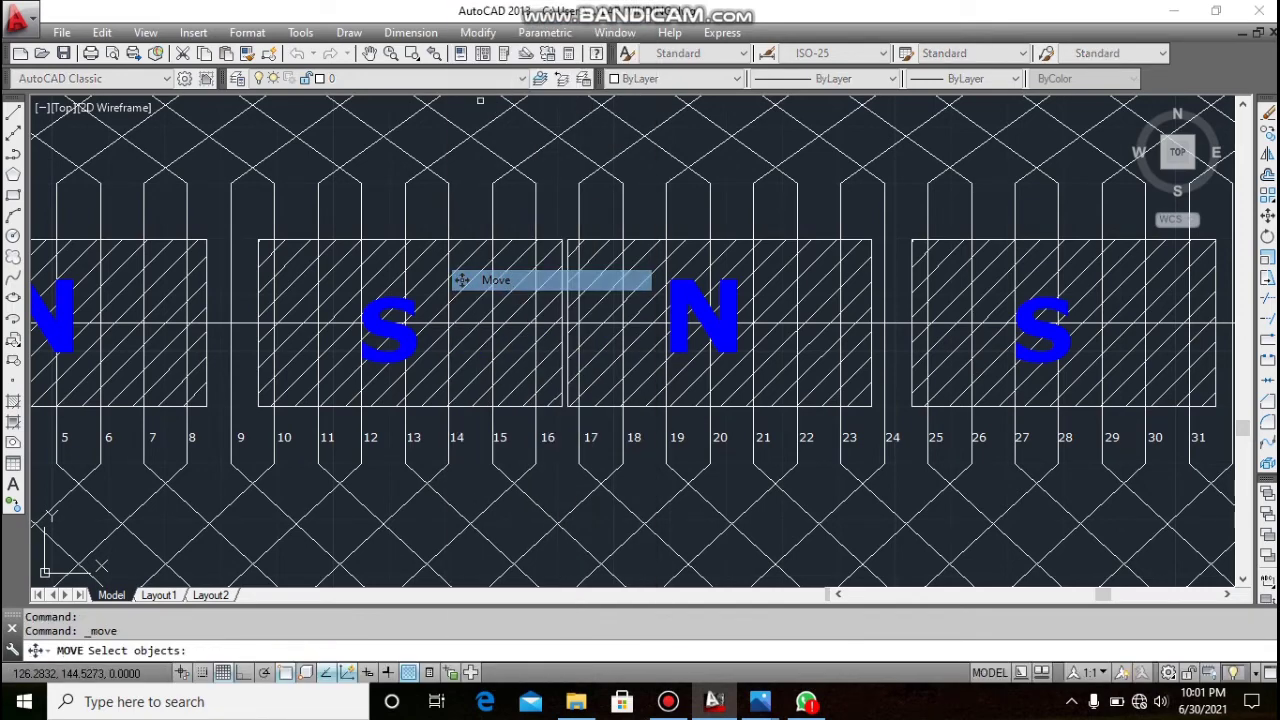
click(264, 262)
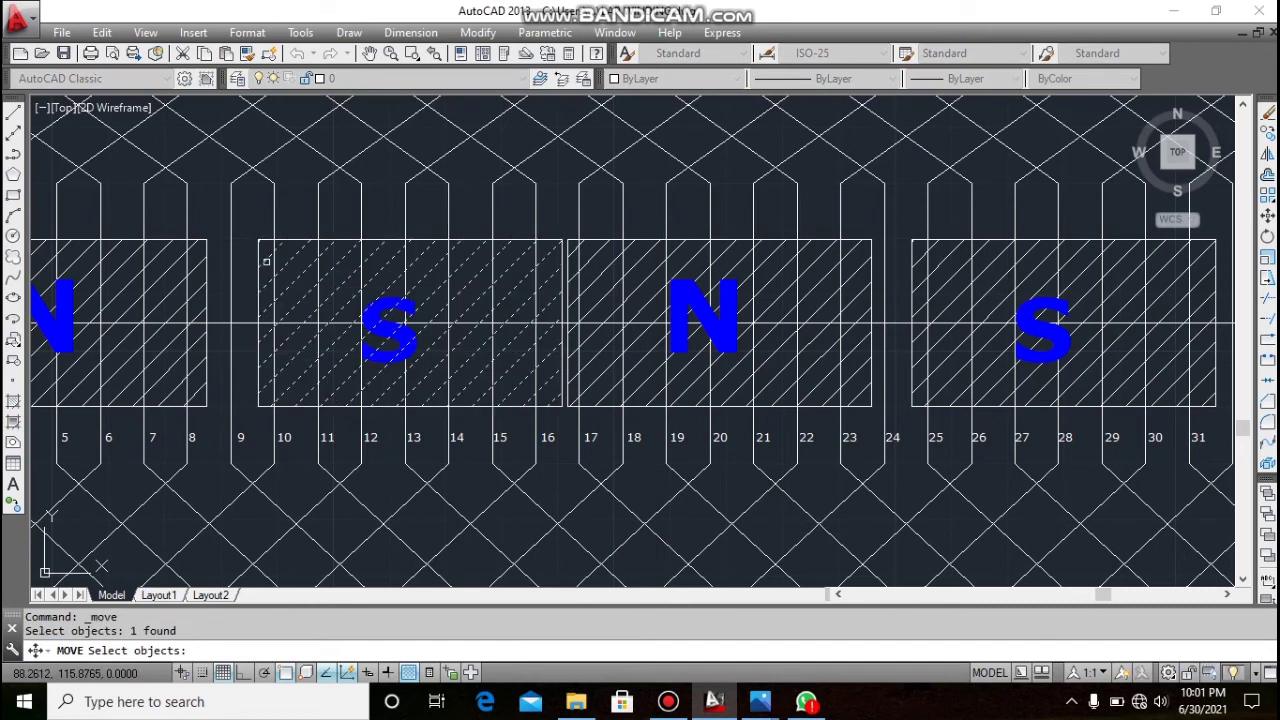
click(258, 259)
key(Return)
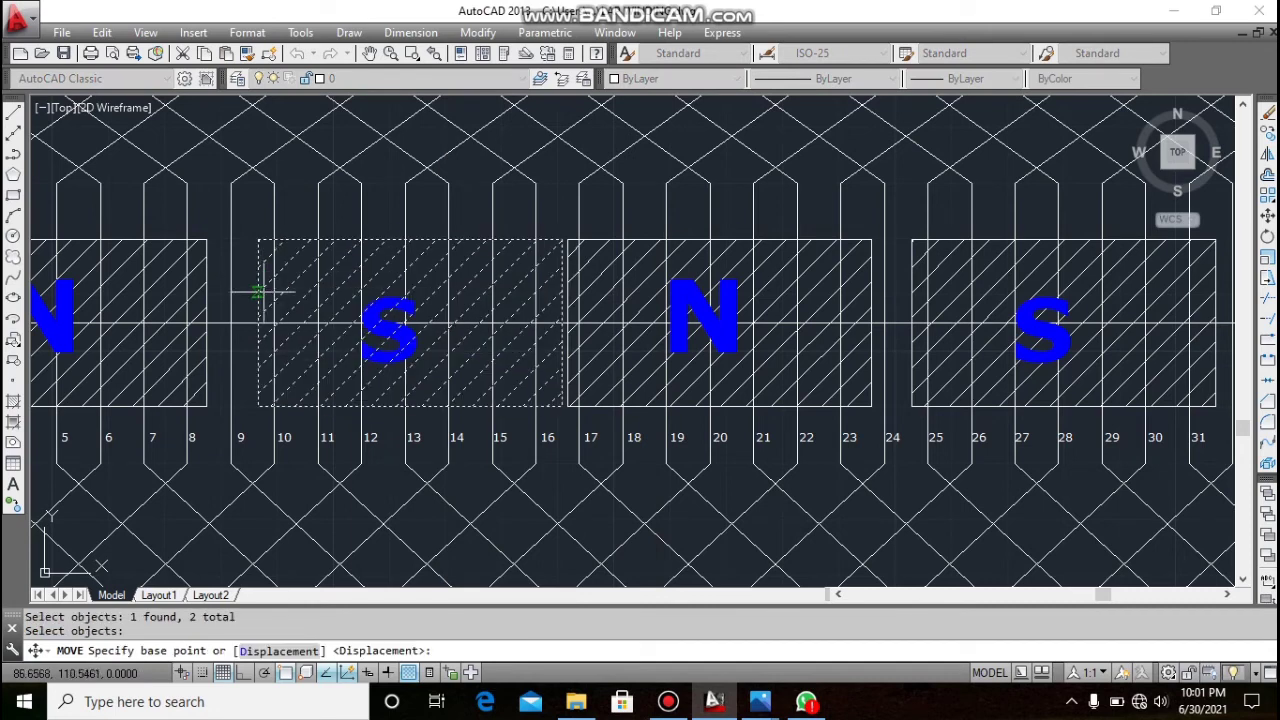
click(257, 323)
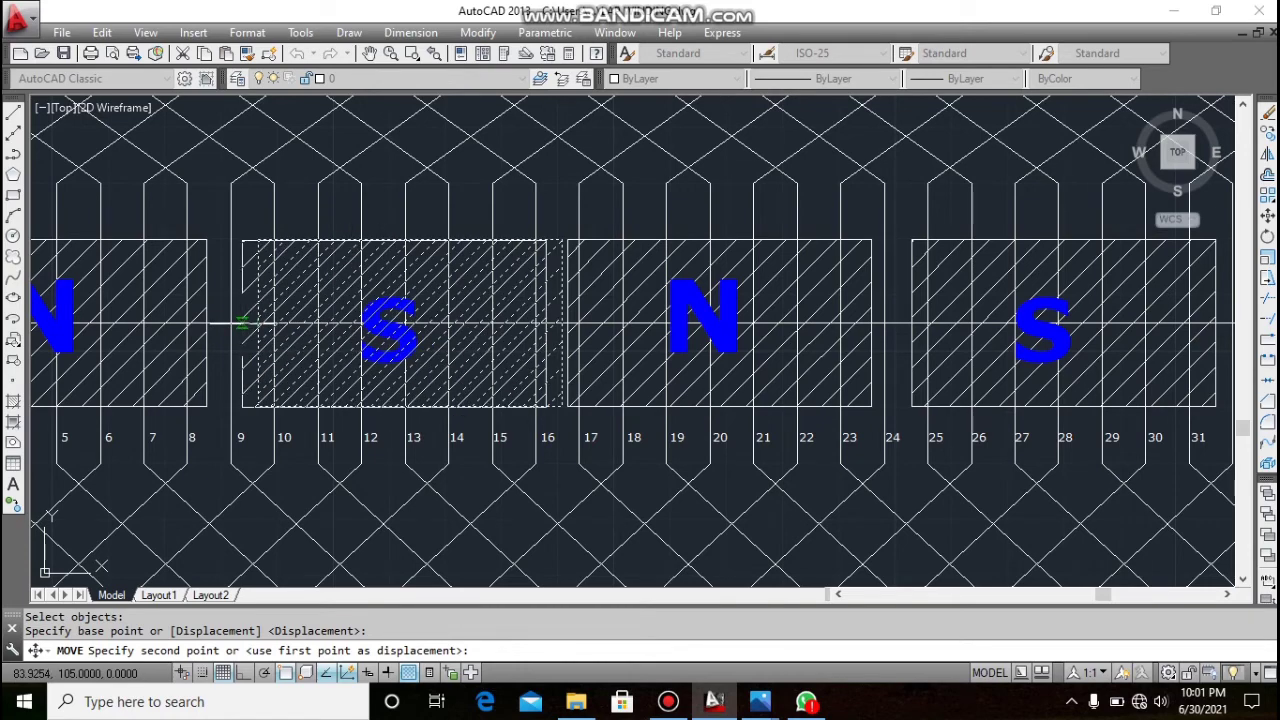
click(241, 322)
right_click(244, 325)
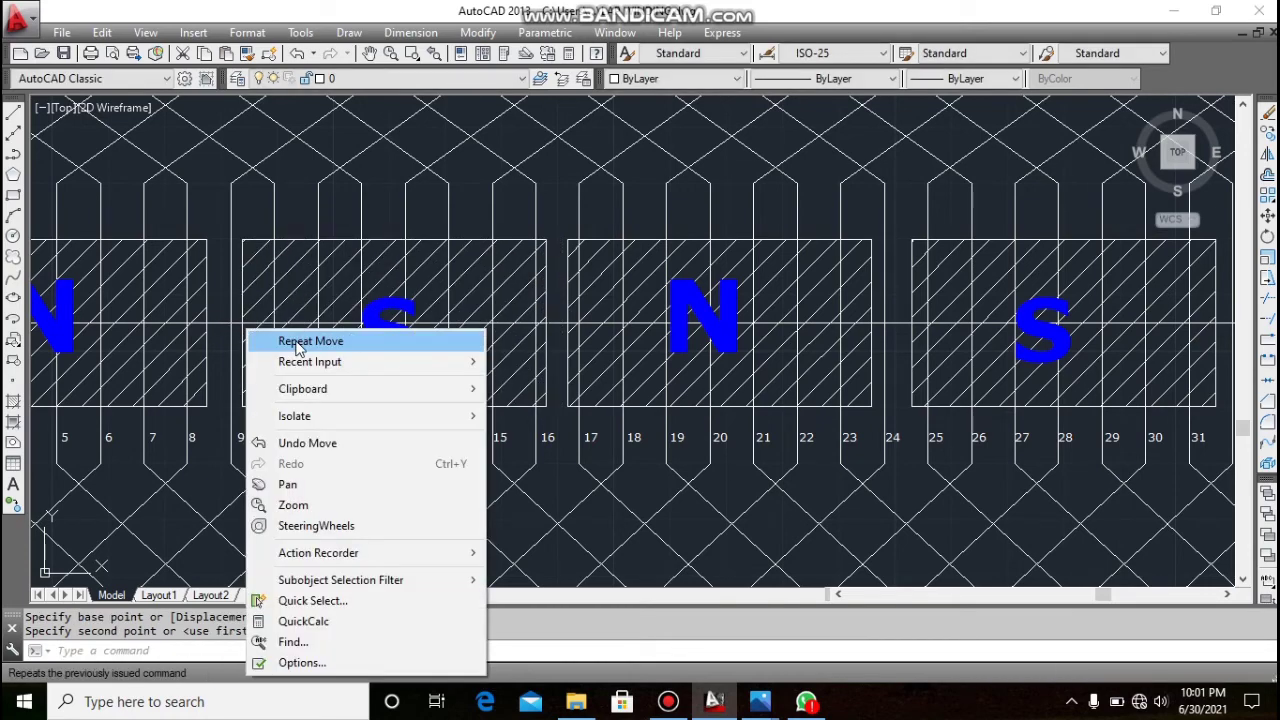
click(297, 338)
- Erase the original hatched N and S poles with their letters outside the sheet, left of its border
scroll(430, 272, down, 3)
scroll(222, 386, up, 5)
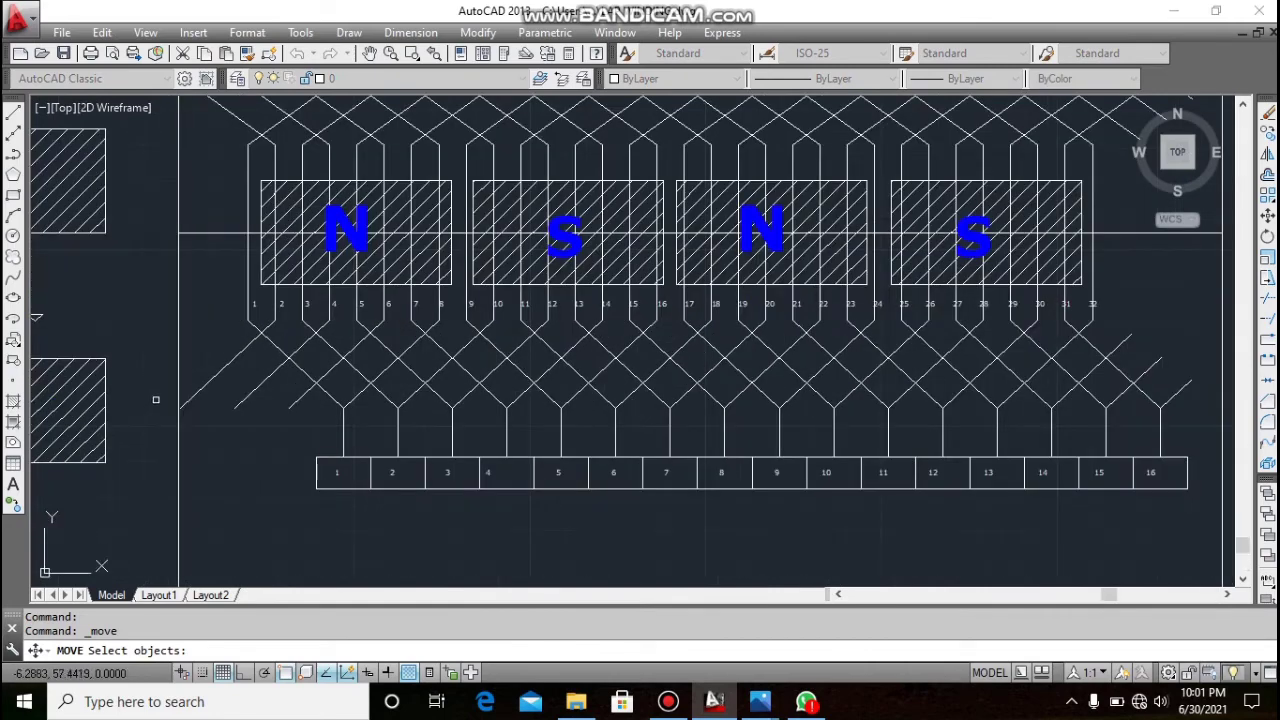
scroll(377, 362, down, 4)
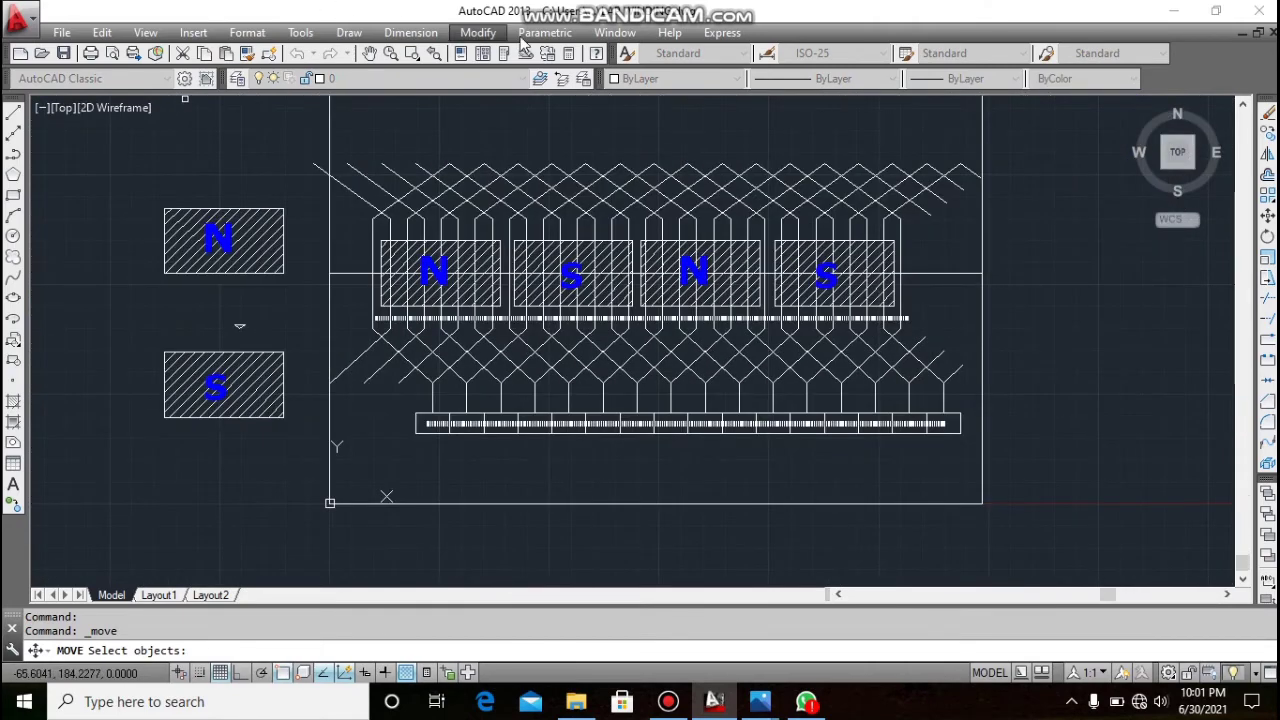
click(479, 33)
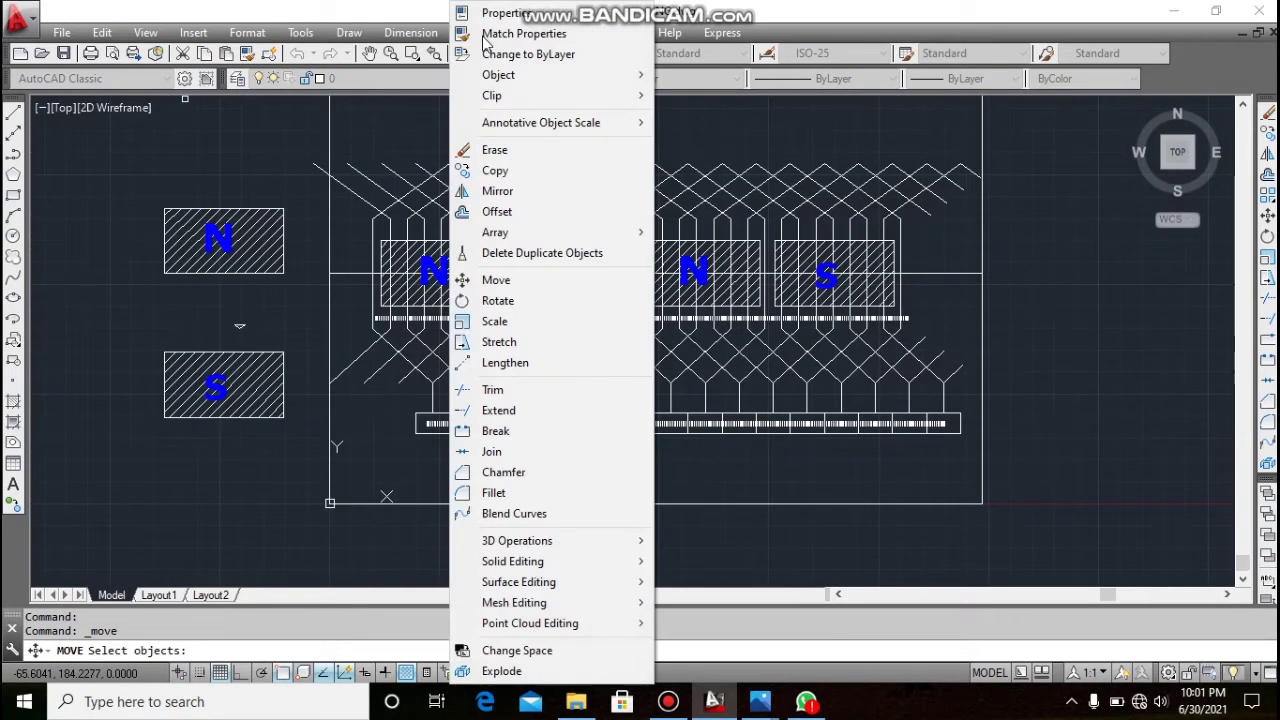
click(495, 150)
click(151, 184)
click(306, 295)
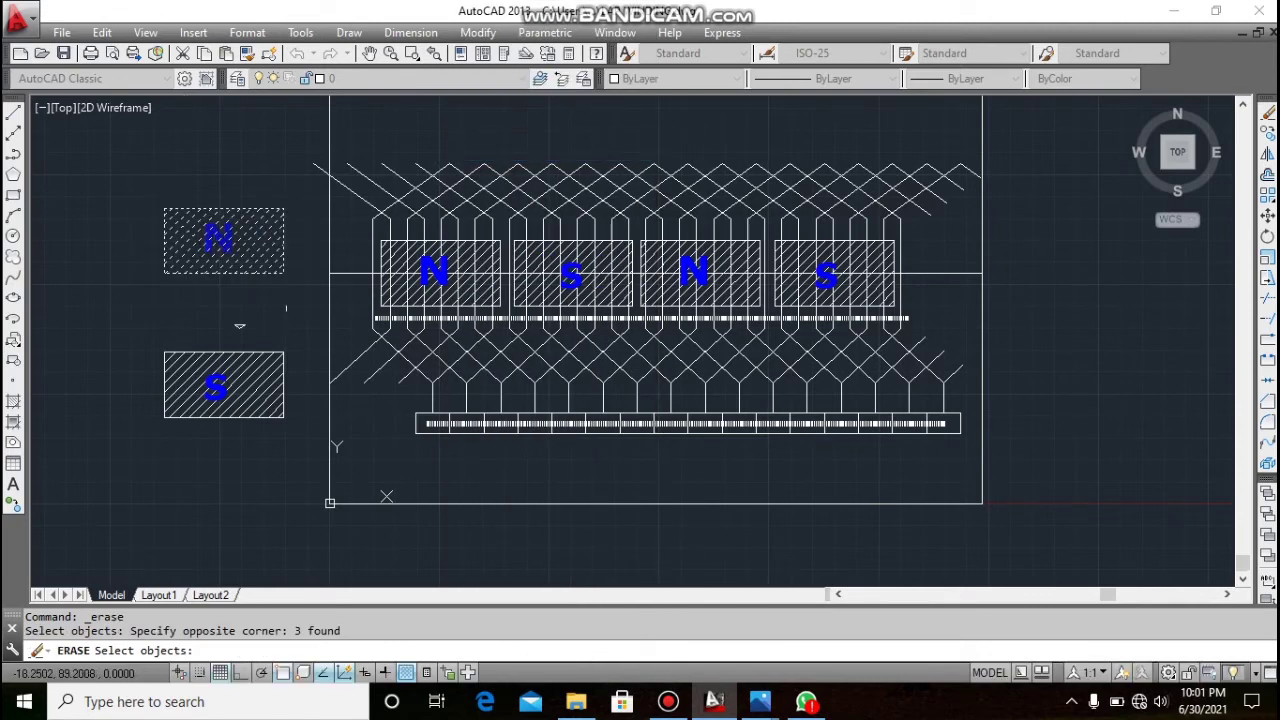
click(146, 353)
click(288, 442)
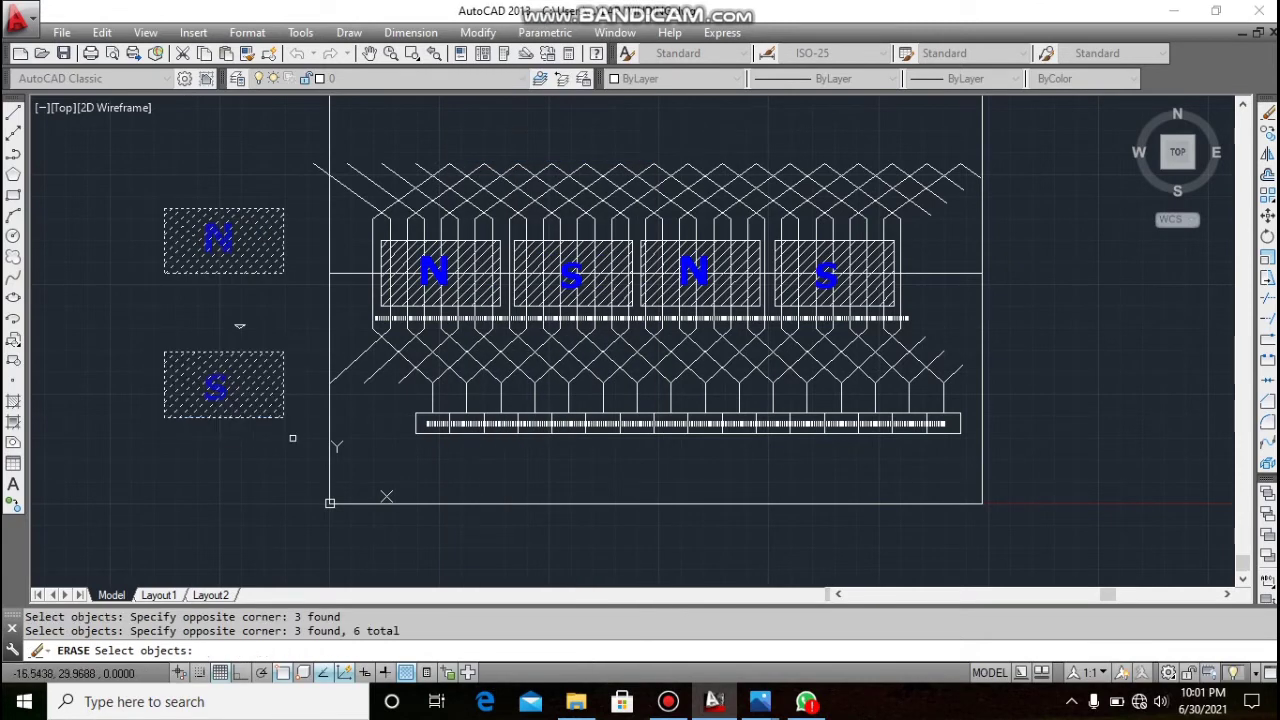
key(Return)
- Draw a small downward-pointing triangle with lines, between the existing small triangle and the sheet's left border
scroll(327, 334, up, 4)
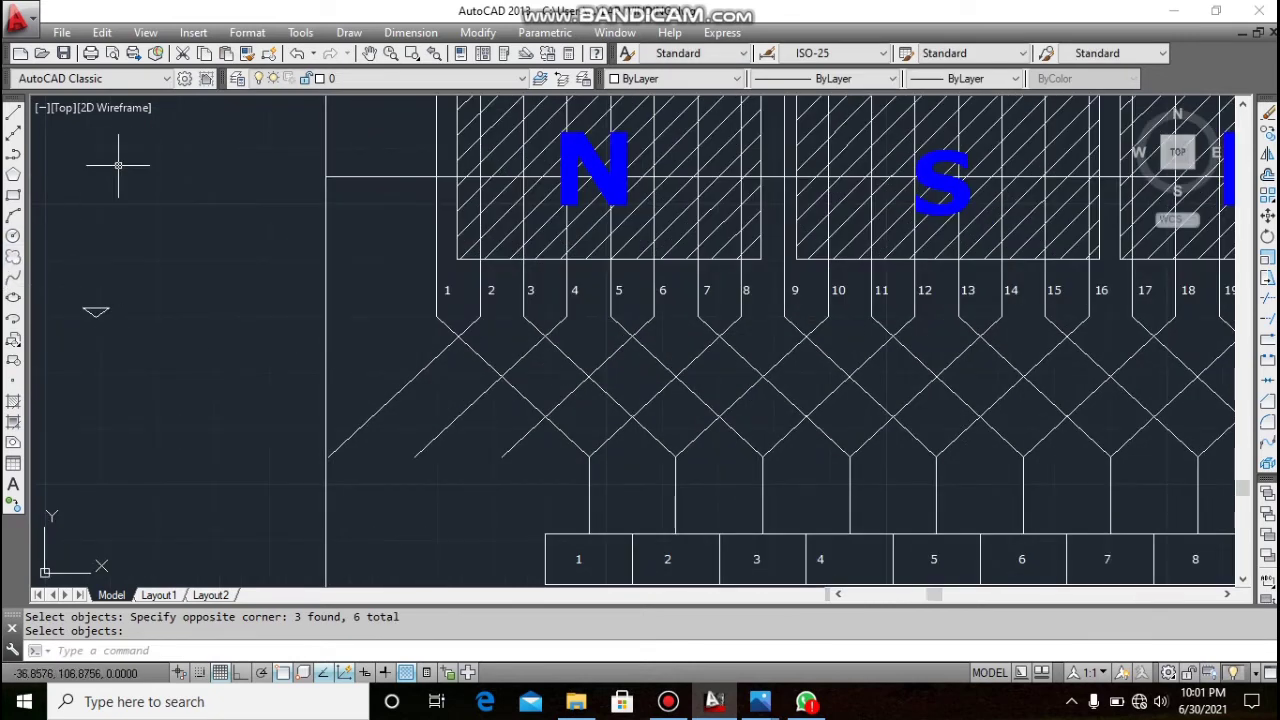
click(349, 32)
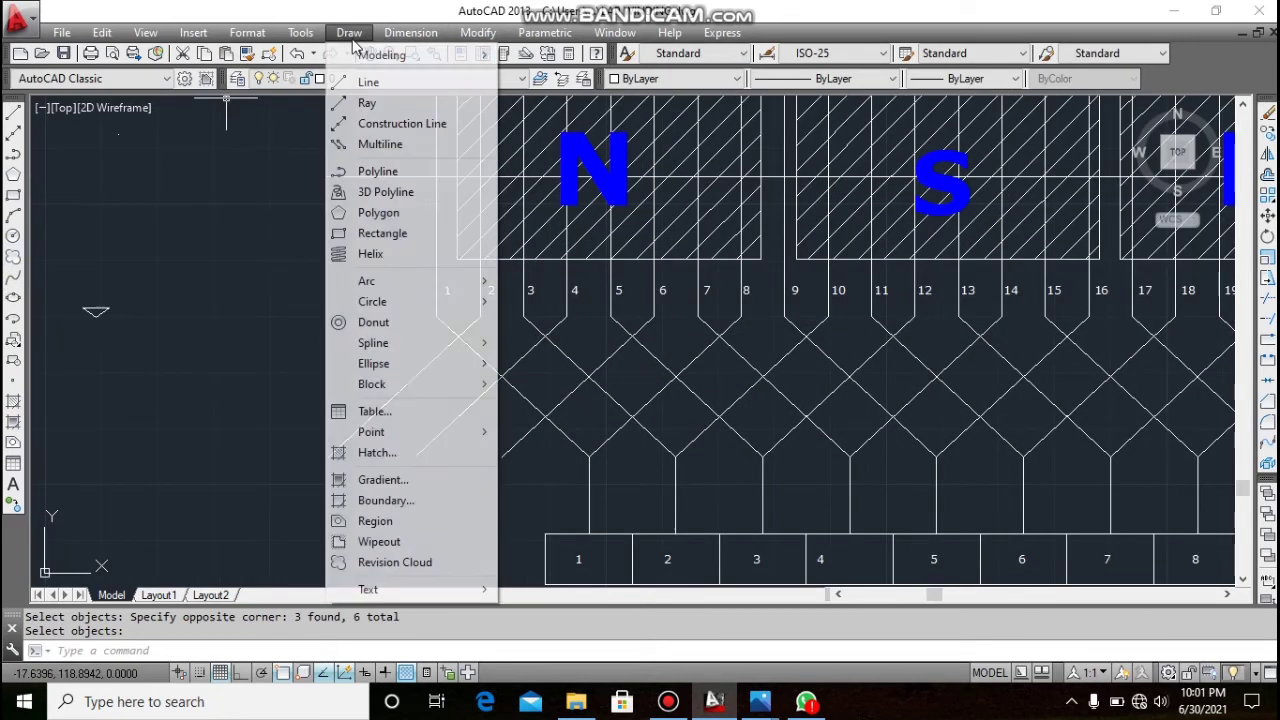
click(366, 85)
click(225, 309)
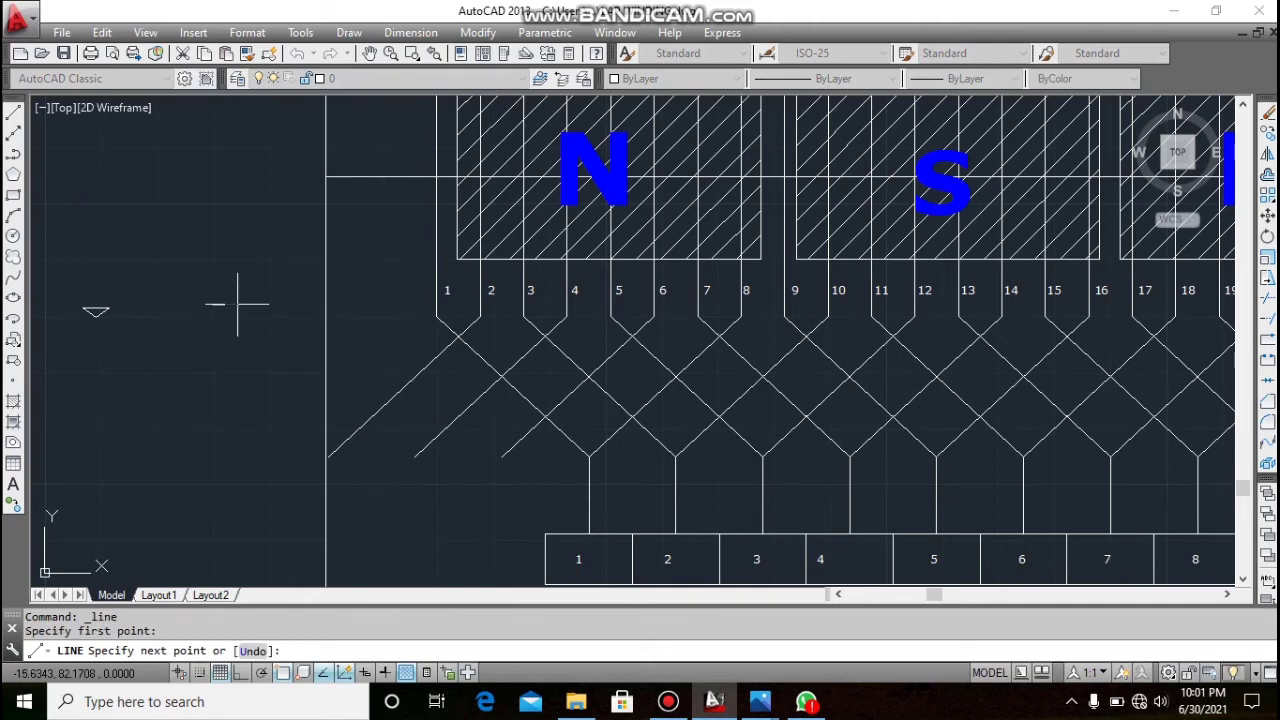
click(237, 305)
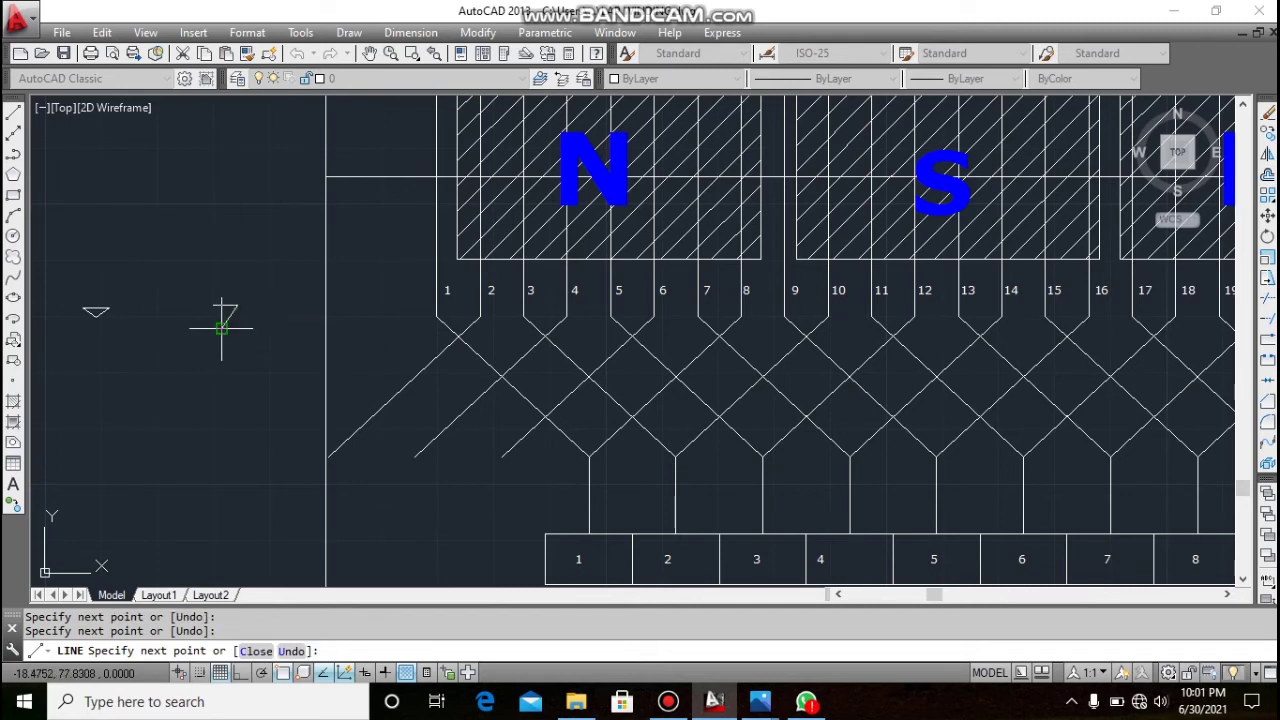
right_click(213, 306)
click(222, 318)
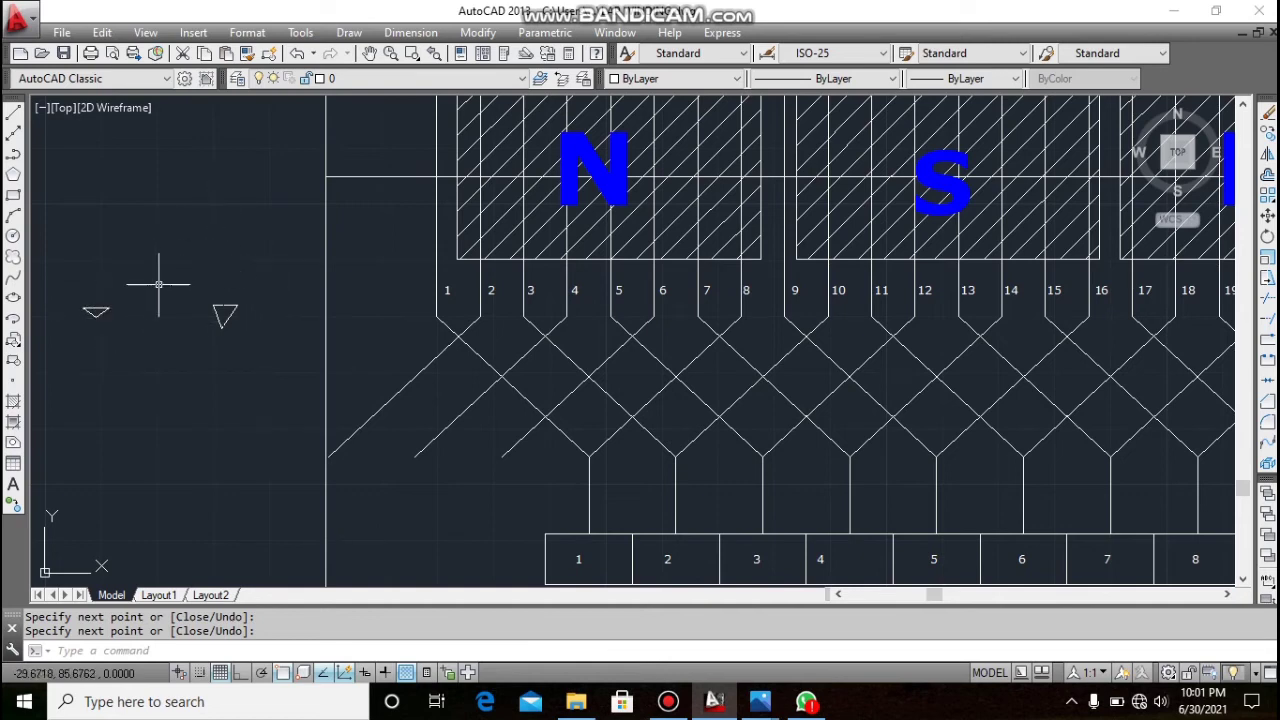
- Erase the newly drawn triangle, keeping the flatter one further from the sheet
click(492, 33)
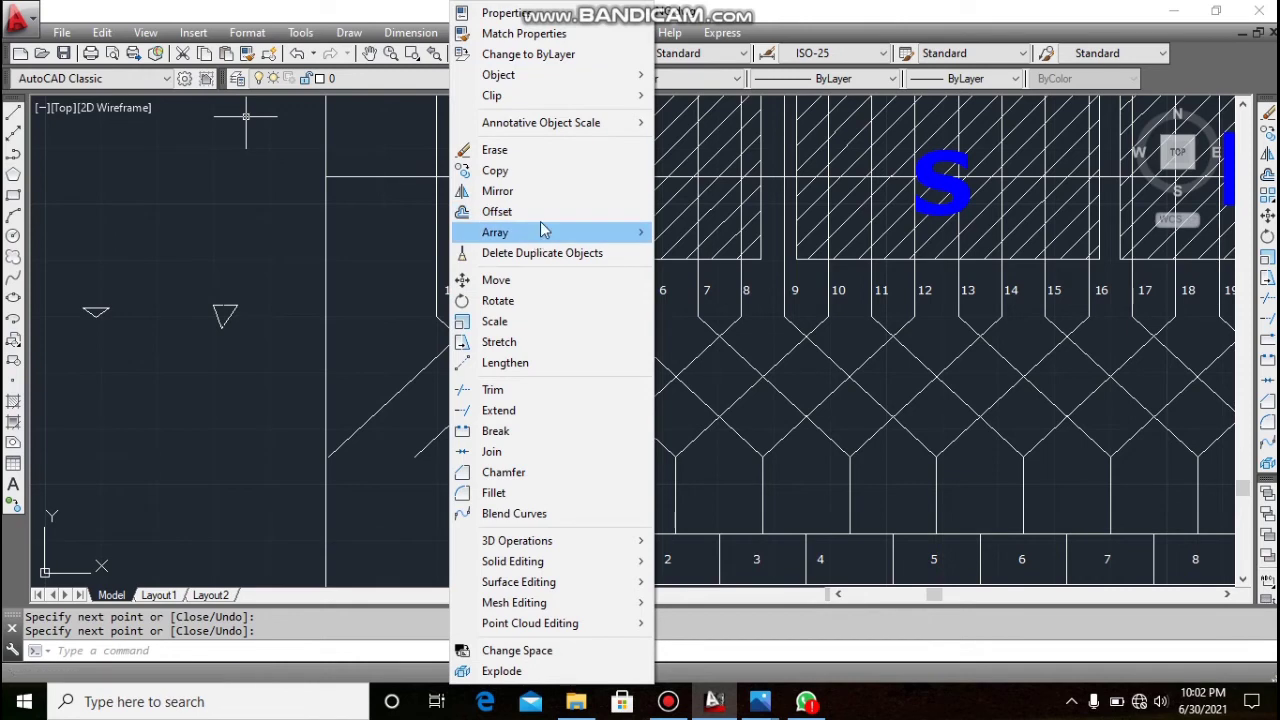
click(530, 149)
click(187, 292)
click(267, 342)
key(Return)
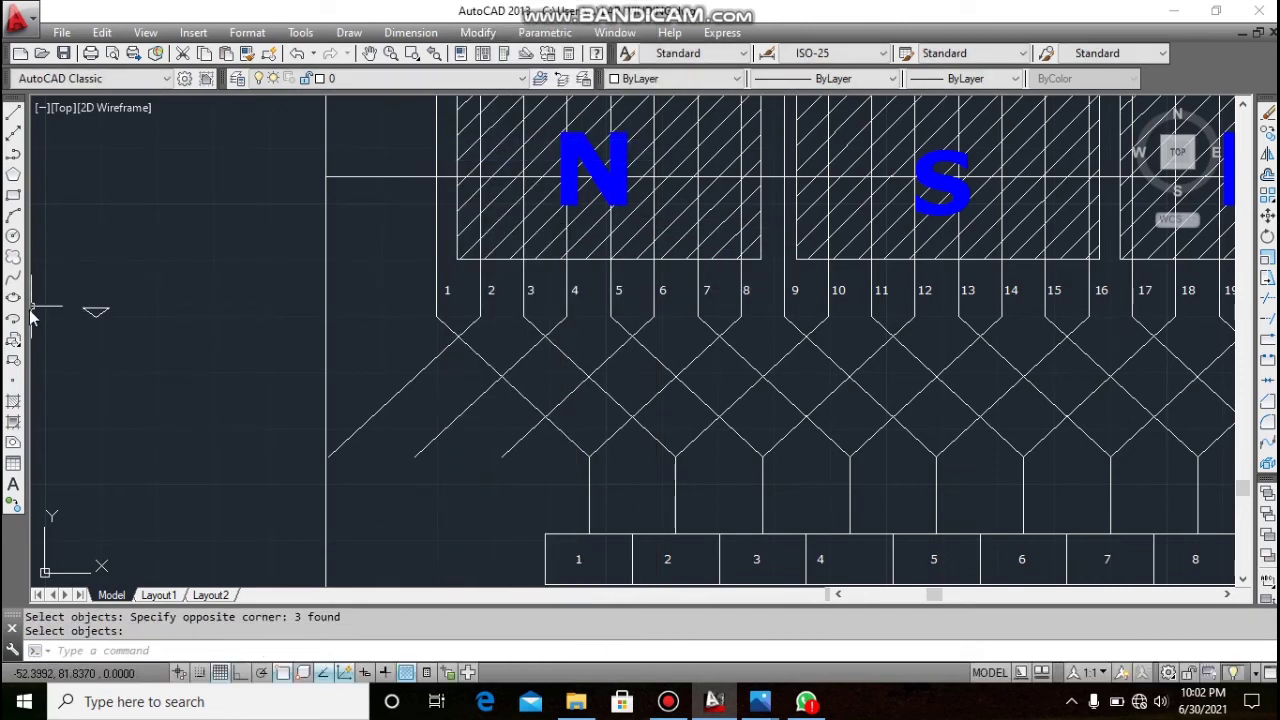
- Fill the small downward-pointing triangle outside the sheet with a SOLID hatch
scroll(45, 313, up, 4)
scroll(105, 321, up, 4)
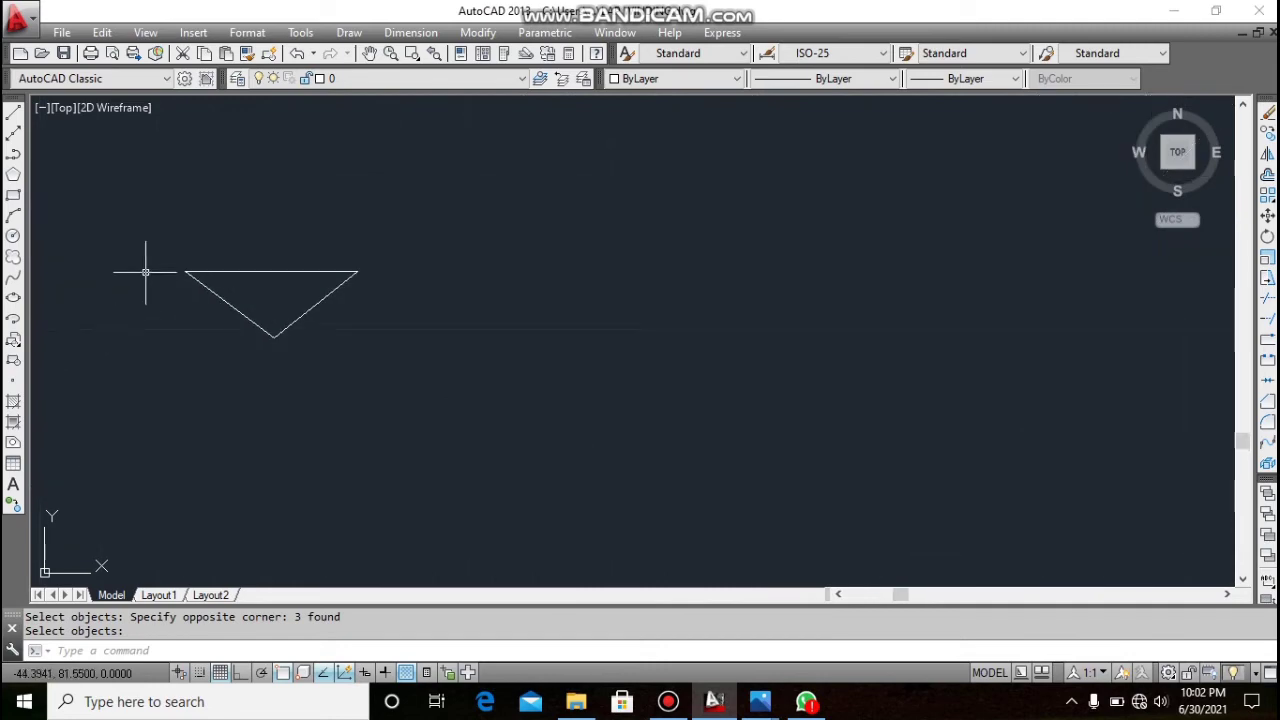
click(349, 32)
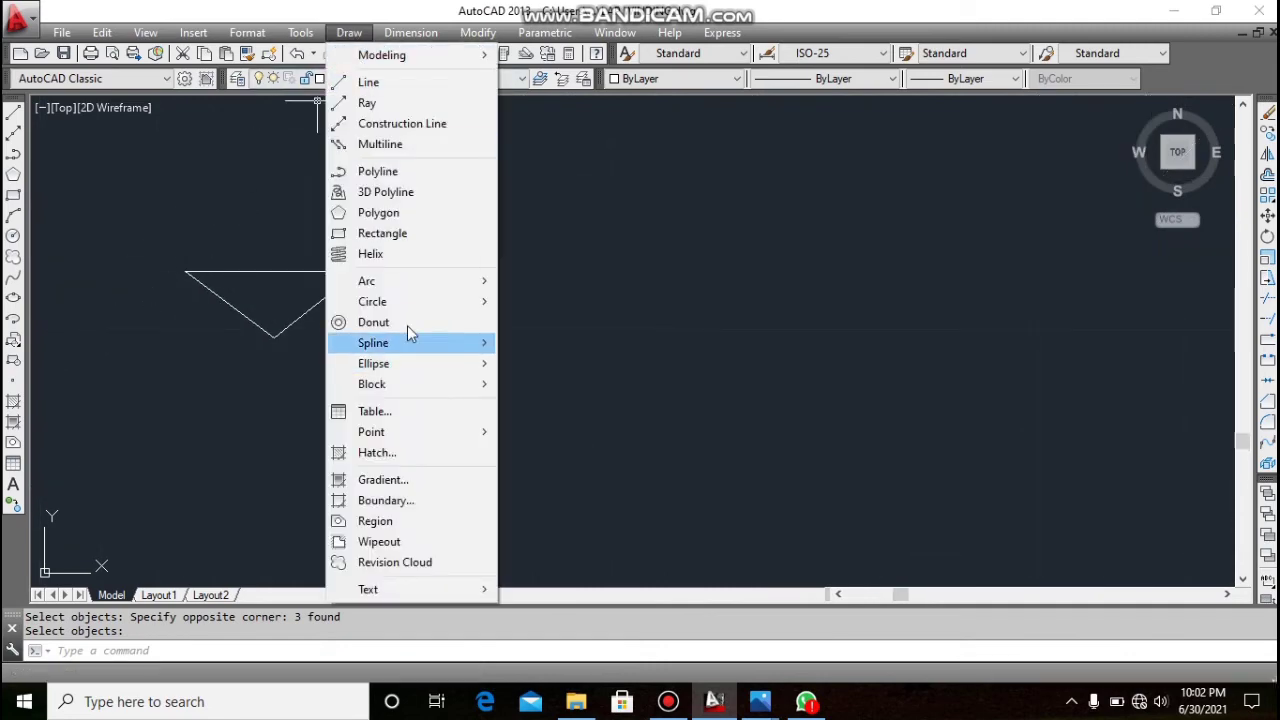
click(408, 453)
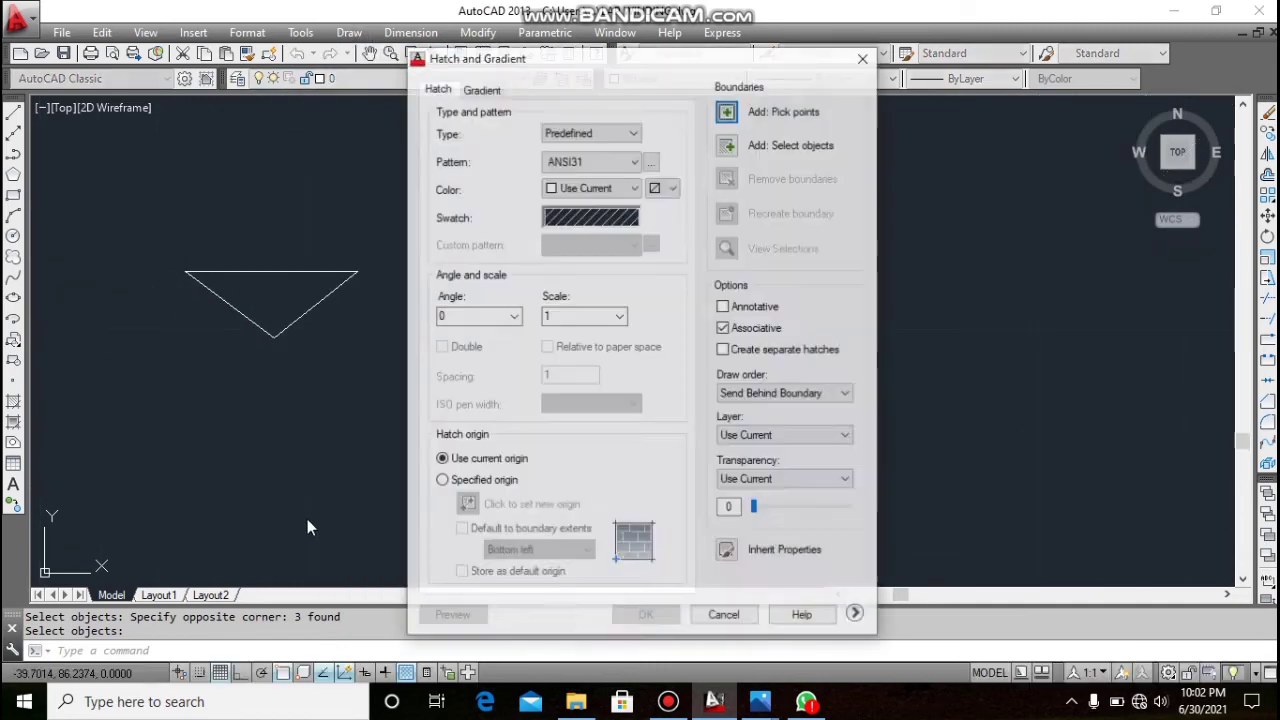
click(728, 113)
click(277, 292)
right_click(278, 296)
click(322, 312)
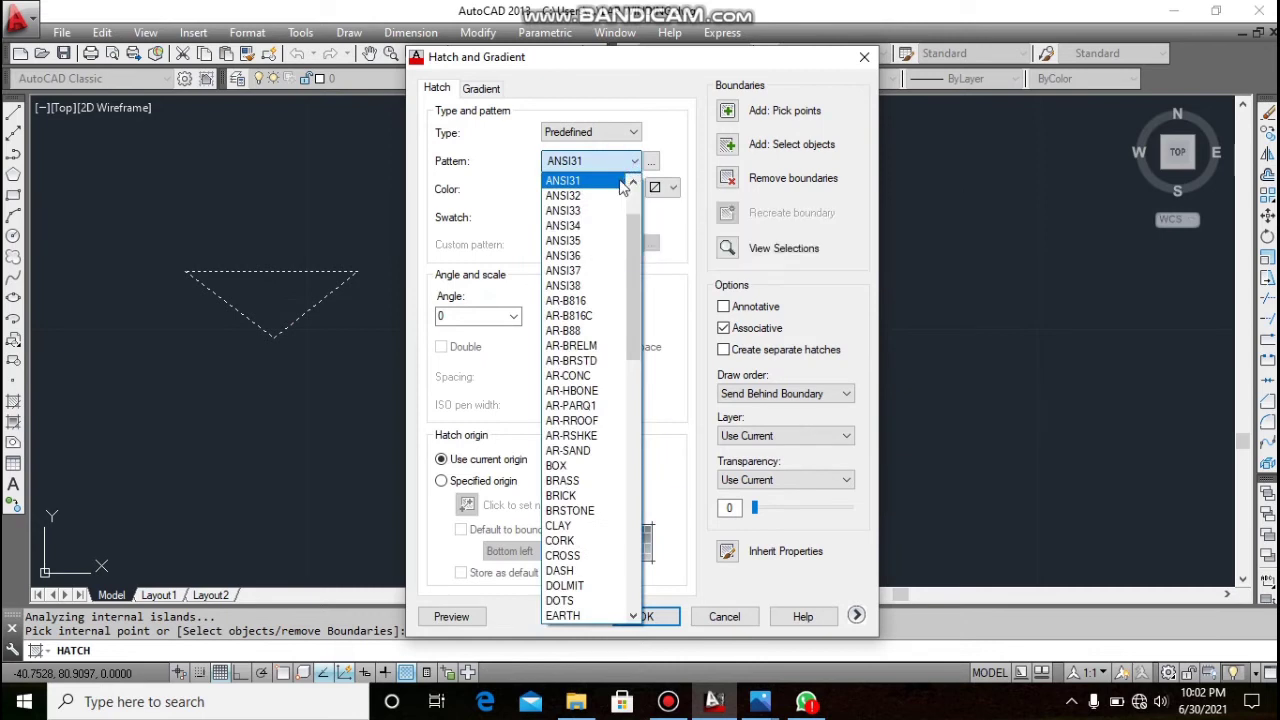
scroll(593, 207, up, 2)
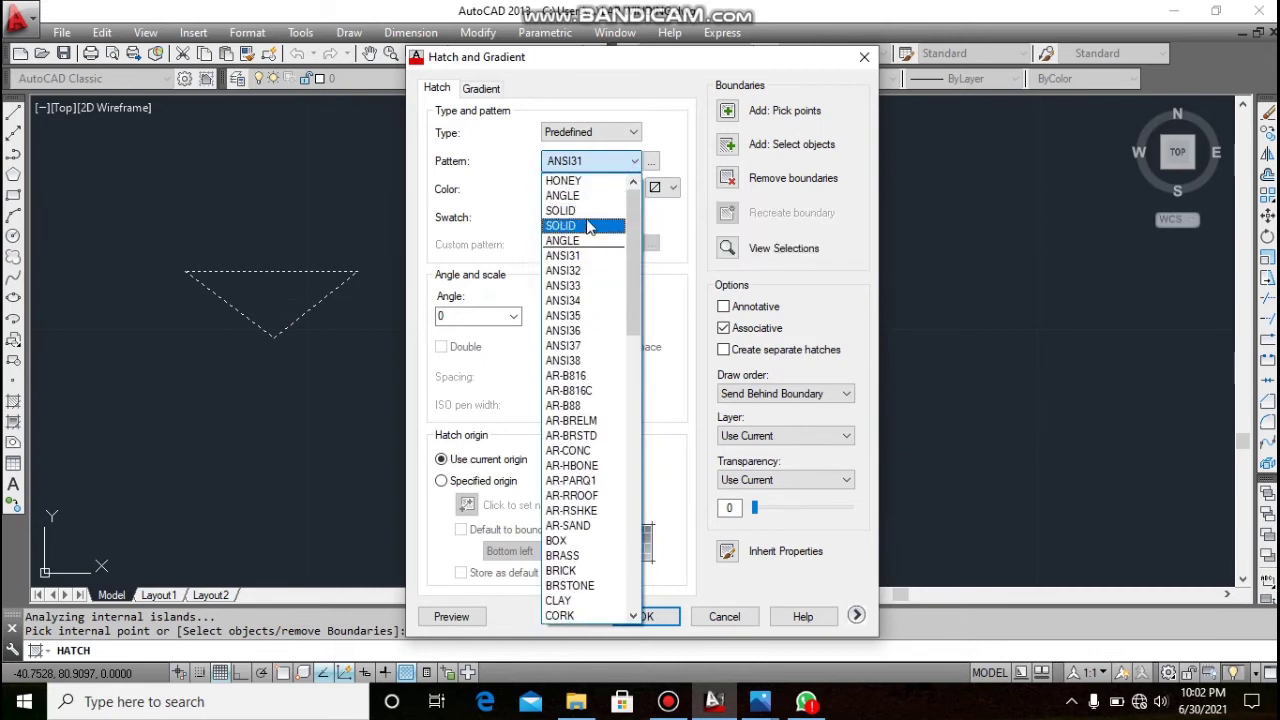
click(590, 210)
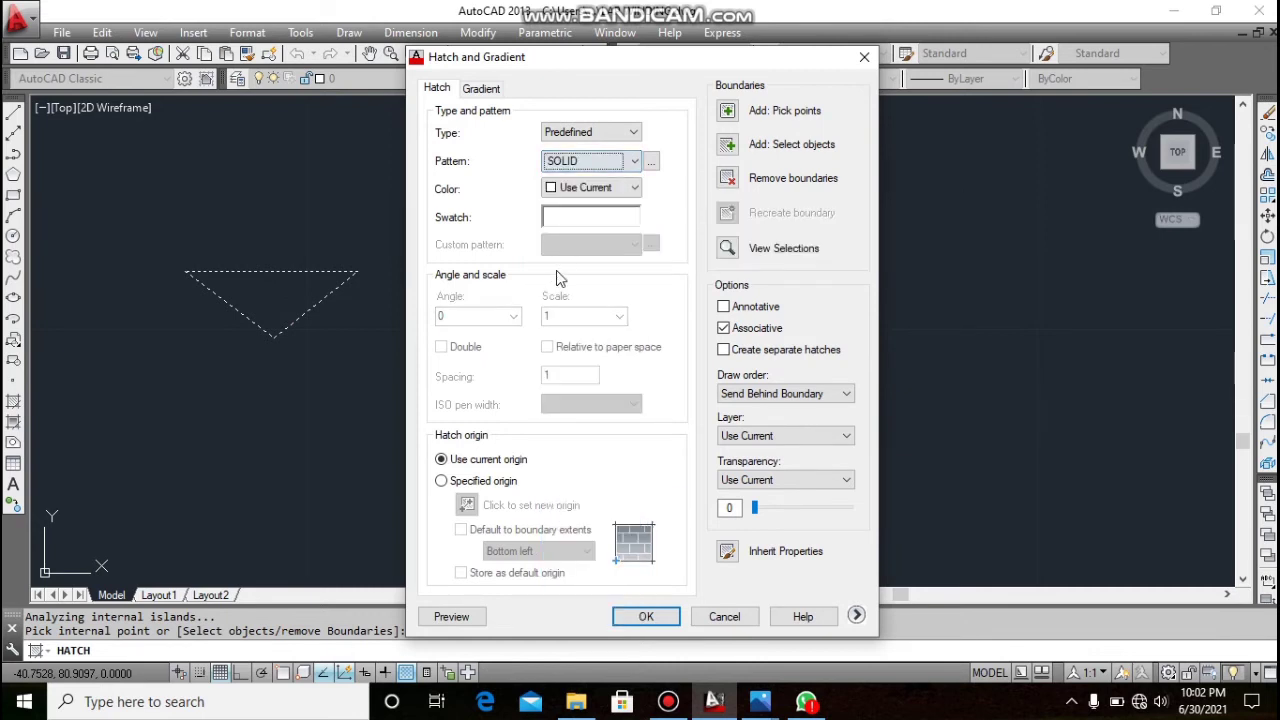
click(450, 616)
click(420, 474)
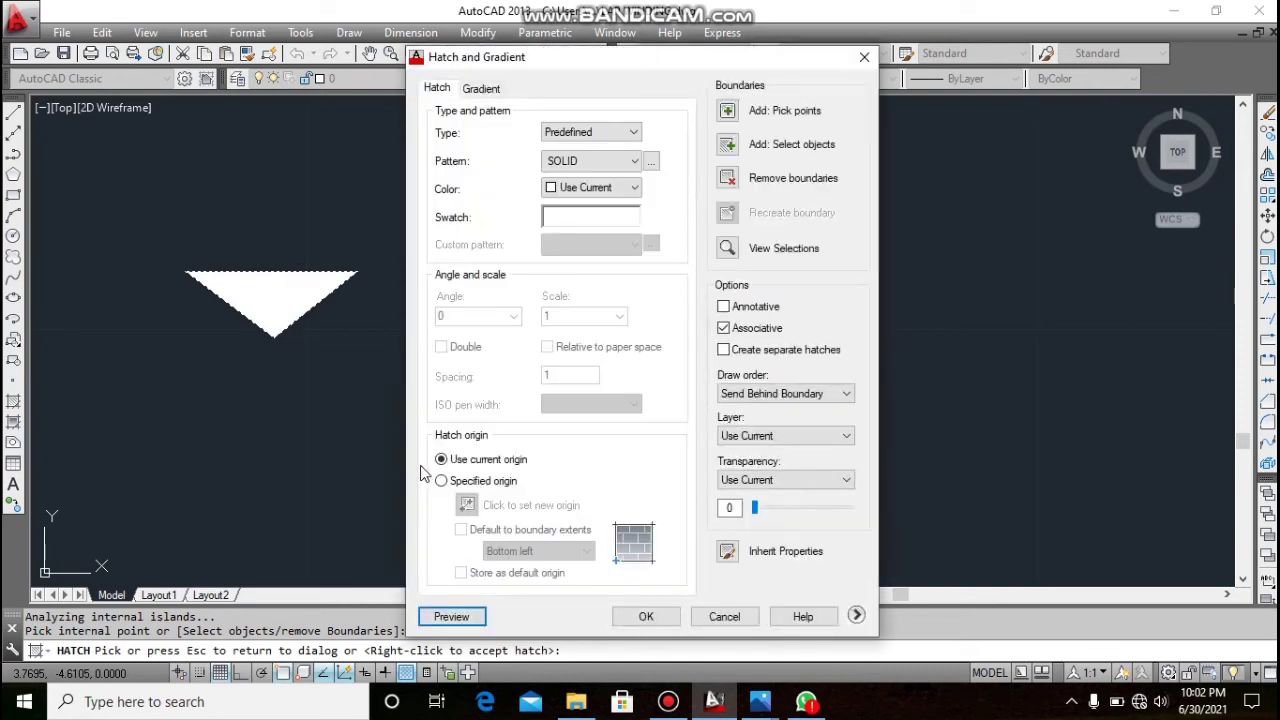
click(640, 616)
- Mirror the filled triangle about a horizontal line below it, keeping the original, to make an upward-pointing arrowhead
scroll(371, 168, down, 1)
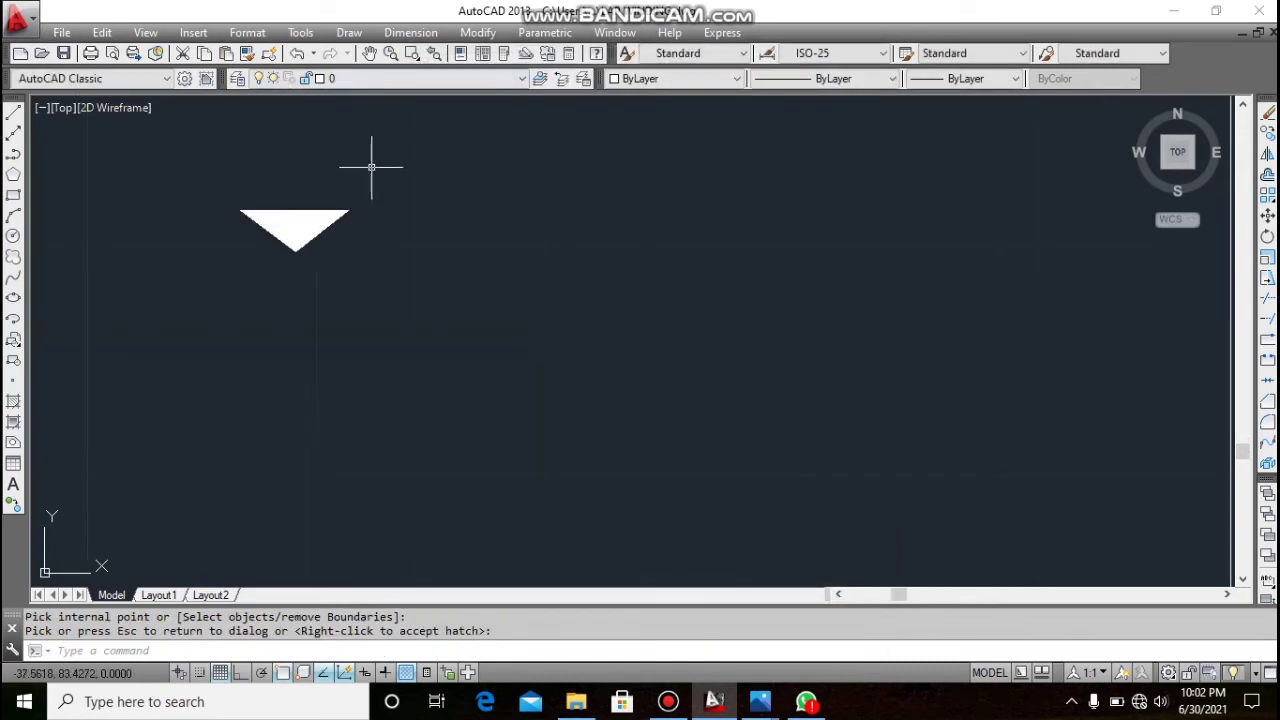
click(479, 32)
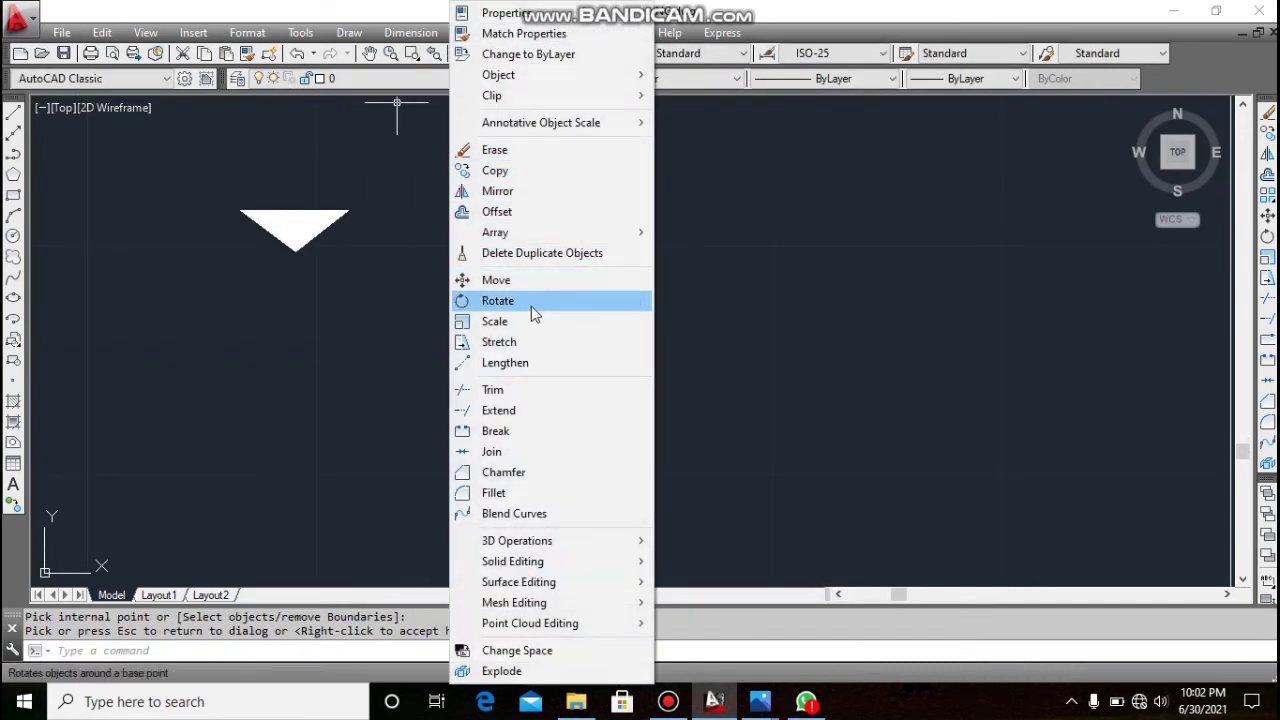
click(545, 192)
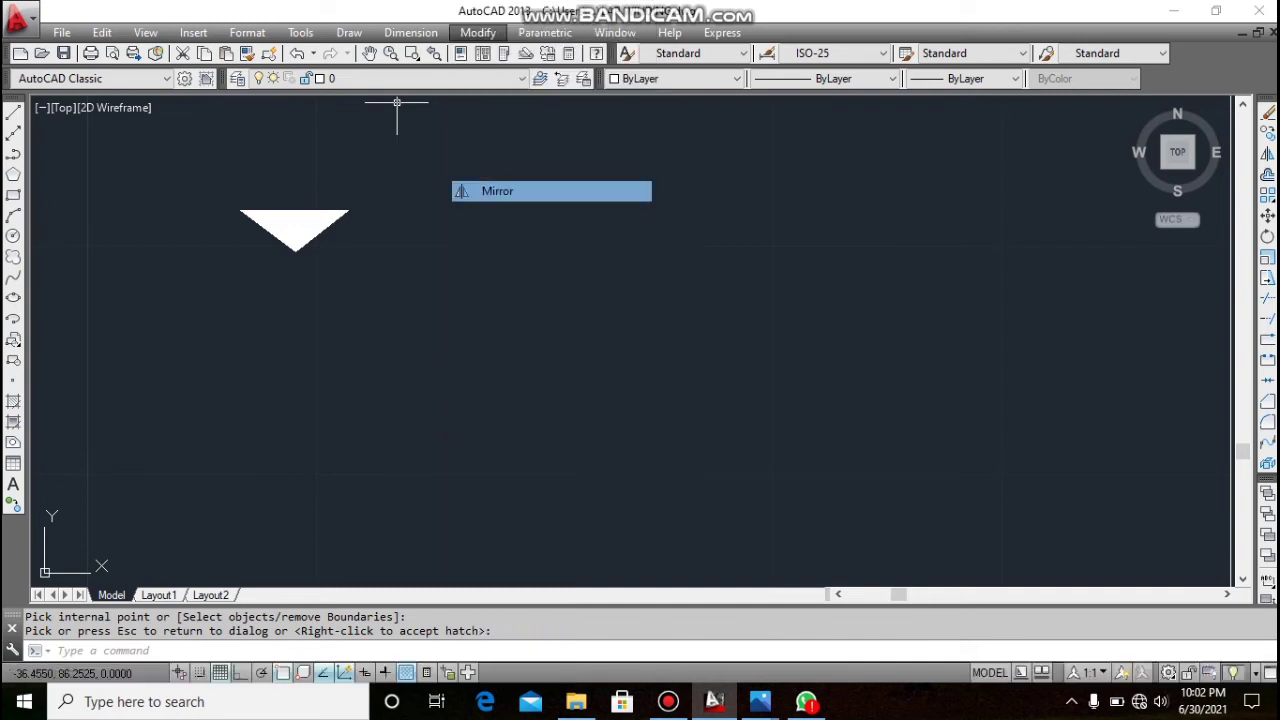
click(203, 176)
click(408, 283)
key(Return)
click(202, 321)
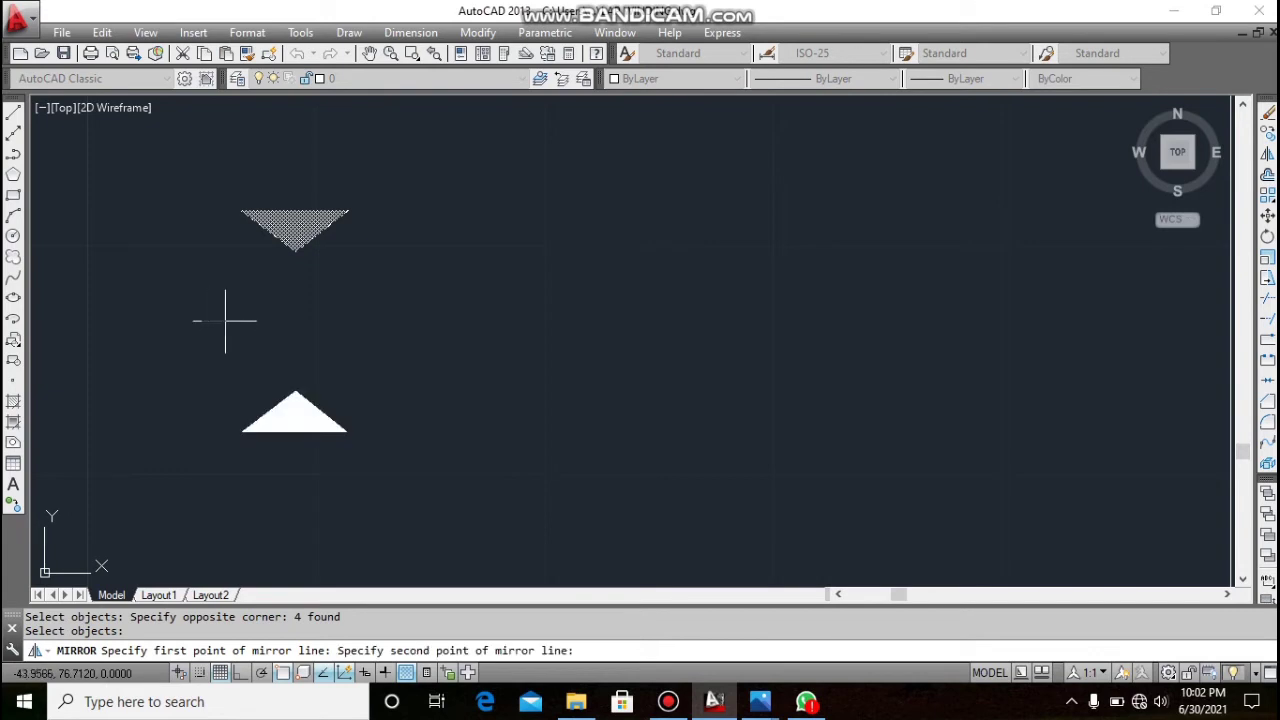
click(416, 321)
right_click(417, 321)
click(432, 333)
- Copy the filled downward-pointing arrowhead by its tip onto conductors 1 and 2, just below the first N pole
scroll(400, 291, down, 6)
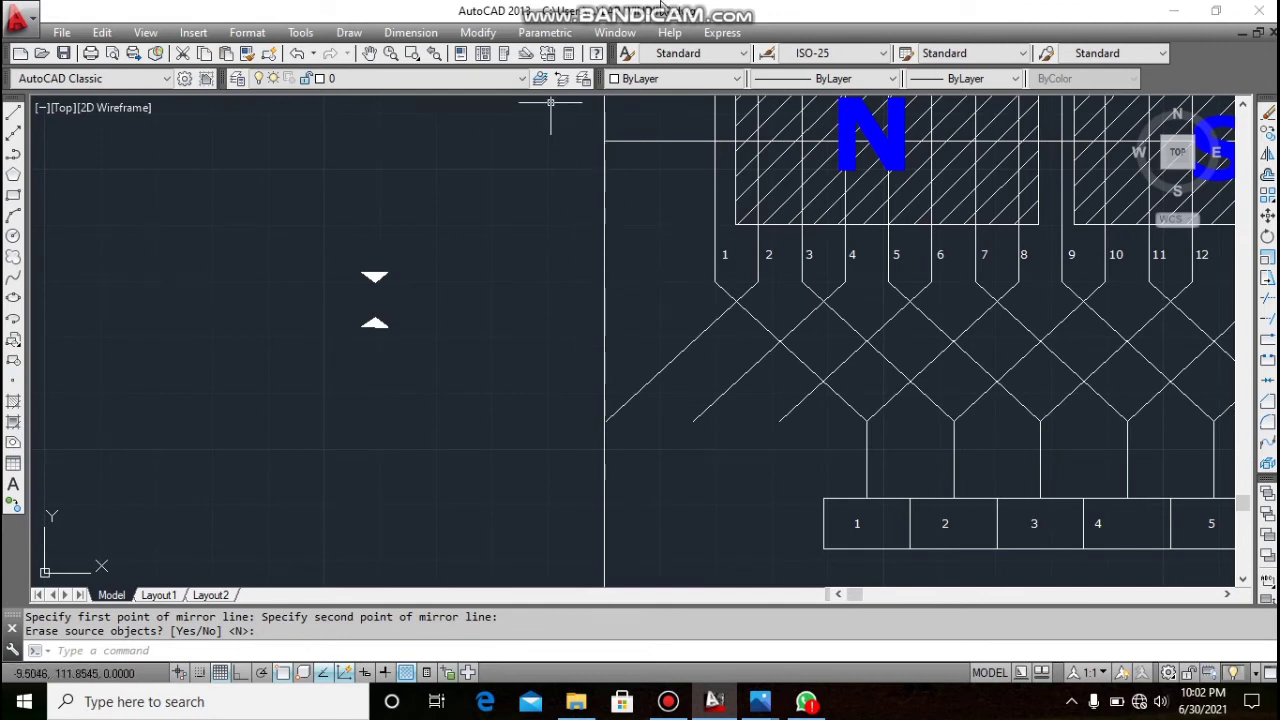
mouse_move(648, 23)
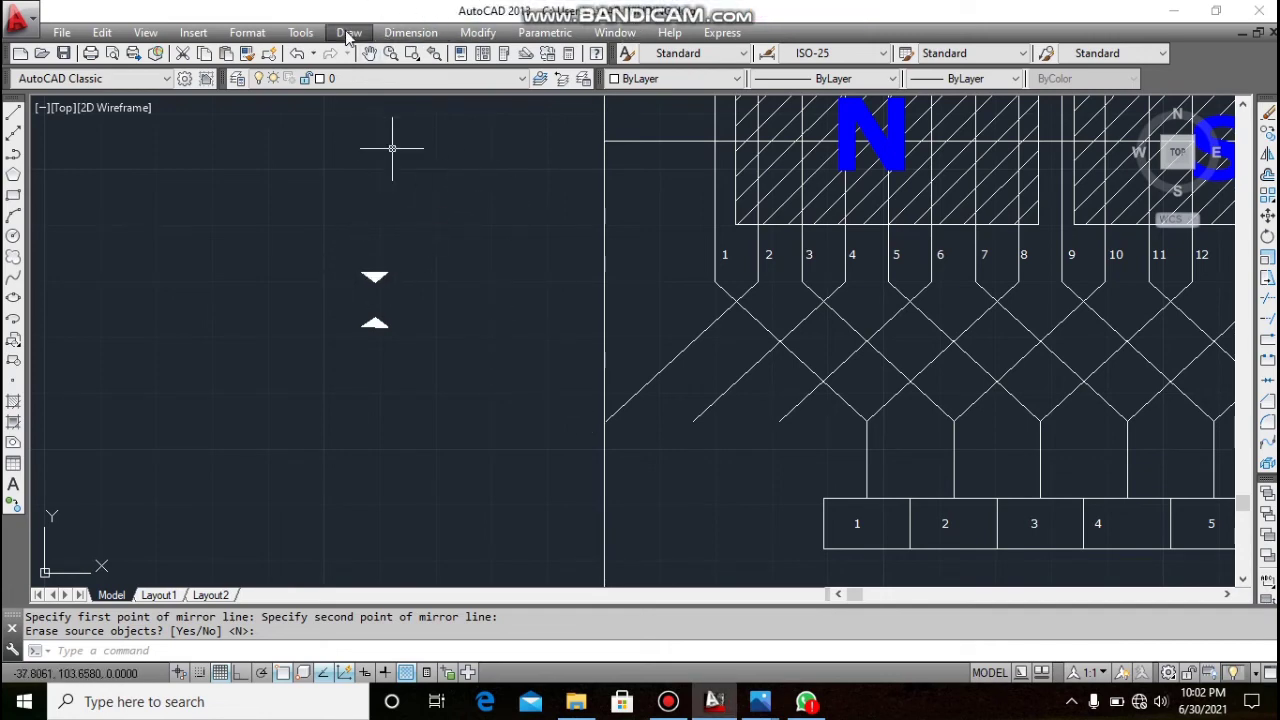
click(492, 33)
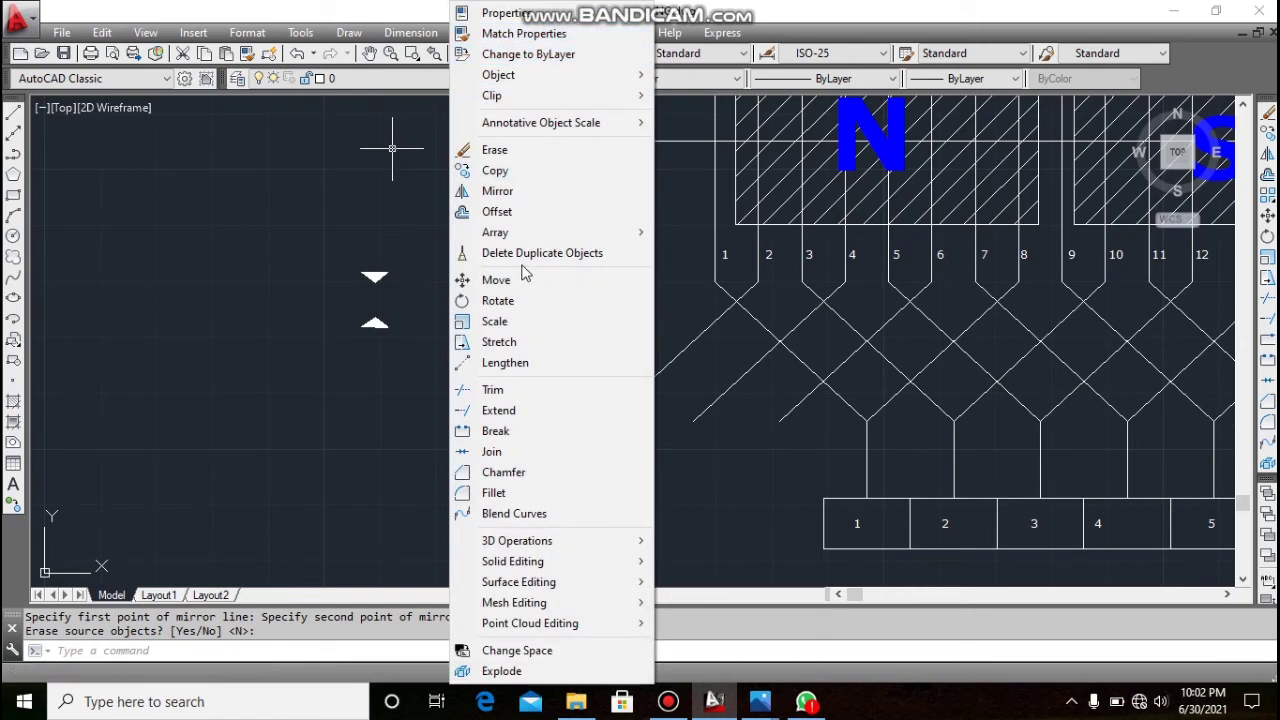
click(519, 181)
click(346, 251)
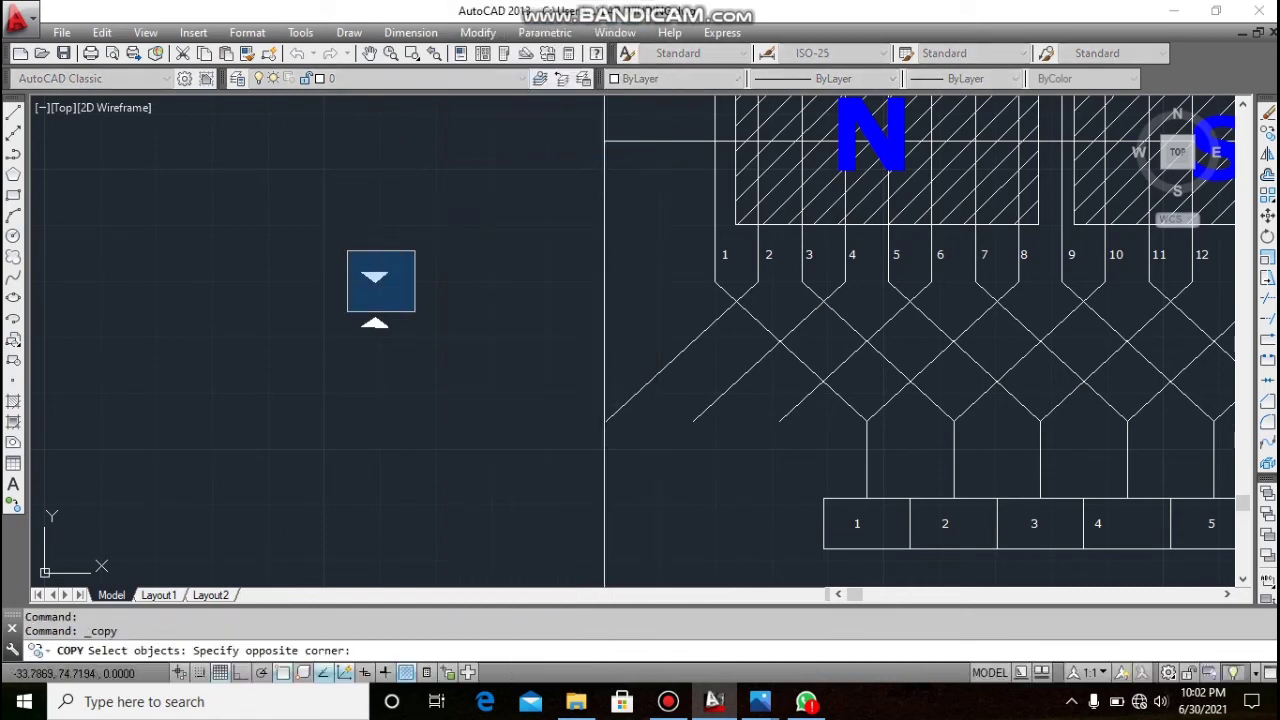
click(427, 300)
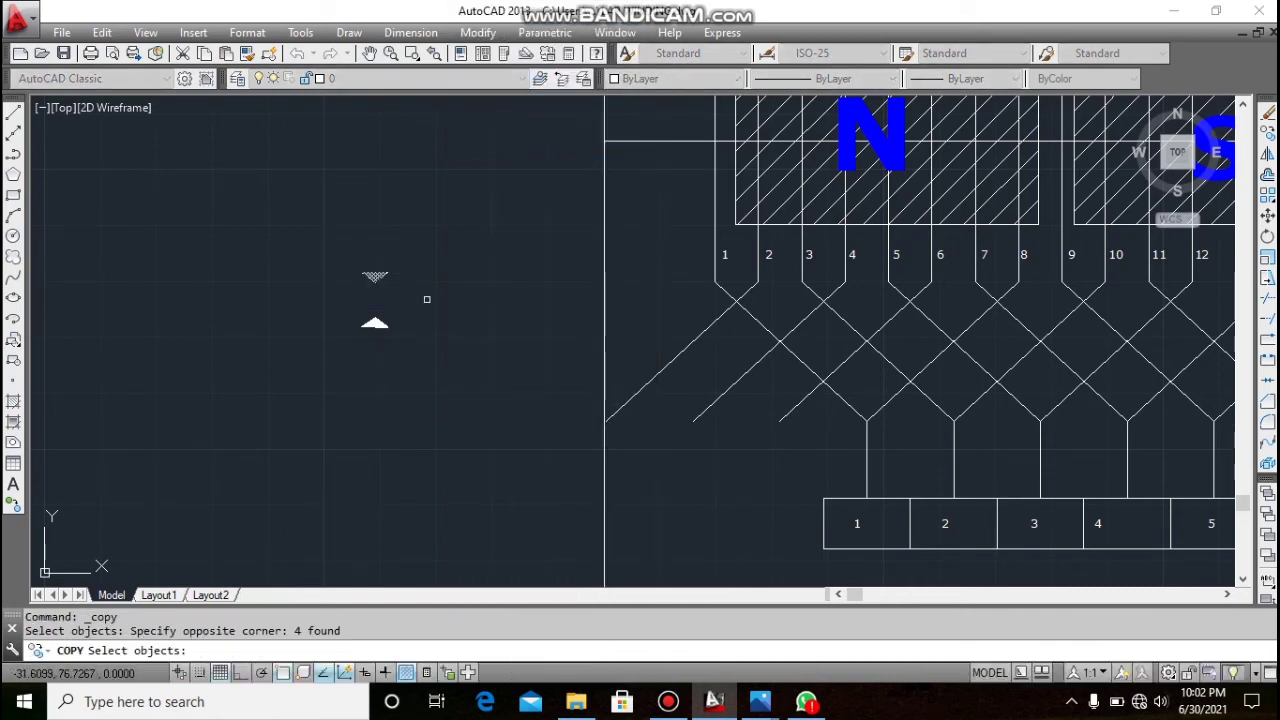
key(Return)
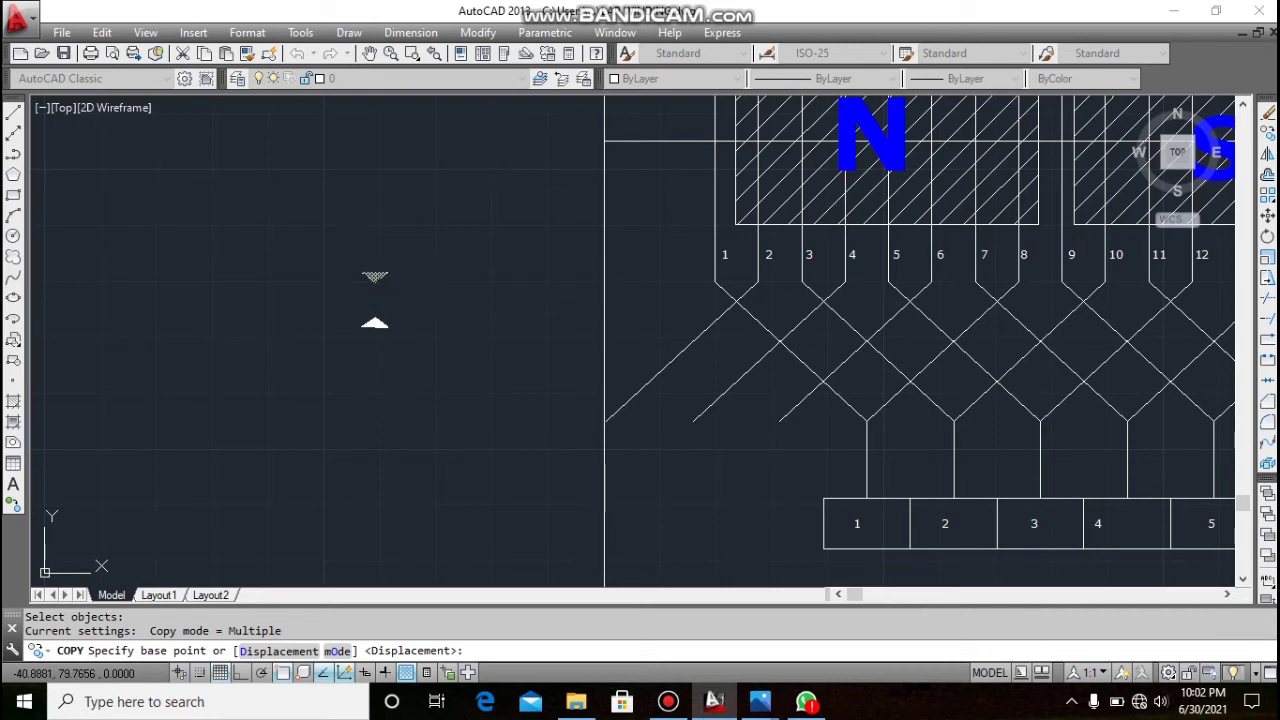
click(375, 276)
scroll(360, 280, down, 4)
scroll(520, 260, up, 2)
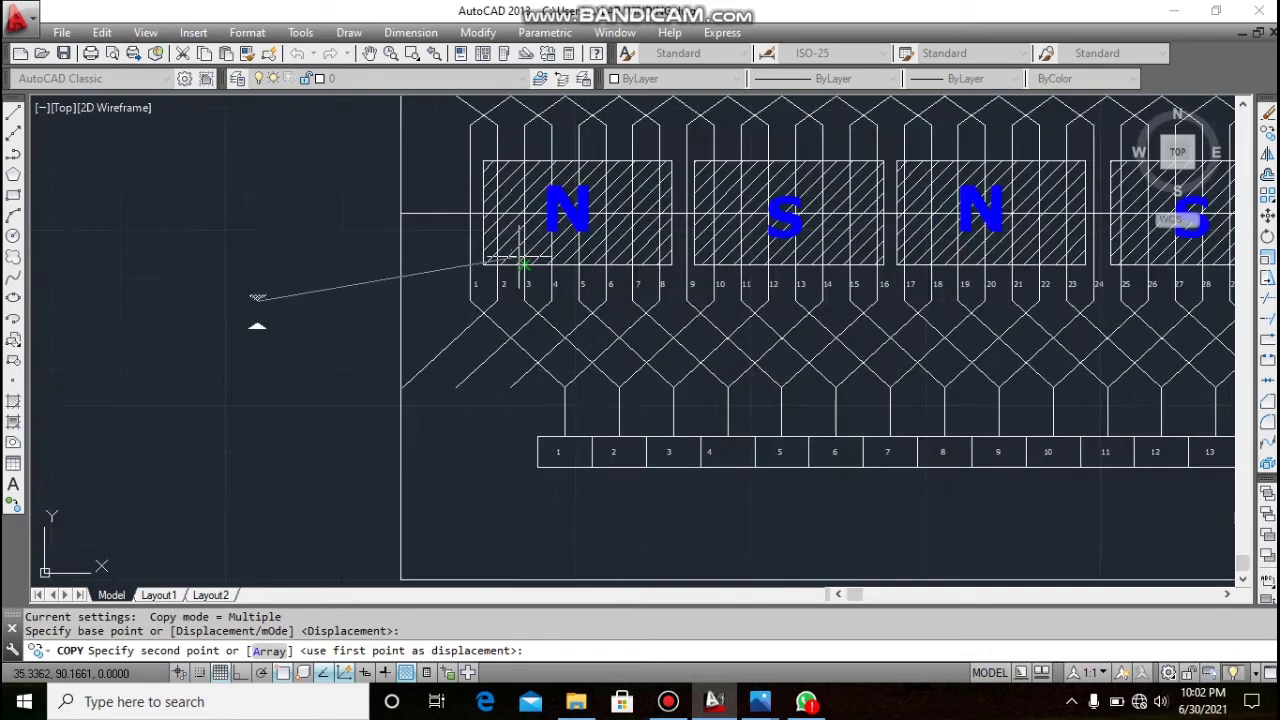
scroll(518, 258, up, 4)
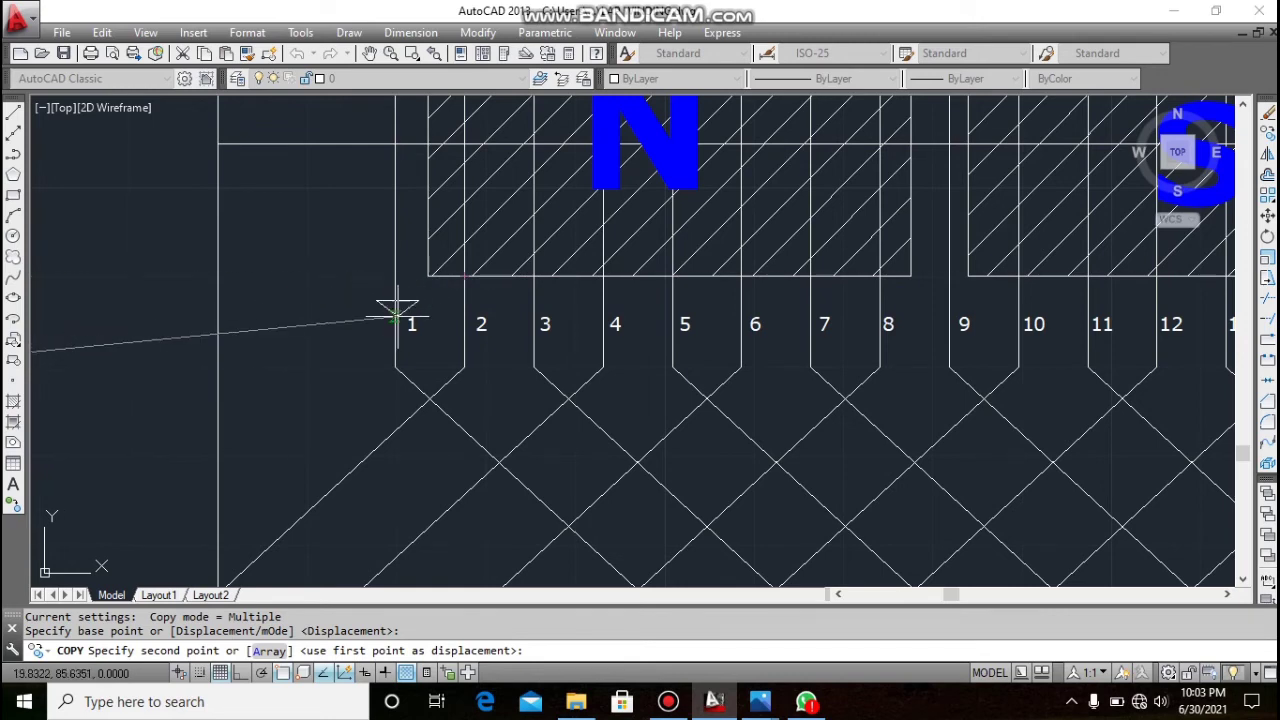
scroll(398, 311, up, 2)
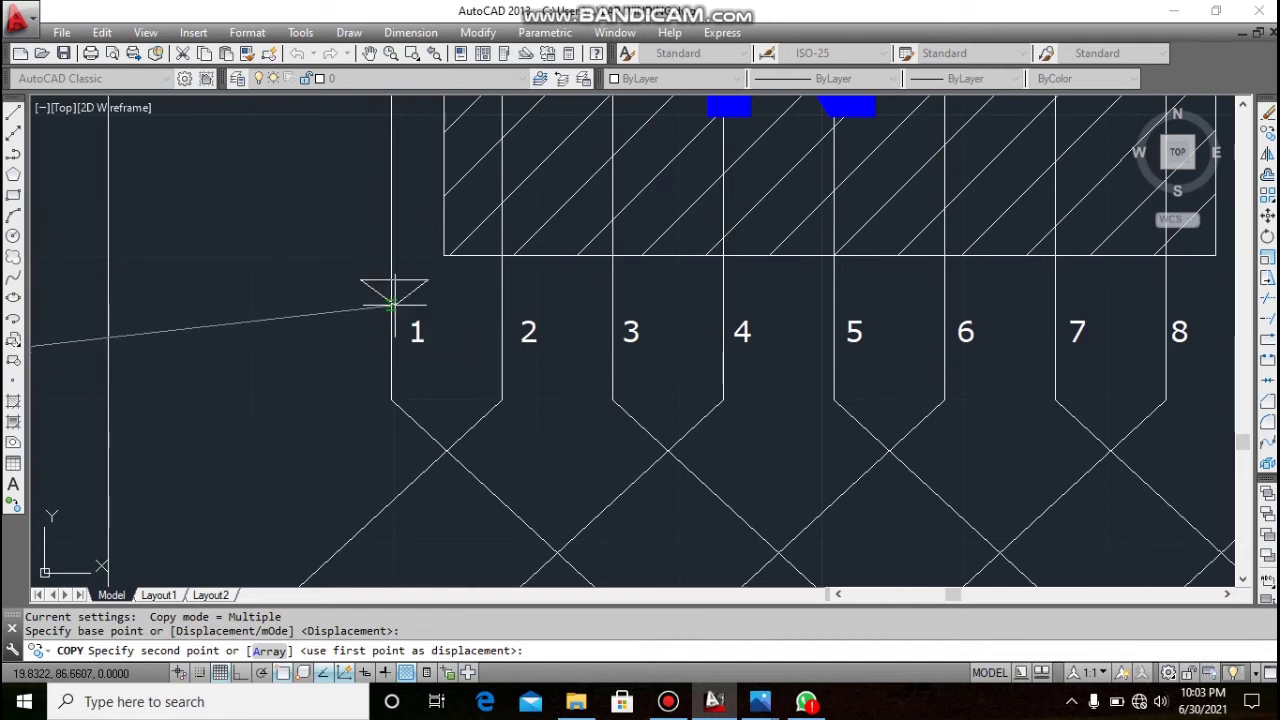
click(391, 304)
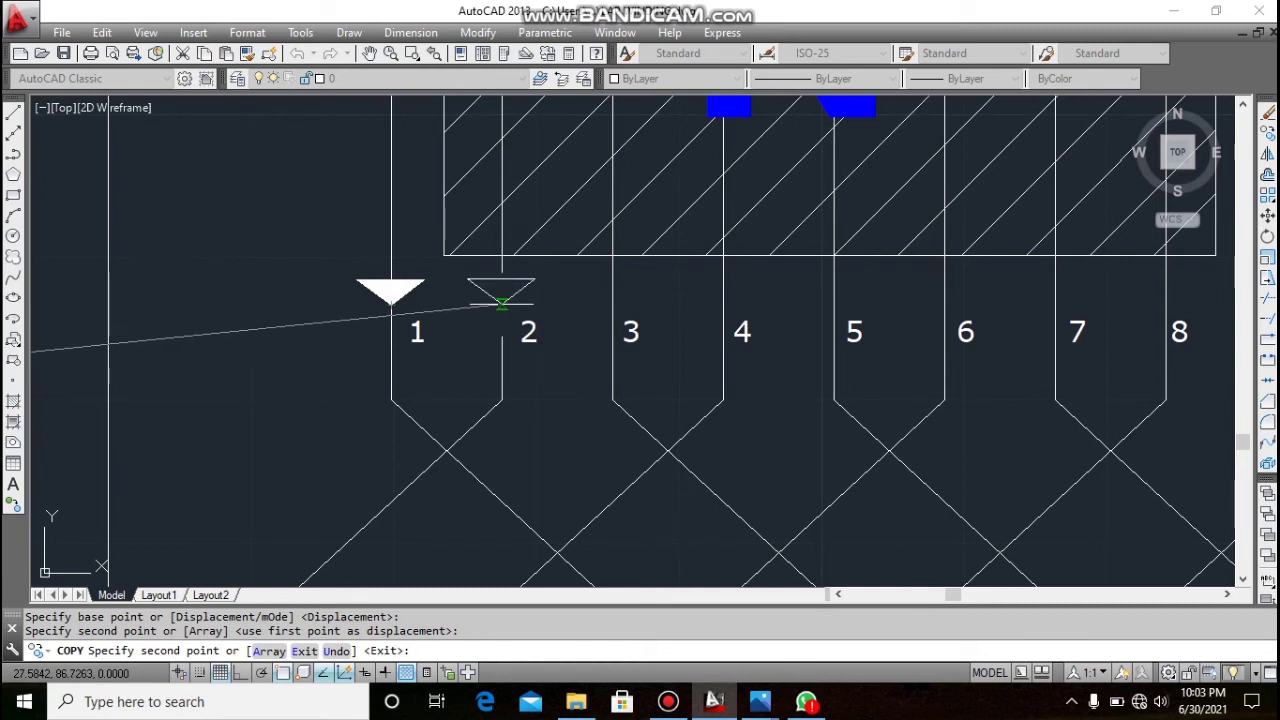
click(501, 305)
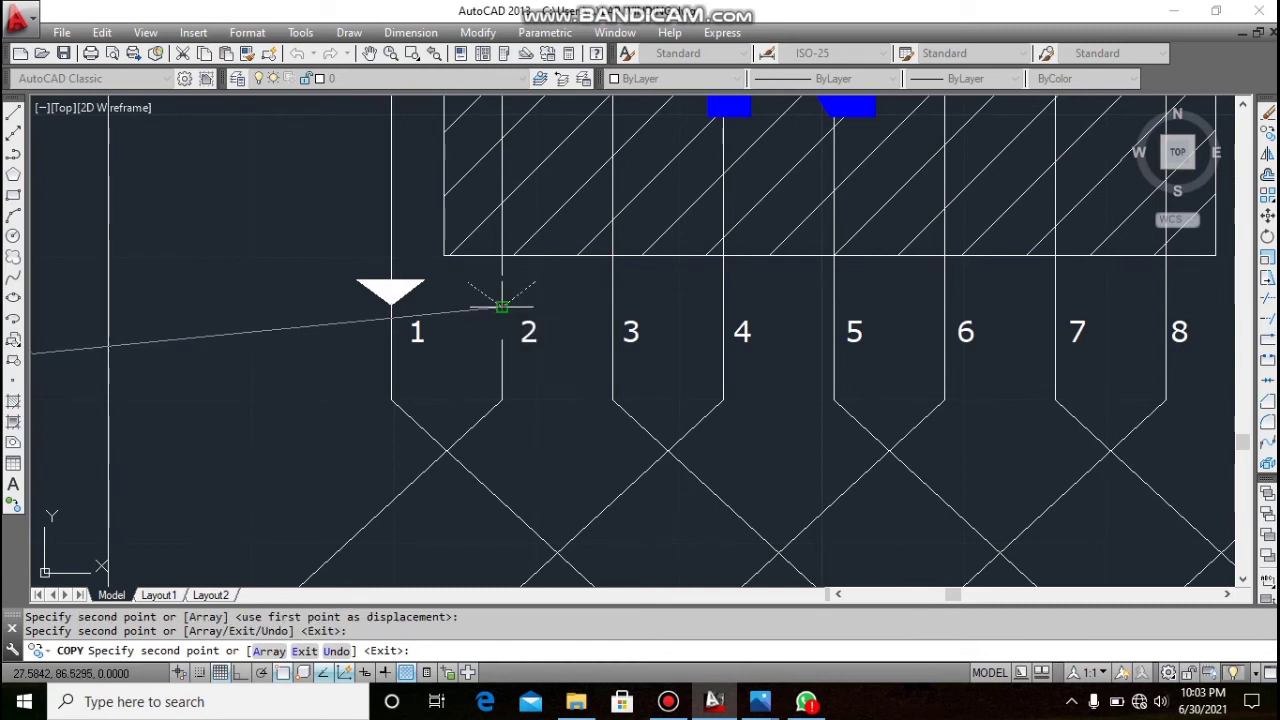
right_click(503, 308)
click(546, 321)
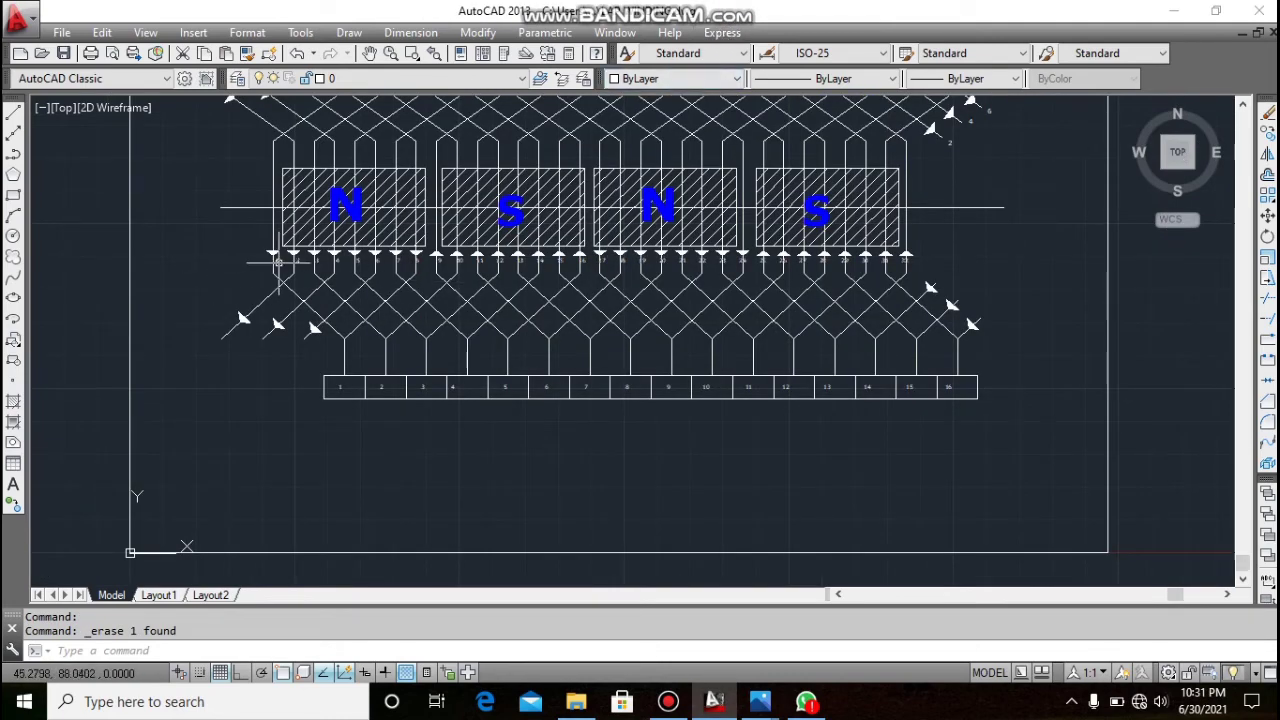
- Draw a small rectangle about 6.2 by 5.3 units directly beneath commutator segment 1, starting on its lower edge
scroll(264, 265, up, 2)
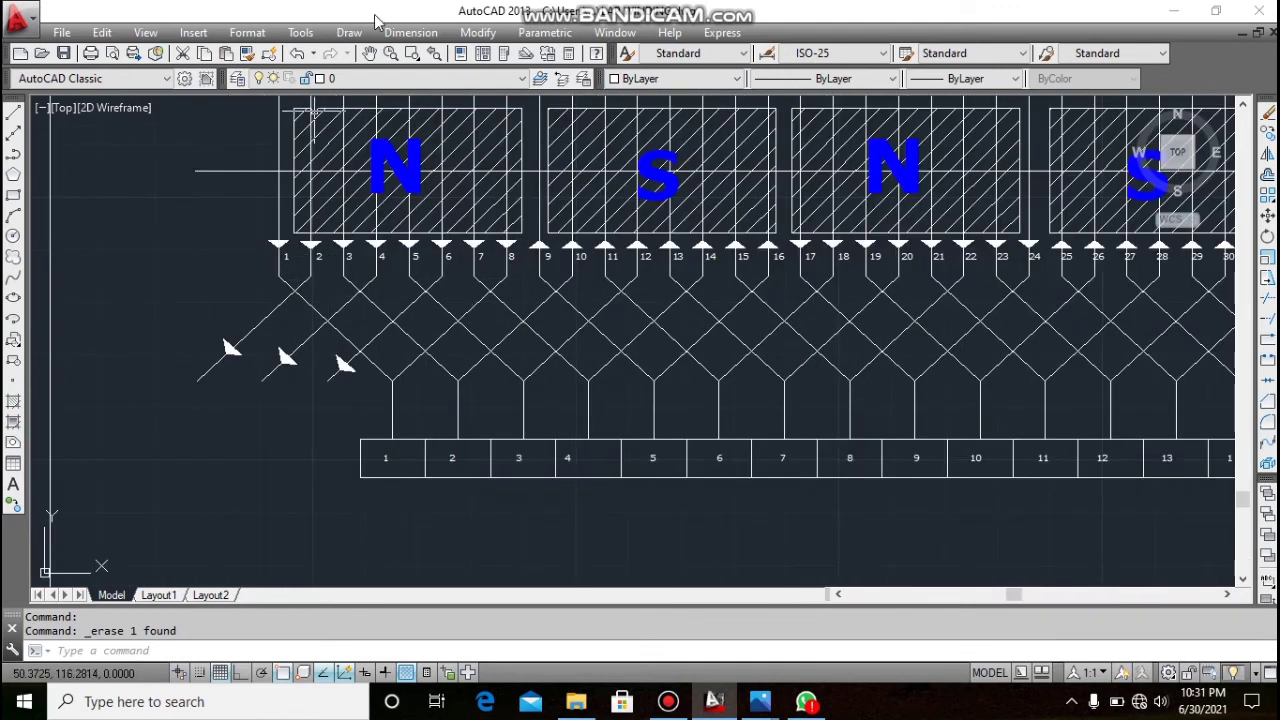
click(349, 32)
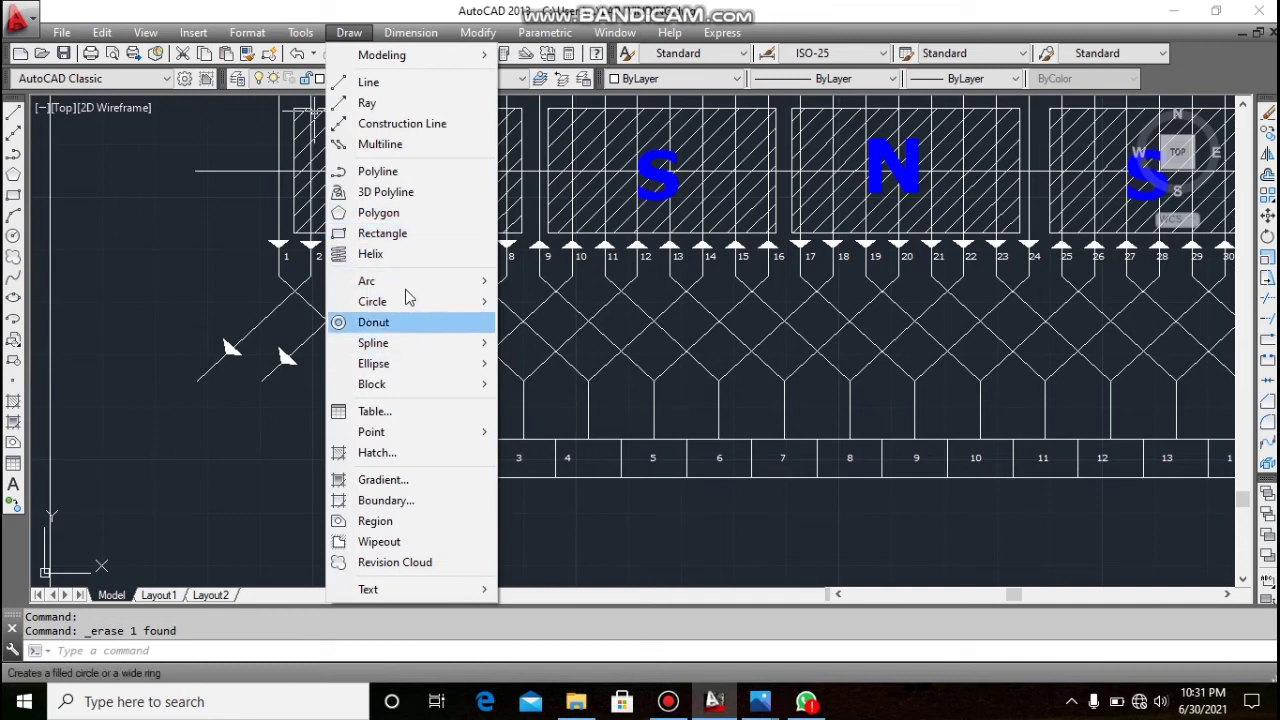
click(410, 236)
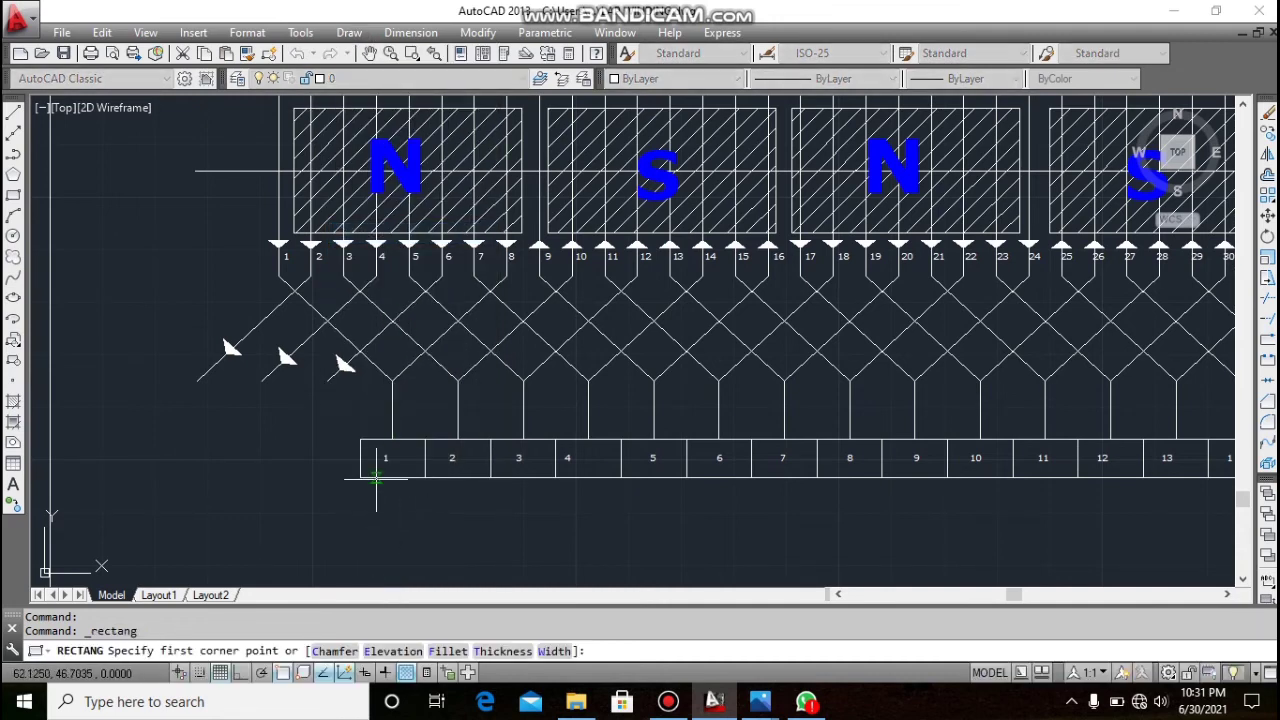
click(376, 480)
click(409, 505)
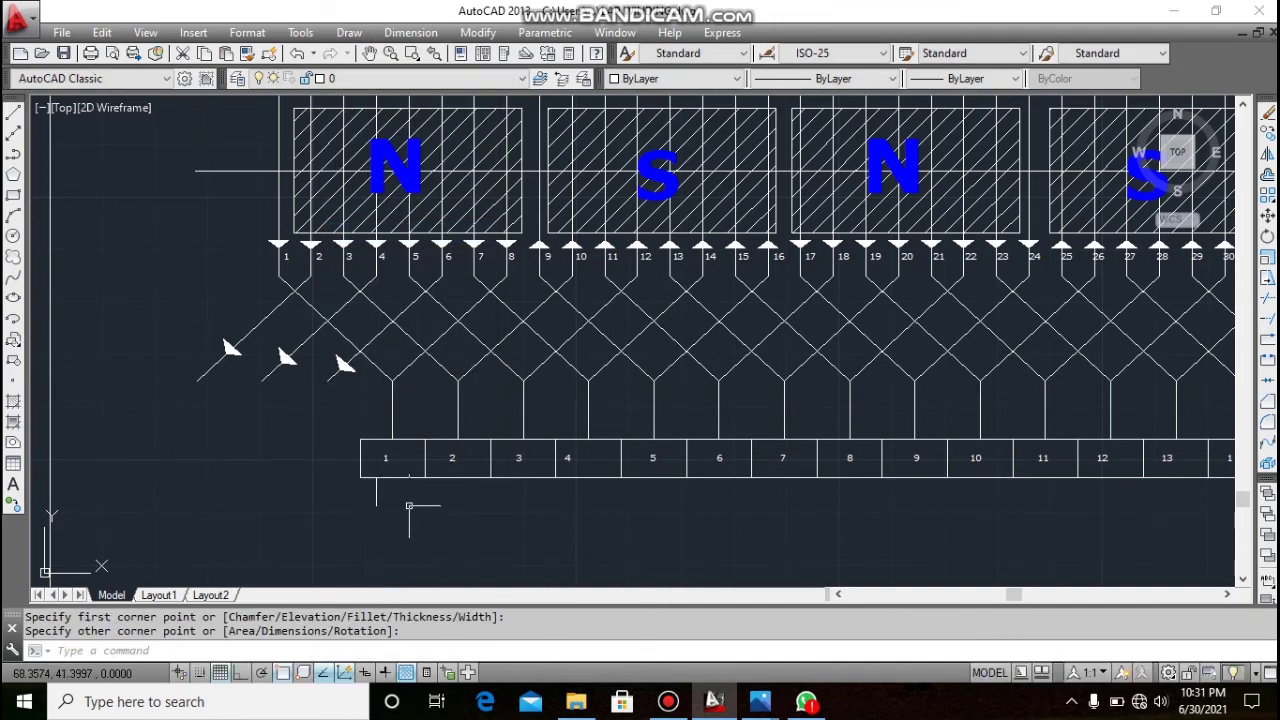